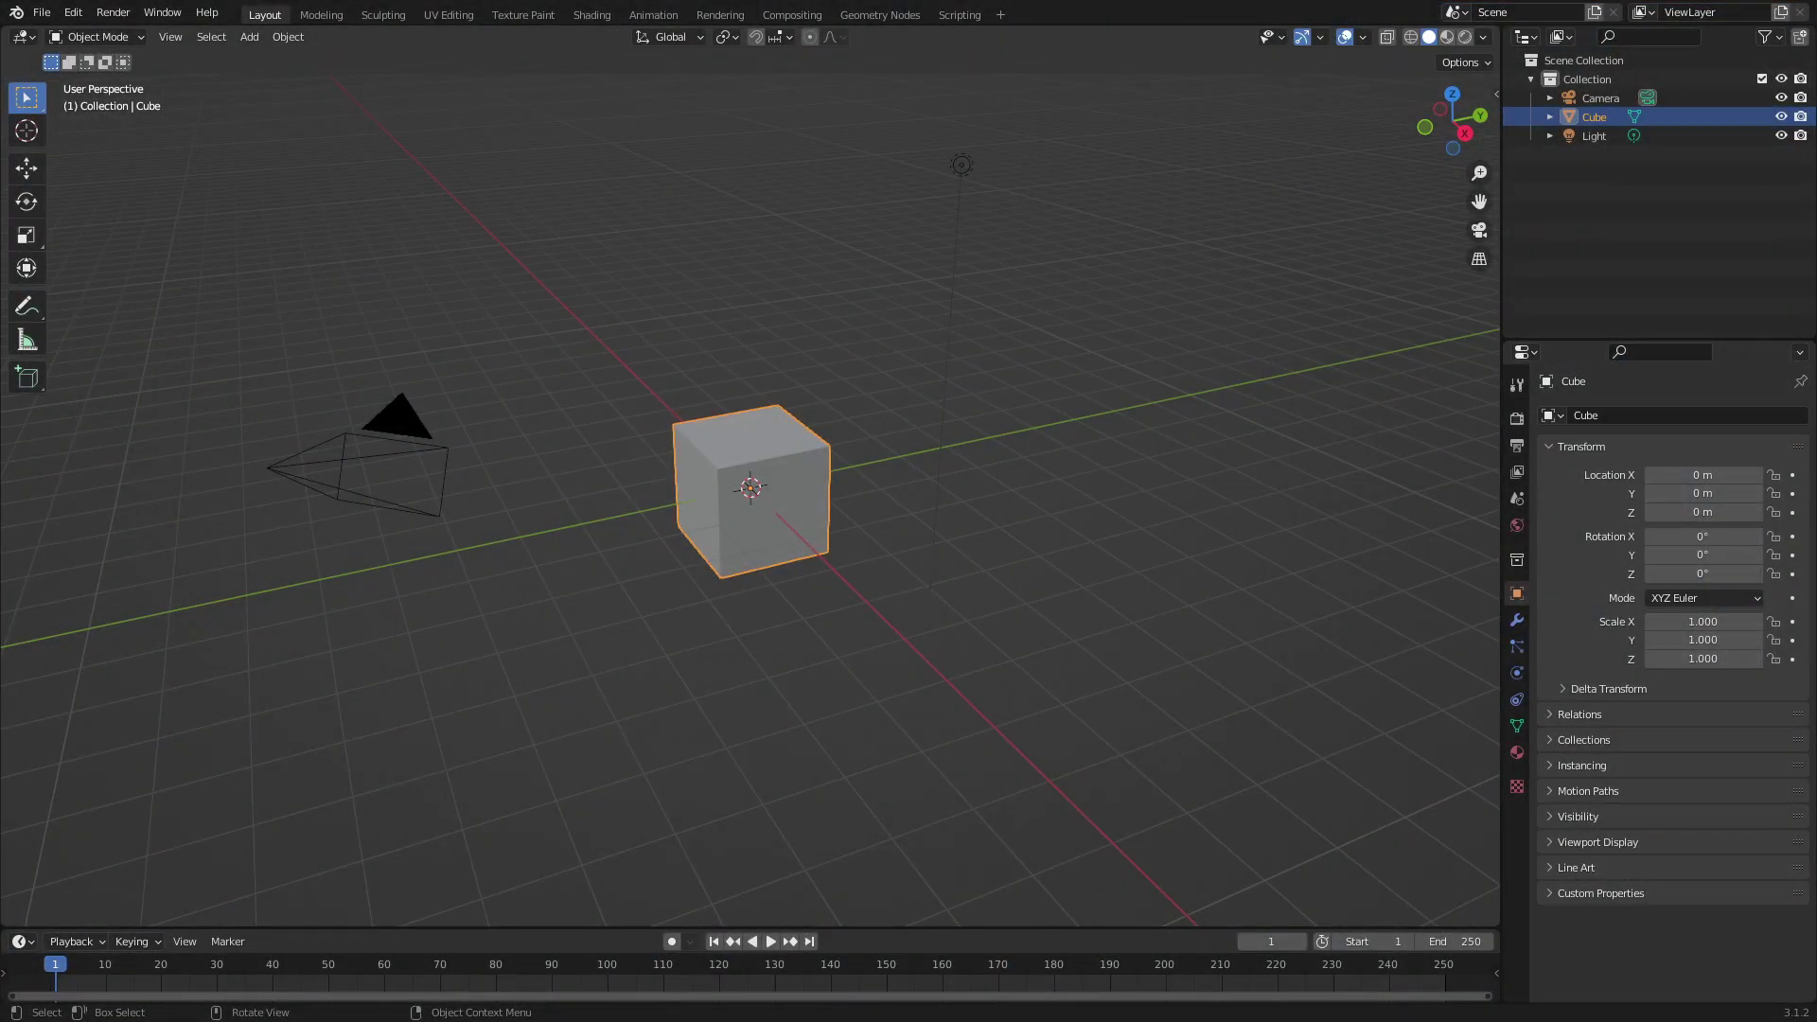
- Delete the default cube and light, then clear the camera's location back to the origin
drag(1247, 167, 554, 636)
key(Delete)
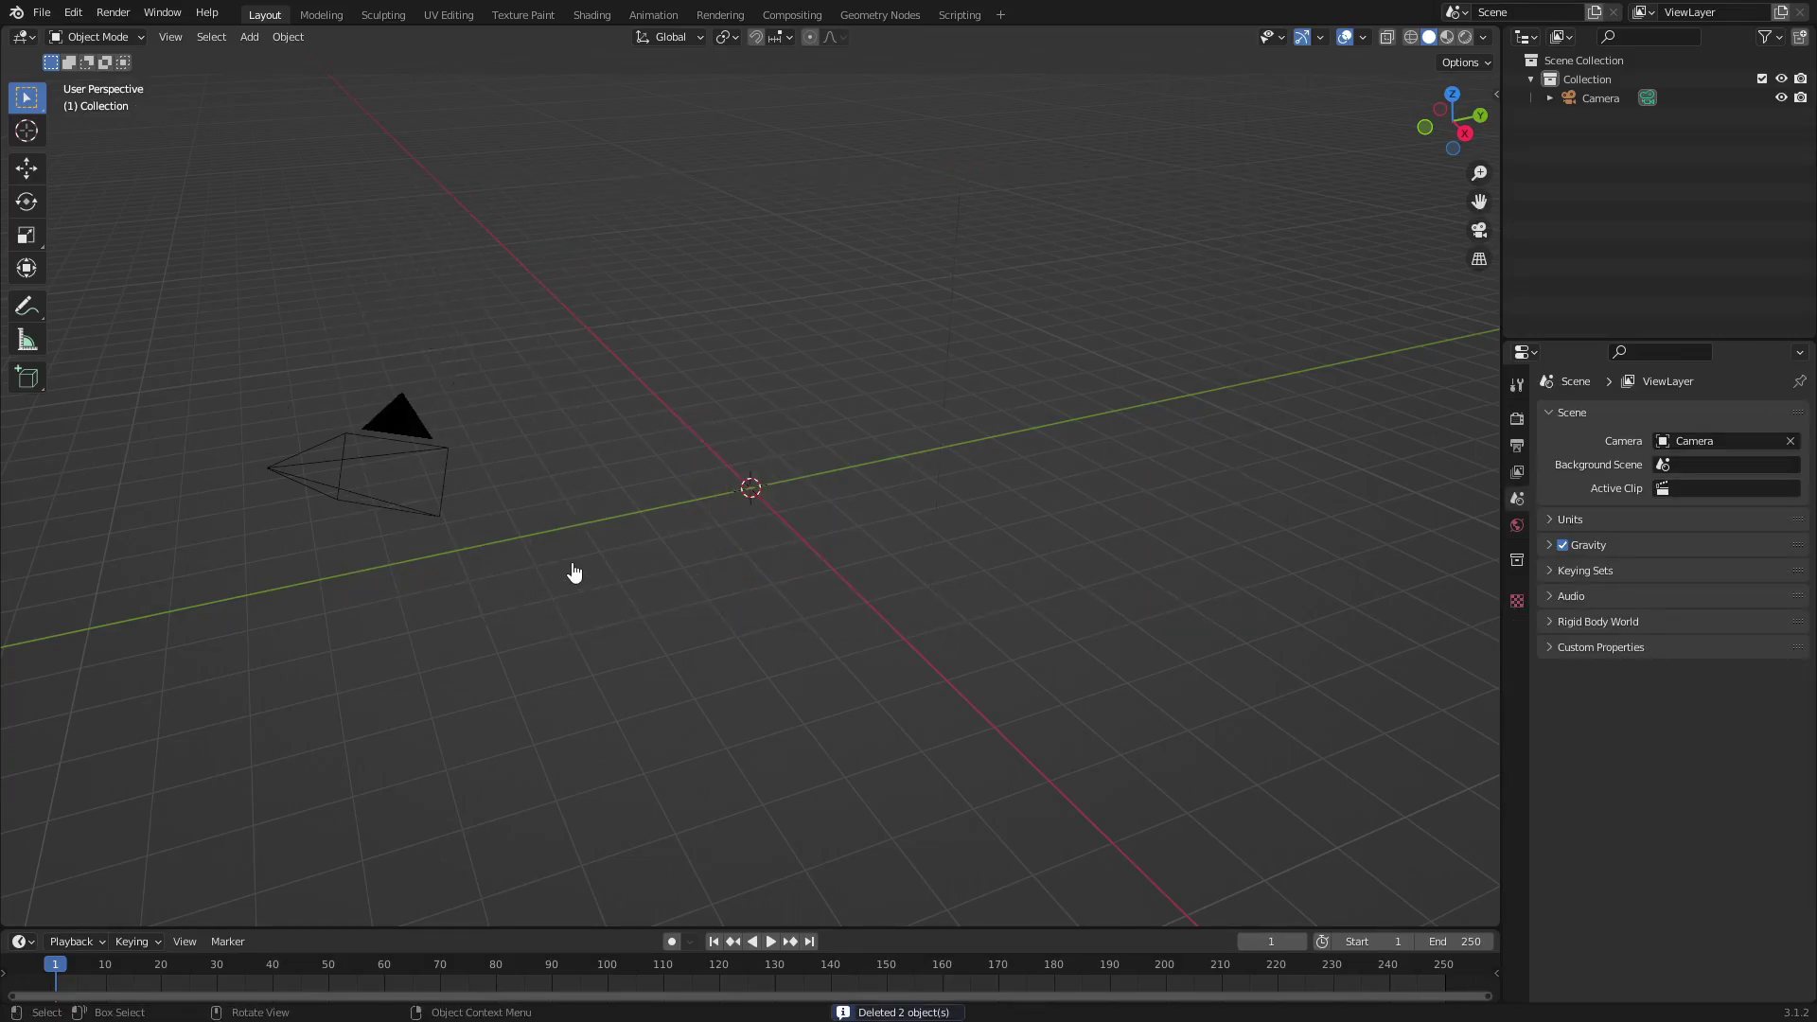
click(406, 463)
middle_drag(1183, 317, 1230, 308)
key(alt+g)
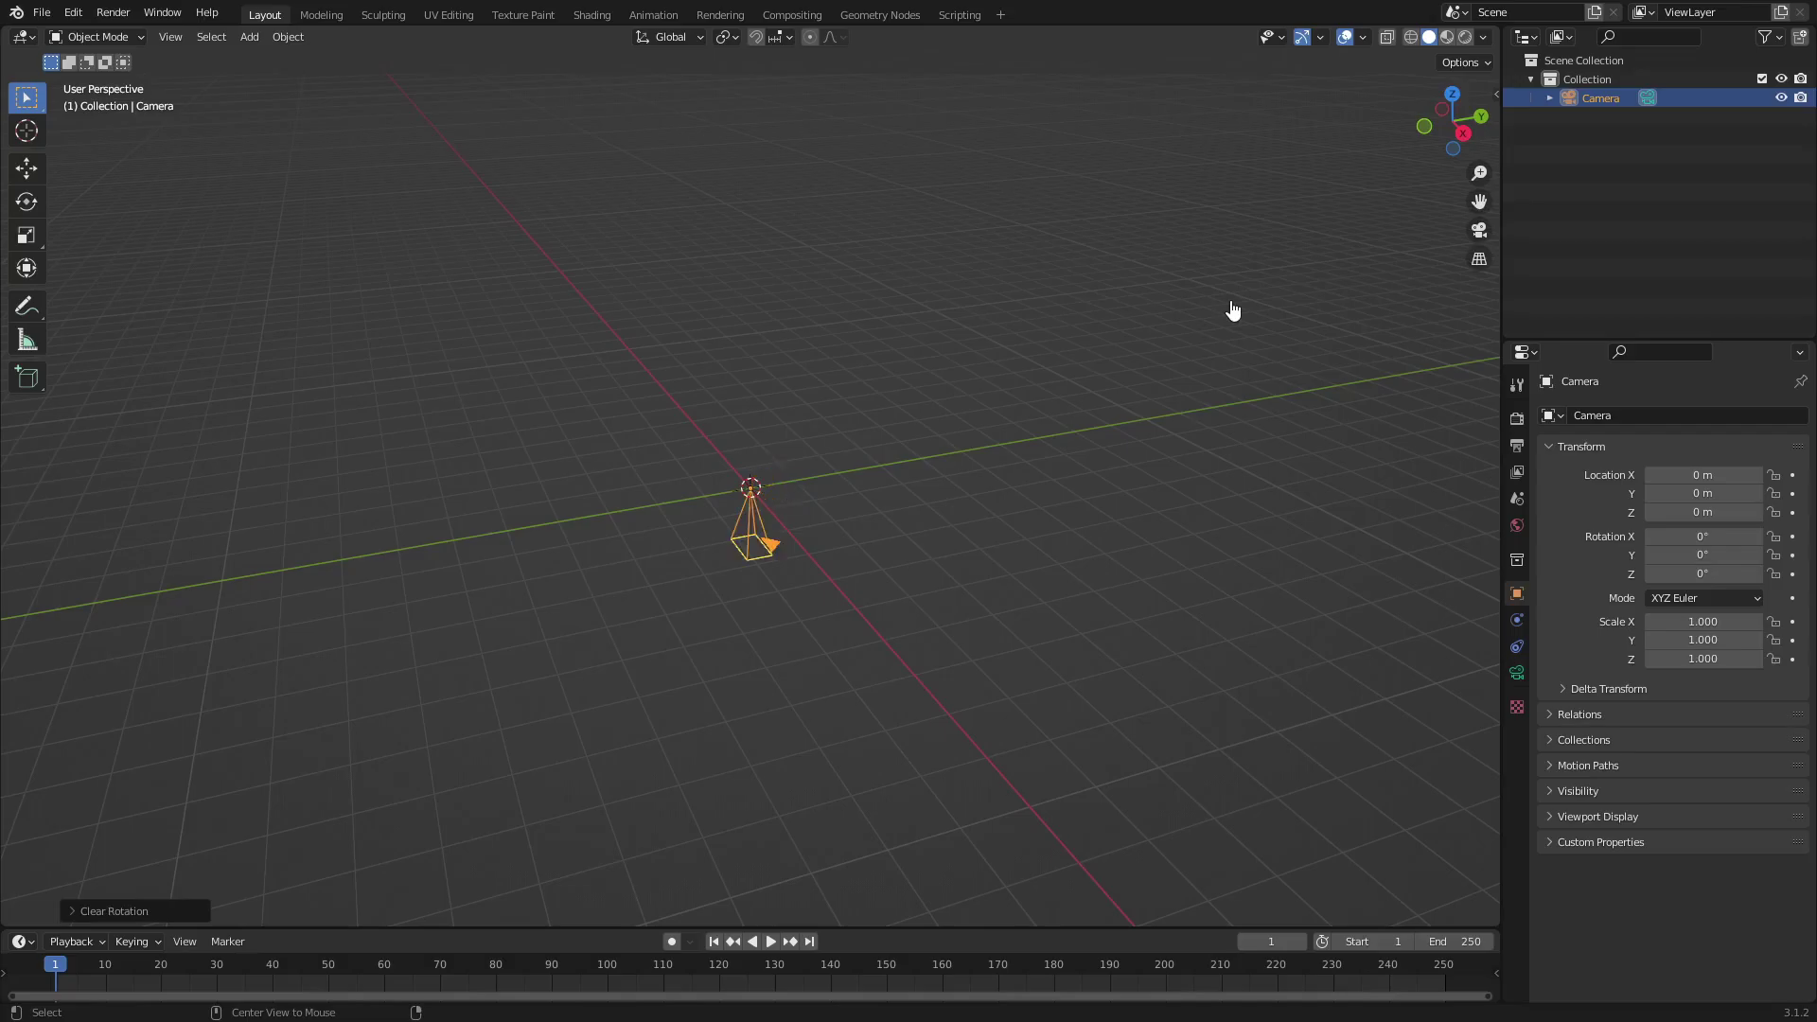
- Clear the camera's rotation and move it back along Y to about −8.8 m
key(alt+r)
middle_drag(994, 372, 1068, 371)
key(g)
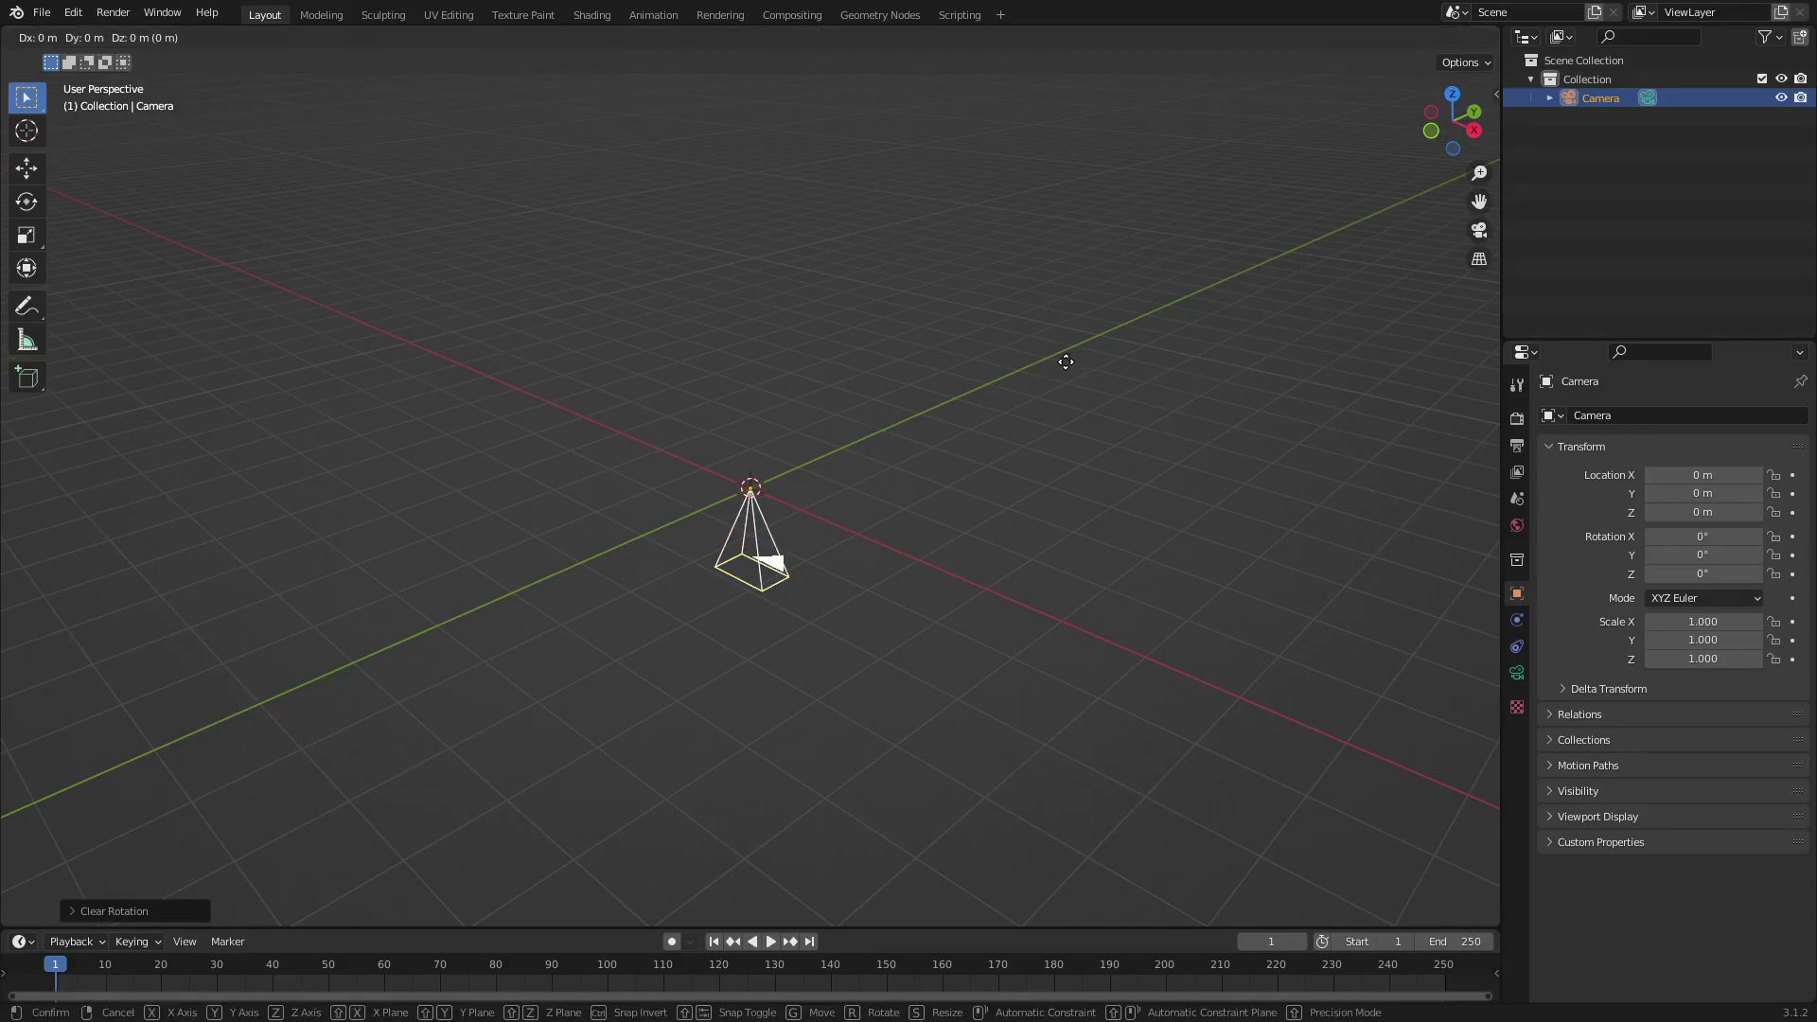
key(y)
click(381, 690)
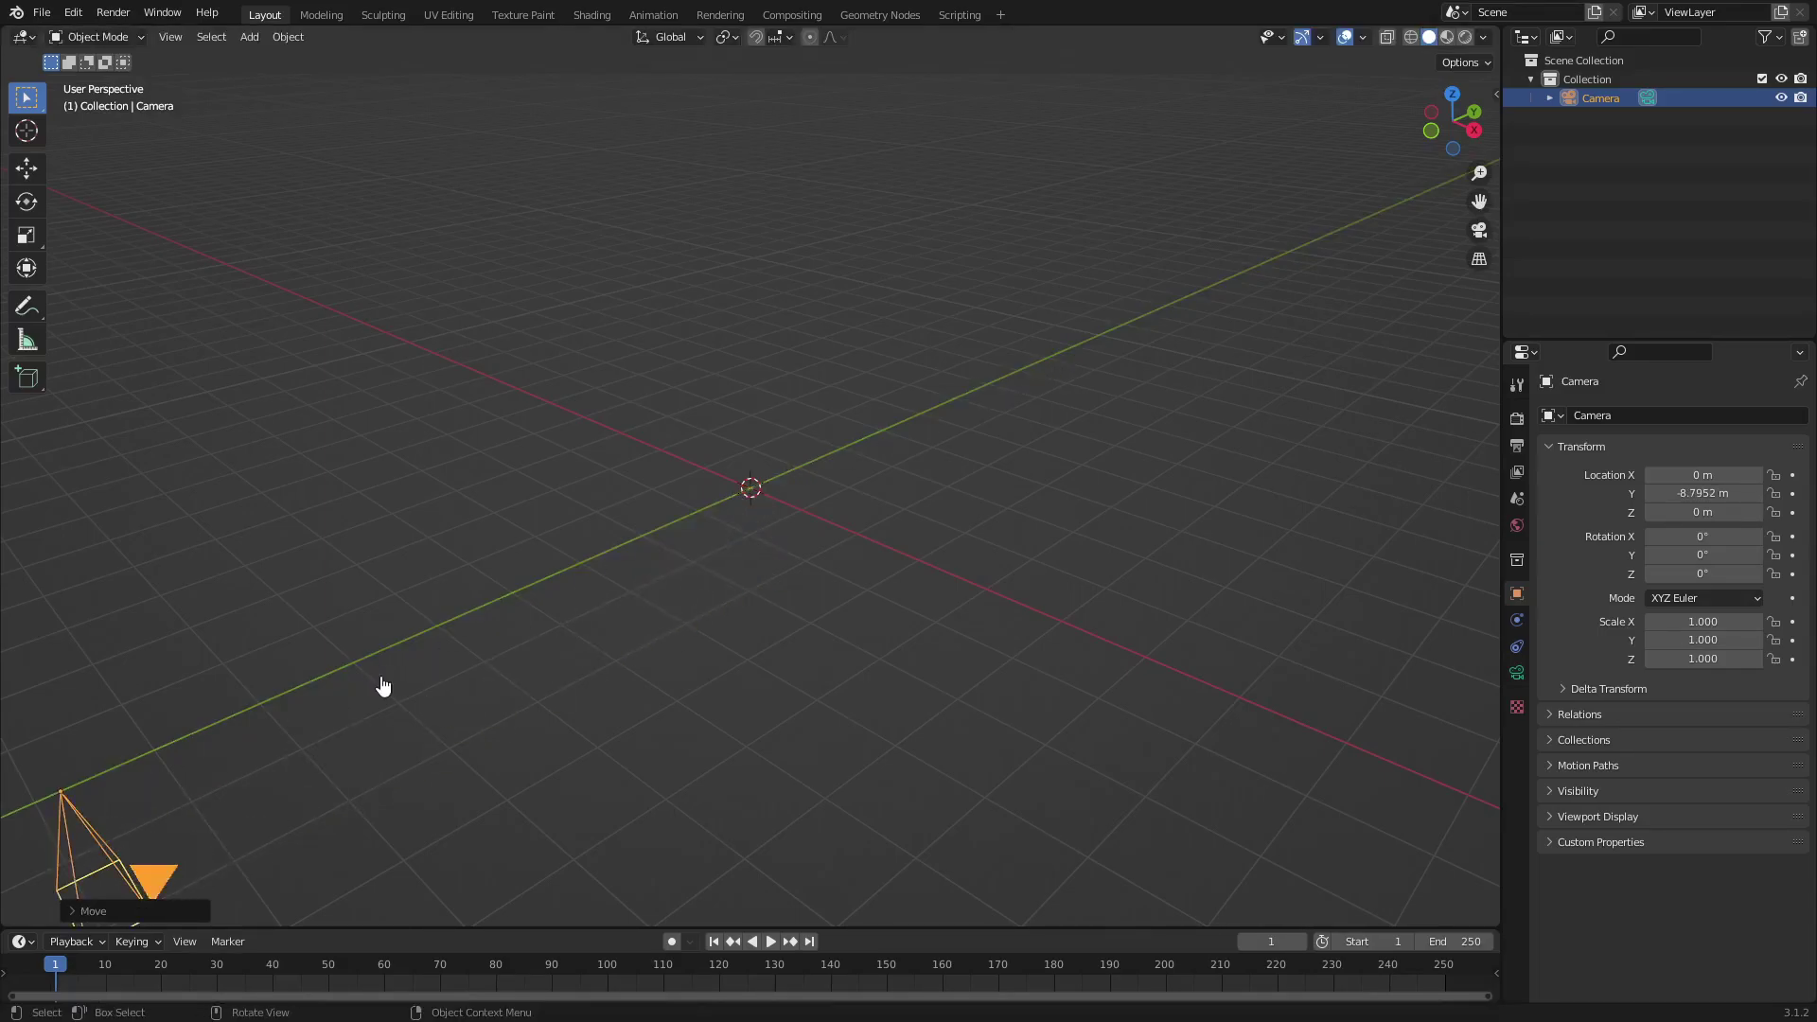
key(ctrl+z)
- Tilt the camera 90° about X and look through it in camera view
key(r)
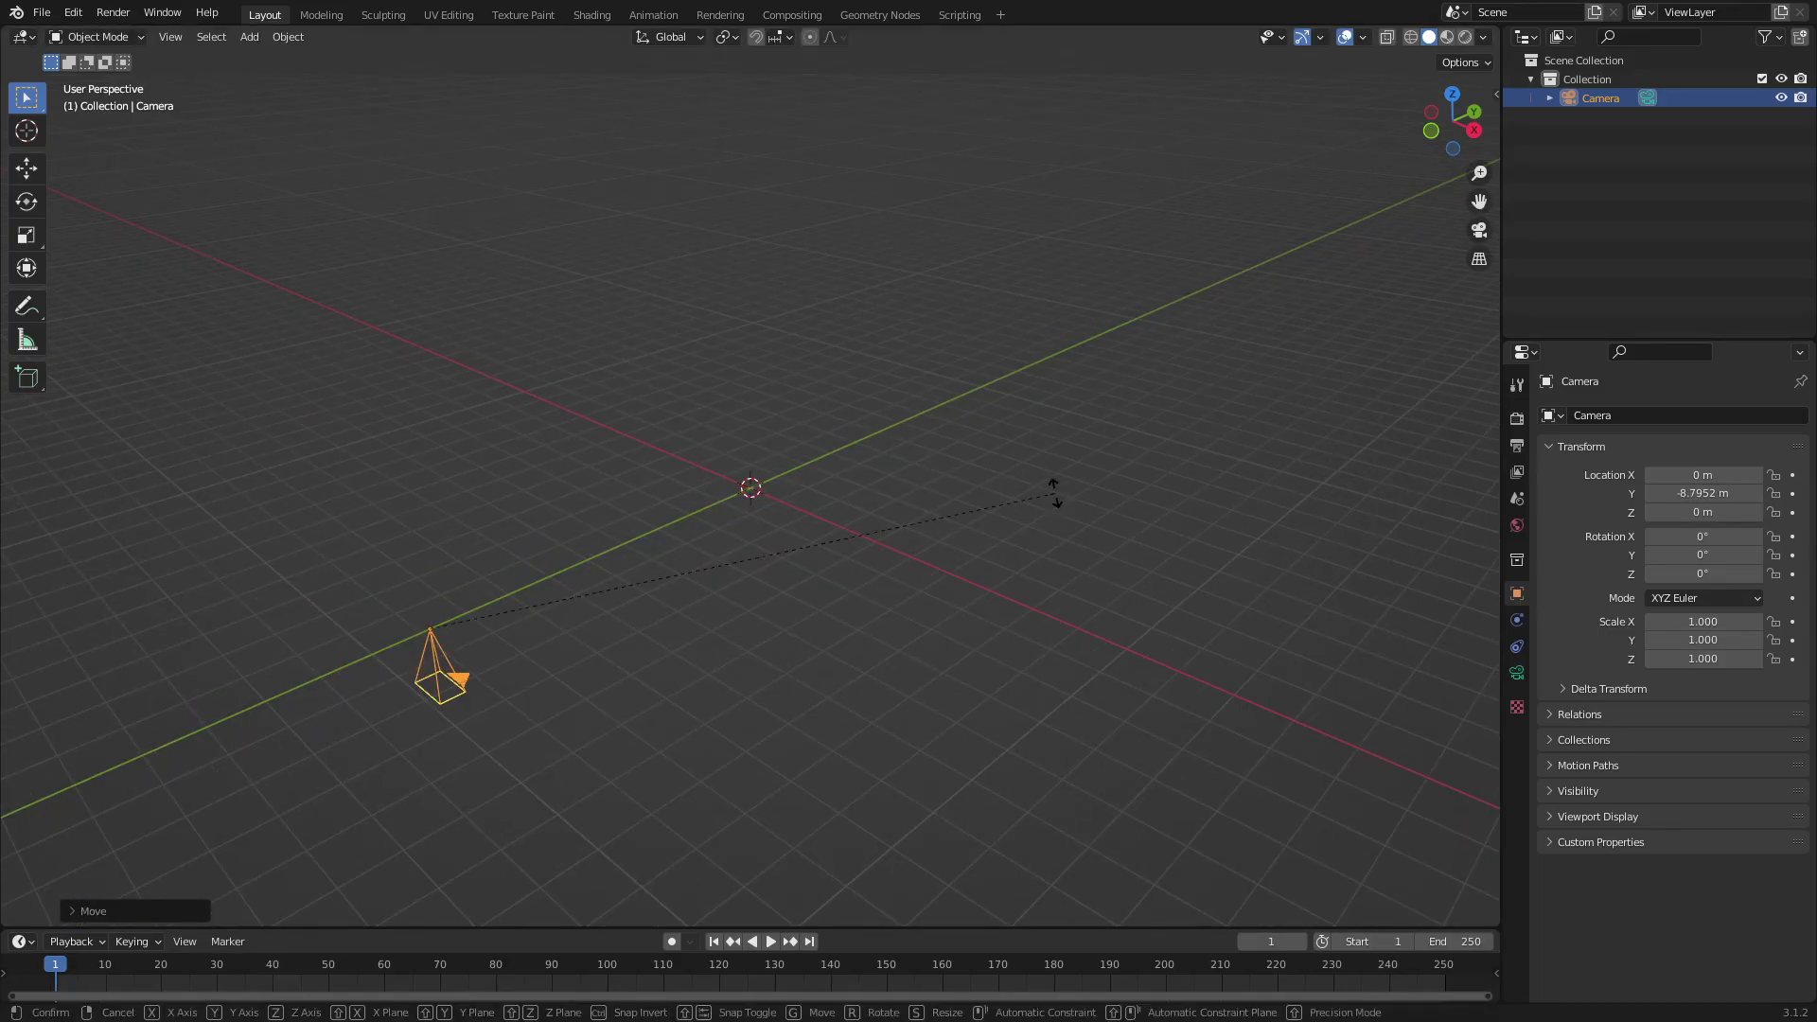
key(x)
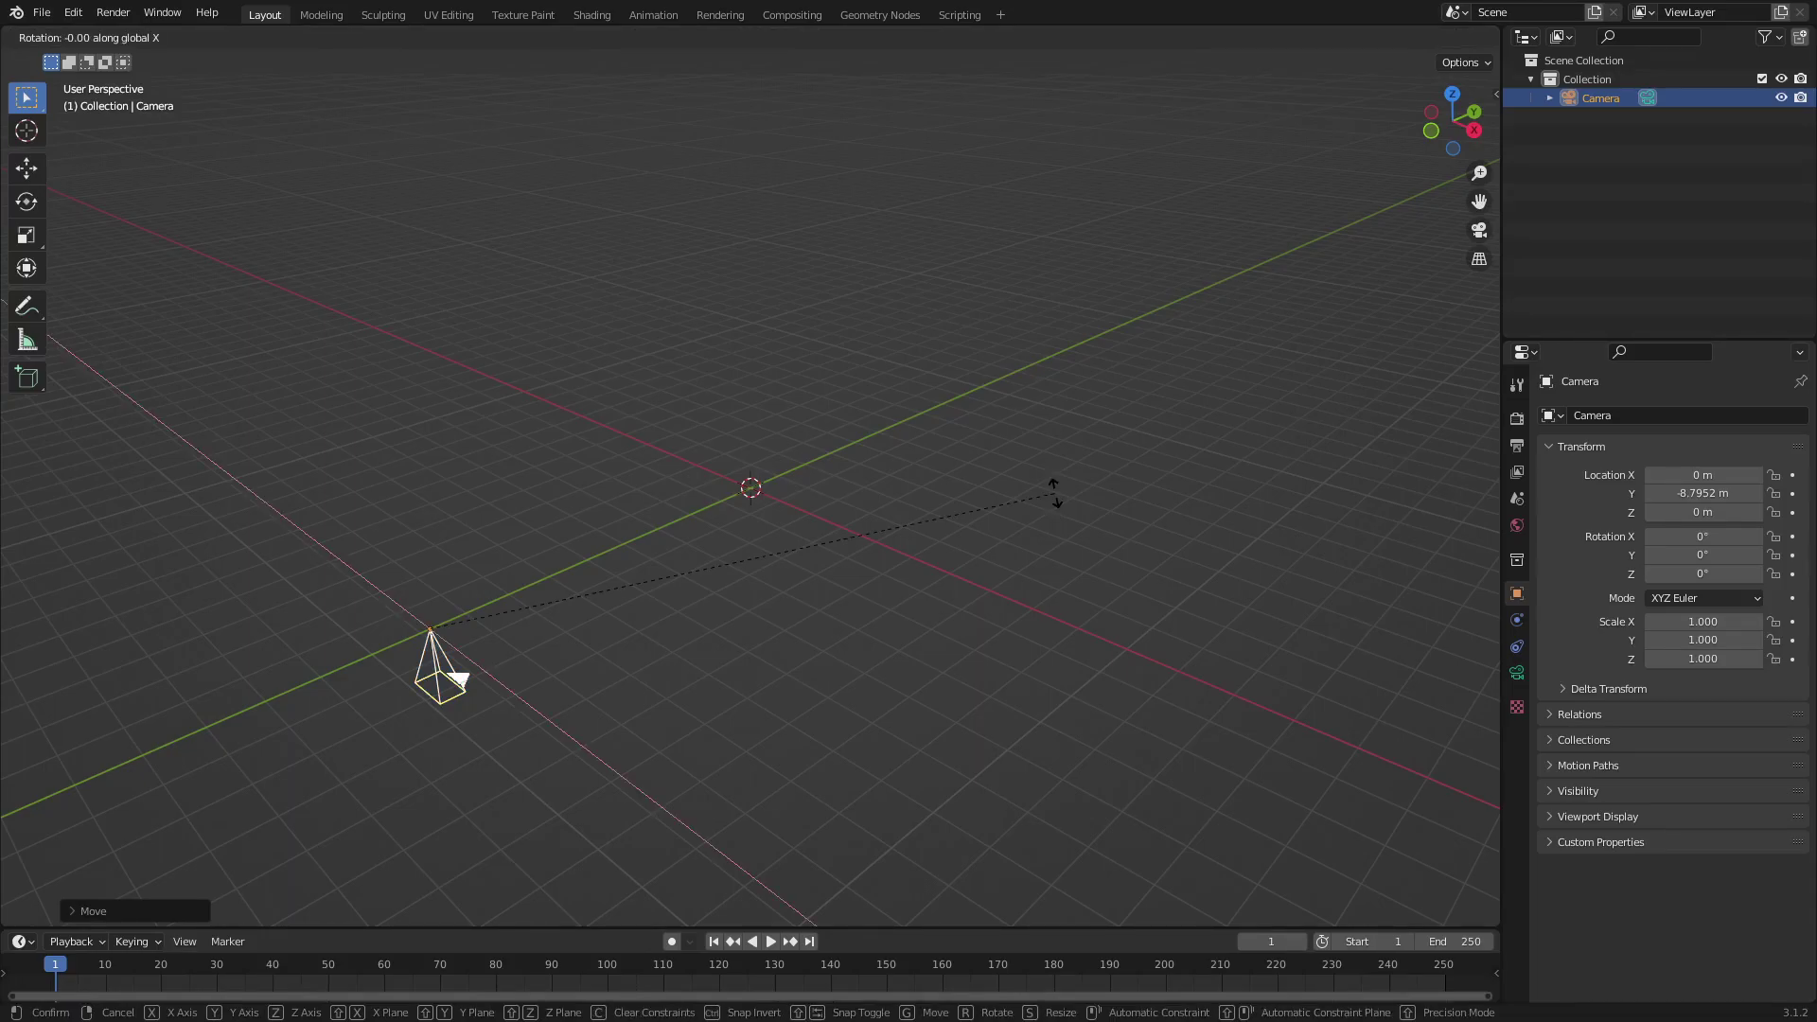
text(90)
key(Return)
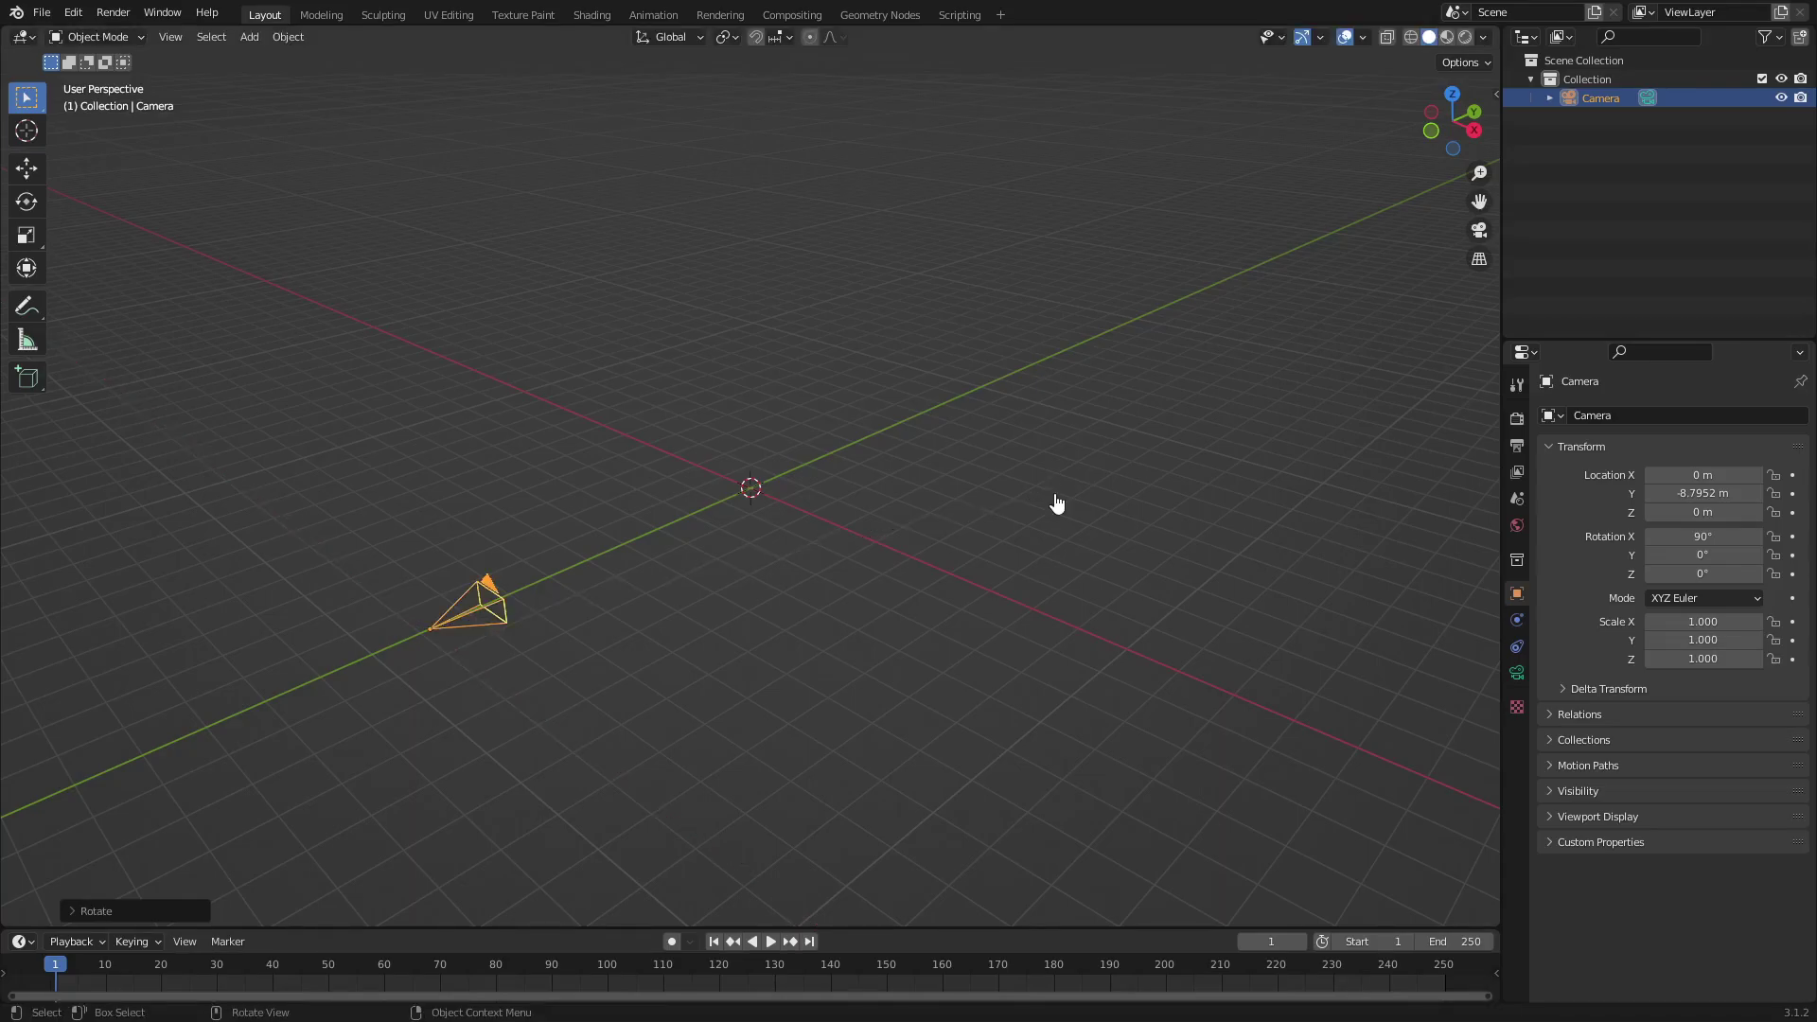
key(KP_0)
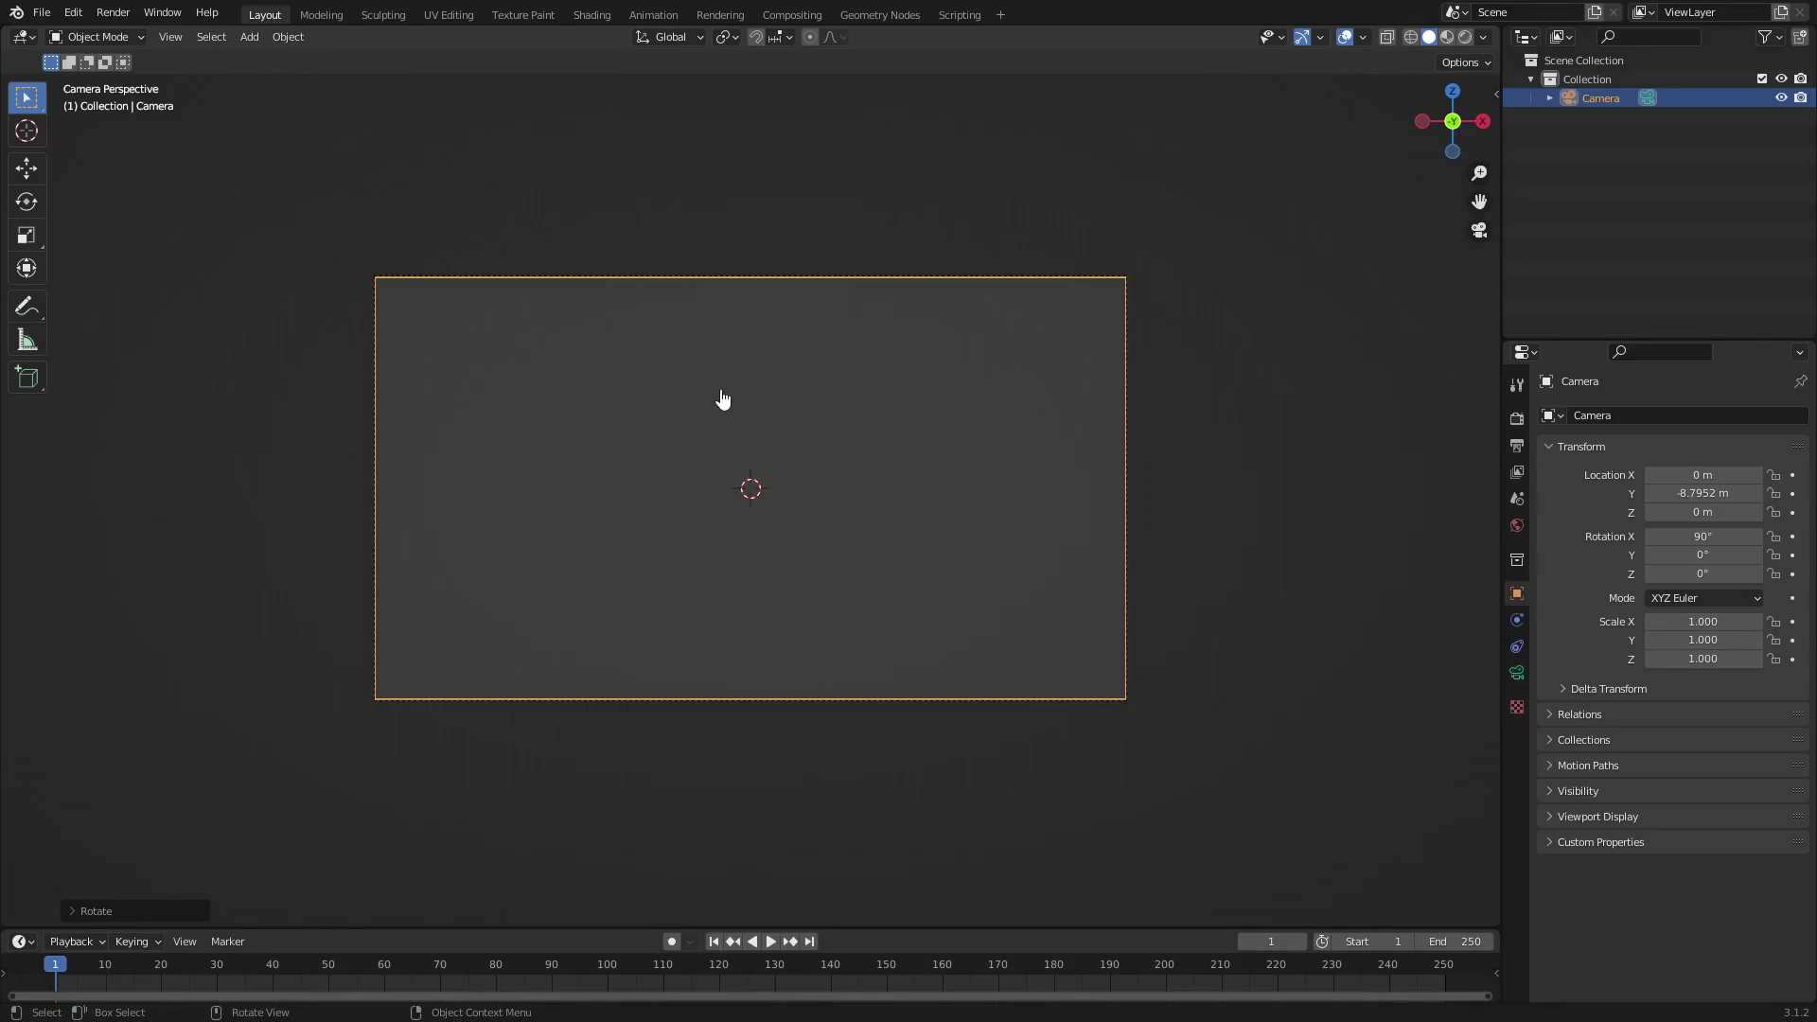
- Add a plane and rotate it 90° about X to face the camera
key(shift+a)
mouse_move(722, 394)
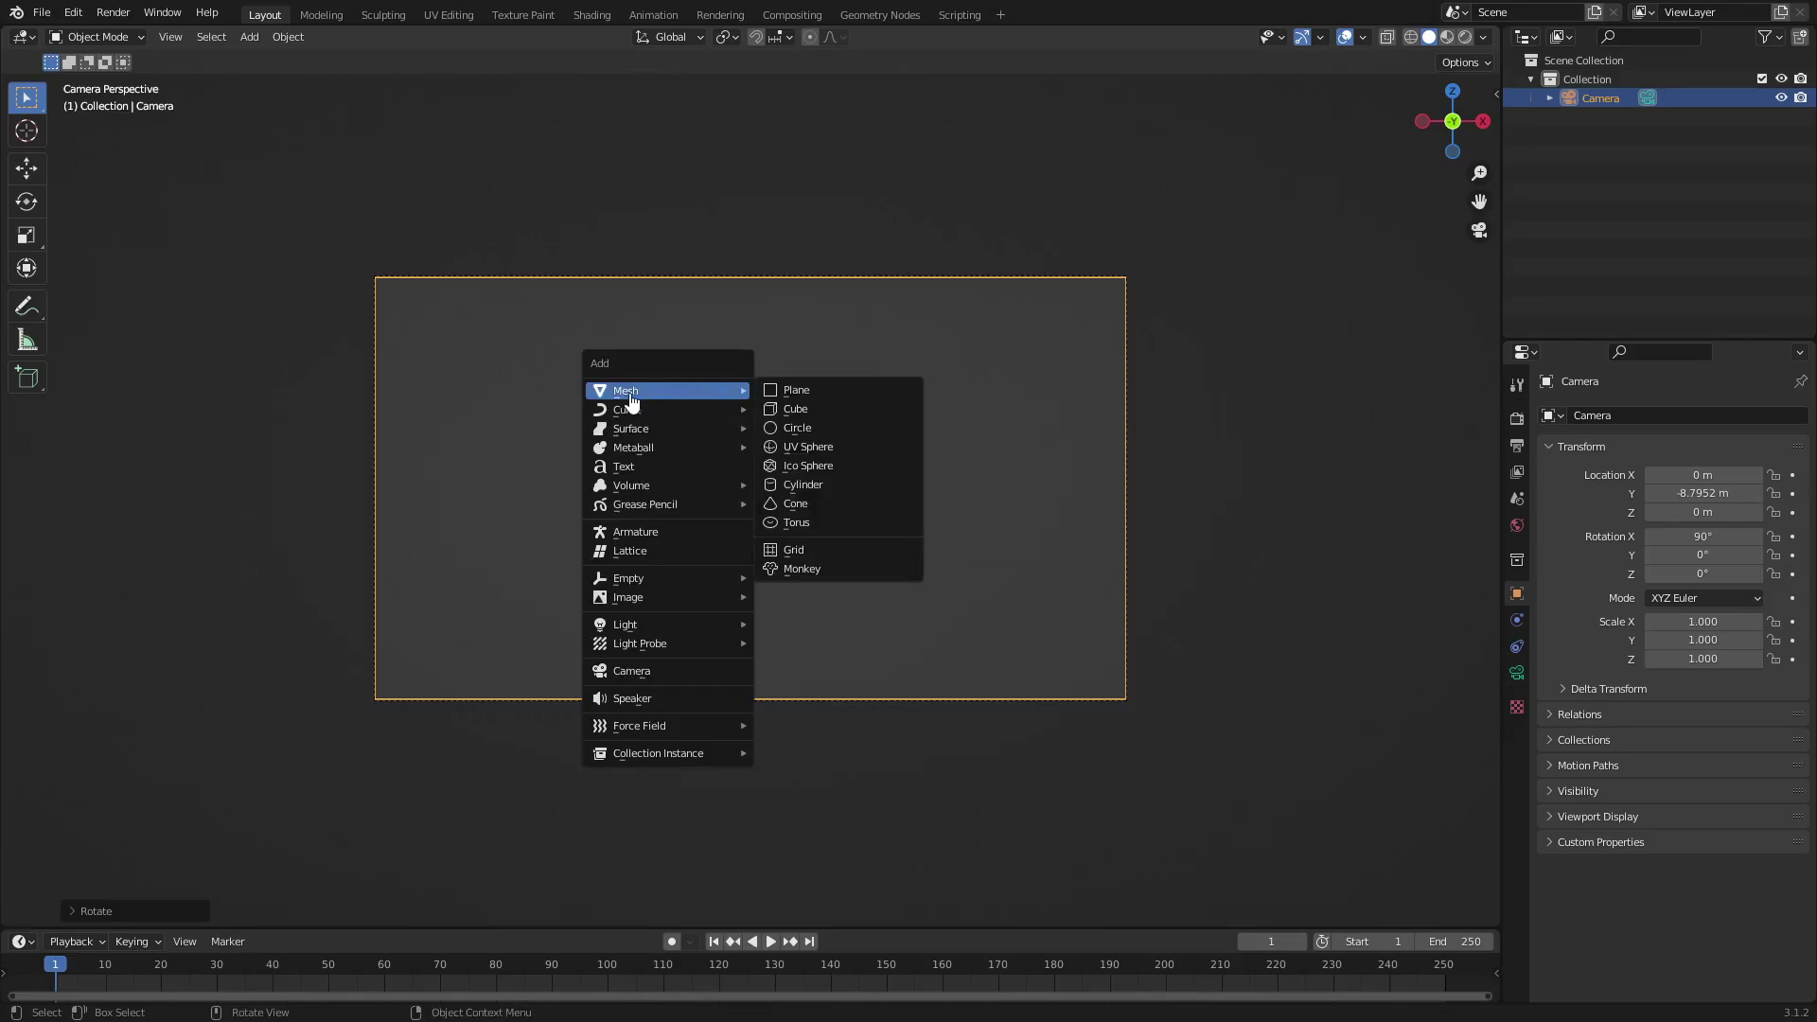
click(806, 394)
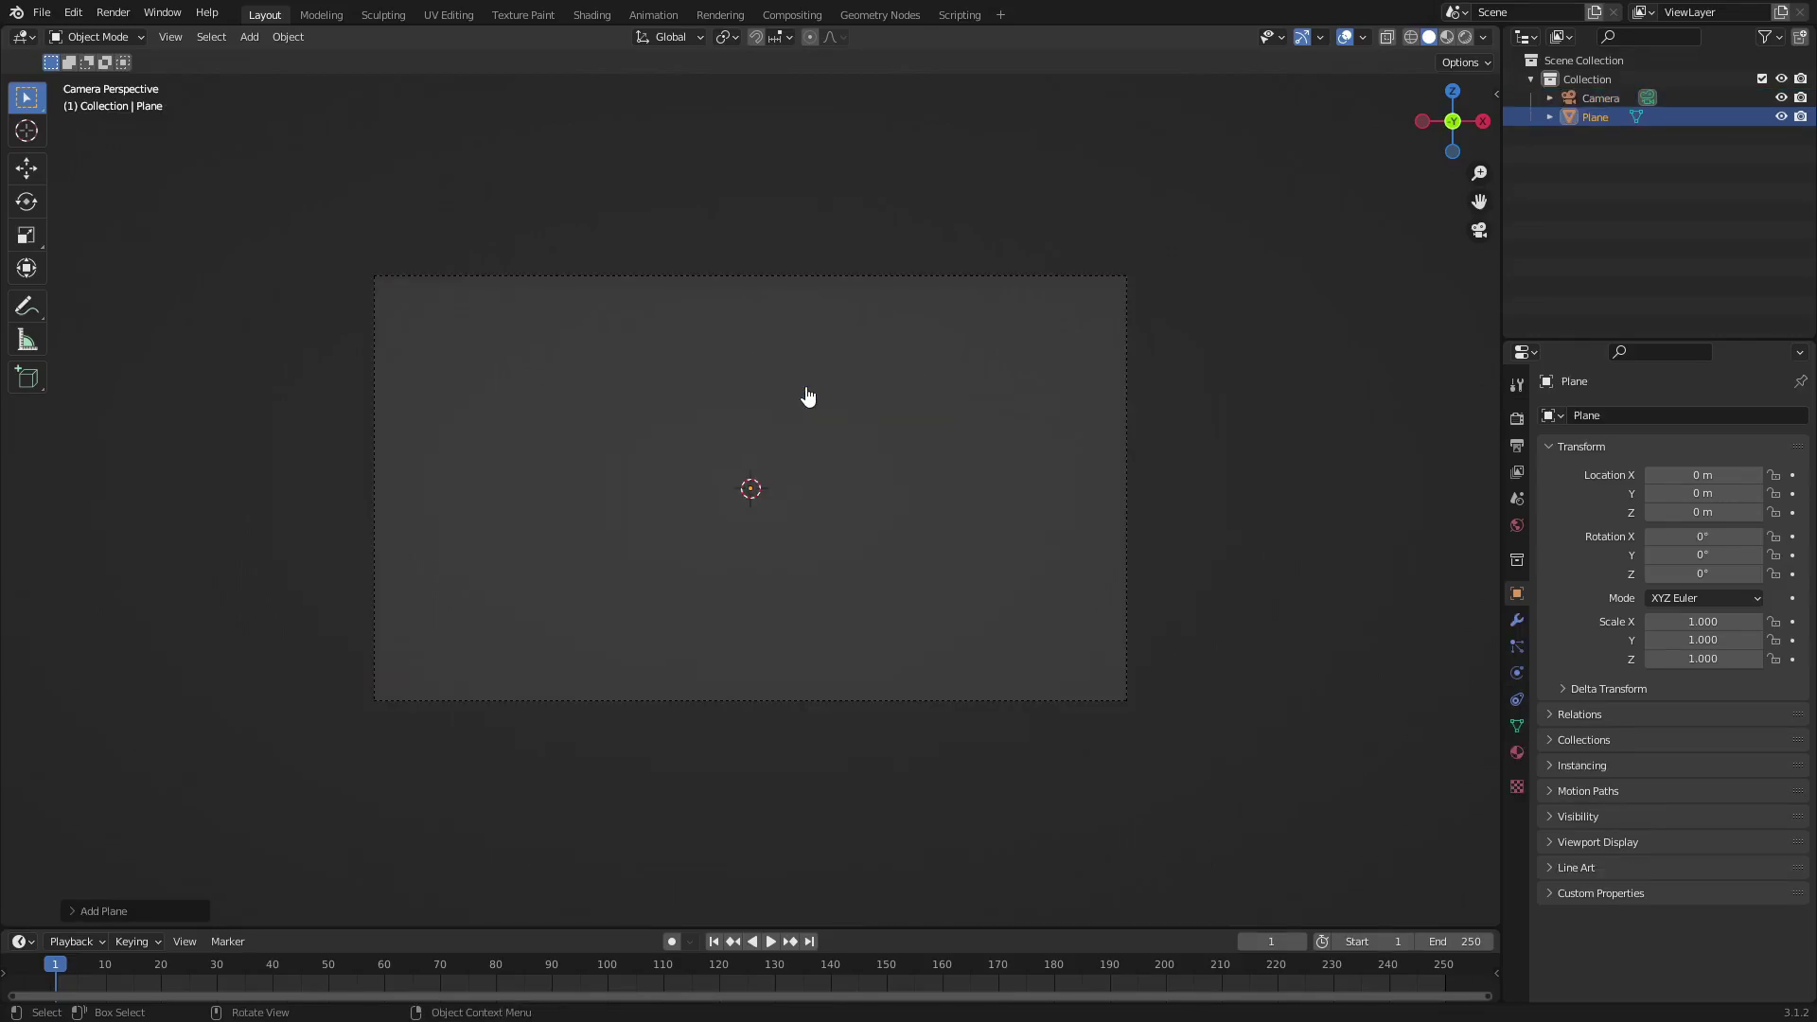
scroll(811, 397, up, 1)
key(r)
text(x)
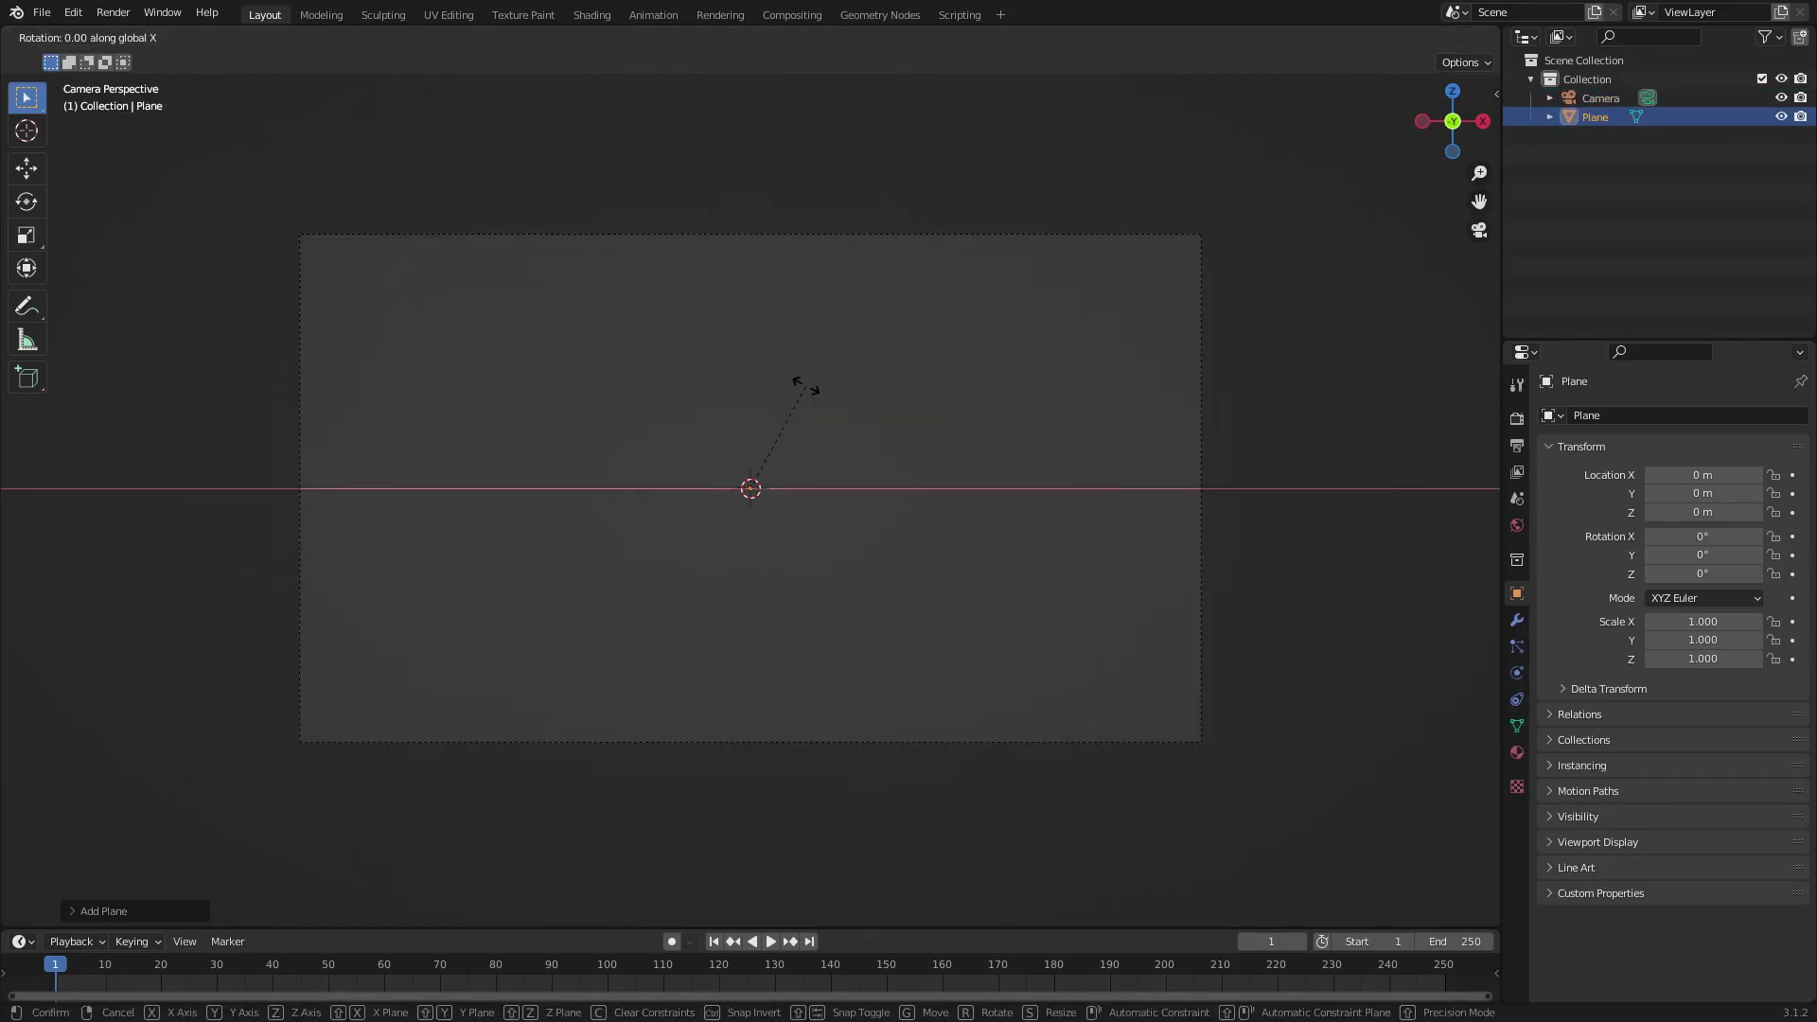
text(90)
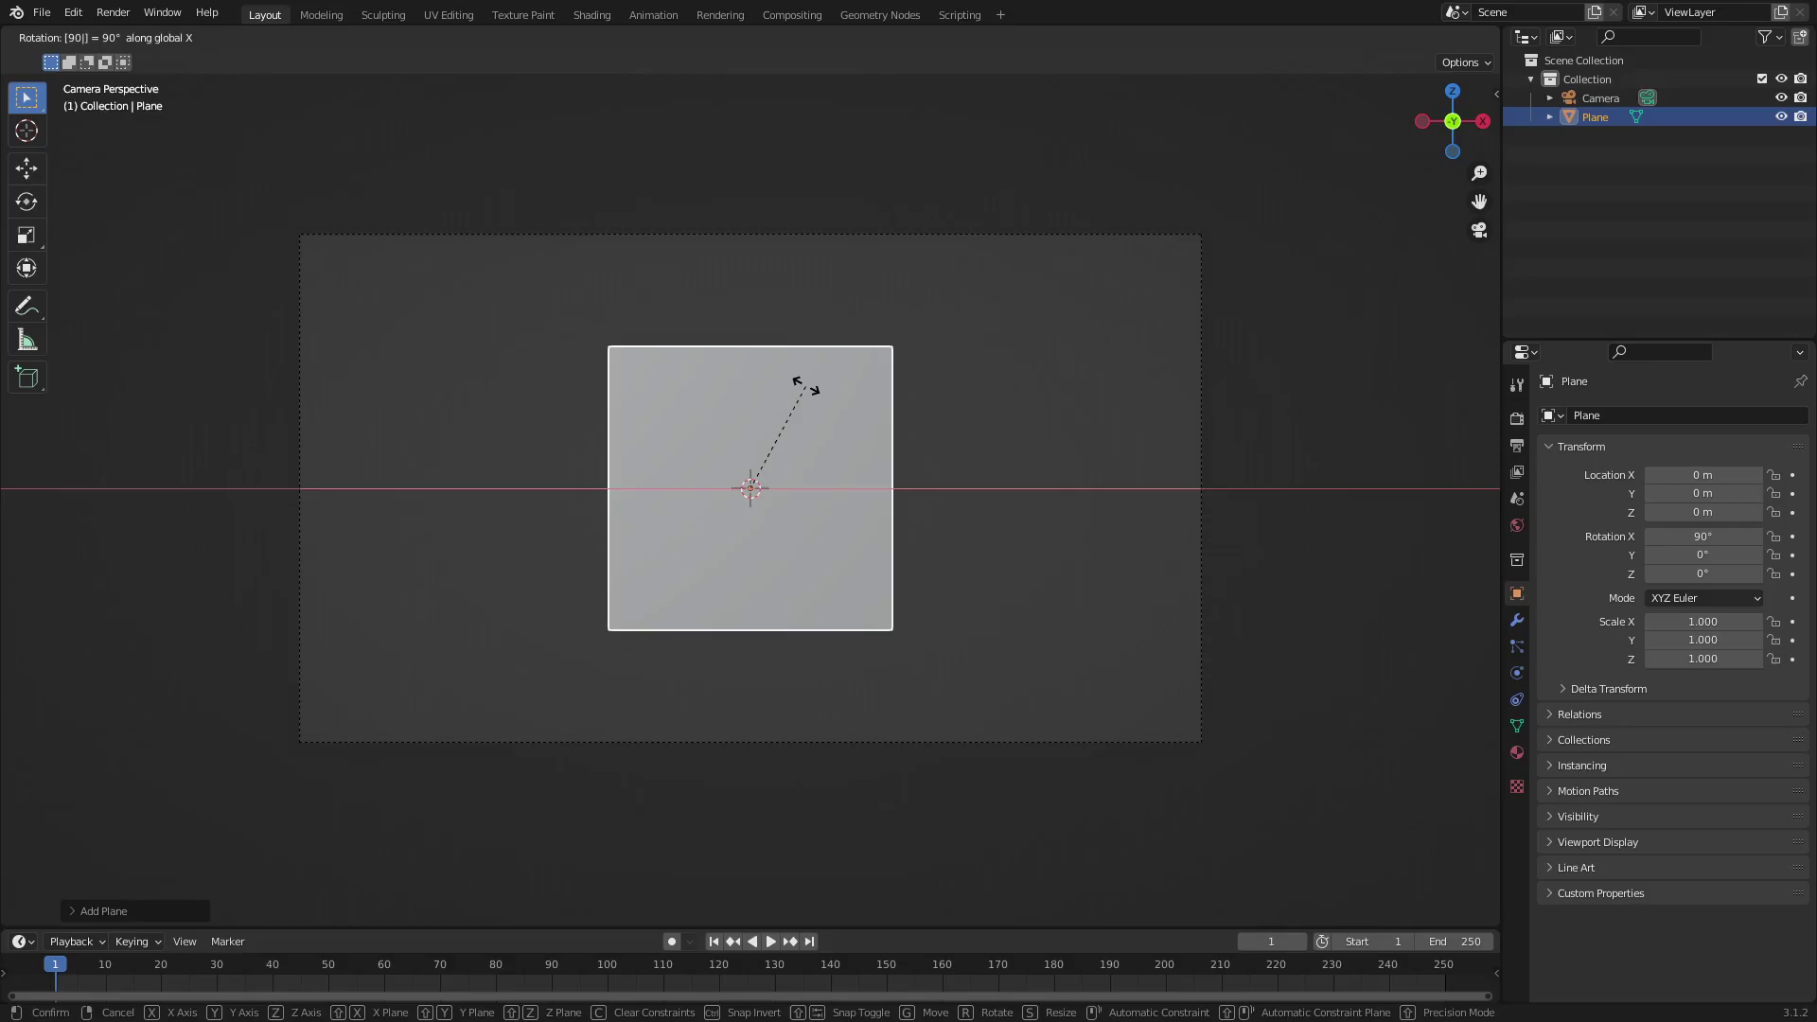
key(Return)
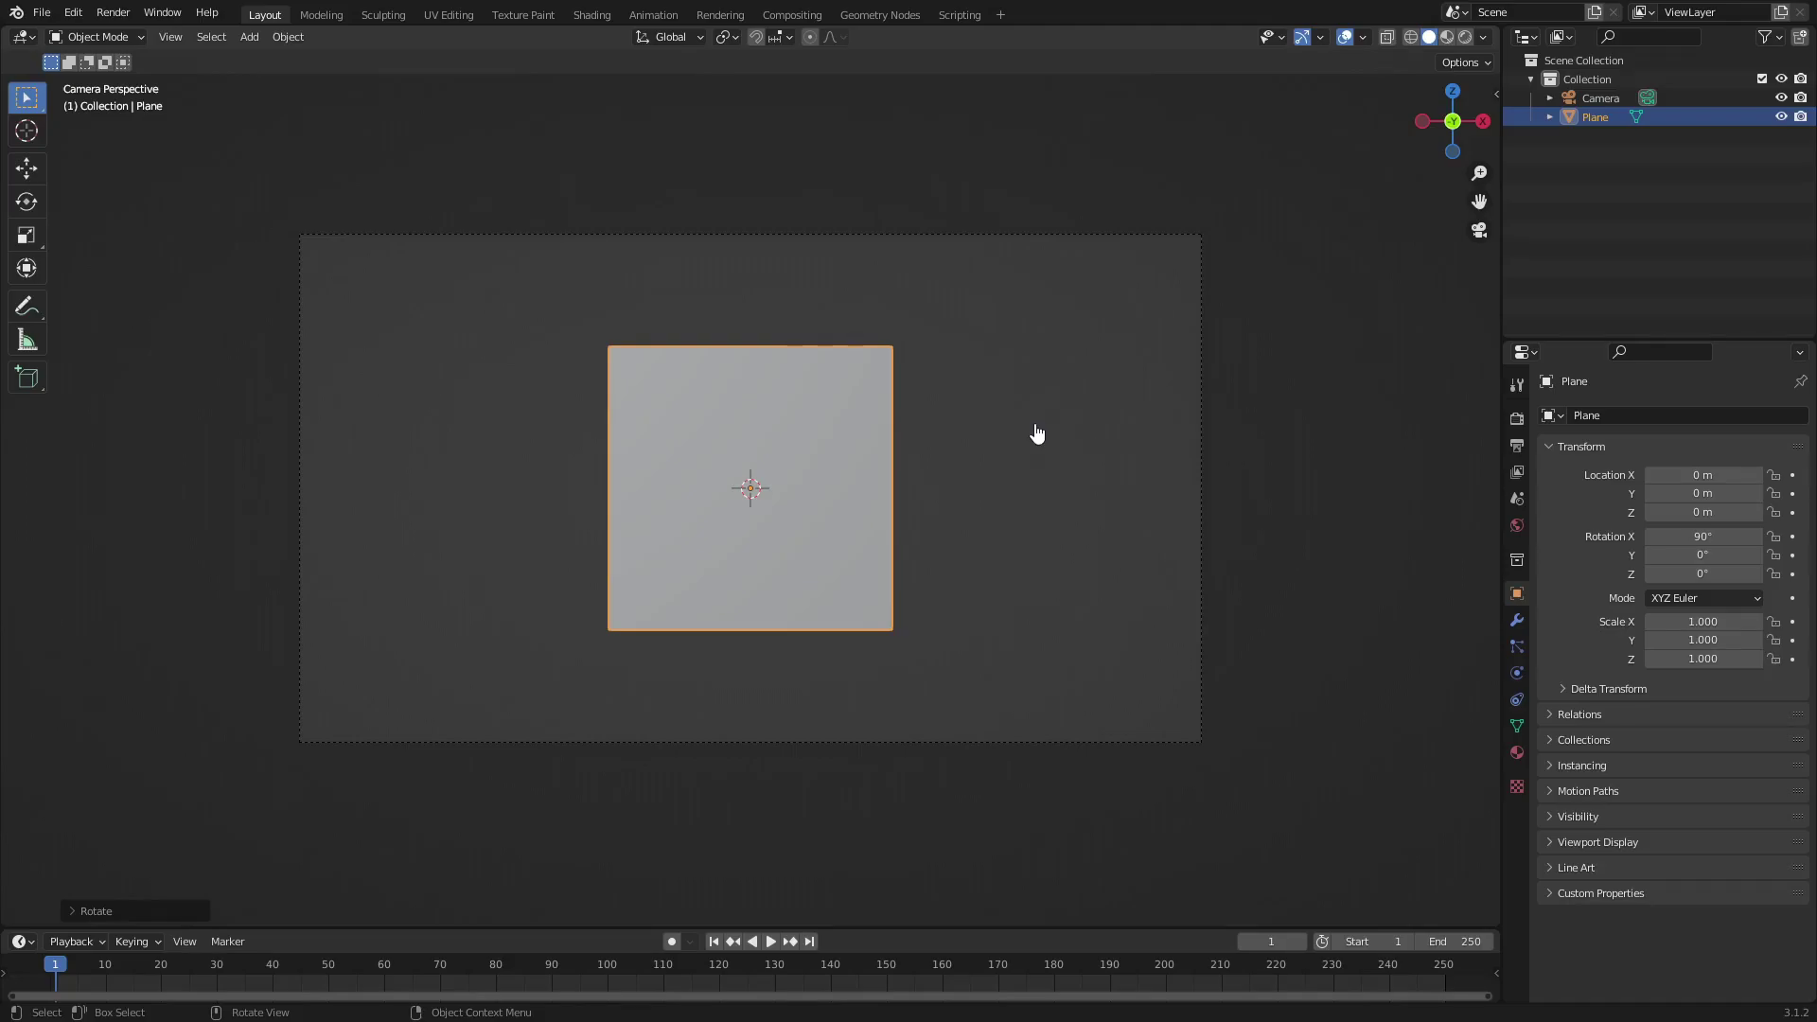
- Duplicate the plane, cancel the move, delete the copy and reselect the original
scroll(937, 426, up, 1)
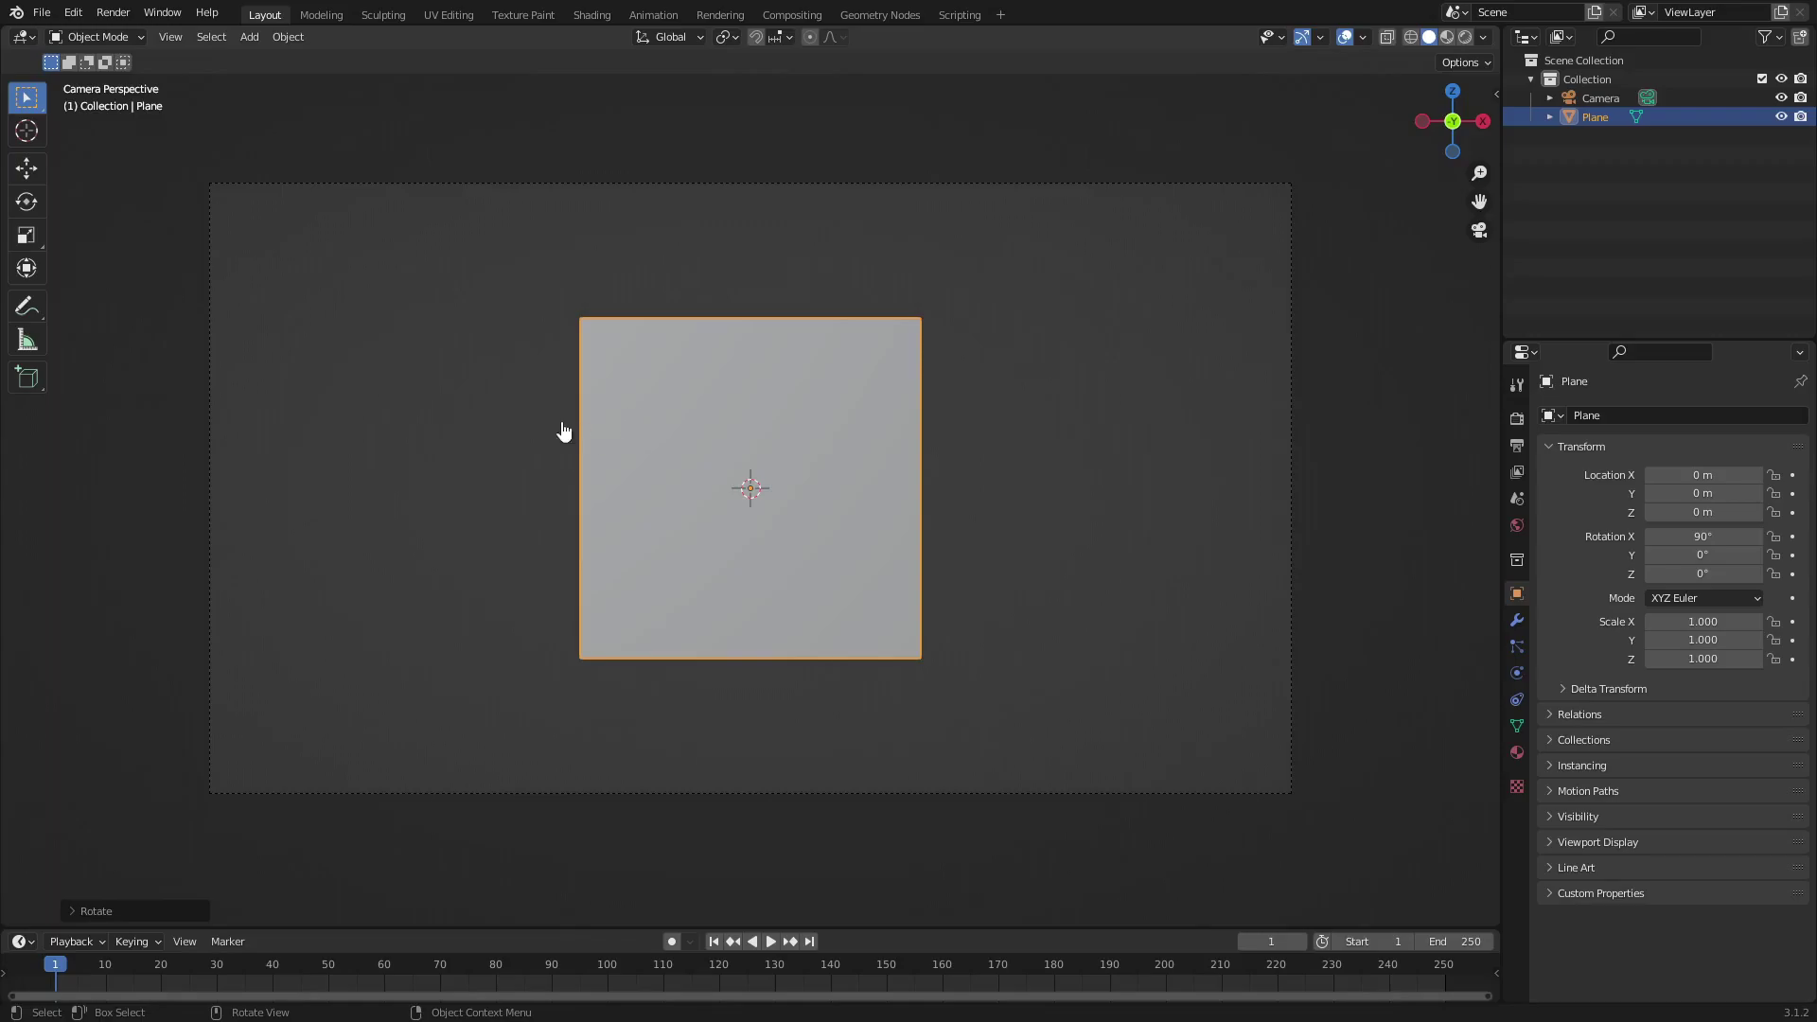
key(shift+d)
key(x)
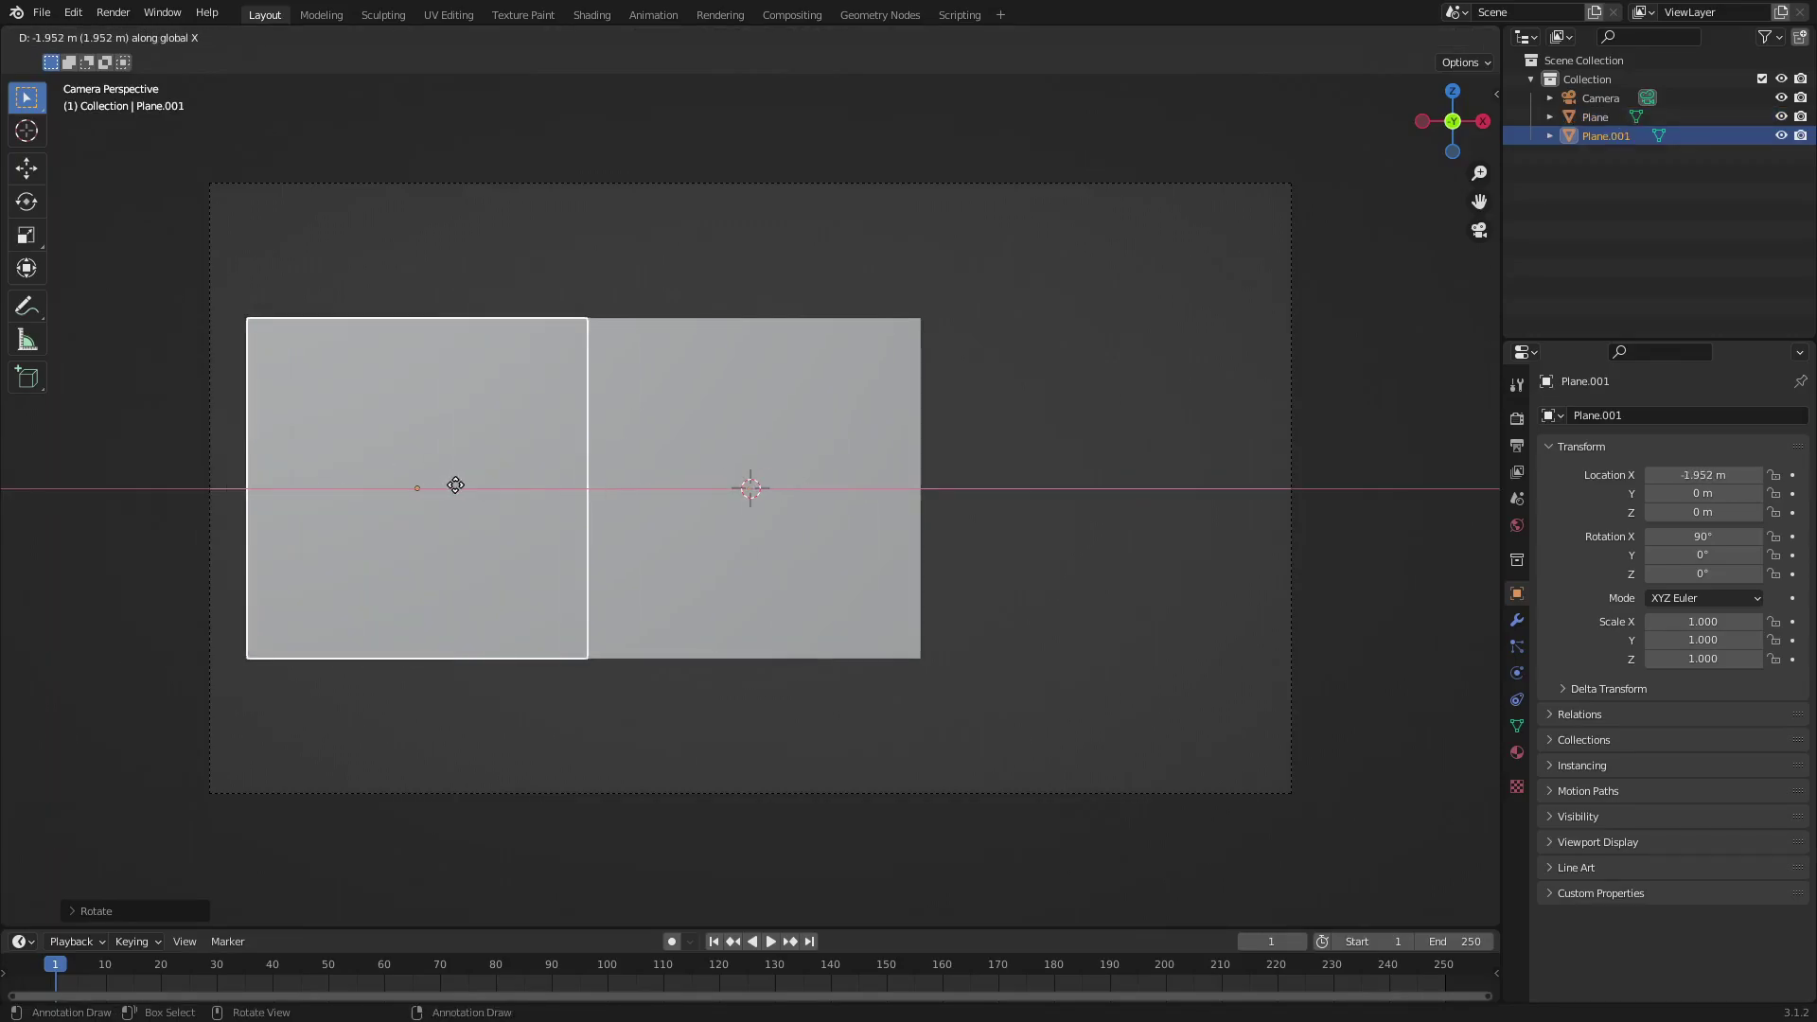
right_click(1140, 524)
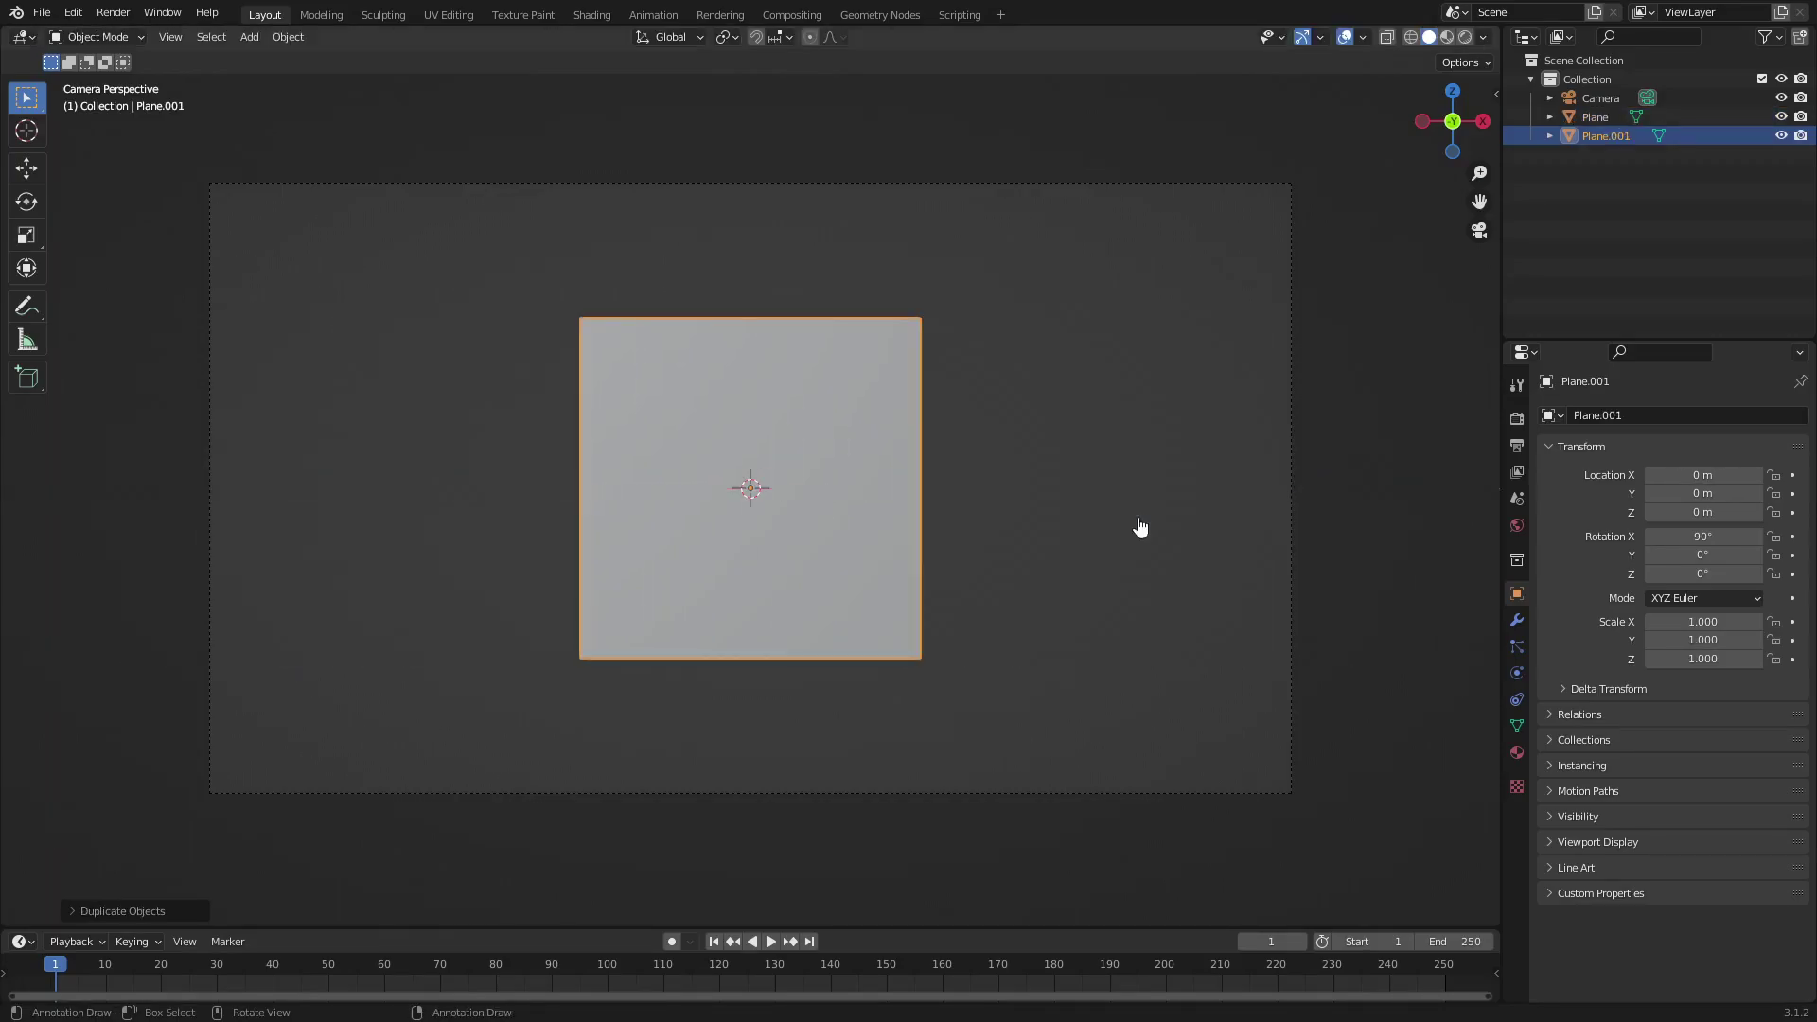
key(Delete)
click(805, 464)
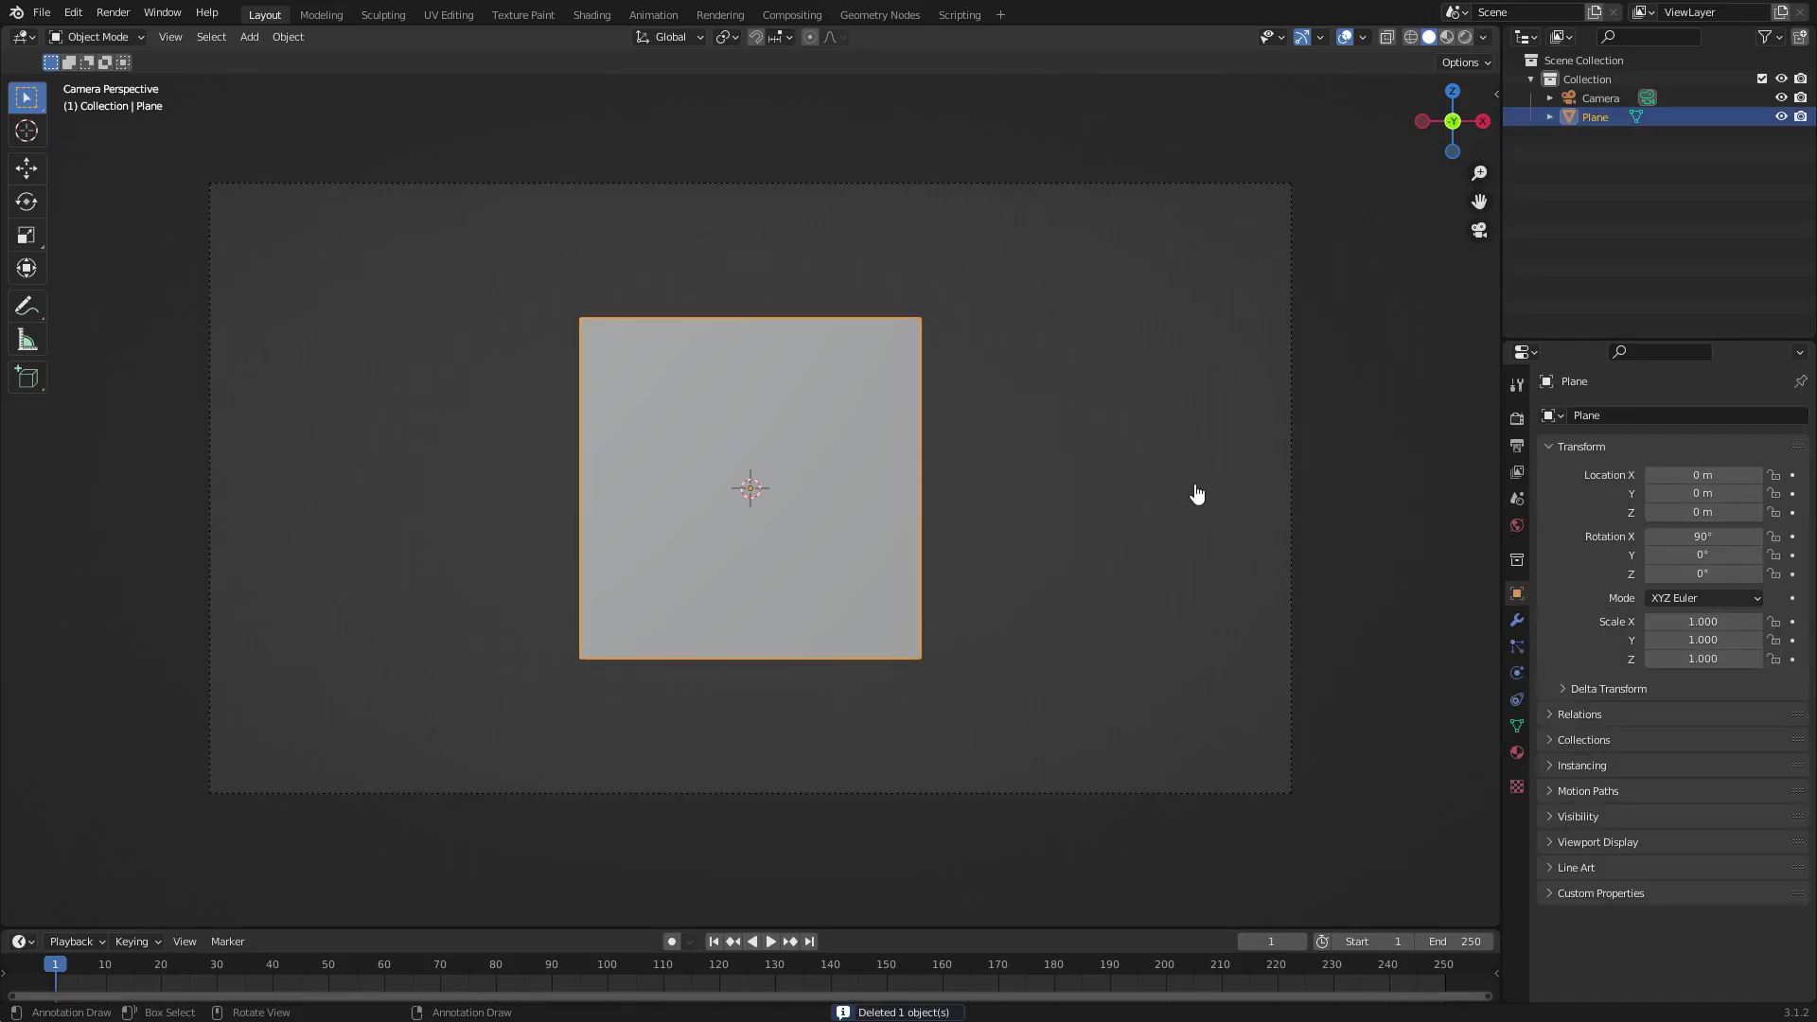
- Scale the plane to 0.285 and move it along X toward the frame's left edge
key(s)
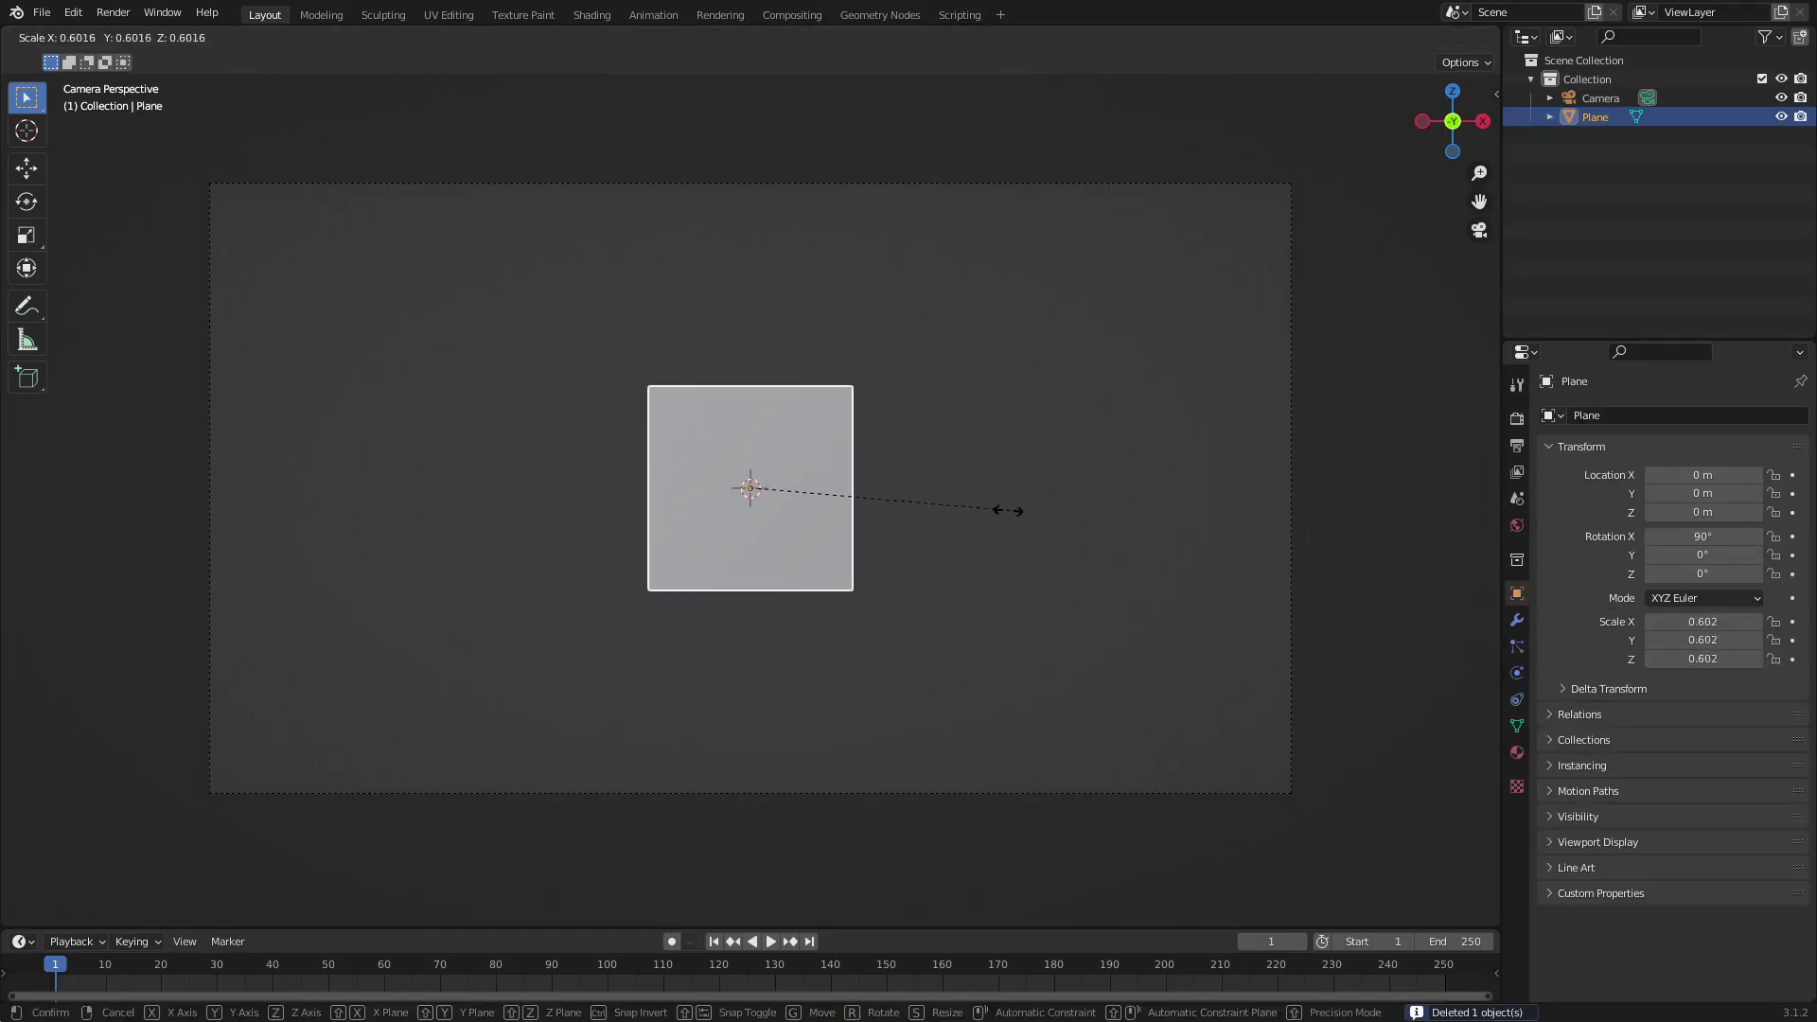
click(874, 521)
key(g)
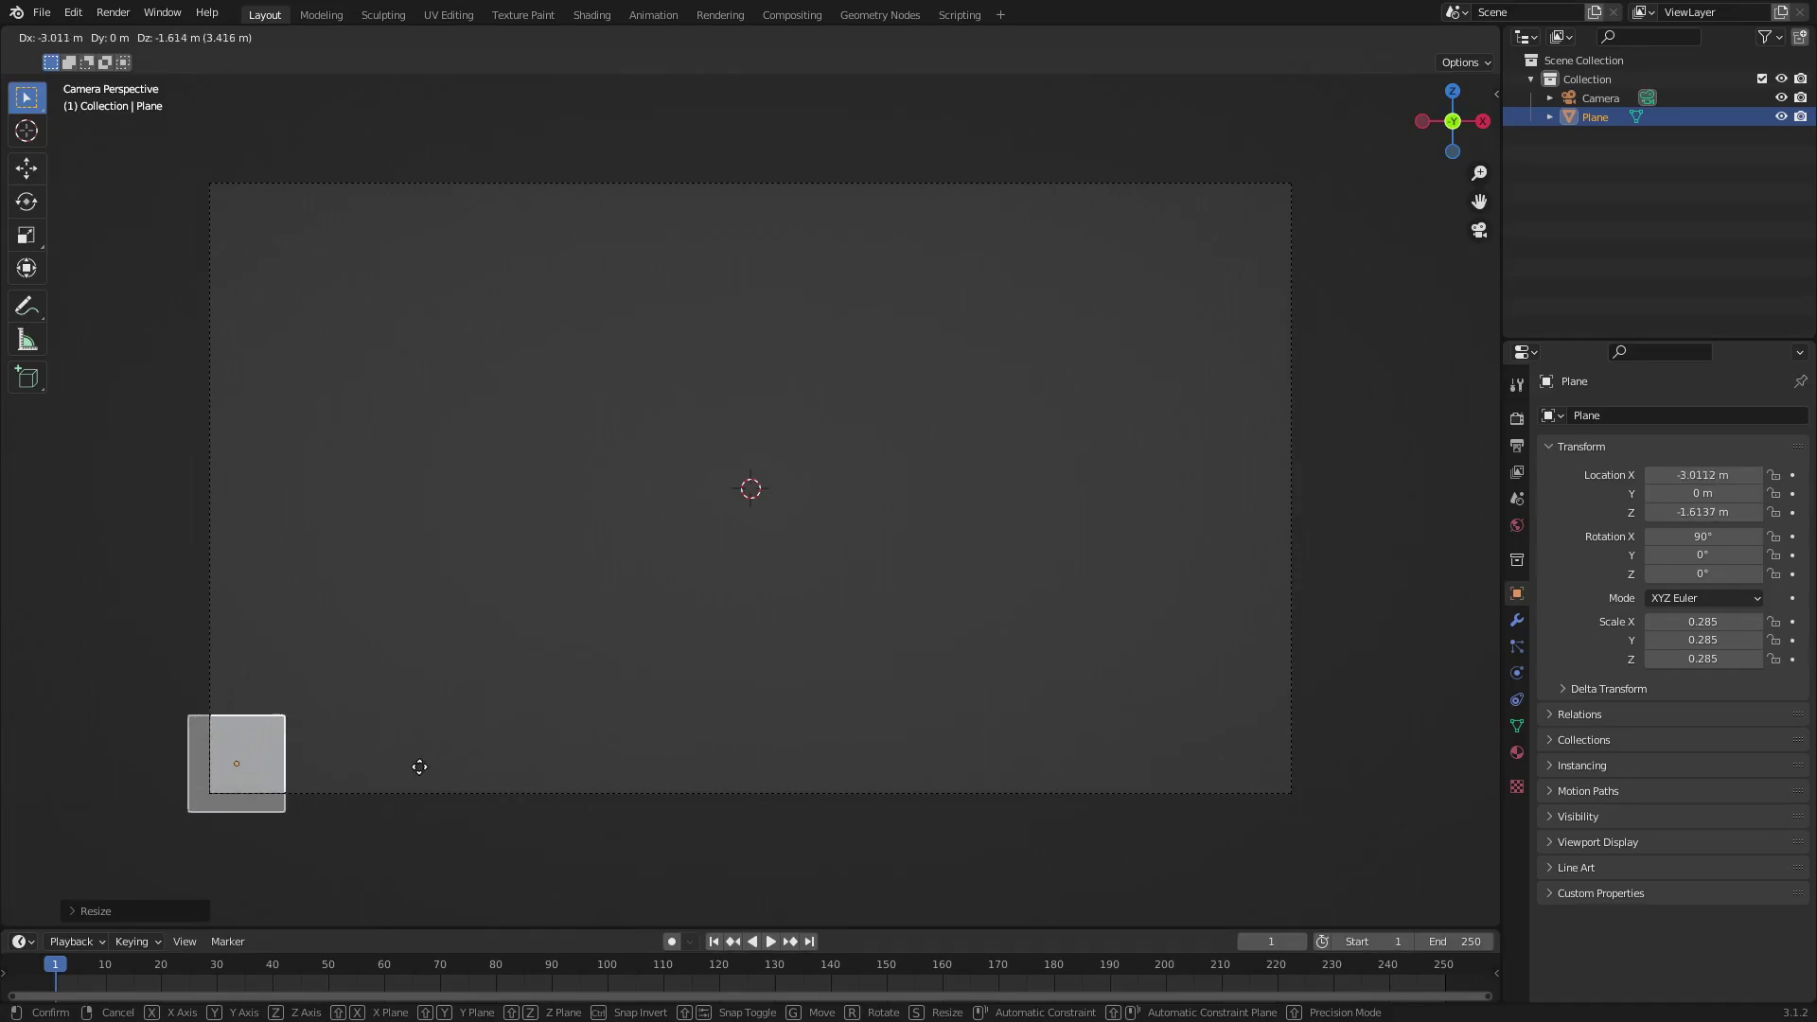
key(Escape)
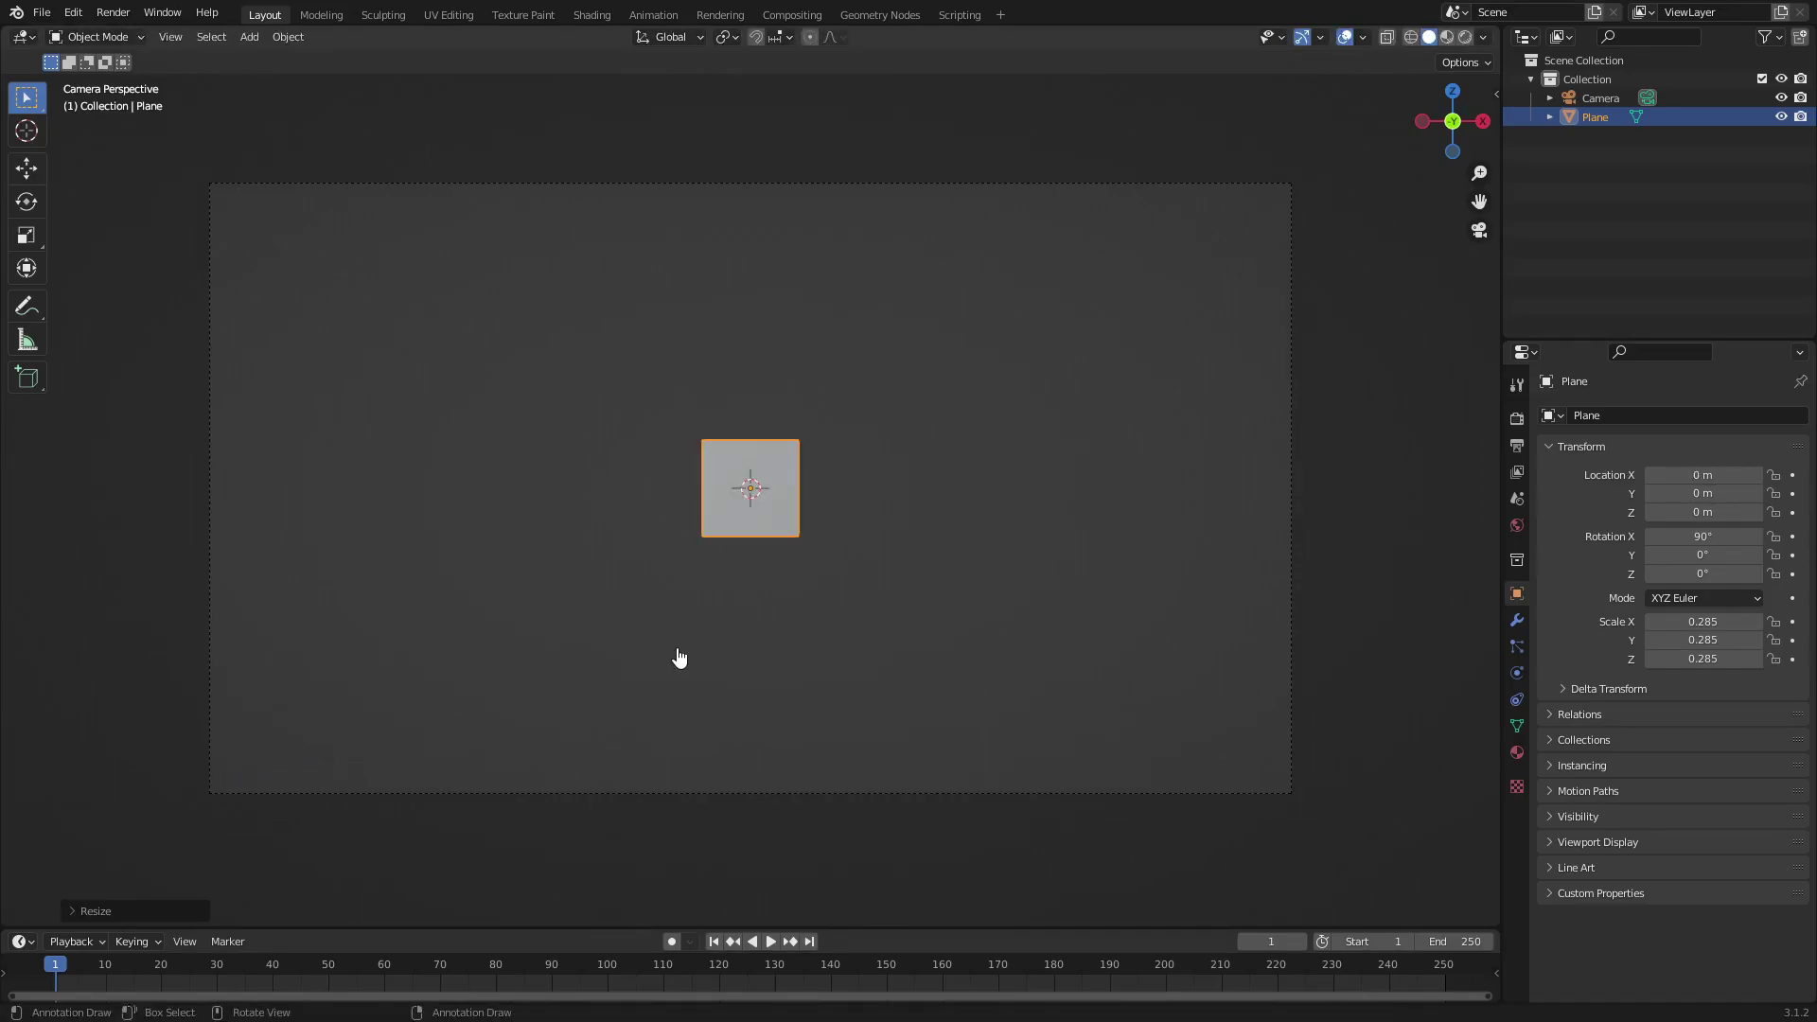
key(g)
key(x)
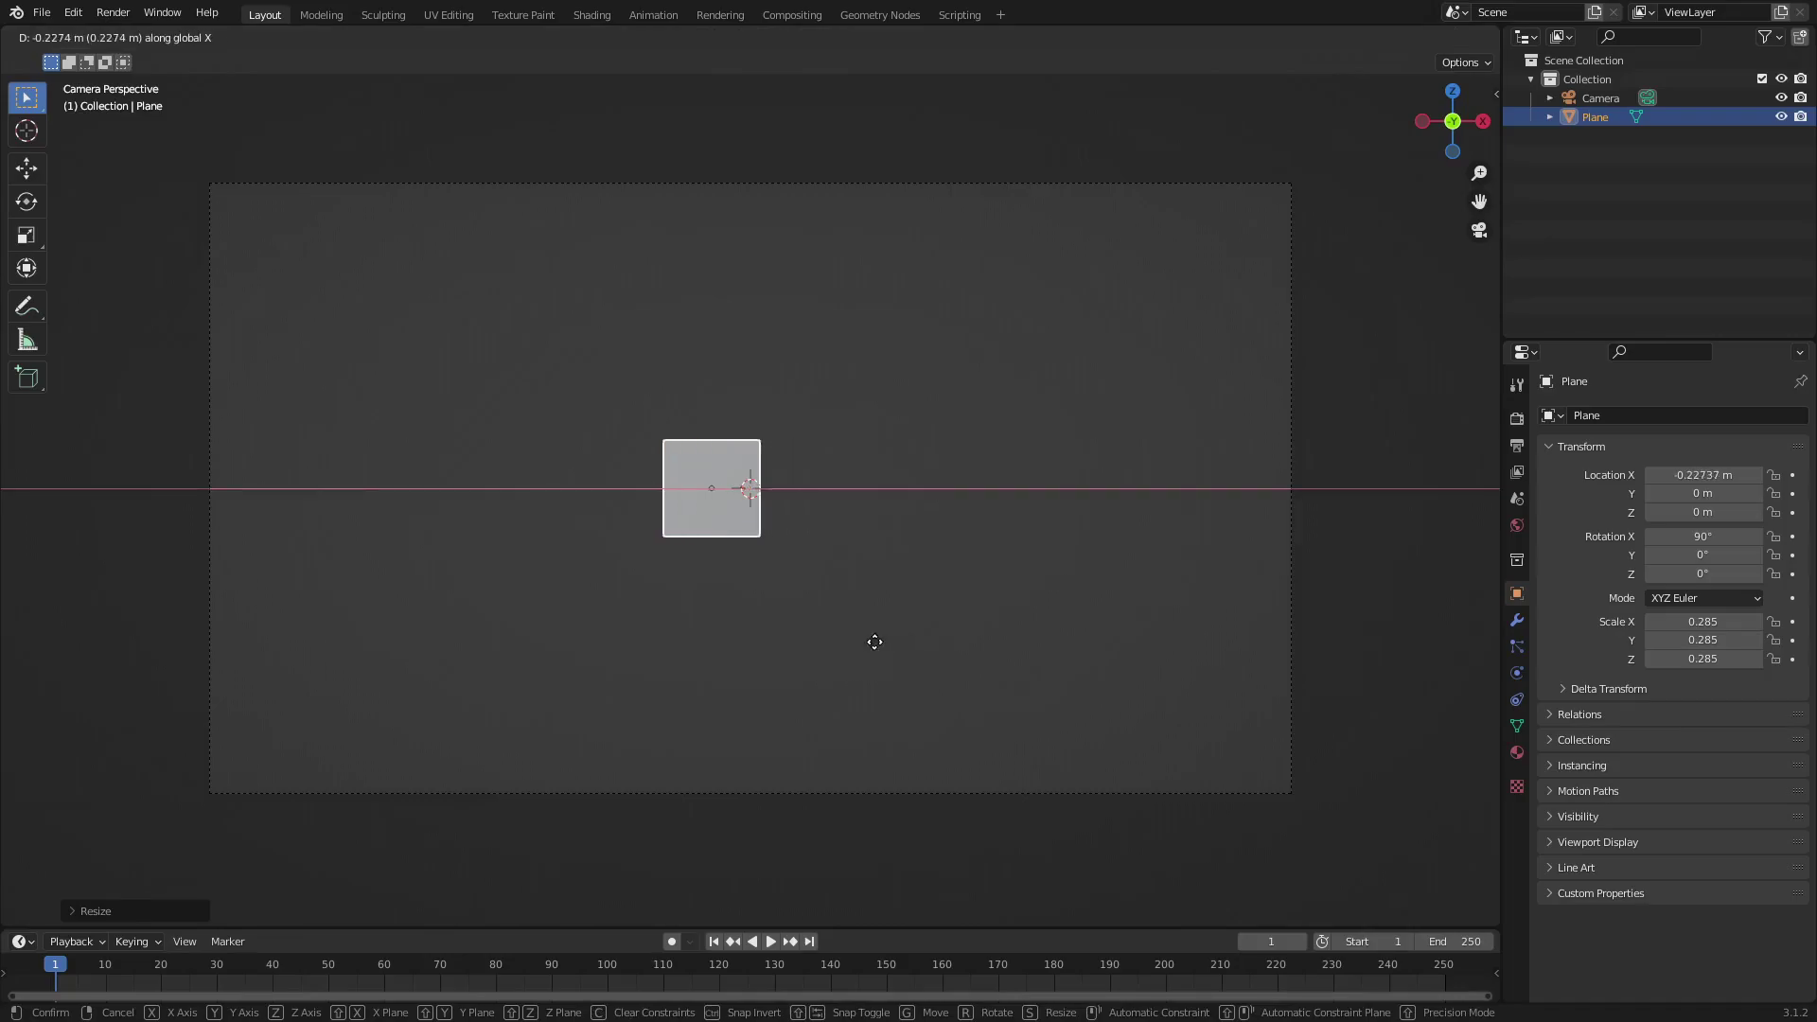
click(432, 615)
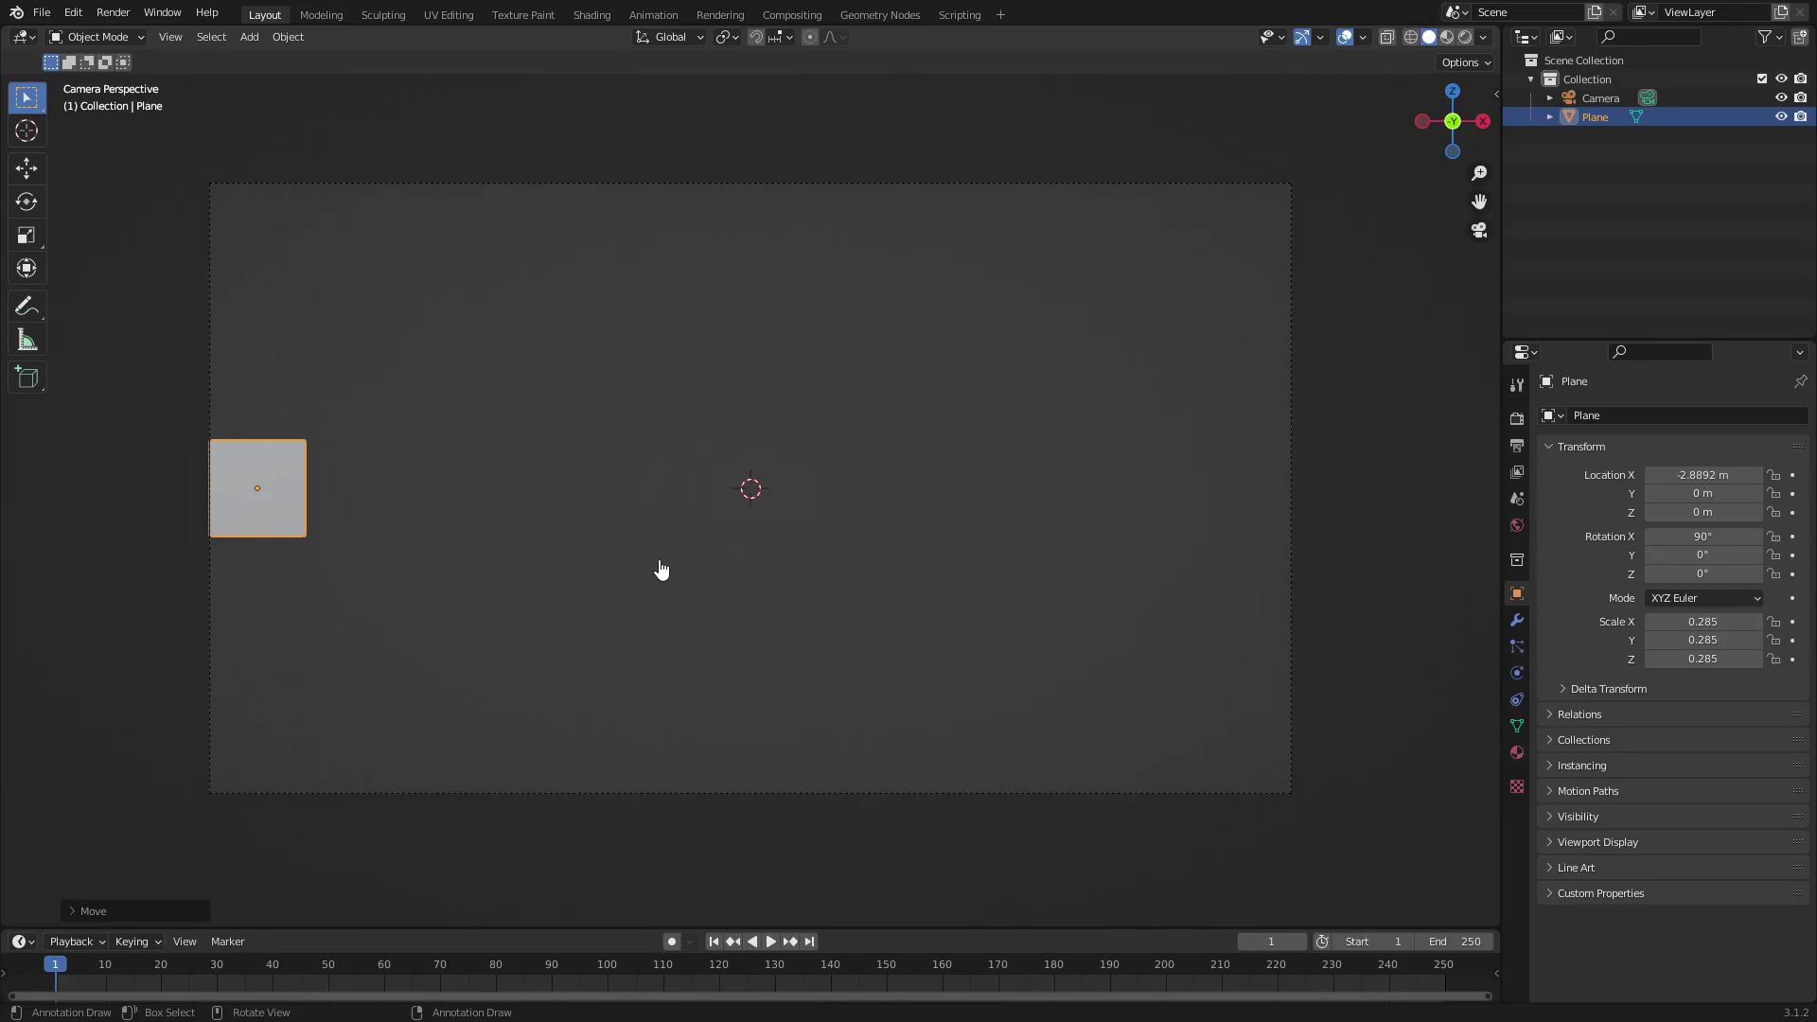
- Stretch the plane into a tall bar and position it at X −2.928 m, Z −1.6726 m
key(s)
key(z)
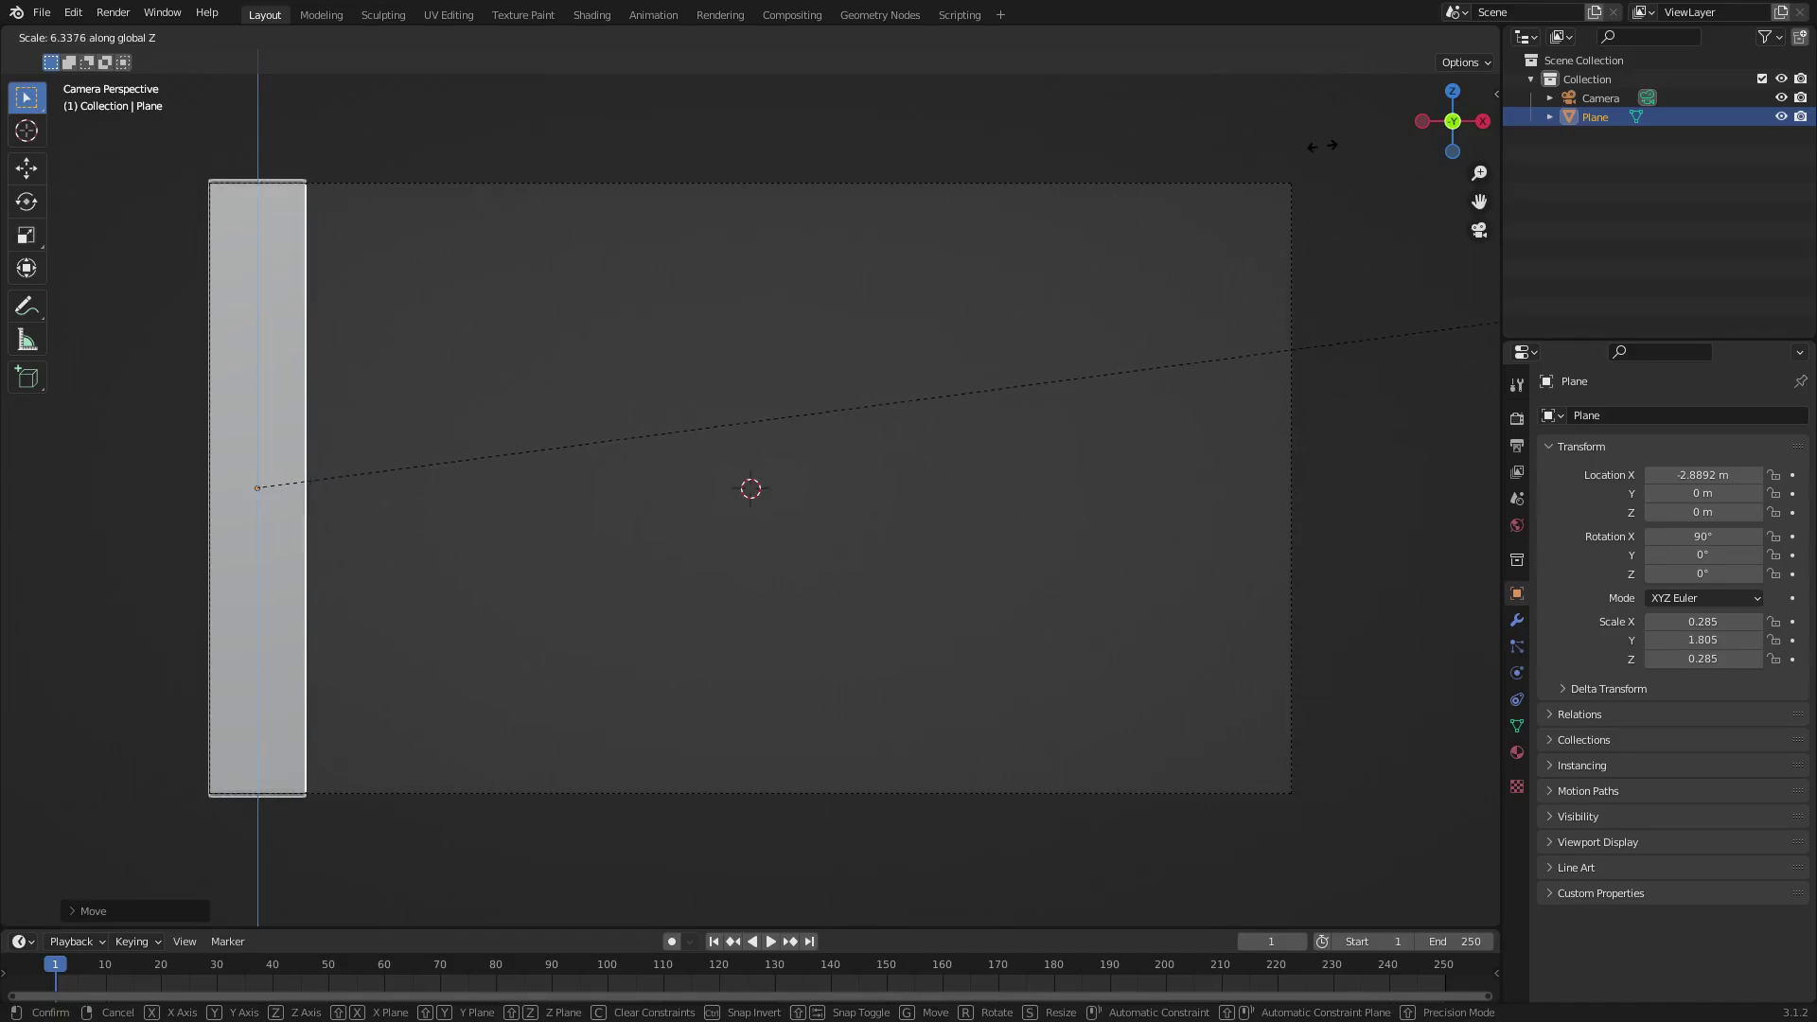
click(1412, 168)
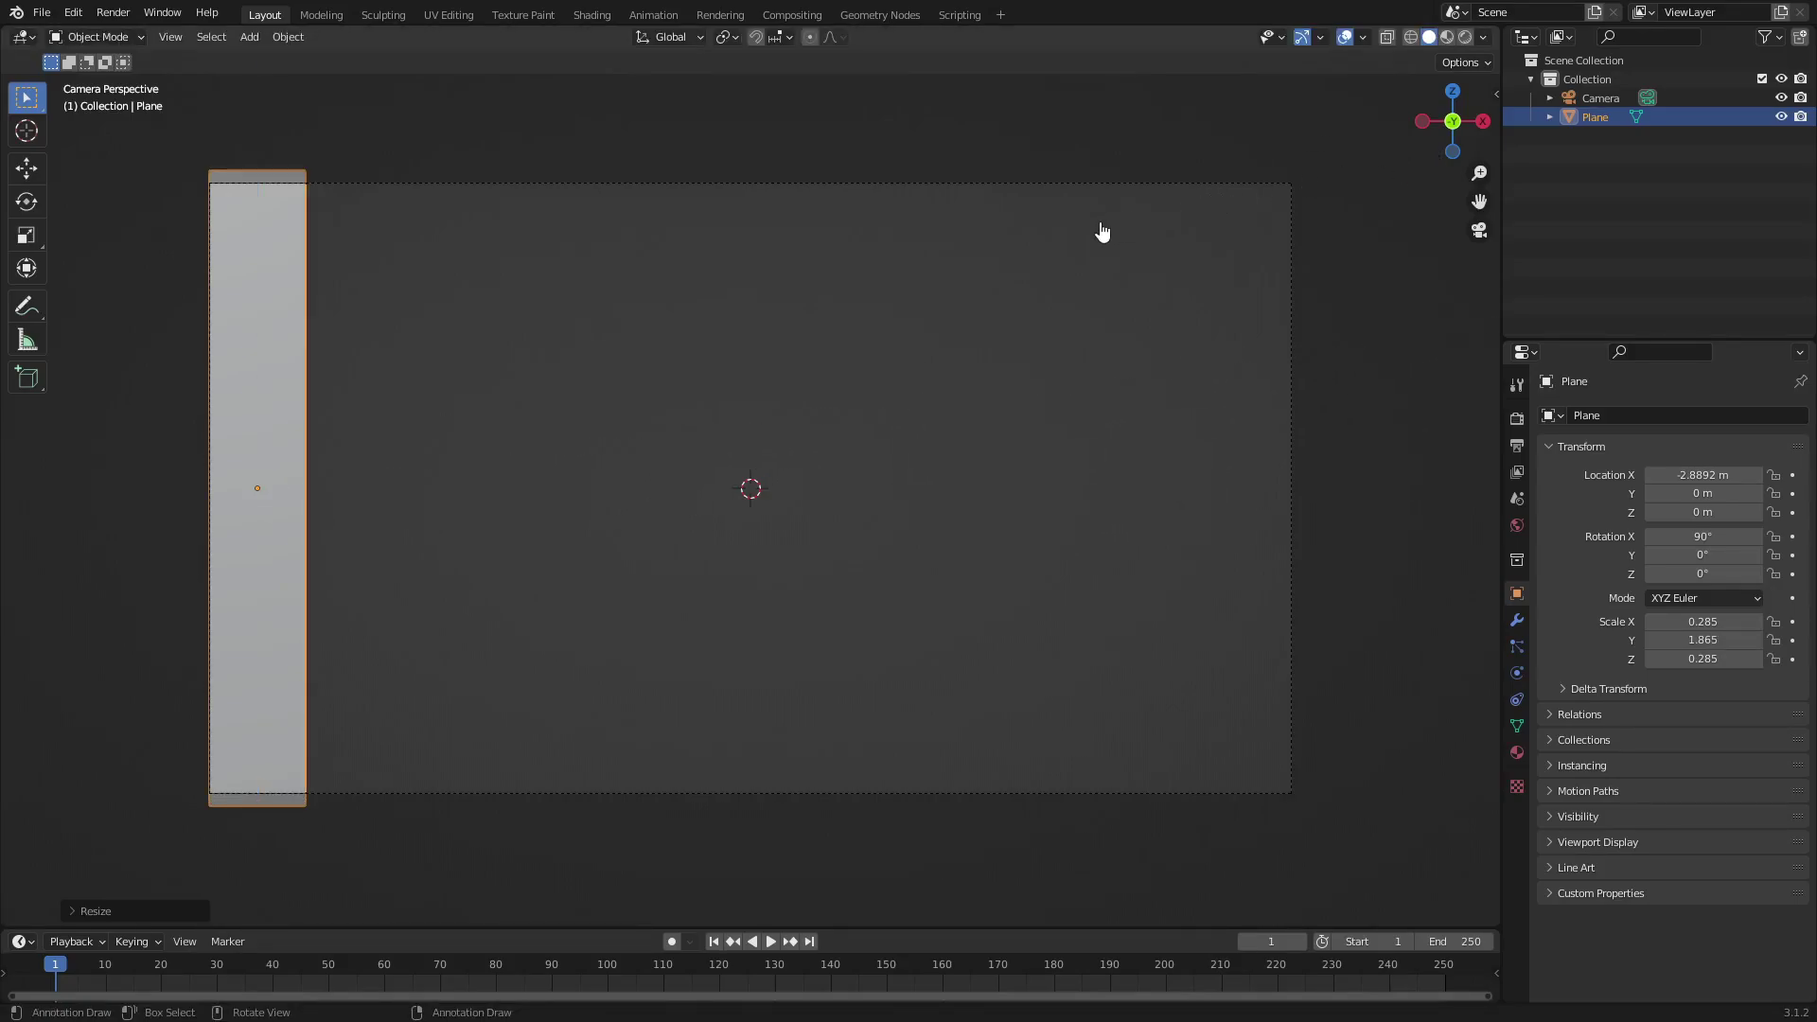
key(g)
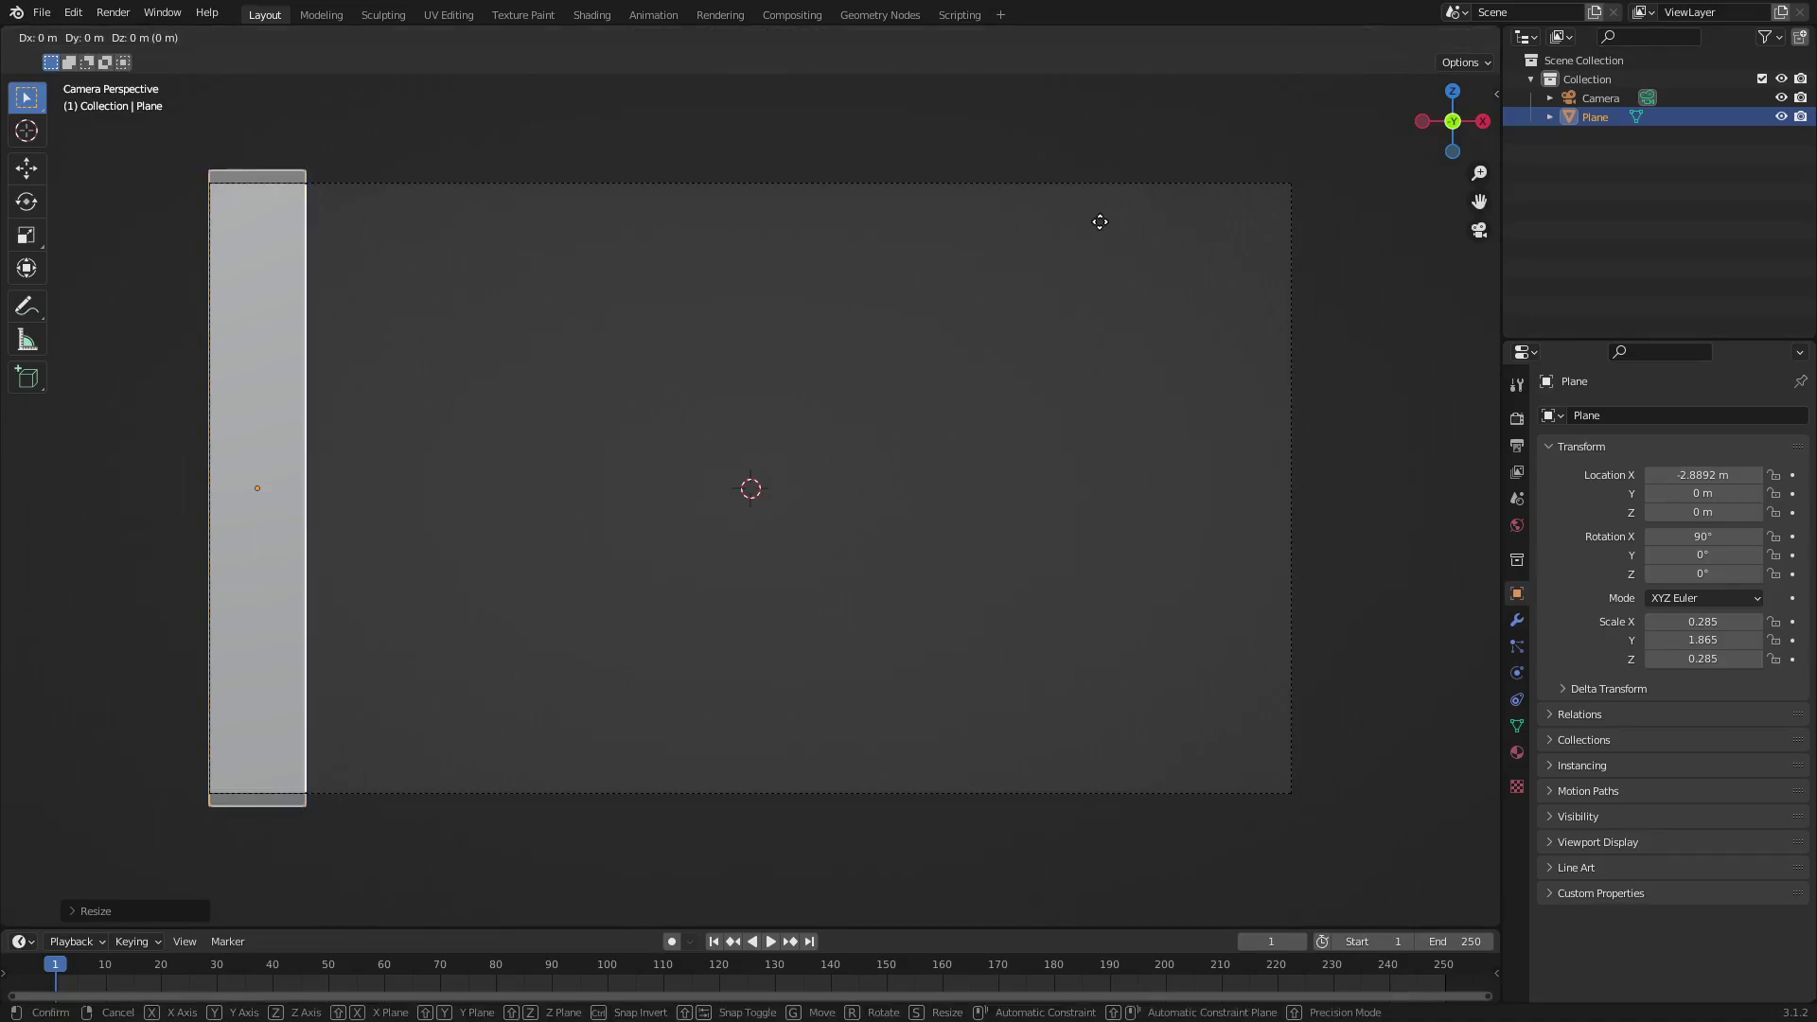
key(z)
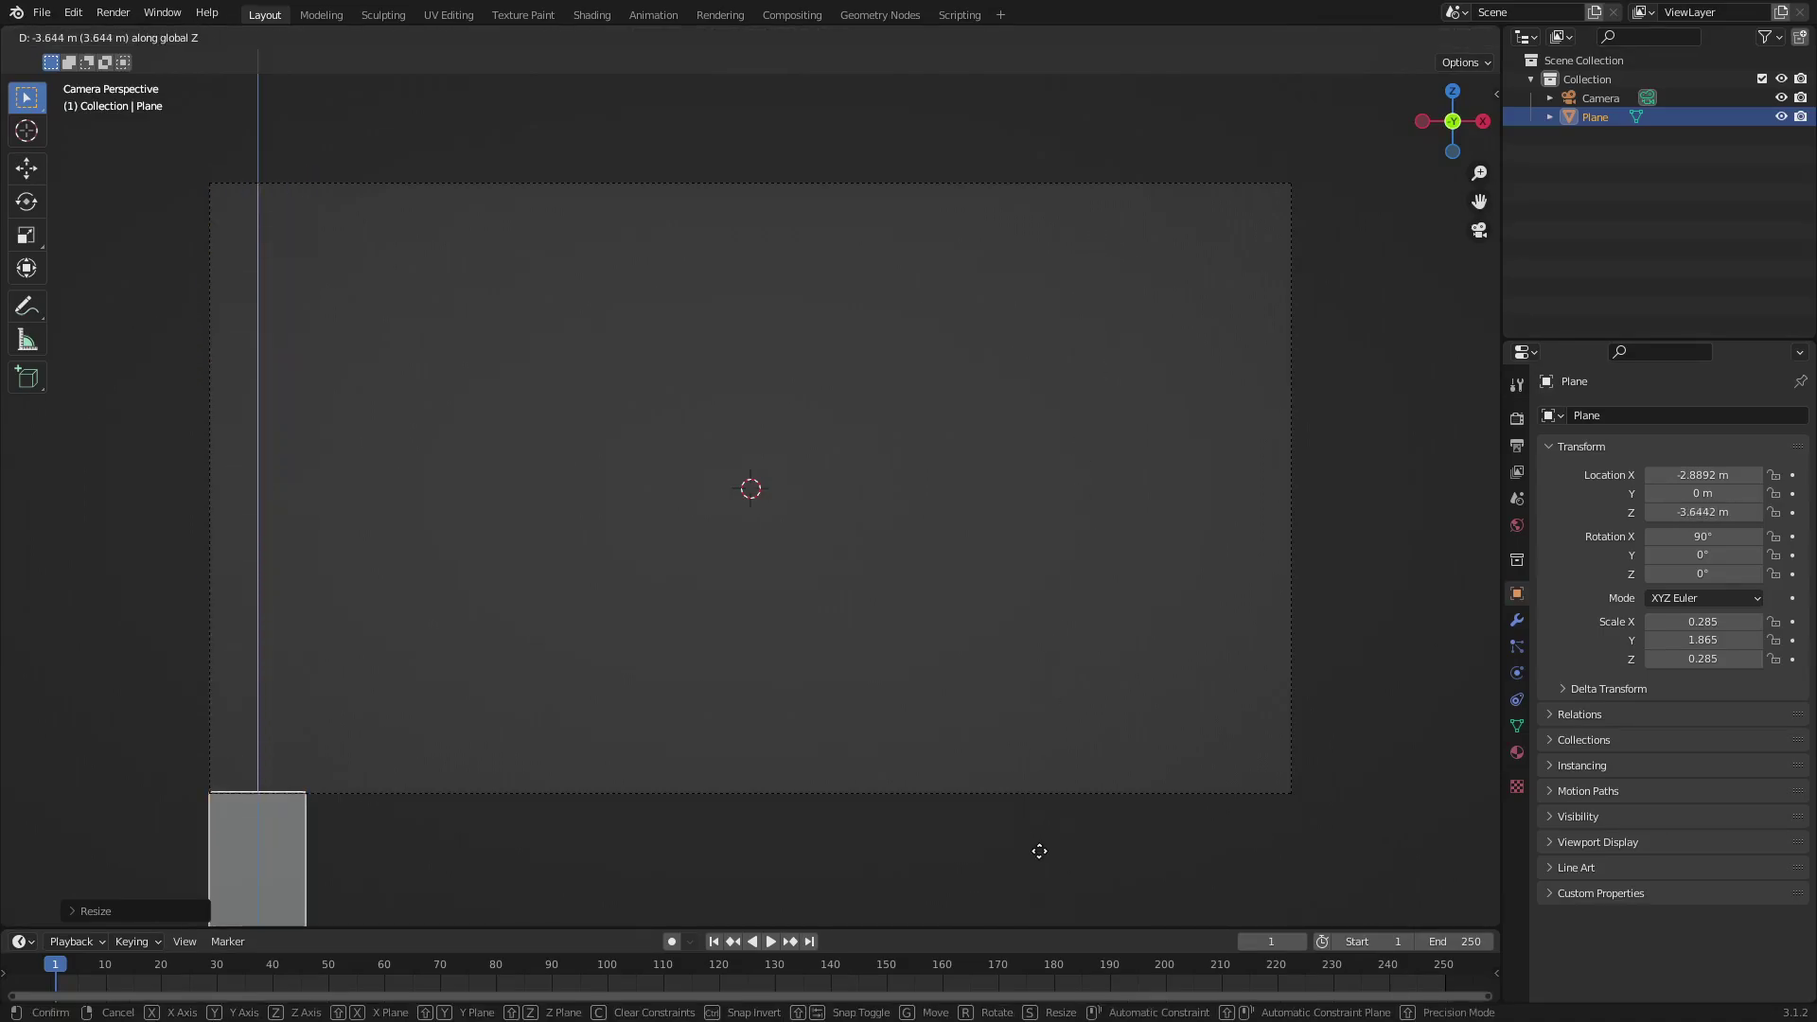
click(1034, 857)
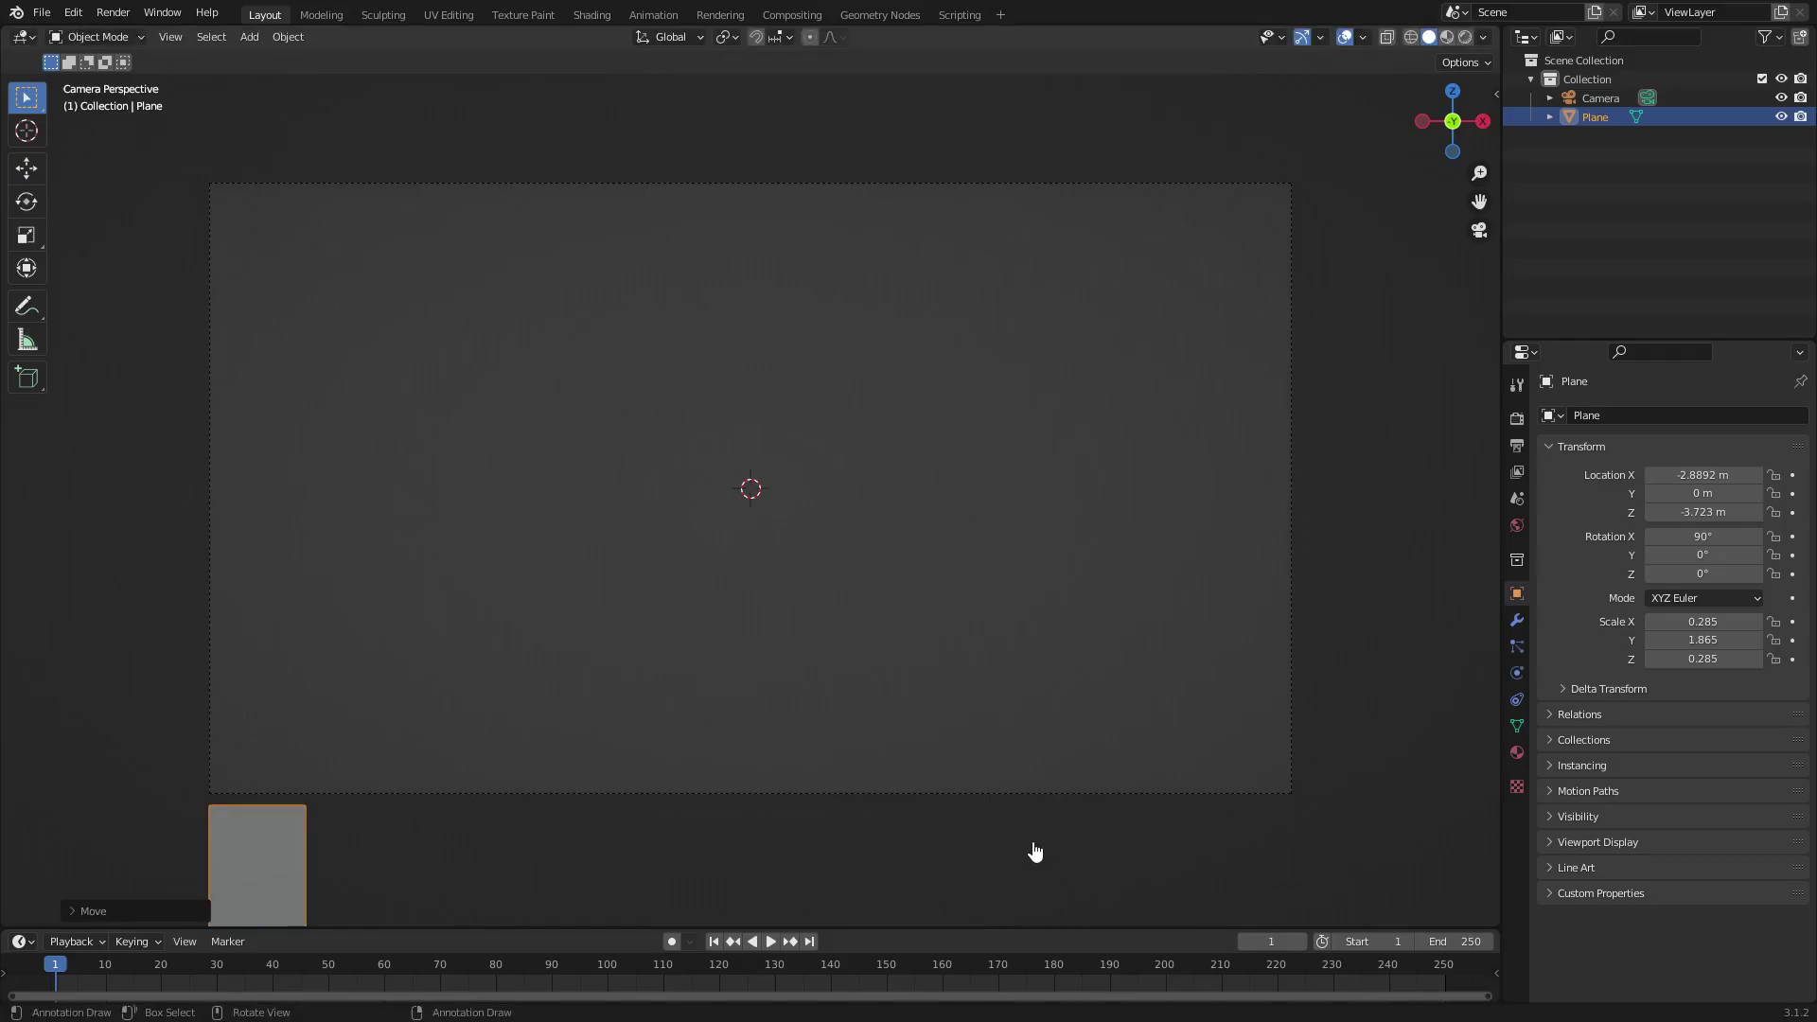
key(g)
key(x)
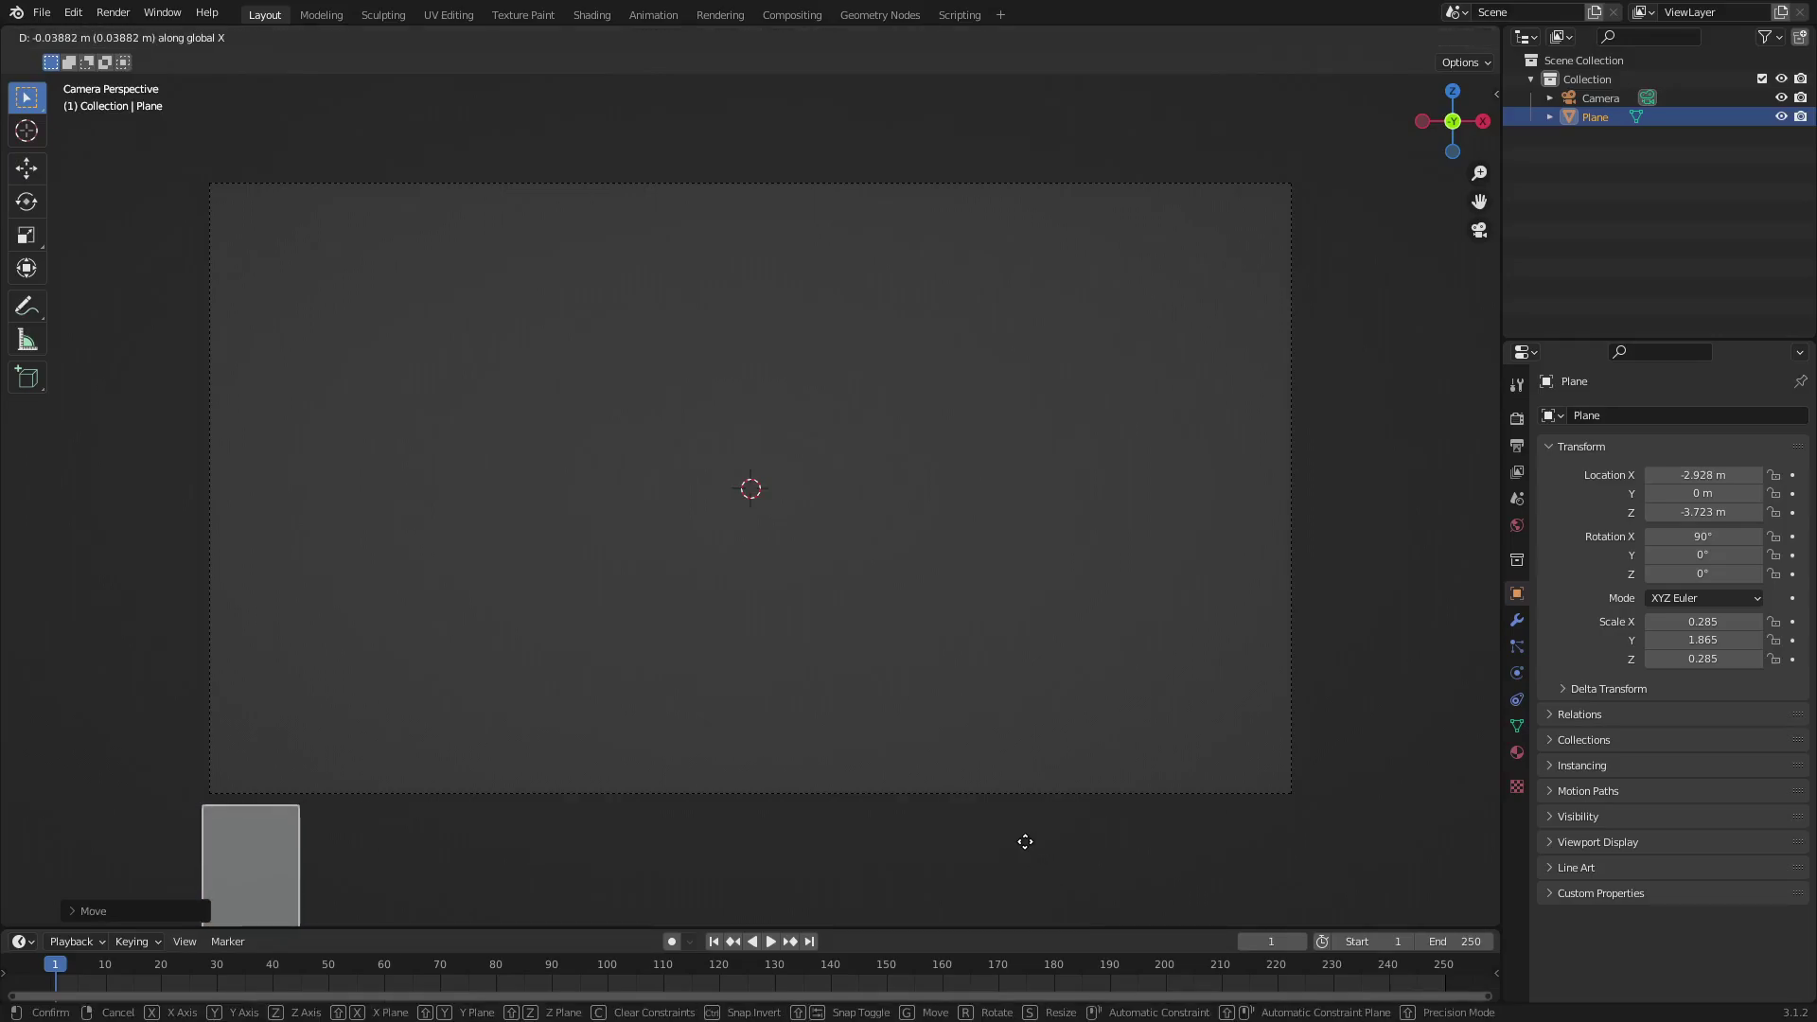
click(1027, 849)
key(g)
key(z)
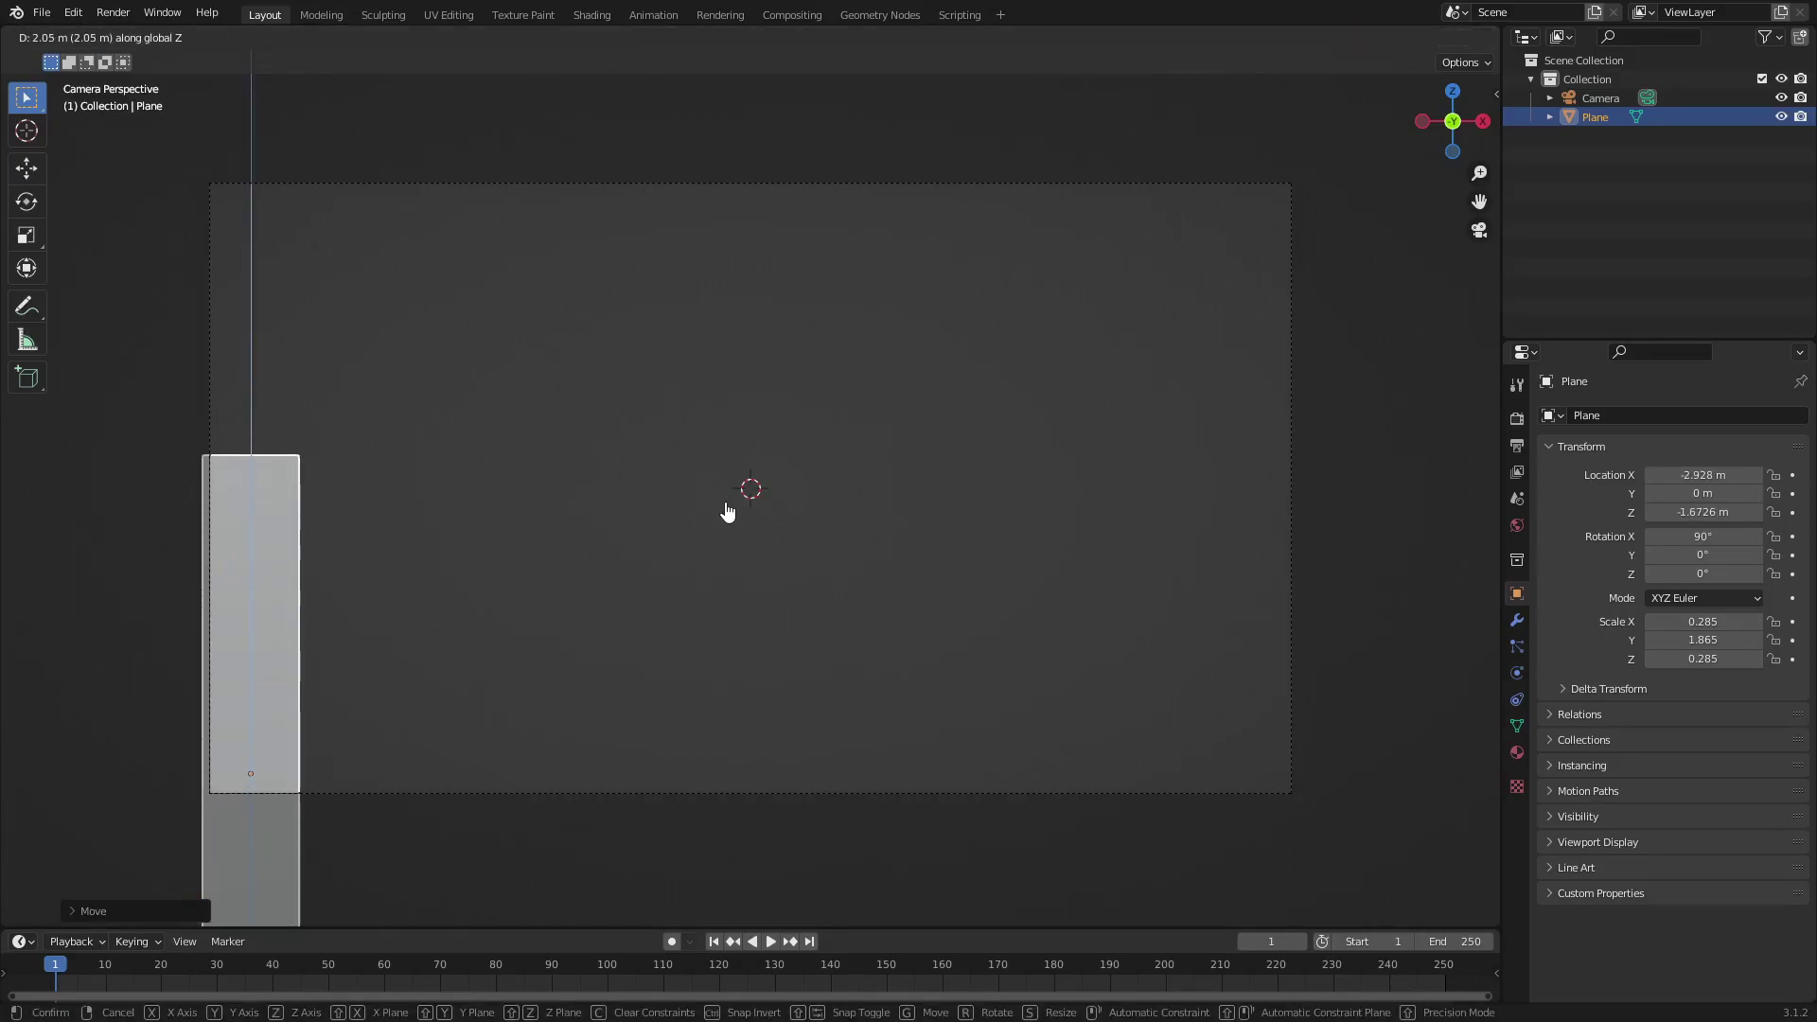
click(730, 507)
- Nudge the bar along X to about −2.904 m at the frame's left edge
scroll(893, 475, down, 5)
scroll(917, 377, up, 2)
shift+middle_drag(917, 377, 714, 406)
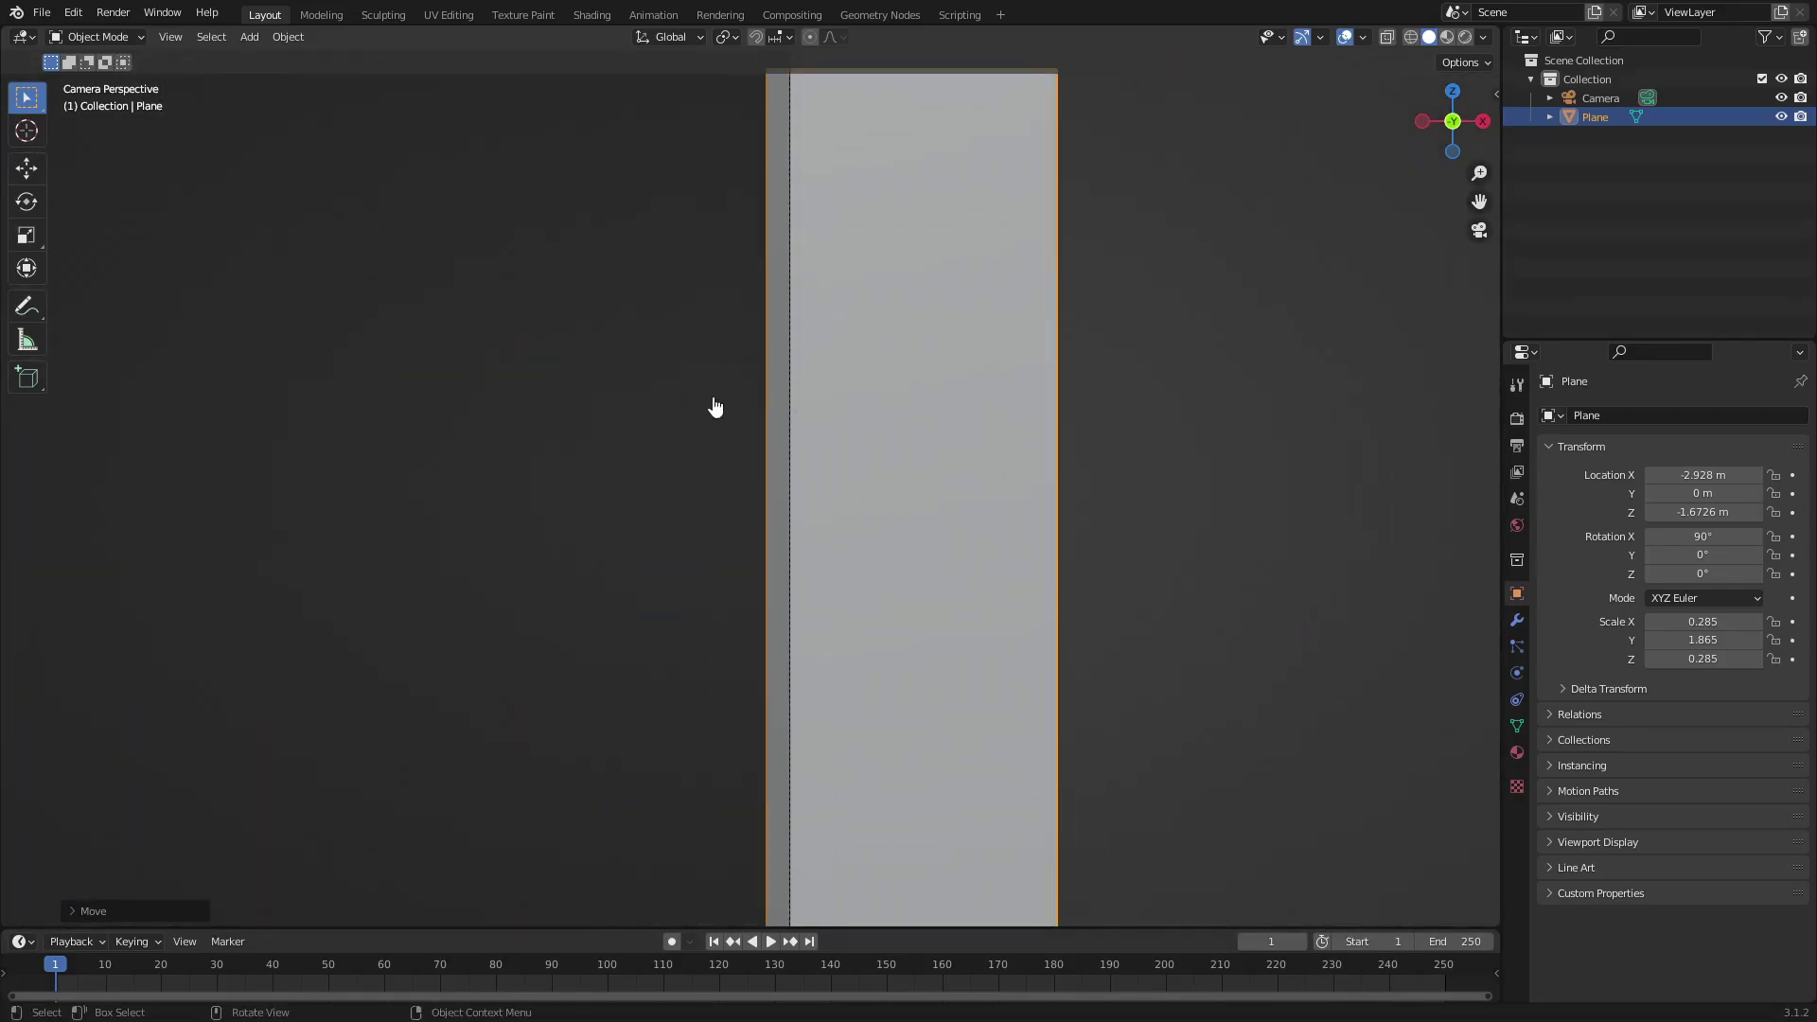
scroll(773, 489, down, 1)
scroll(772, 488, down, 6)
shift+middle_drag(859, 547, 902, 482)
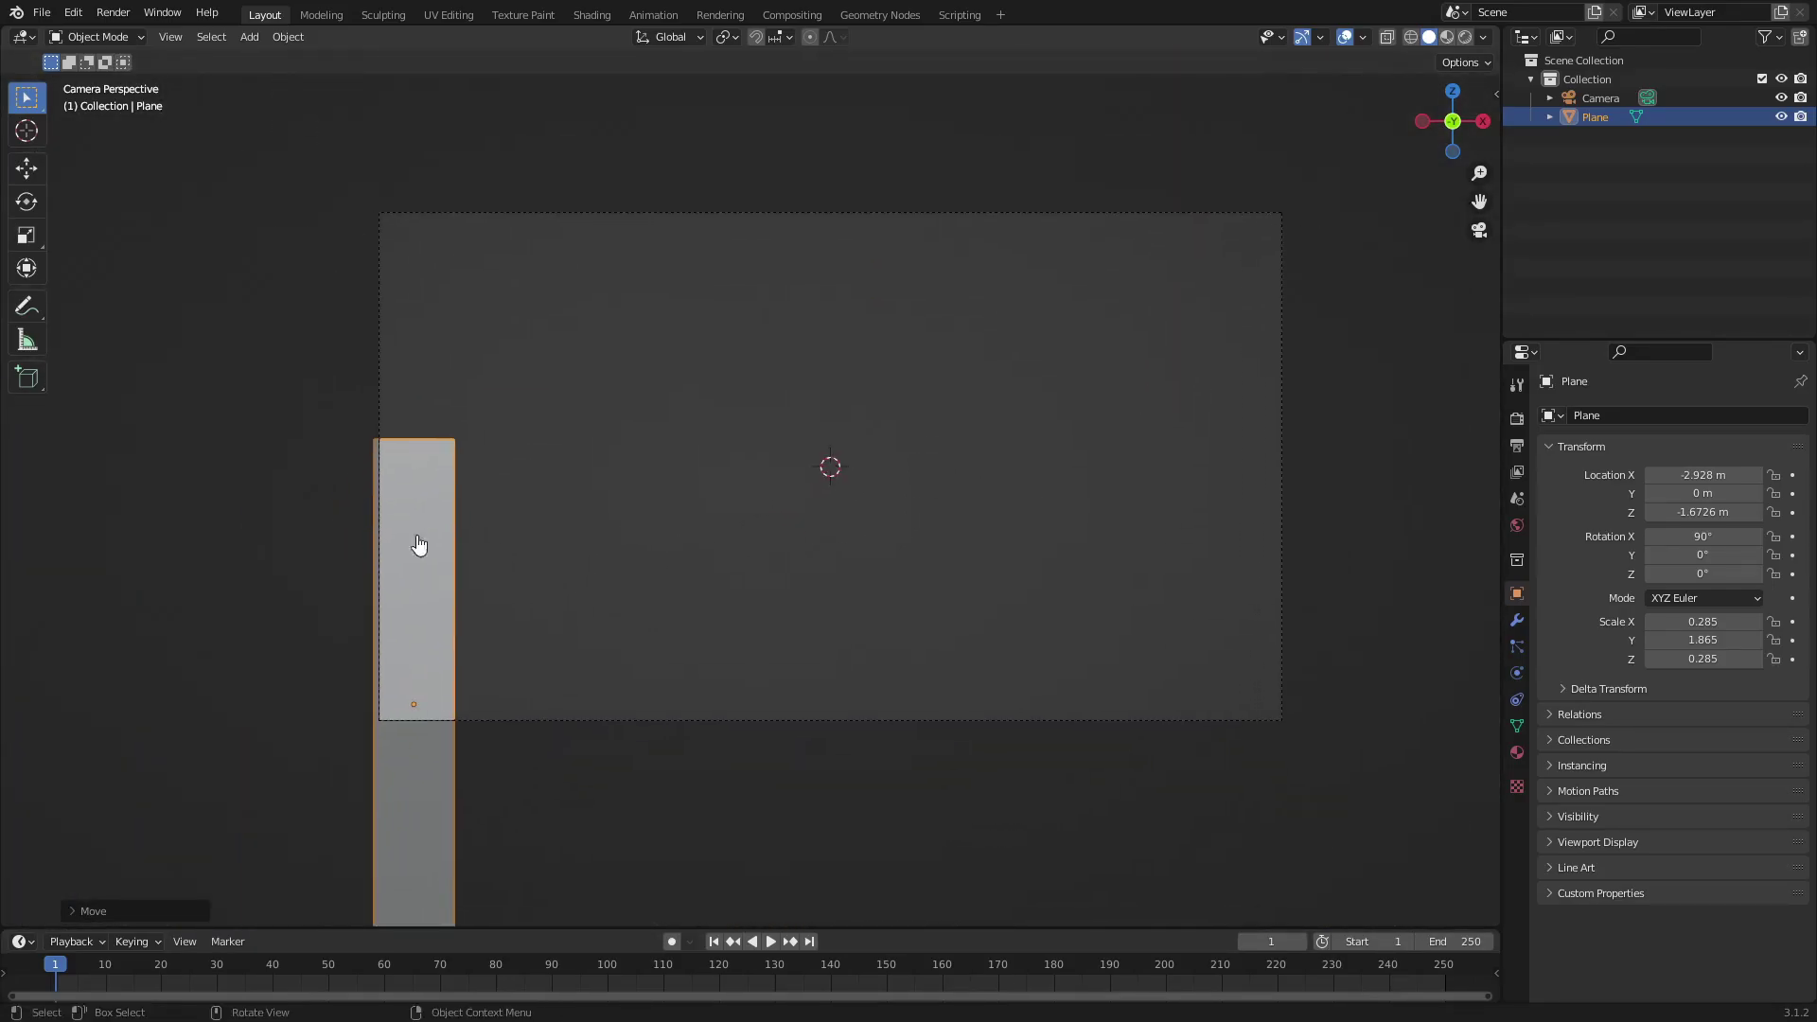
scroll(334, 559, up, 1)
key(g)
key(x)
click(357, 548)
scroll(271, 548, up, 4)
shift+middle_drag(272, 548, 548, 474)
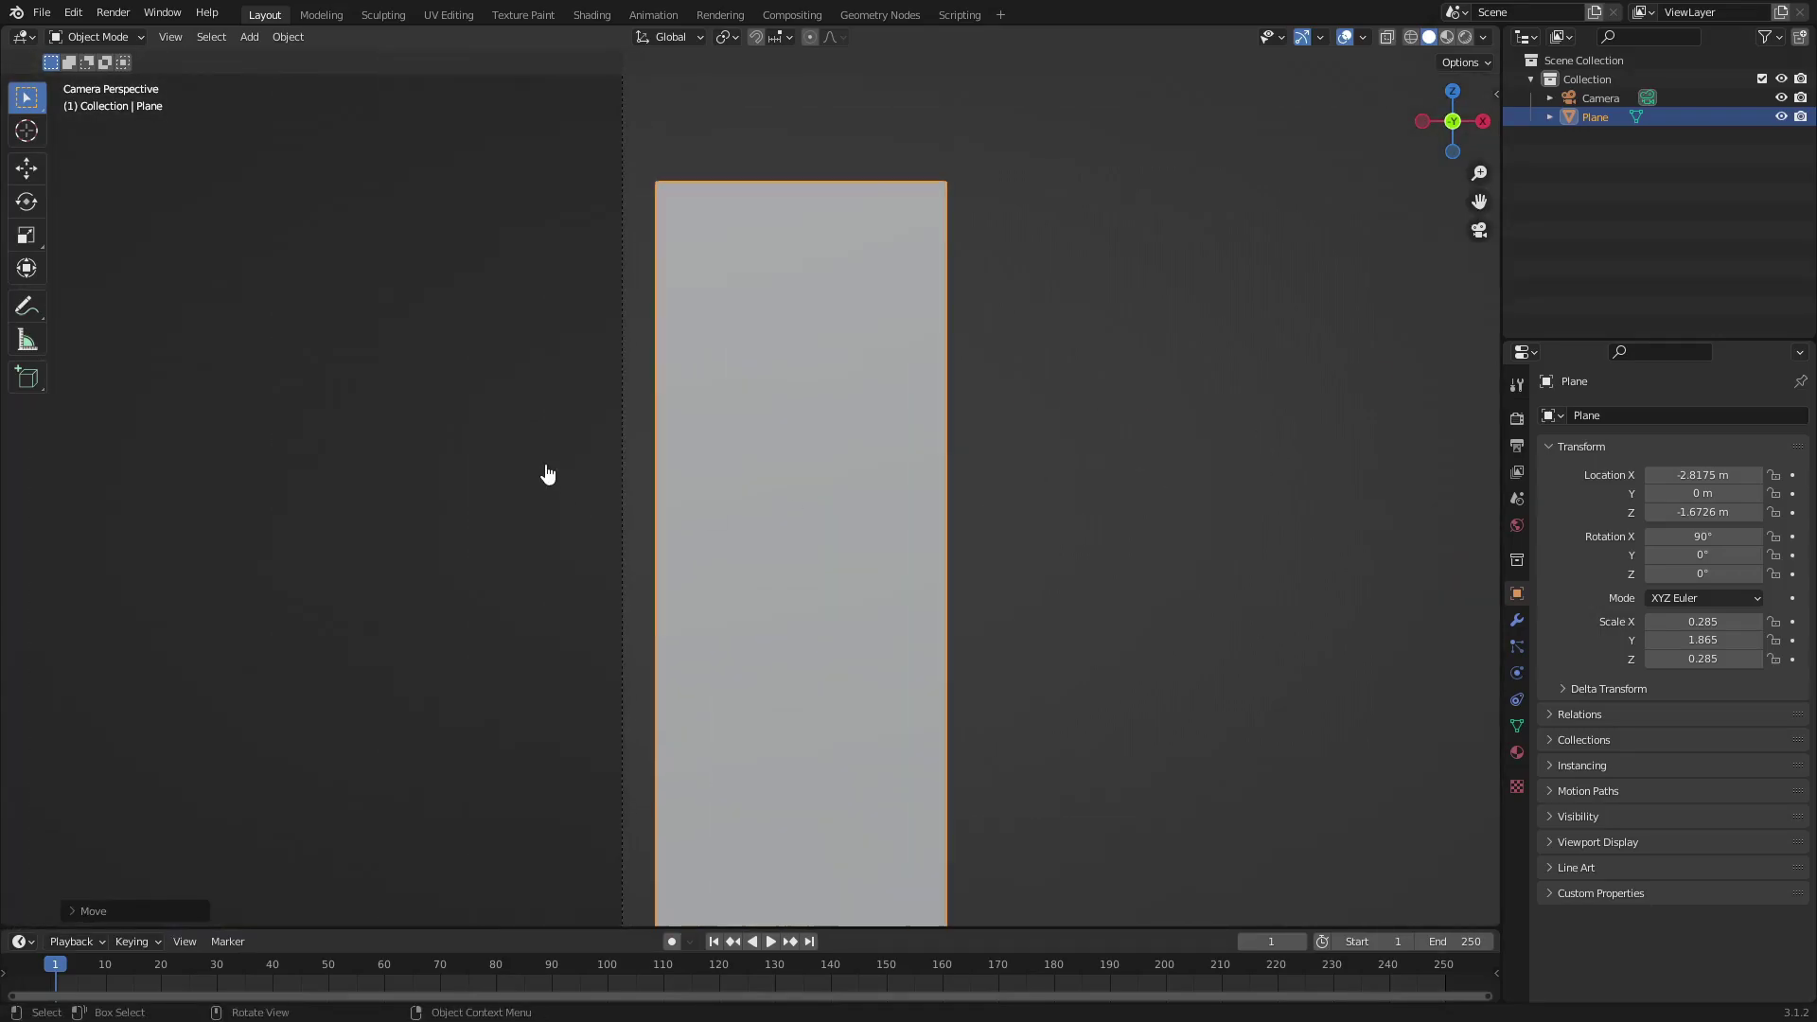
scroll(698, 426, down, 1)
key(g)
key(x)
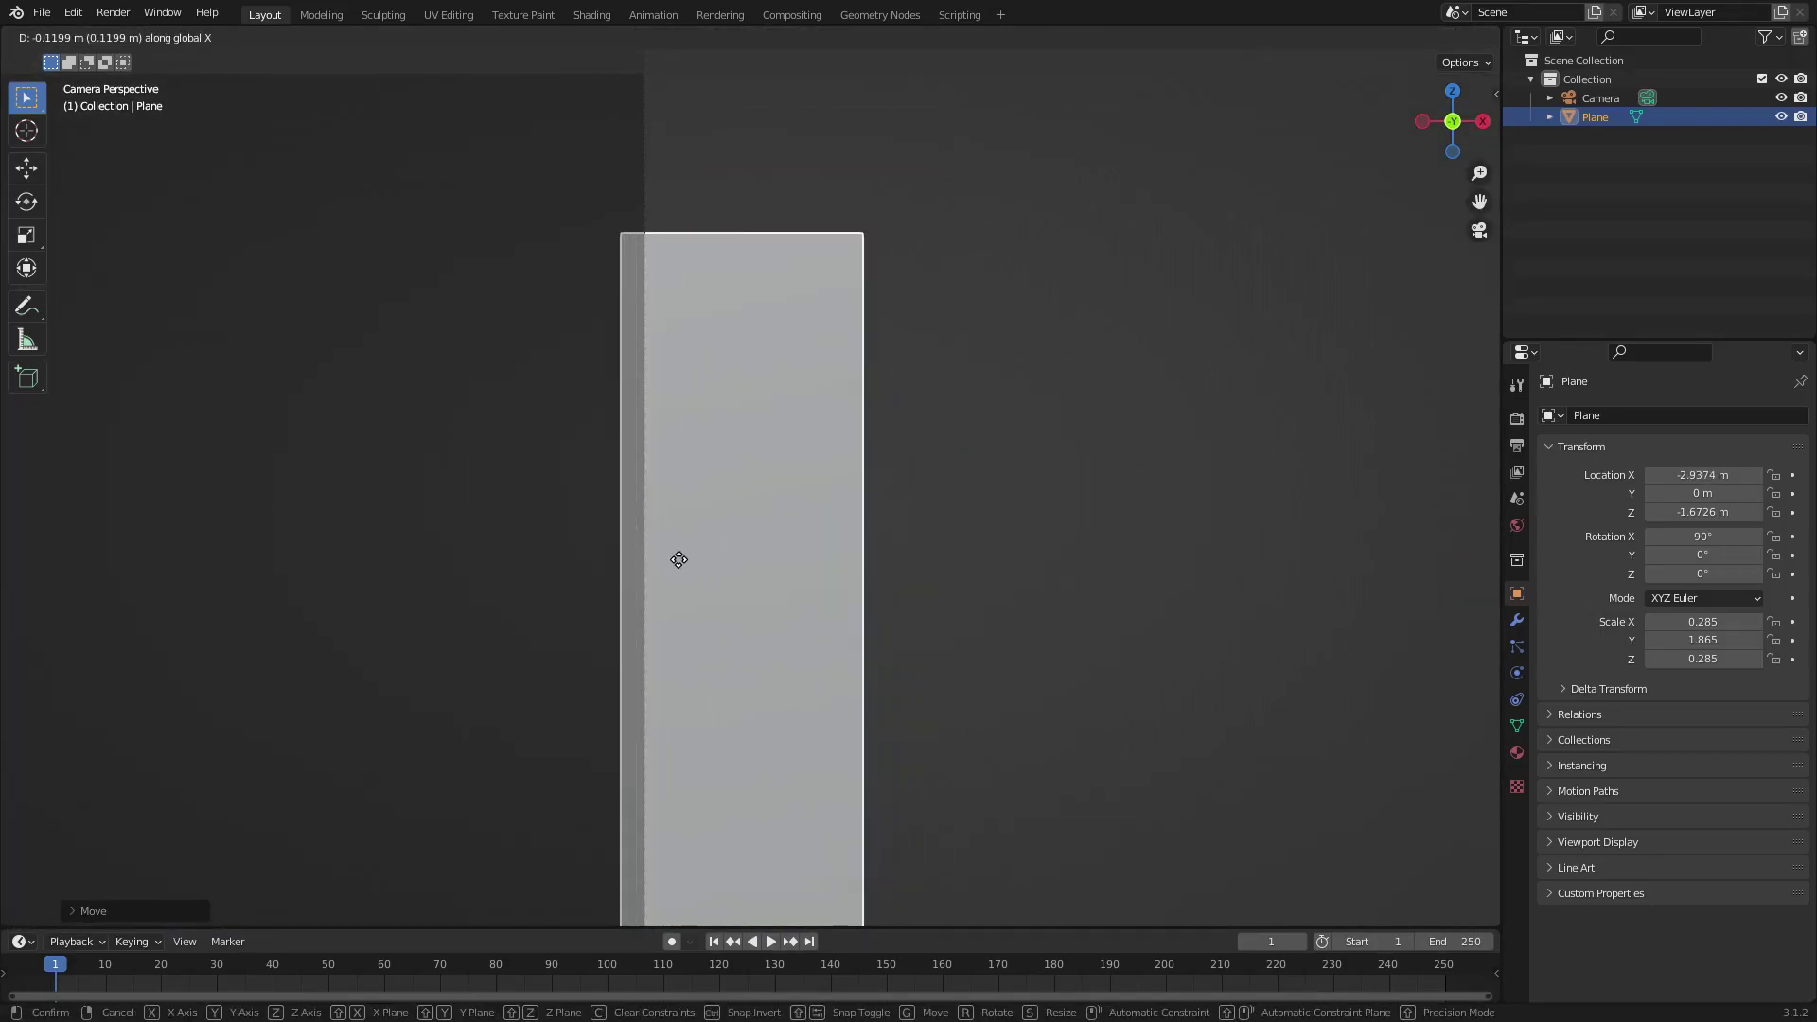
click(675, 560)
scroll(804, 562, down, 2)
scroll(804, 562, down, 5)
scroll(600, 552, up, 2)
scroll(758, 543, up, 1)
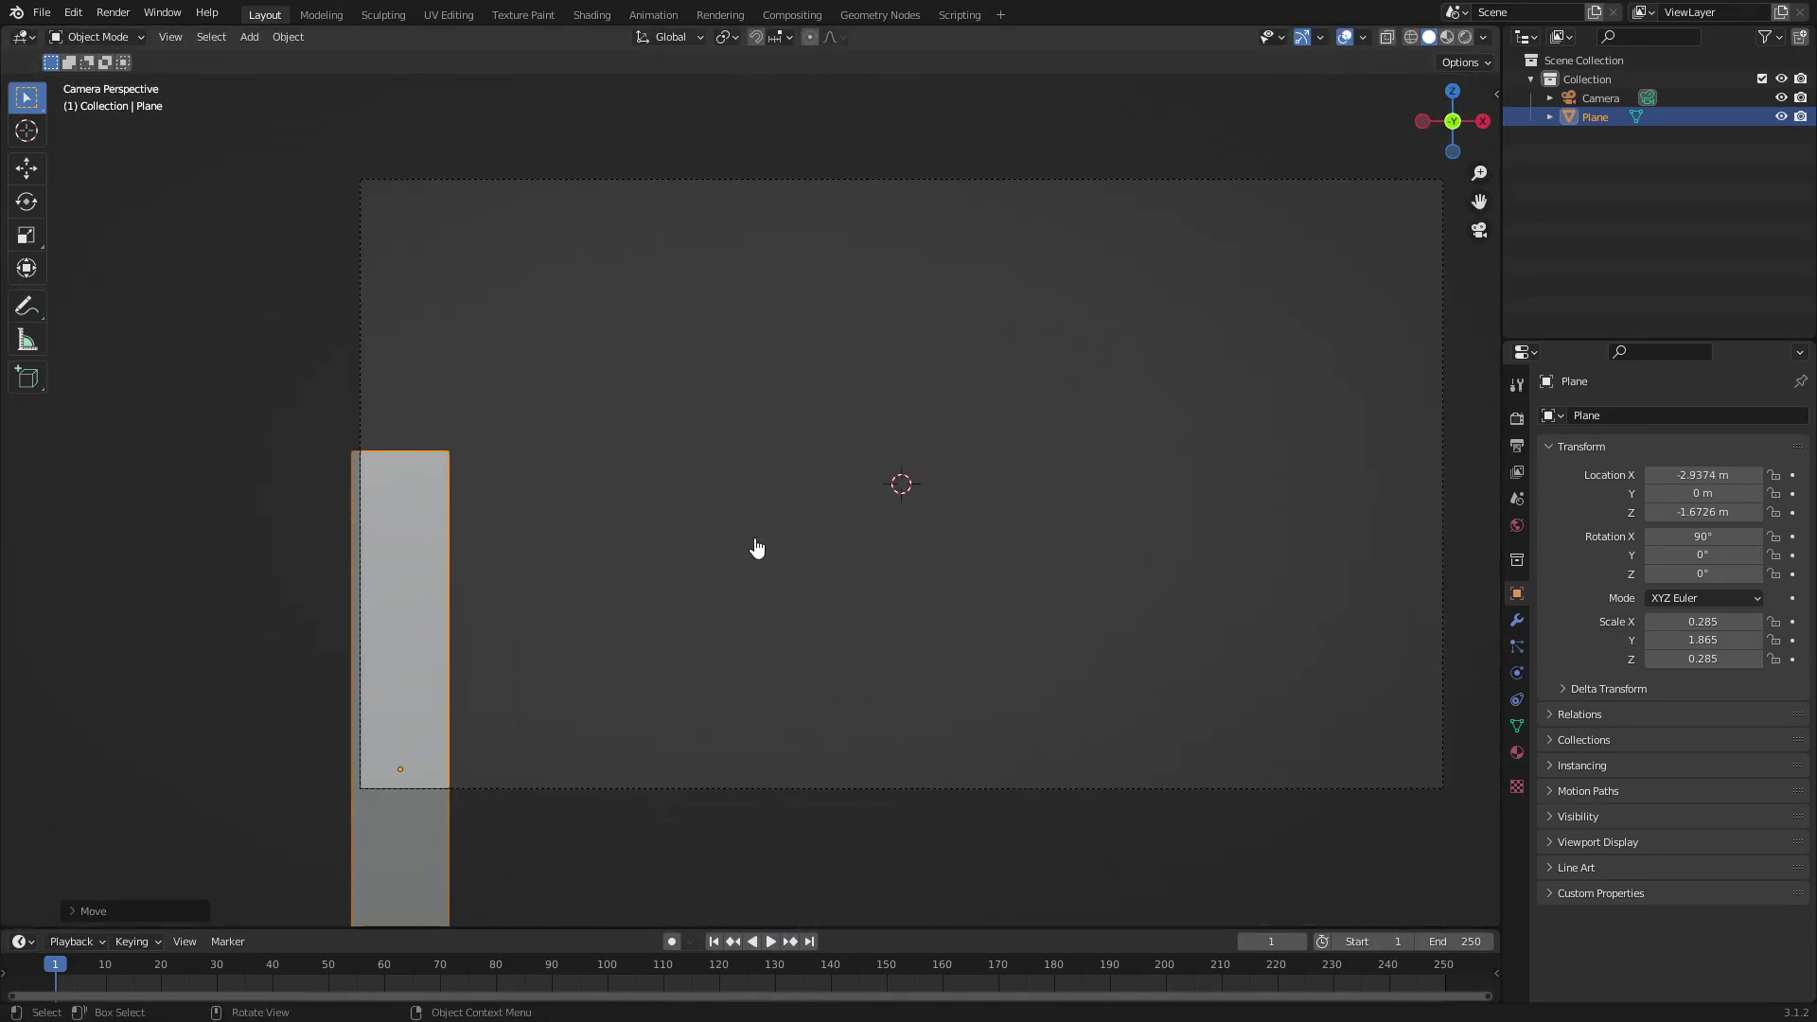
key(g)
key(x)
click(762, 547)
- Lower the bar to Z −3.7343 m below the frame and enlarge the timeline
key(g)
key(z)
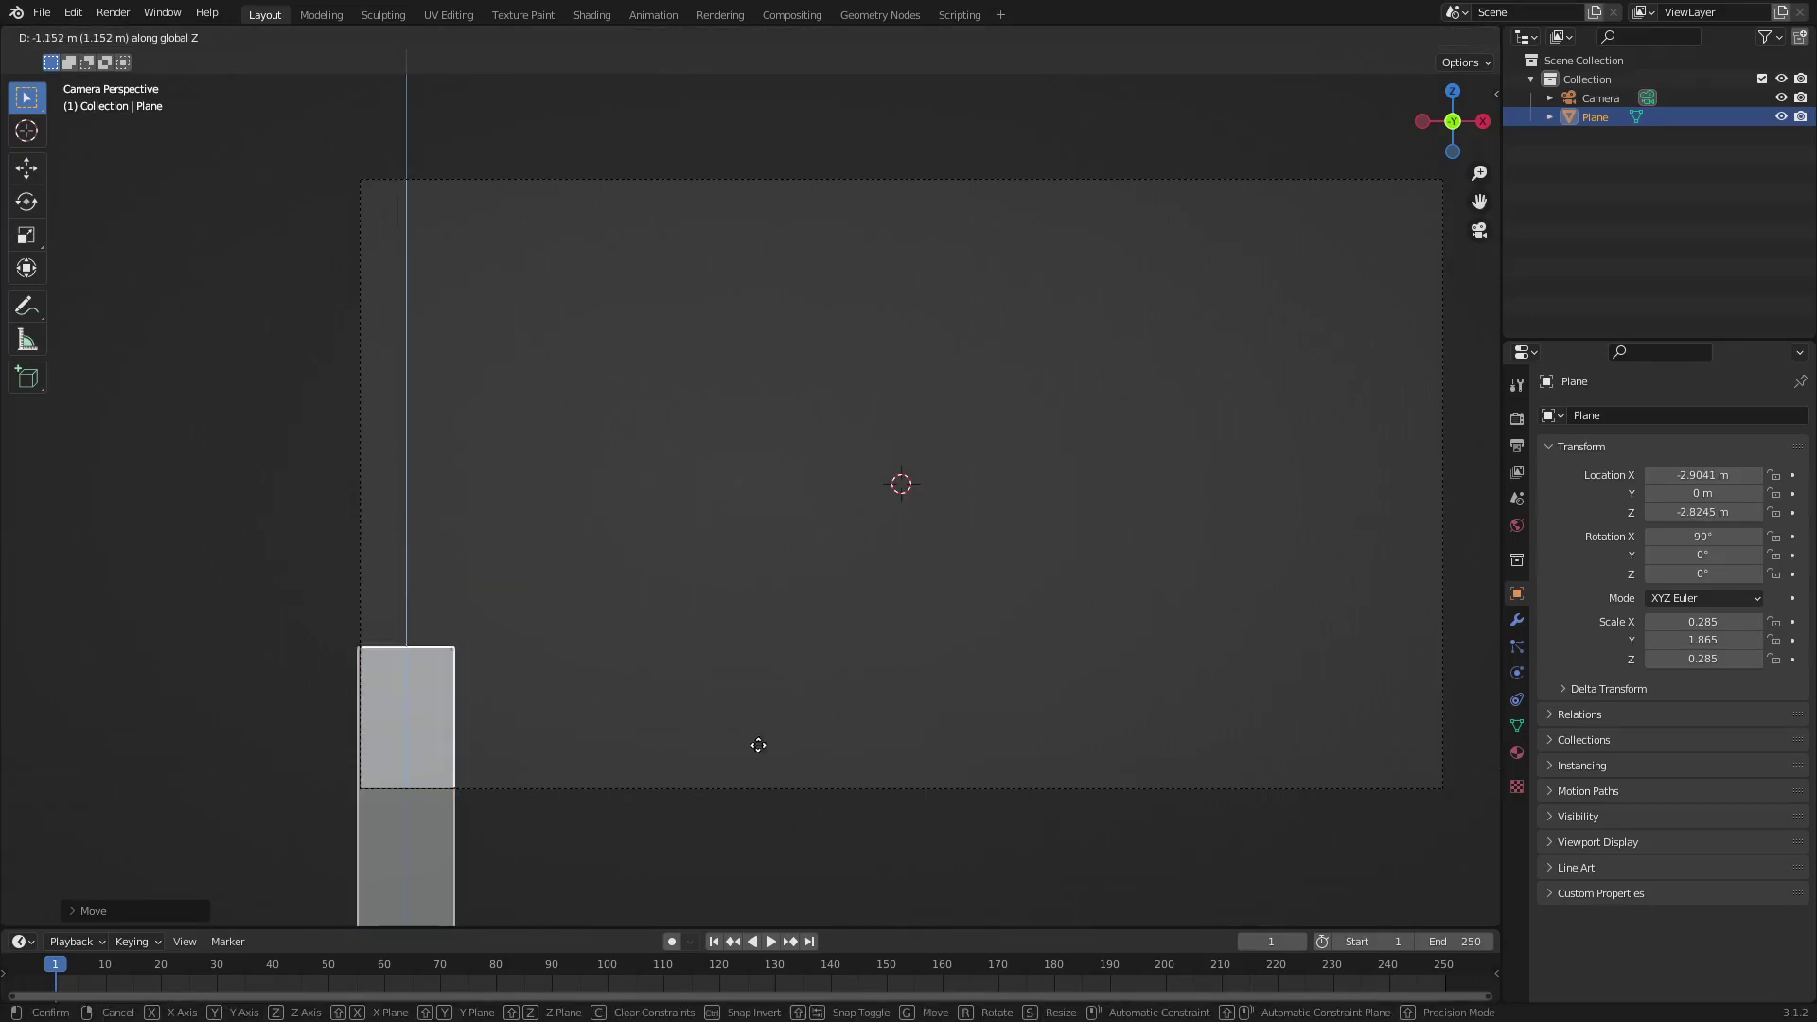
click(773, 890)
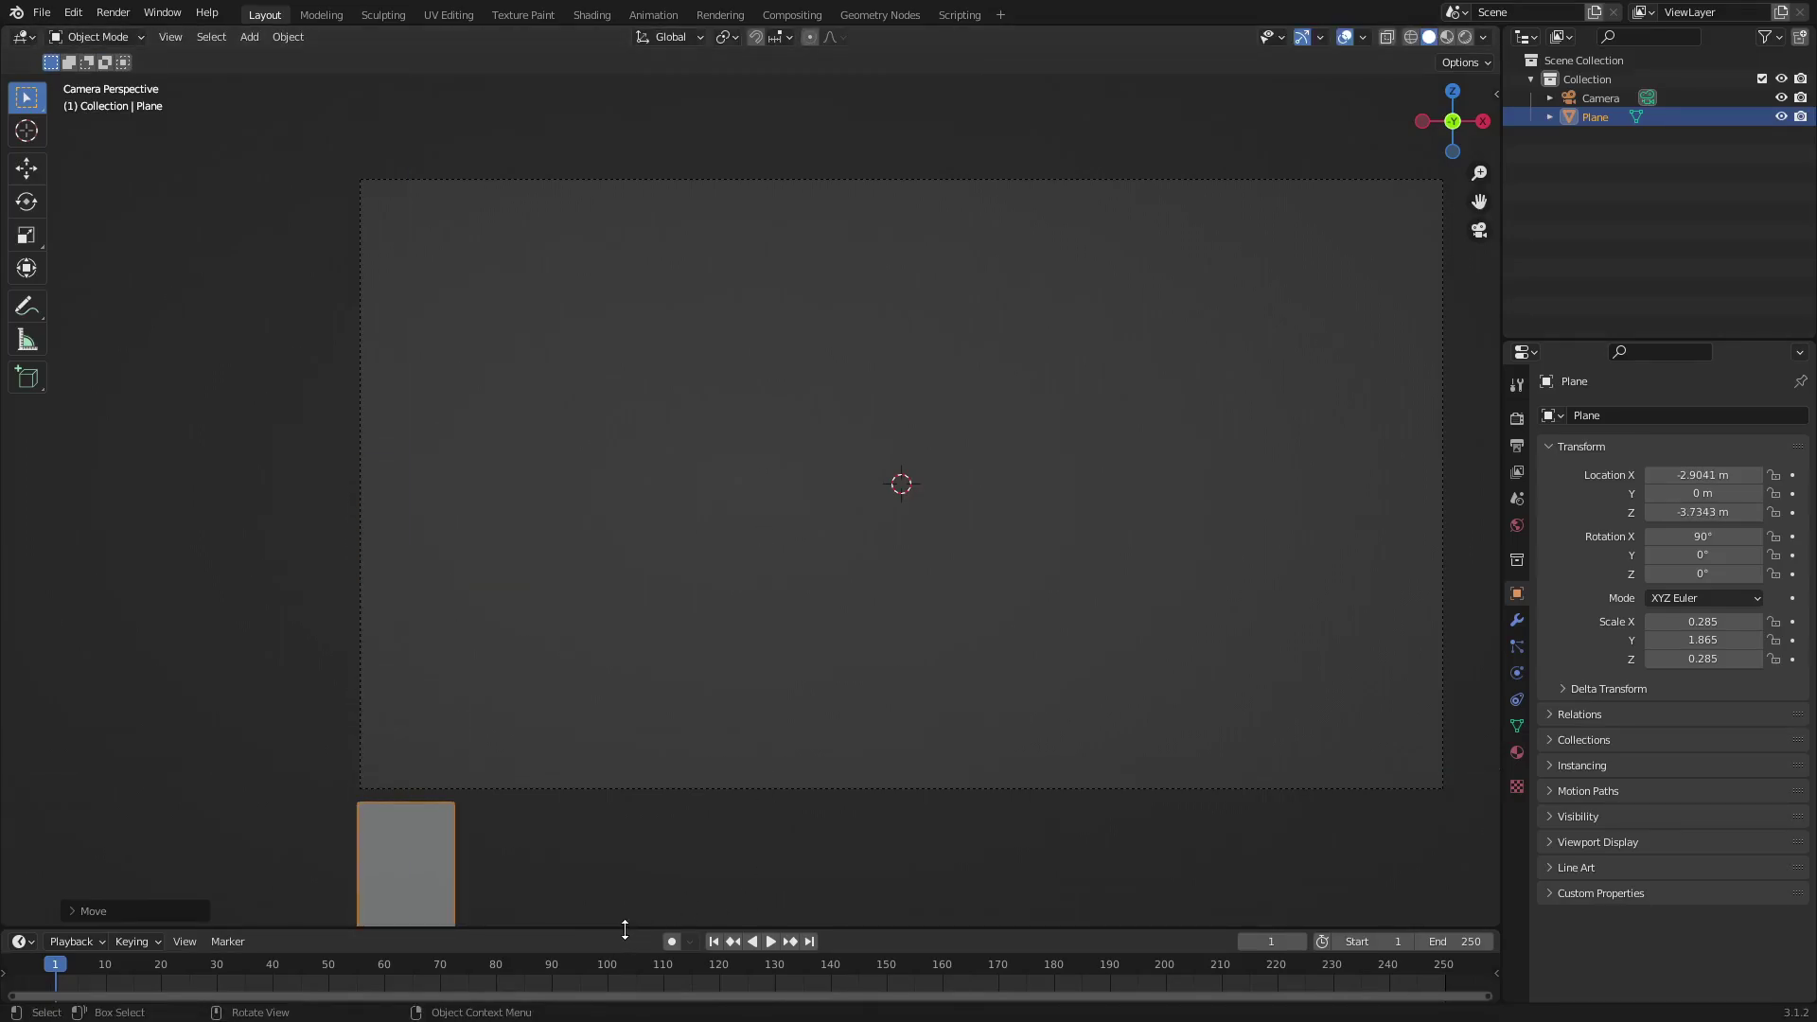
drag(625, 929, 657, 825)
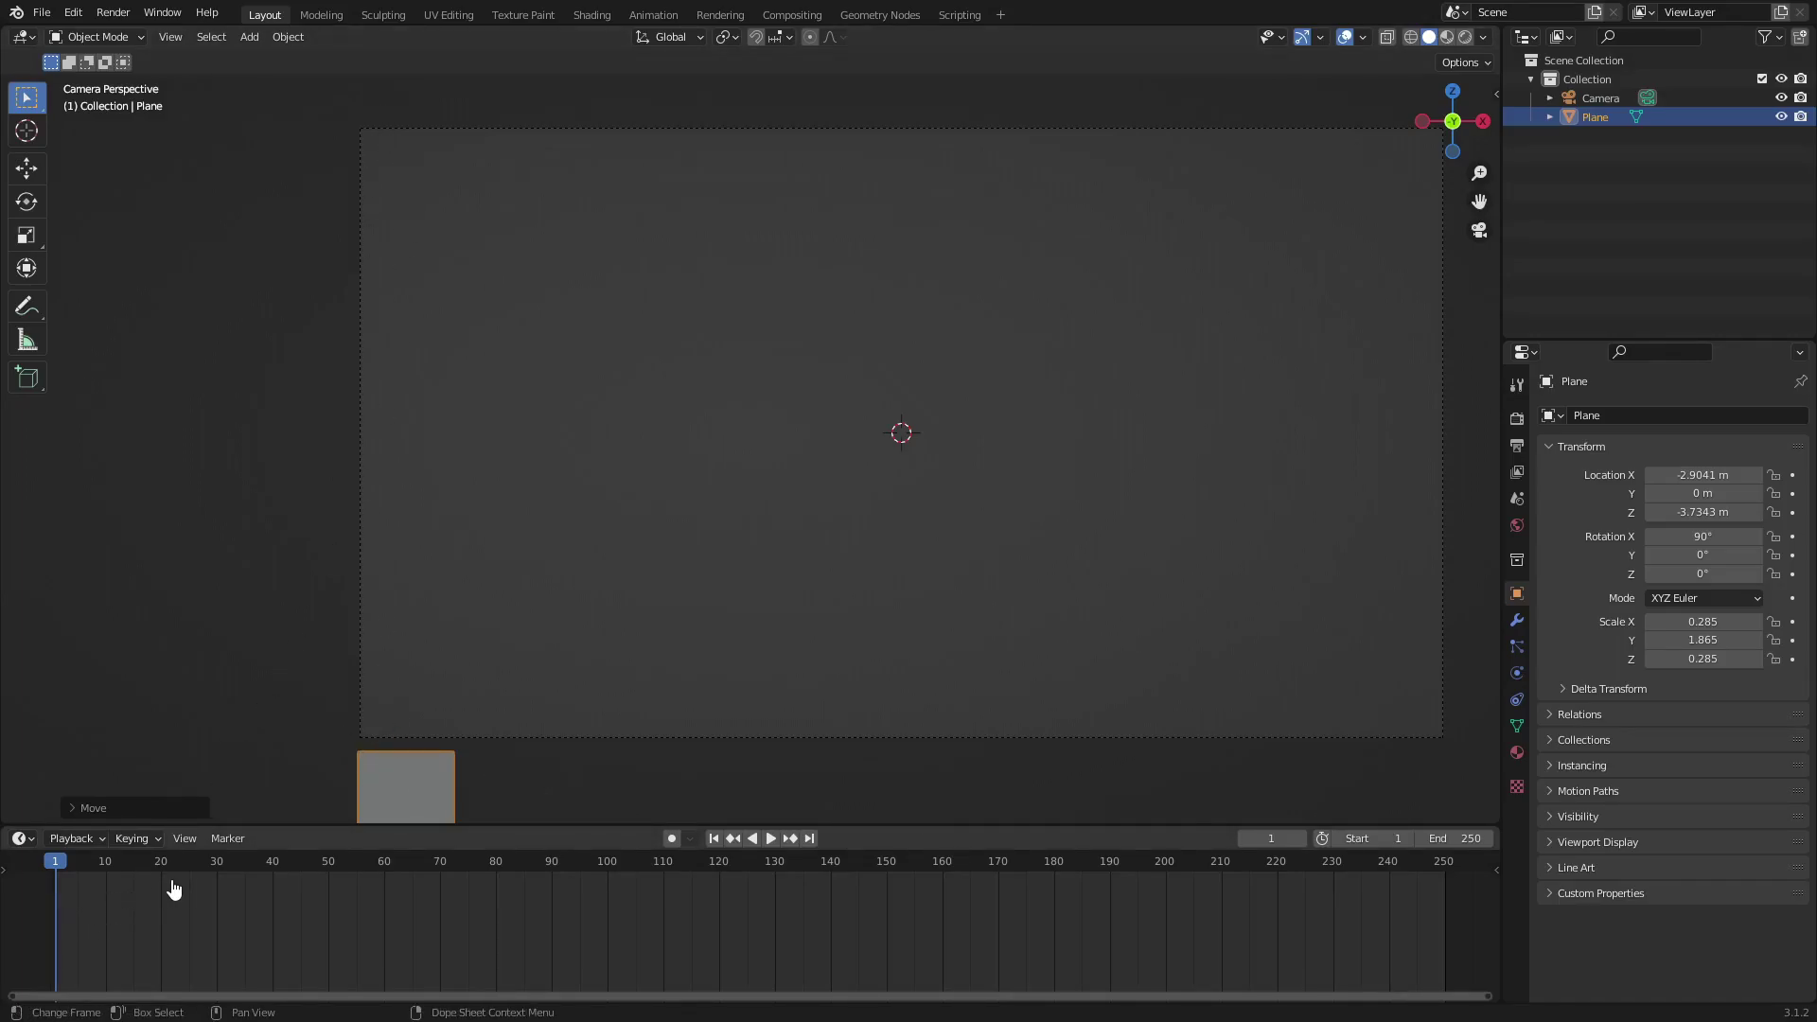
- Set the start frame to 0 and keyframe the plane's location at frame 0
click(1338, 838)
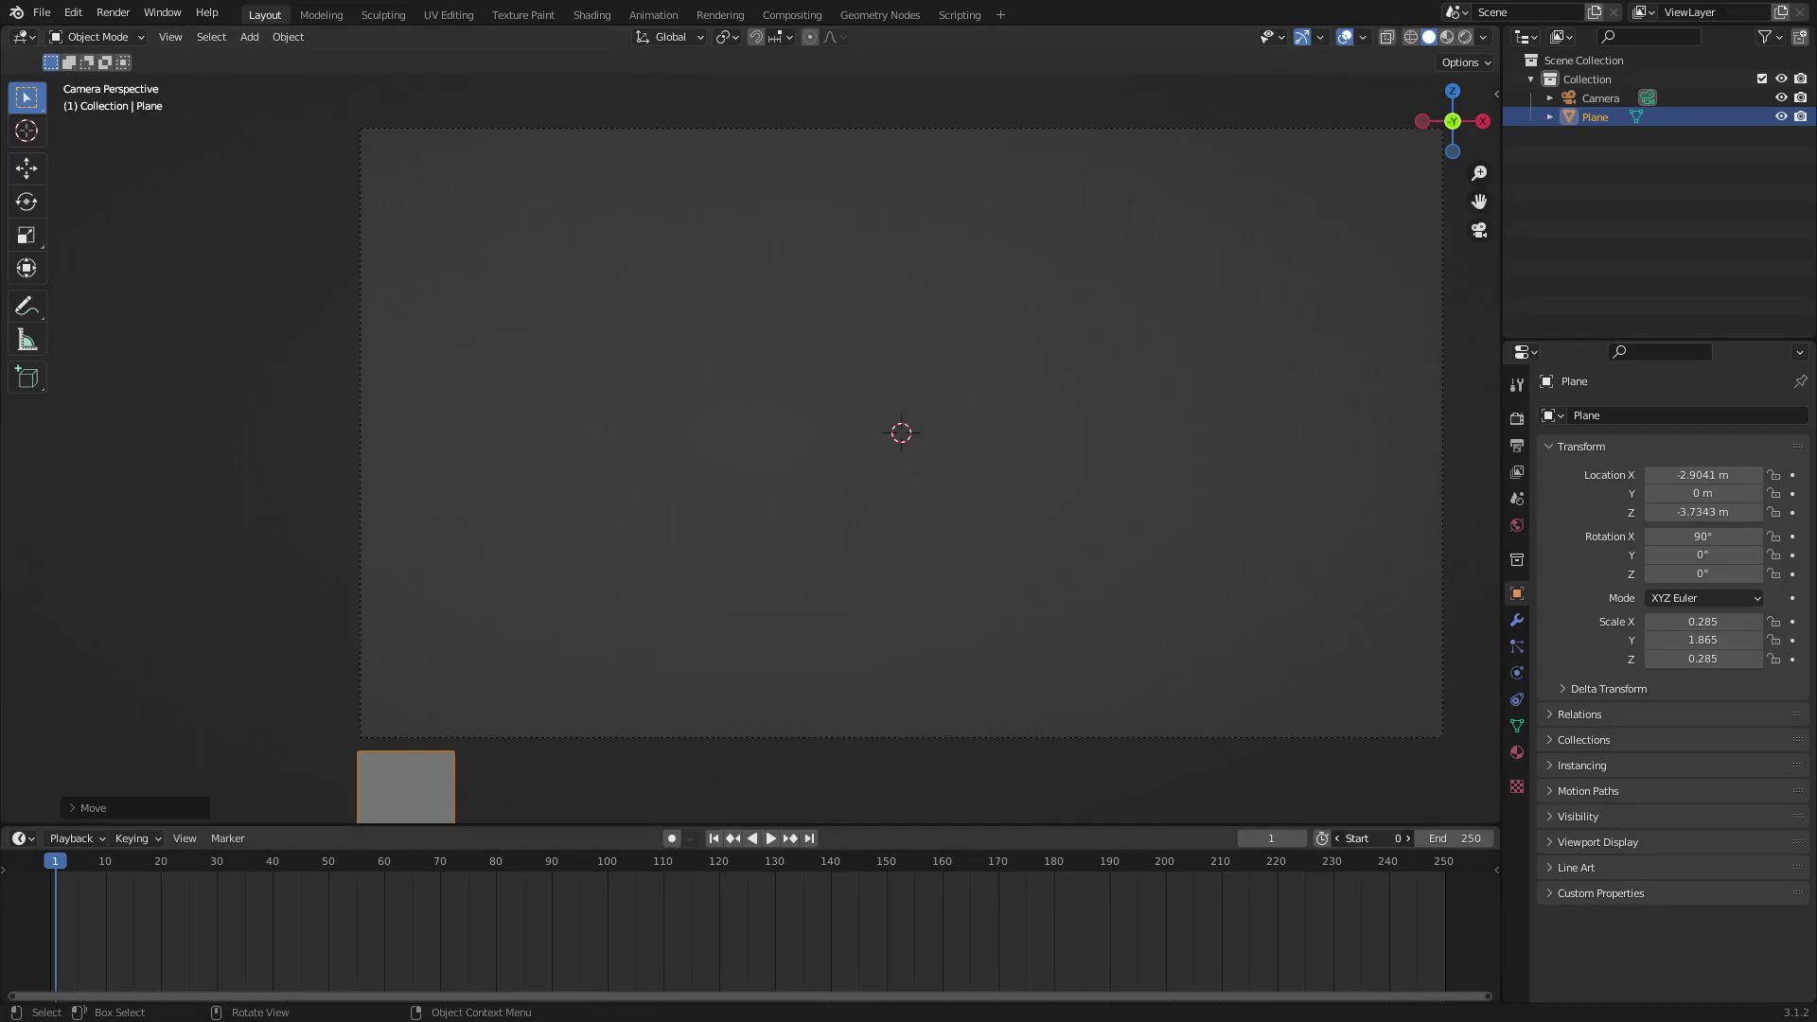
click(1243, 838)
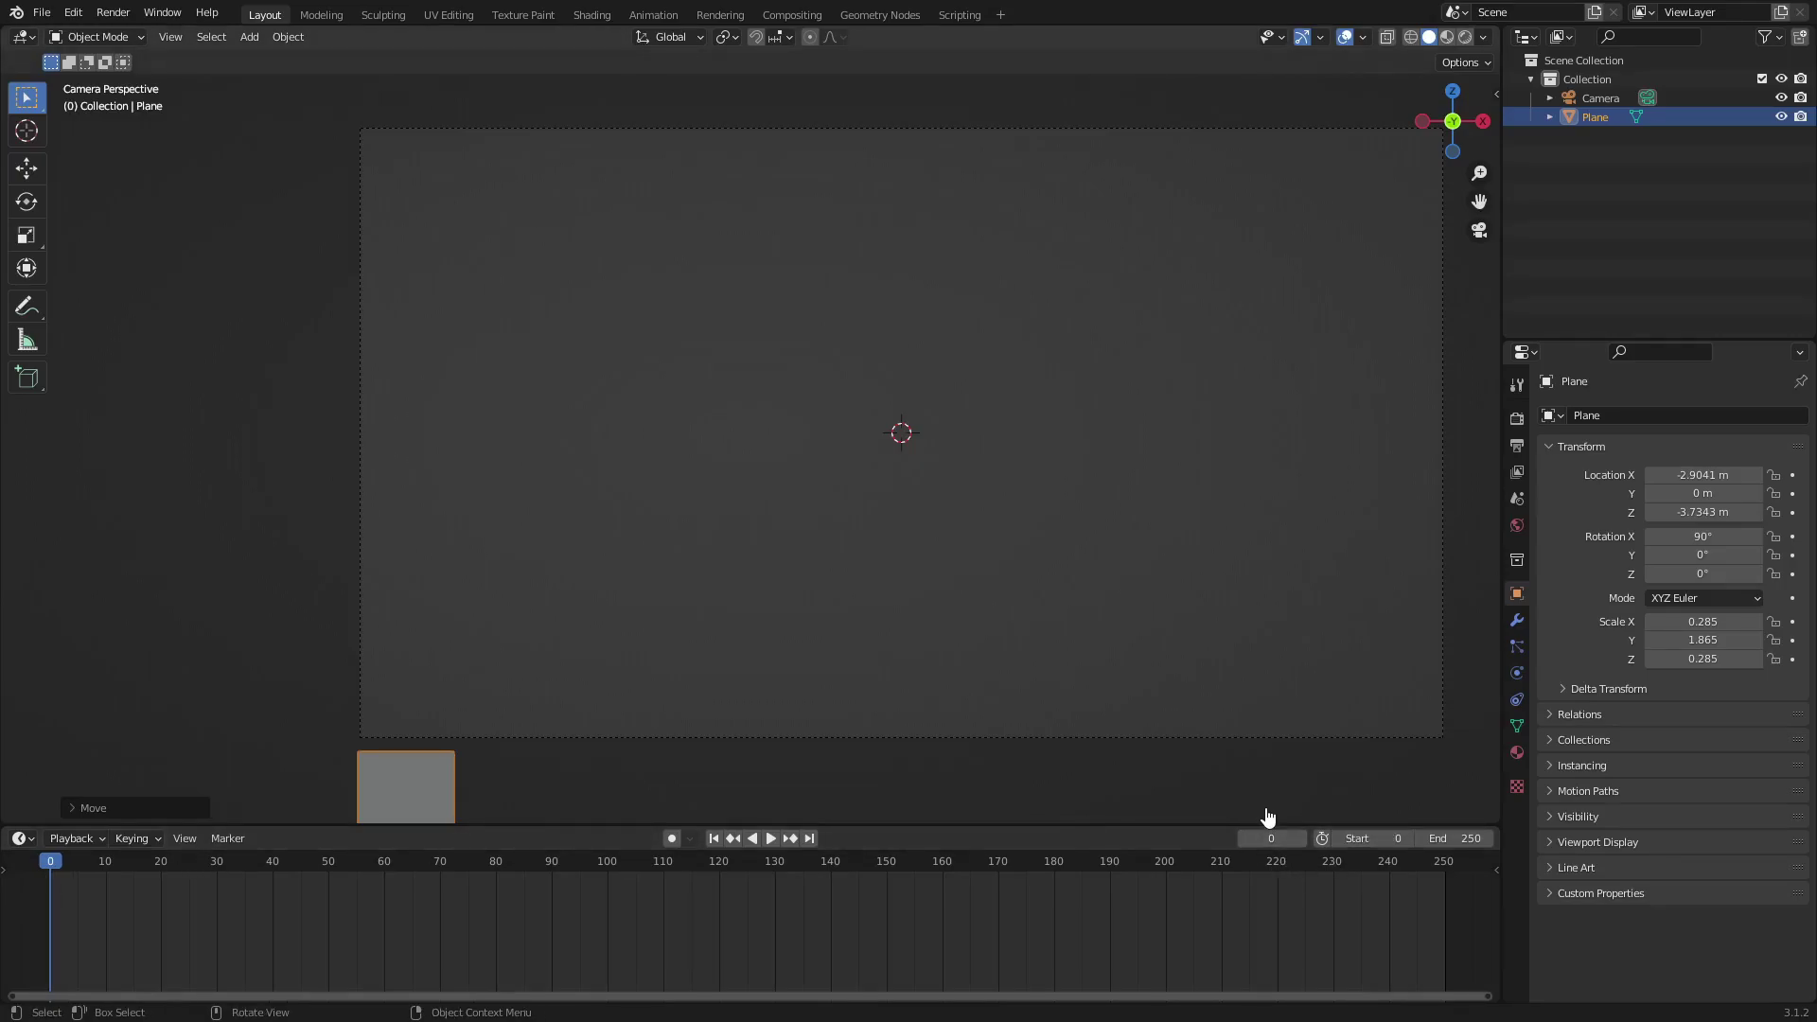
key(i)
click(617, 379)
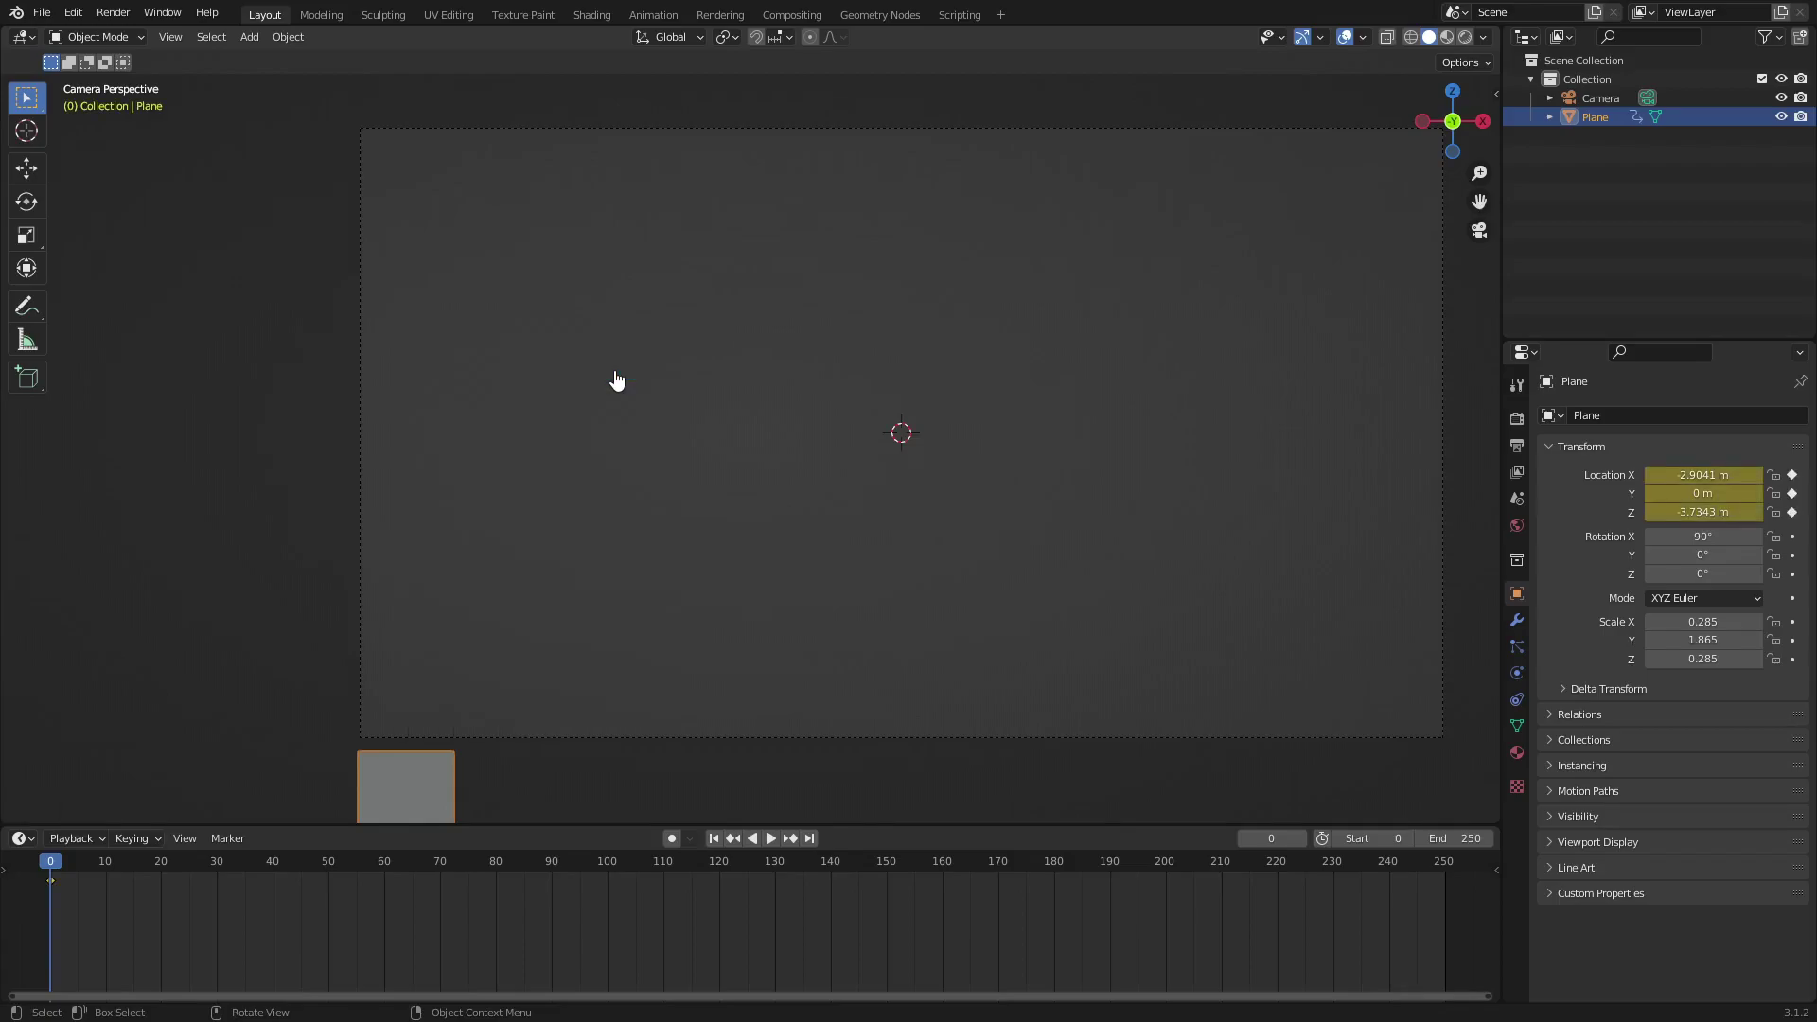
- At frame 50, raise the plane along Z into the frame and keyframe its location
click(332, 867)
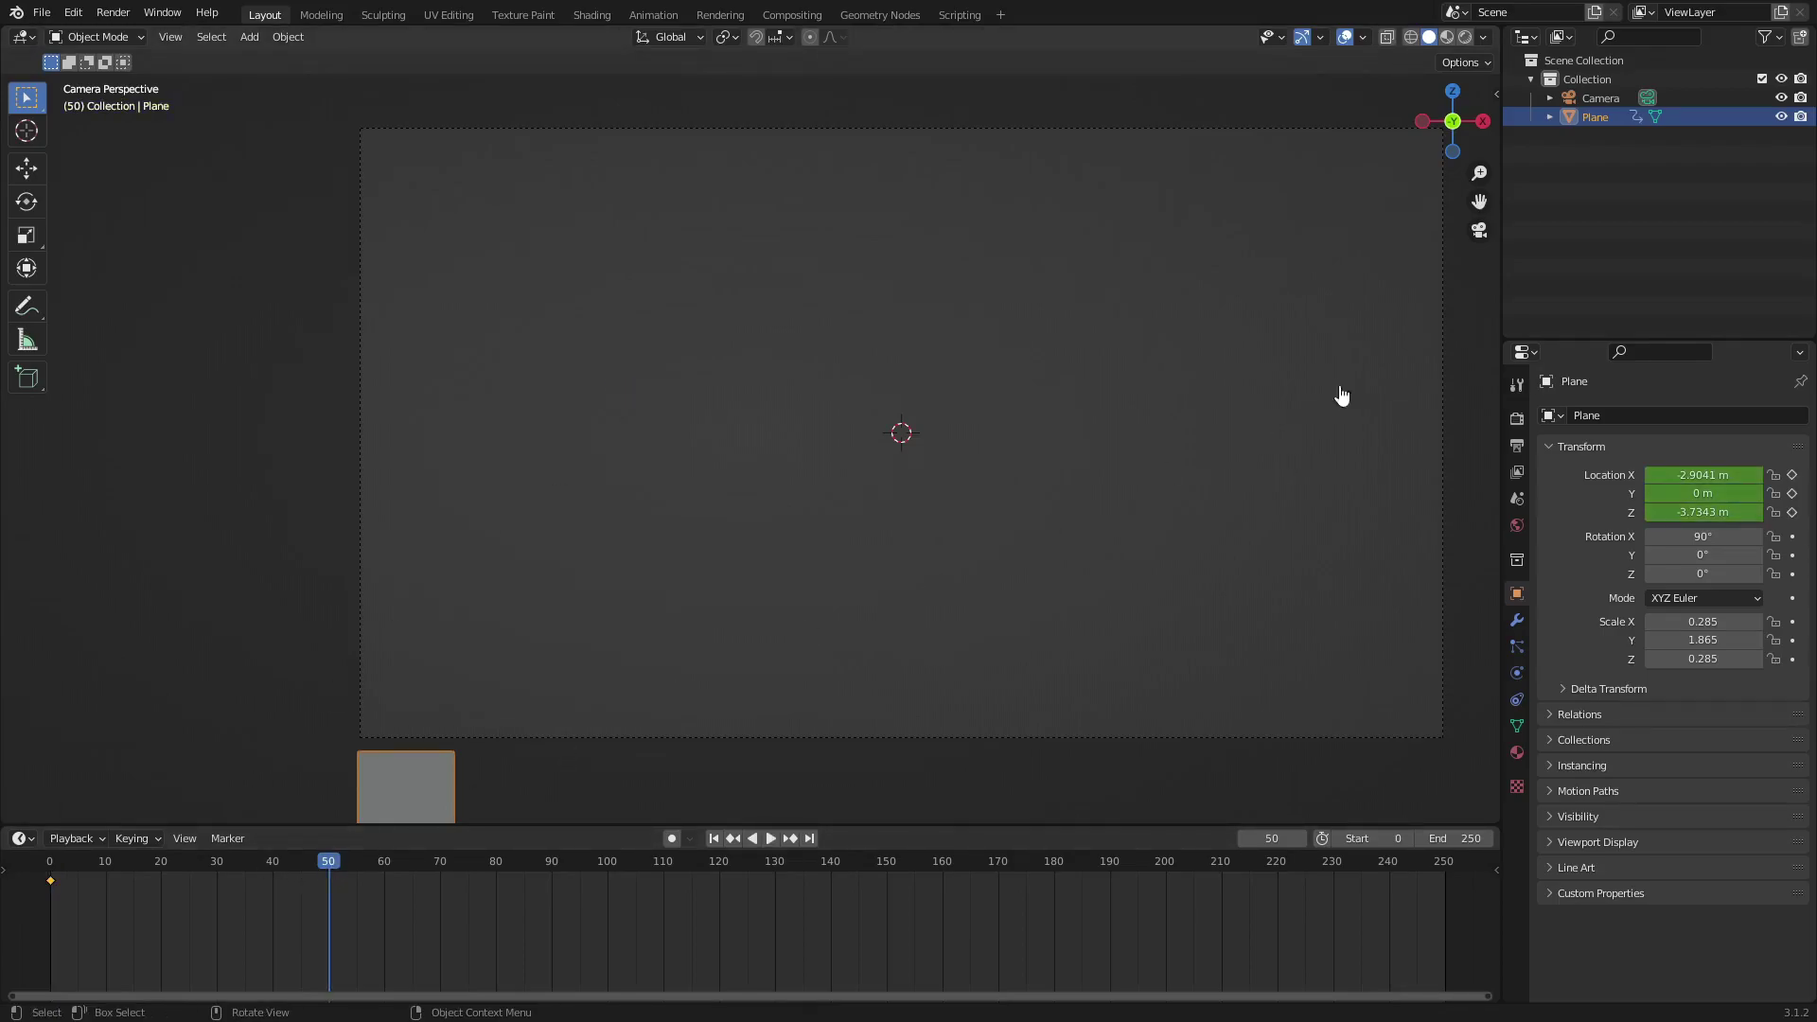
key(g)
key(z)
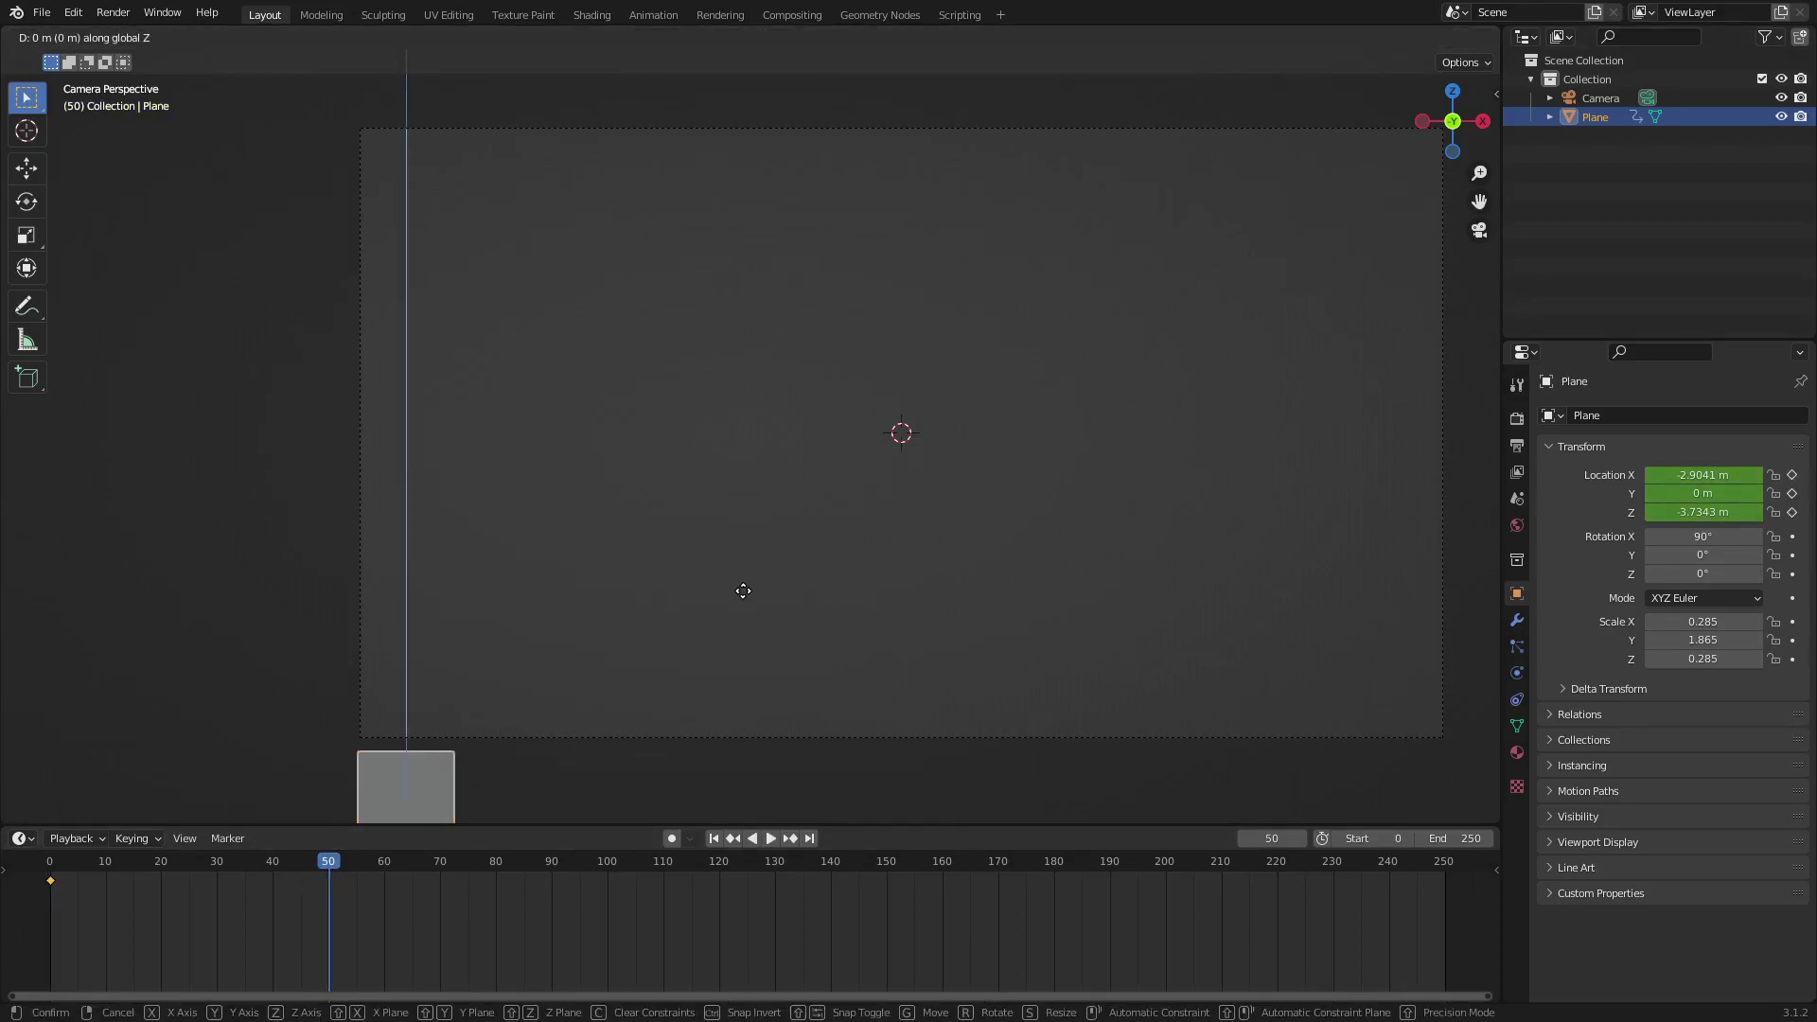
click(934, 54)
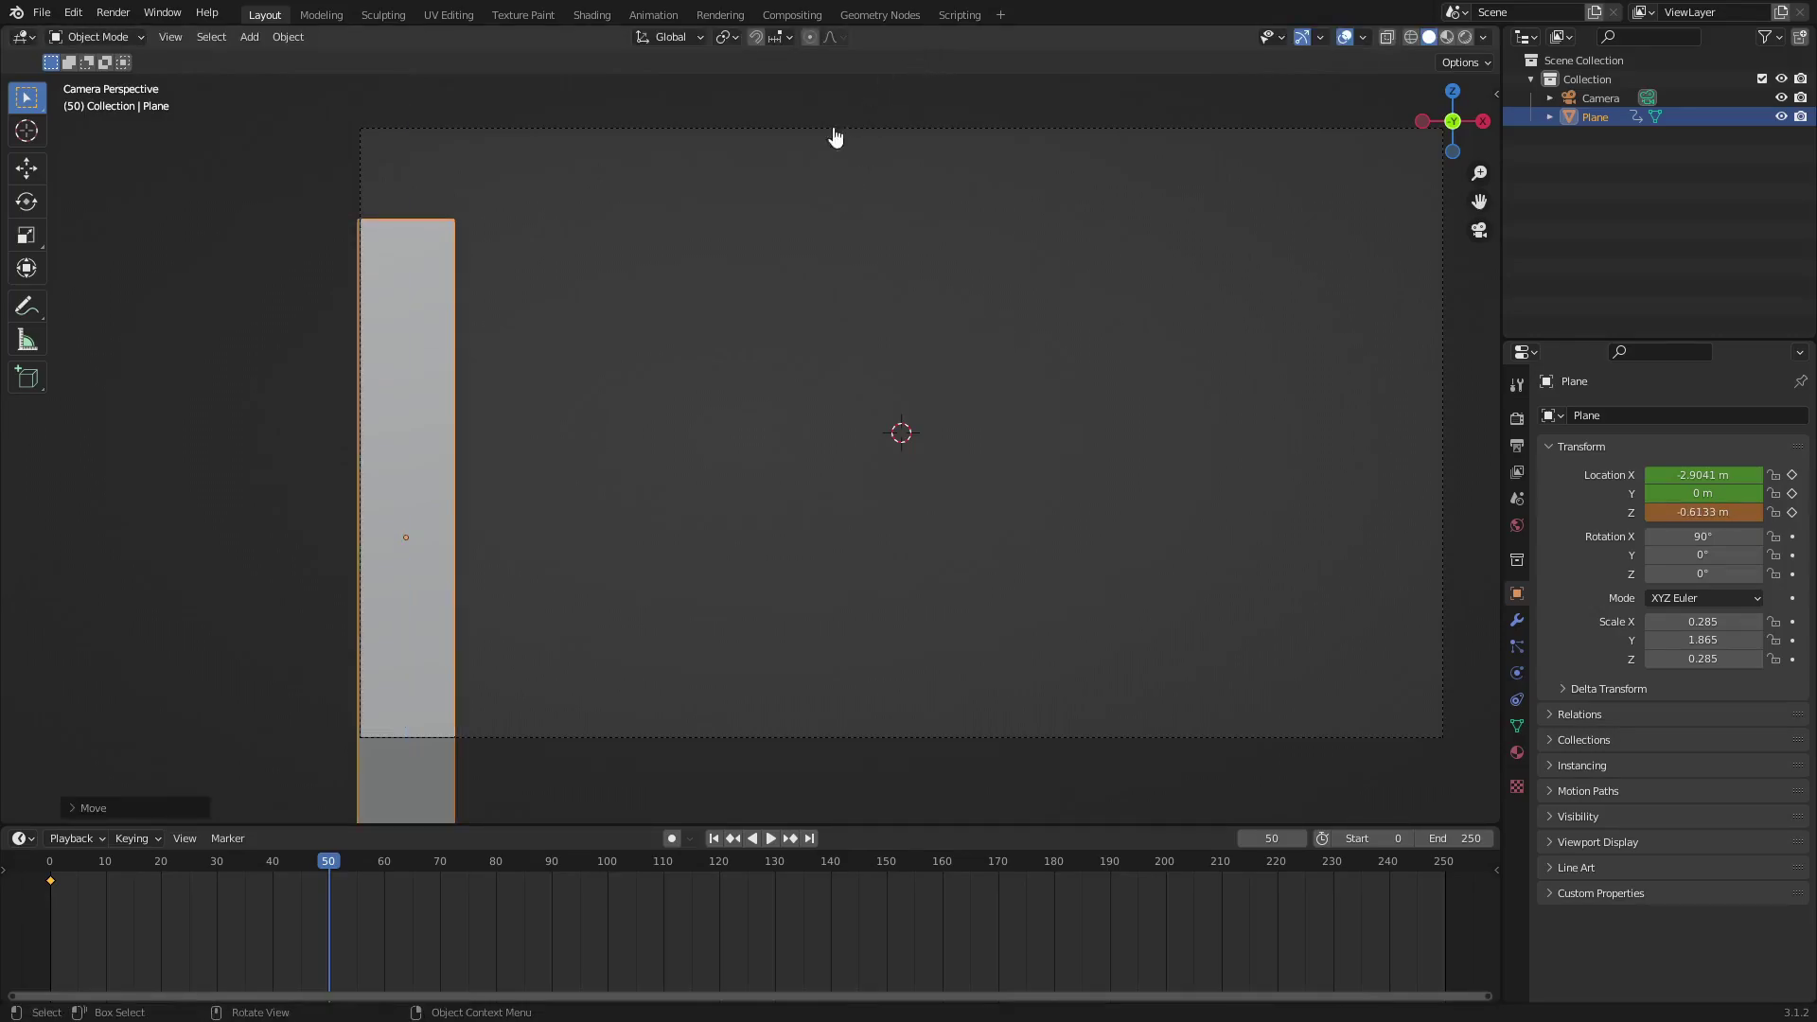
key(i)
click(798, 176)
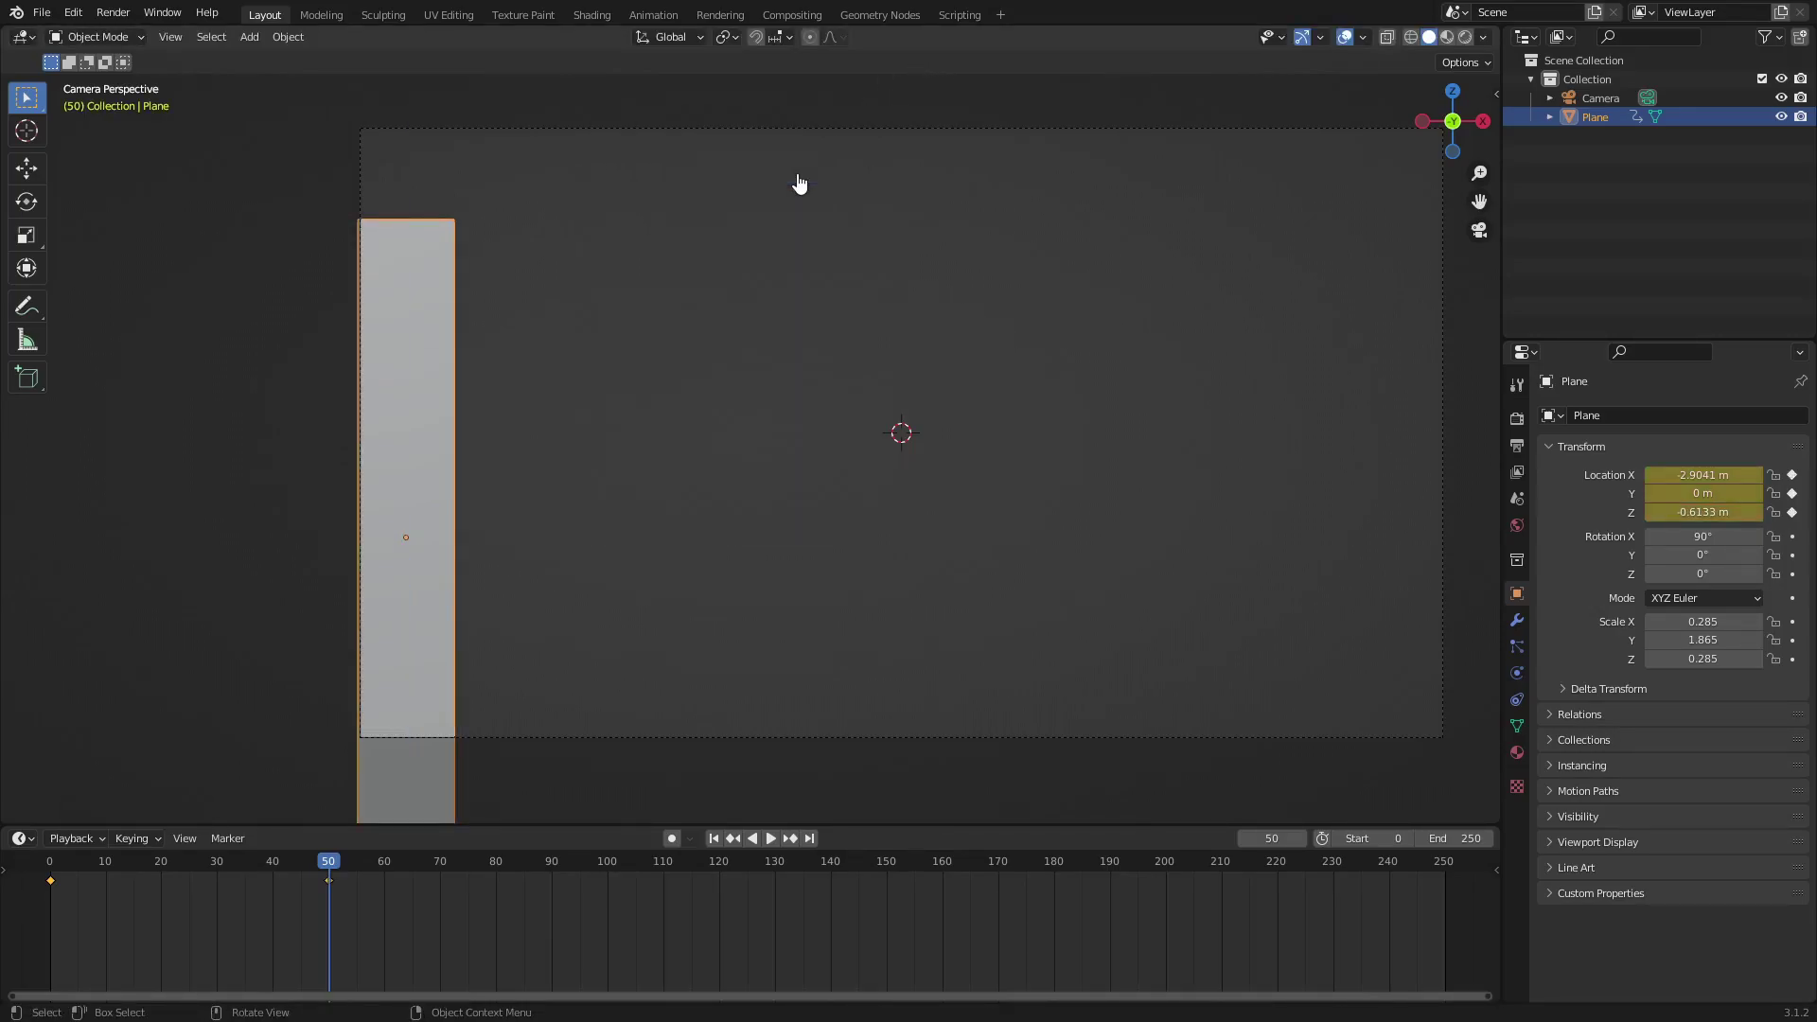
- At frame 120, raise the plane to full frame height and keyframe its location
click(719, 872)
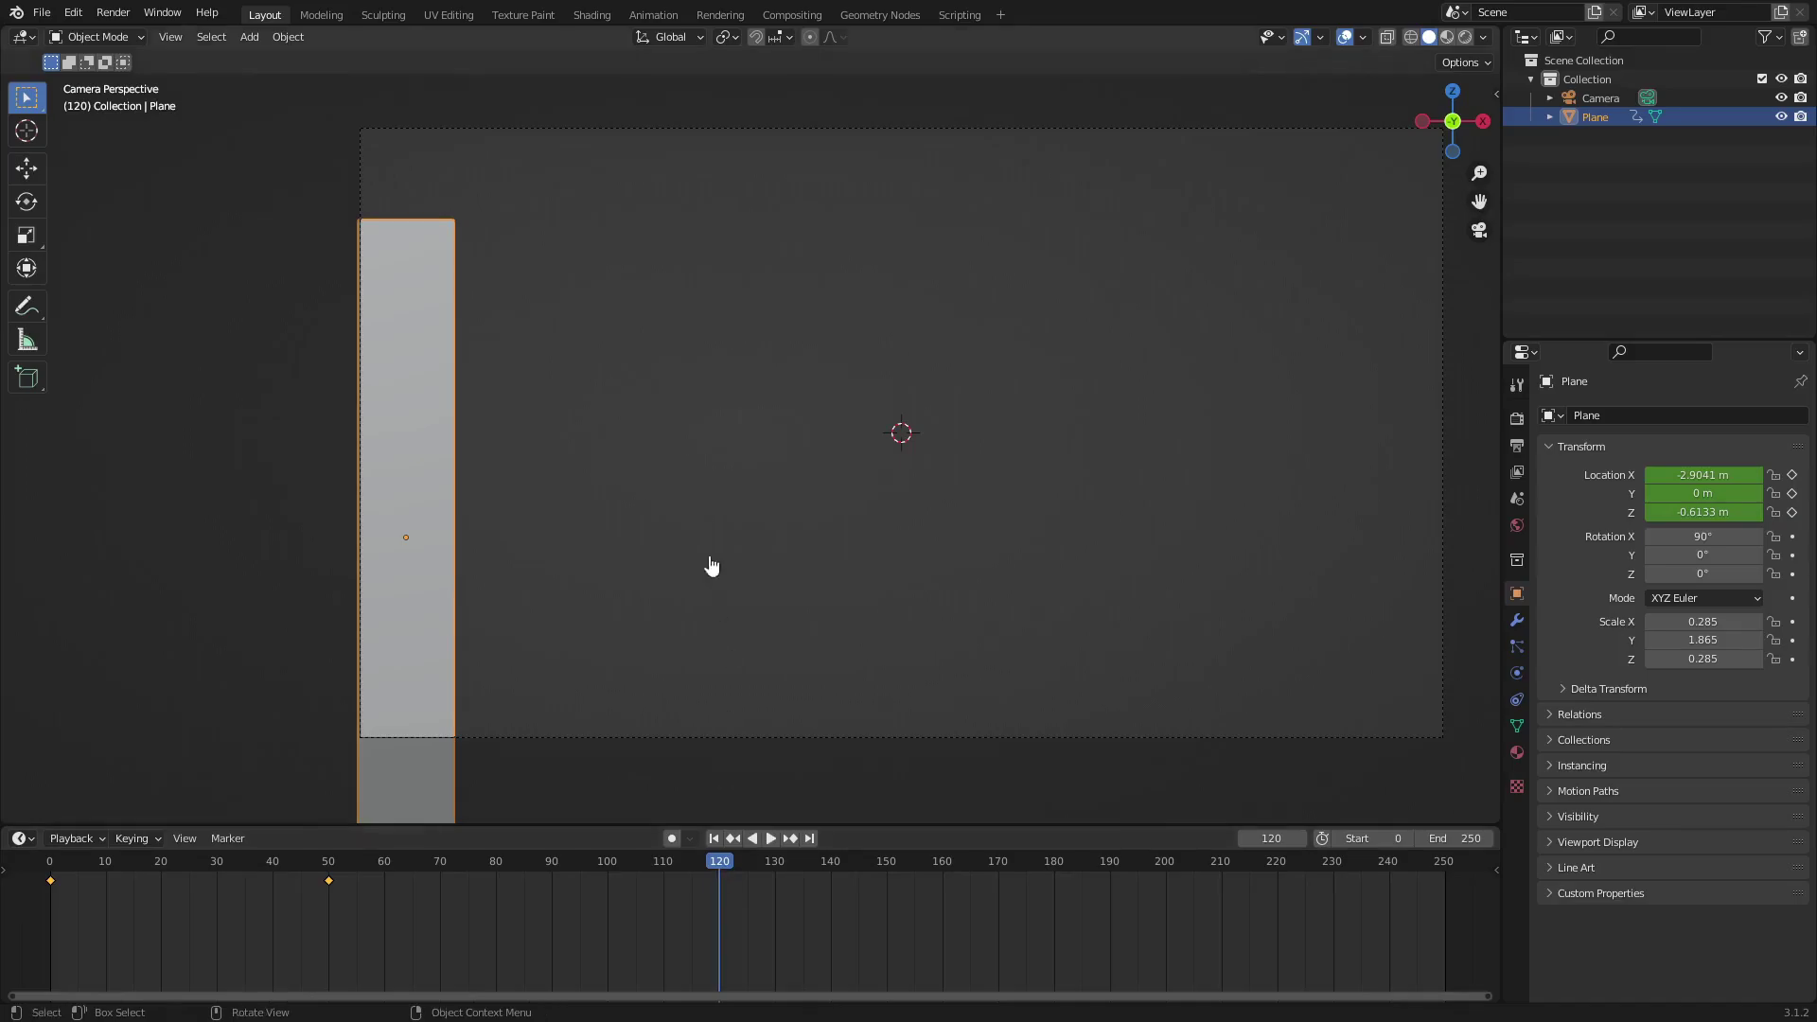
key(g)
key(z)
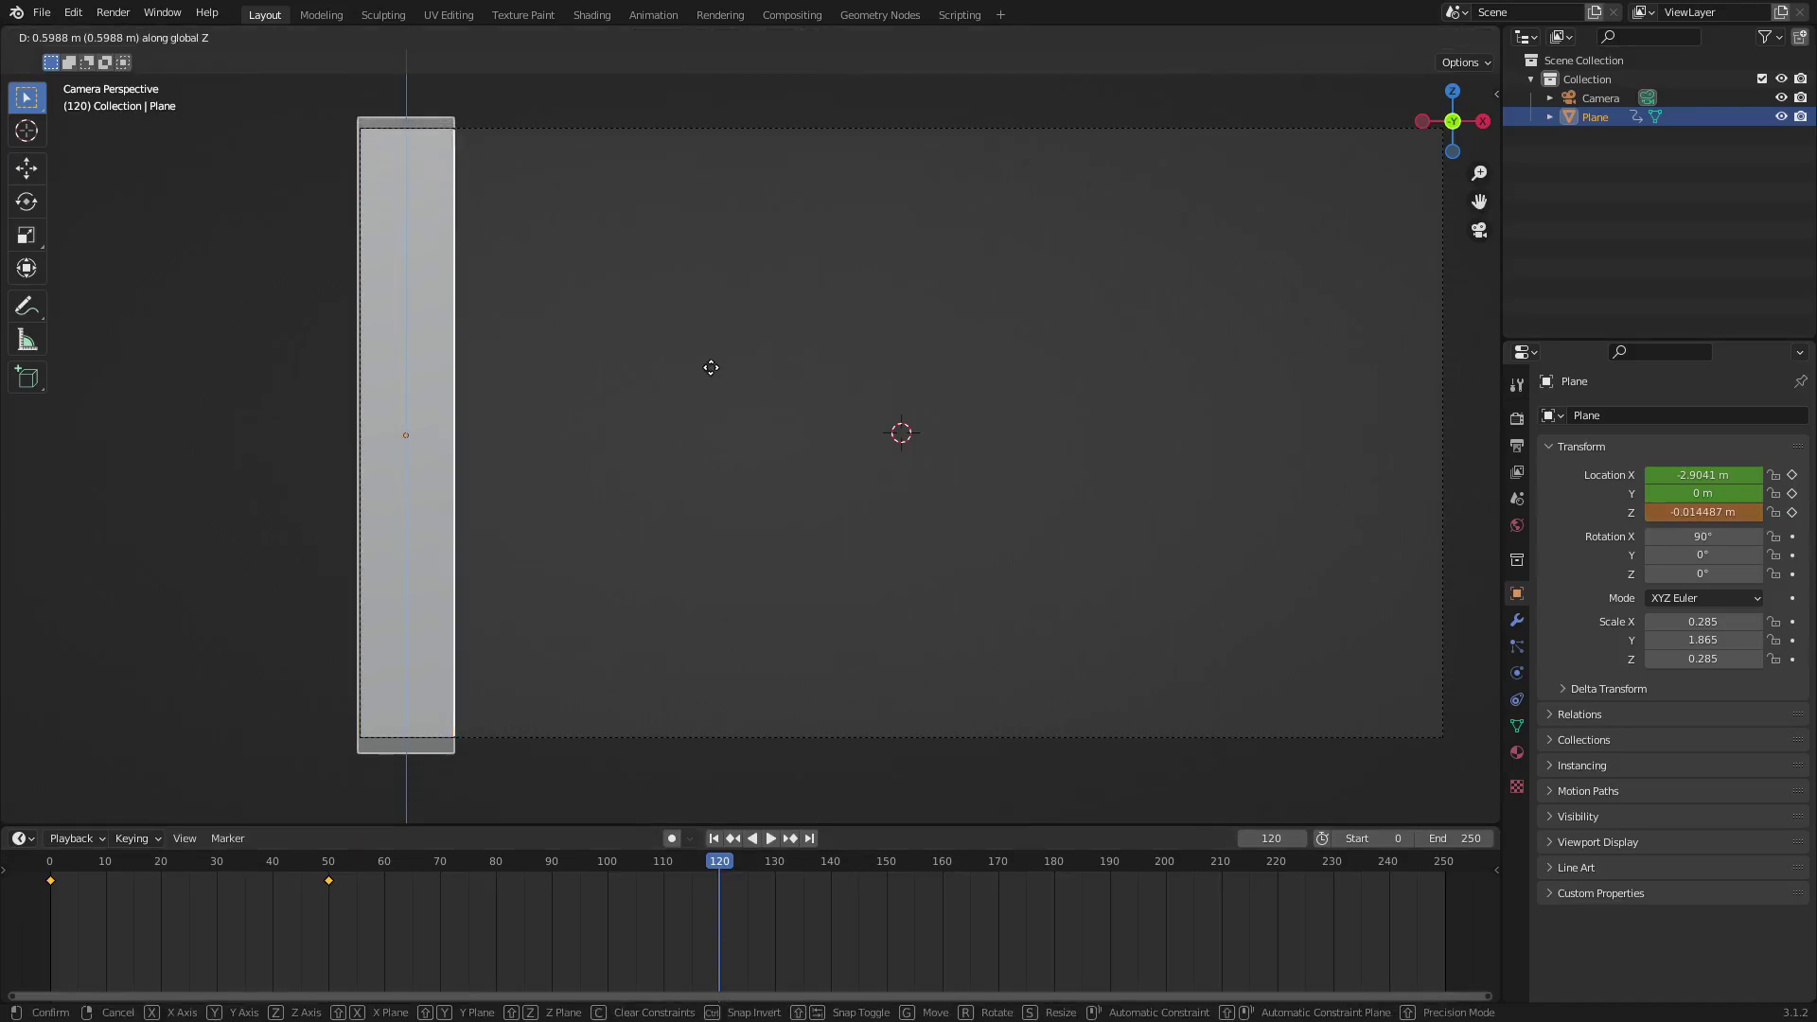
click(726, 373)
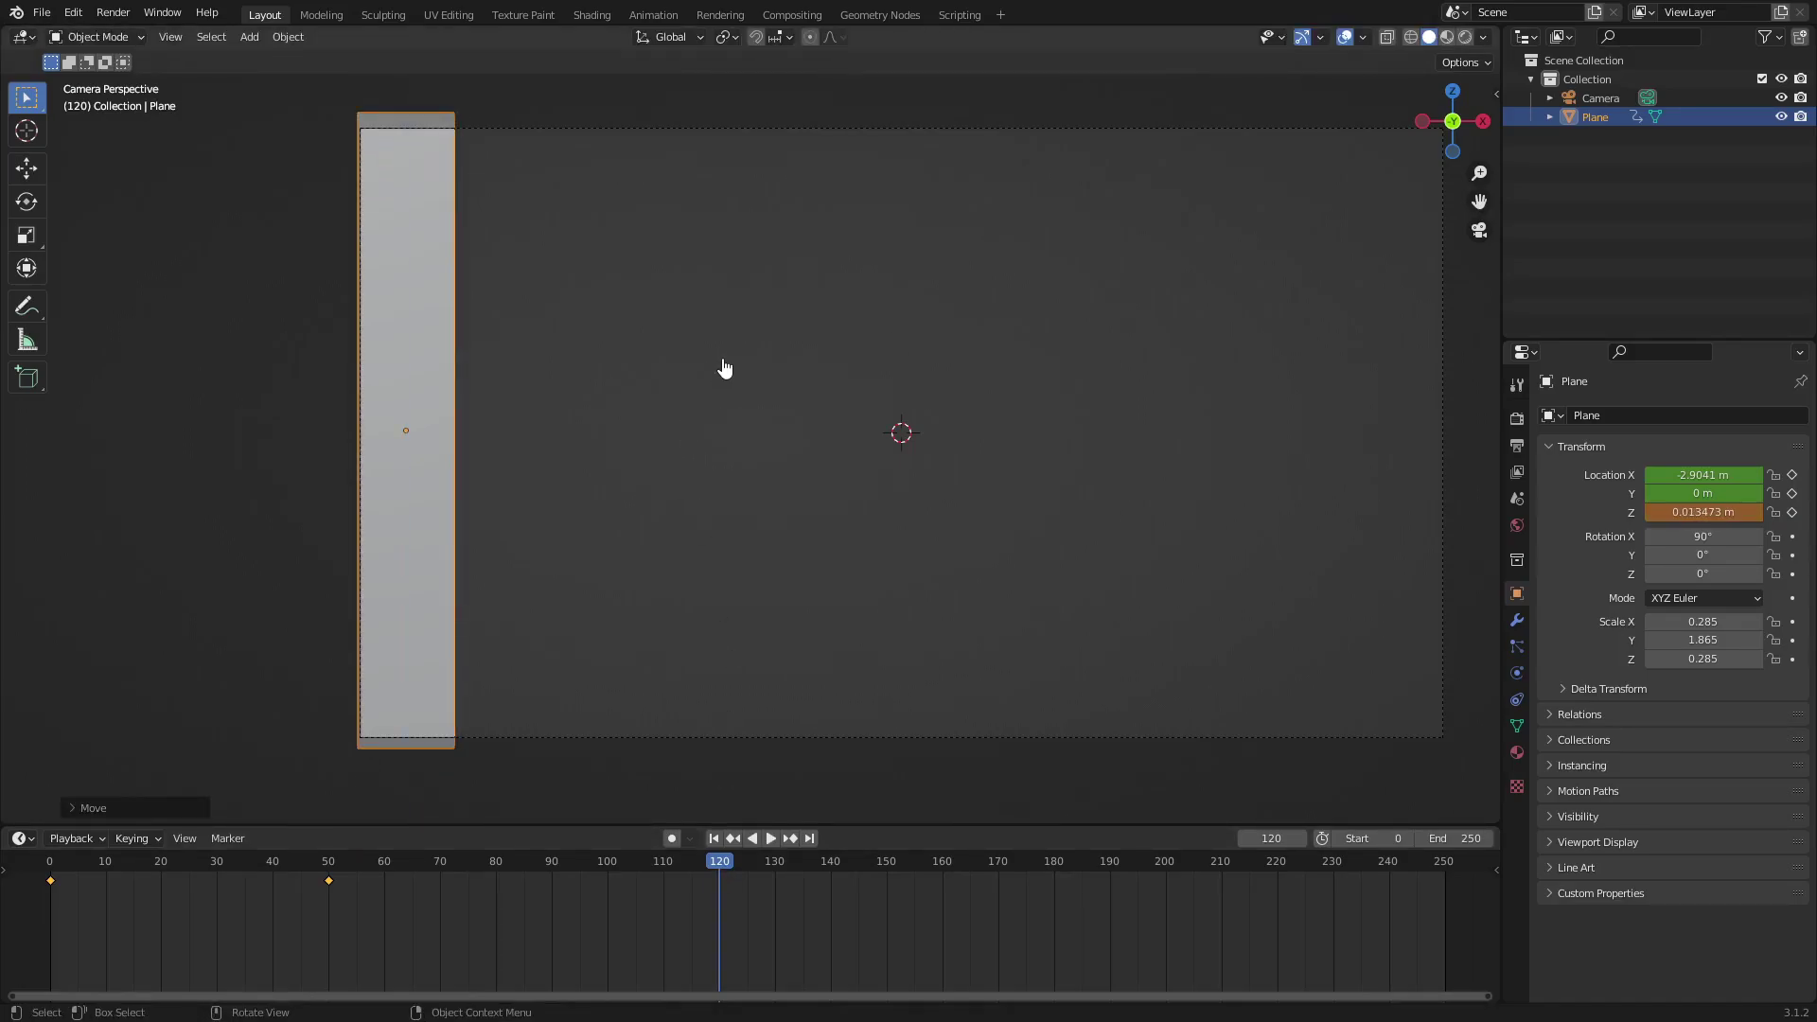
key(i)
click(724, 367)
- Play the rise animation back from the first frame
click(714, 840)
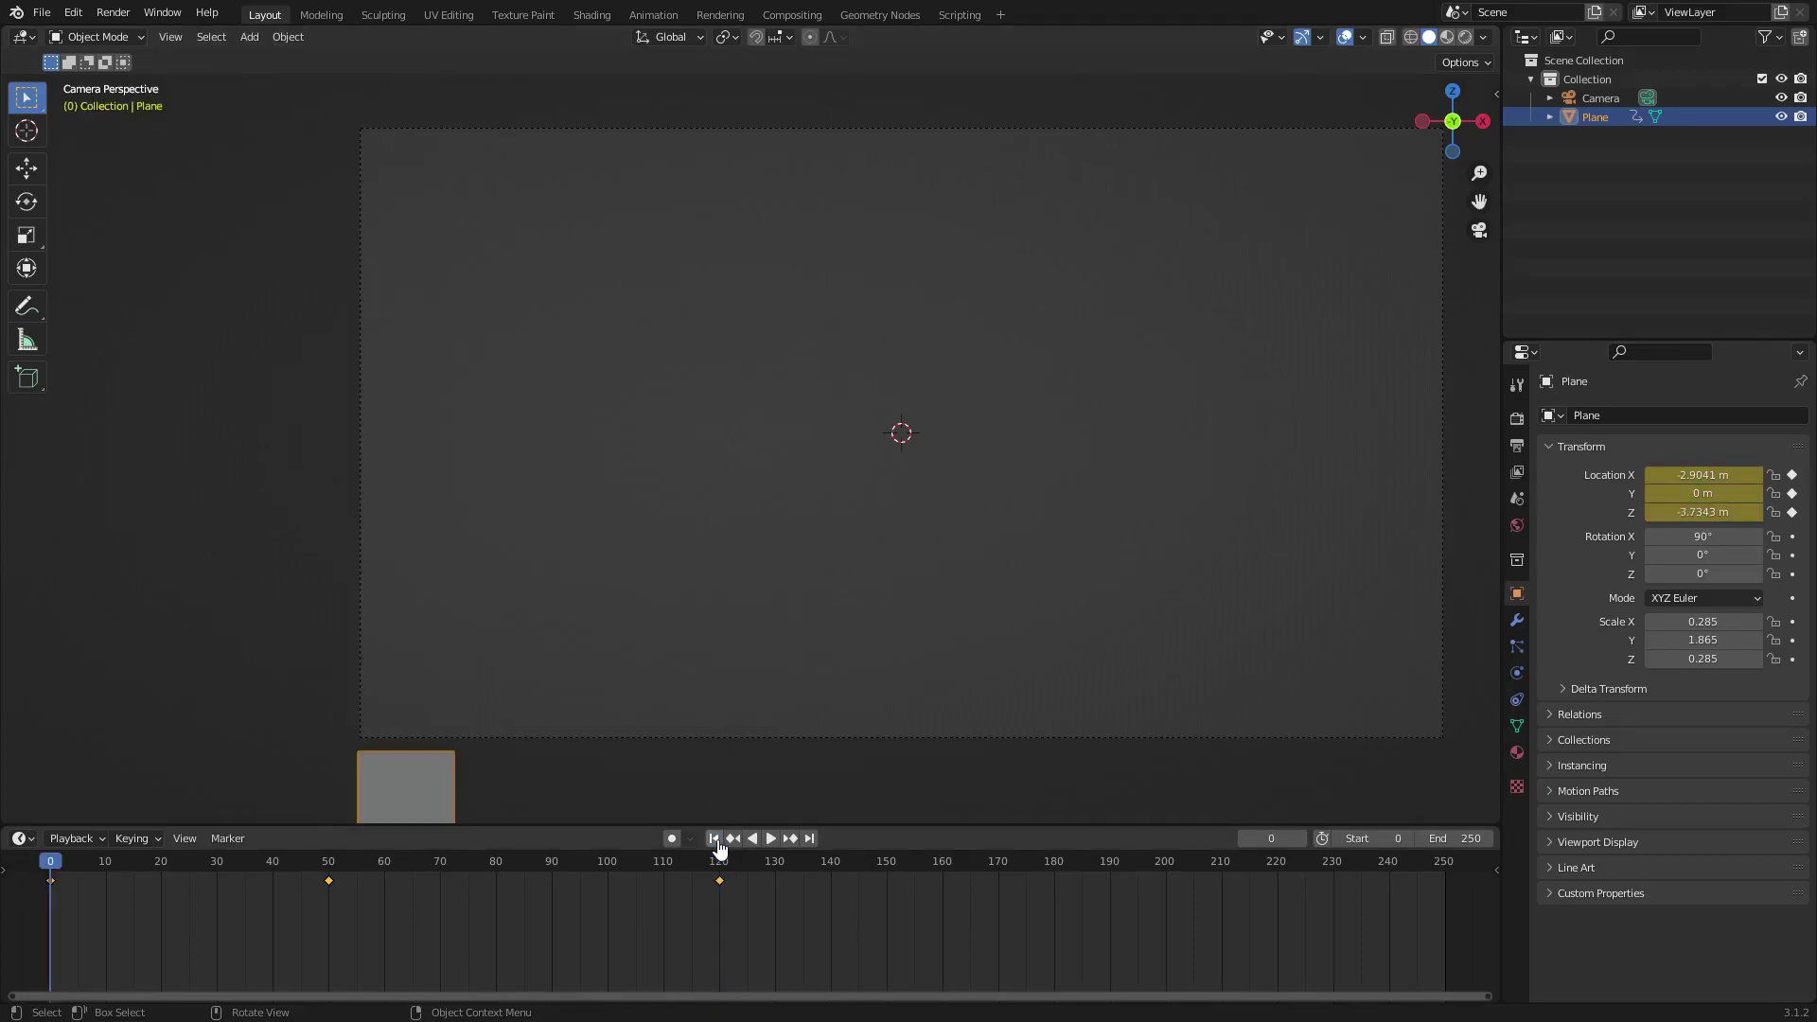
click(771, 840)
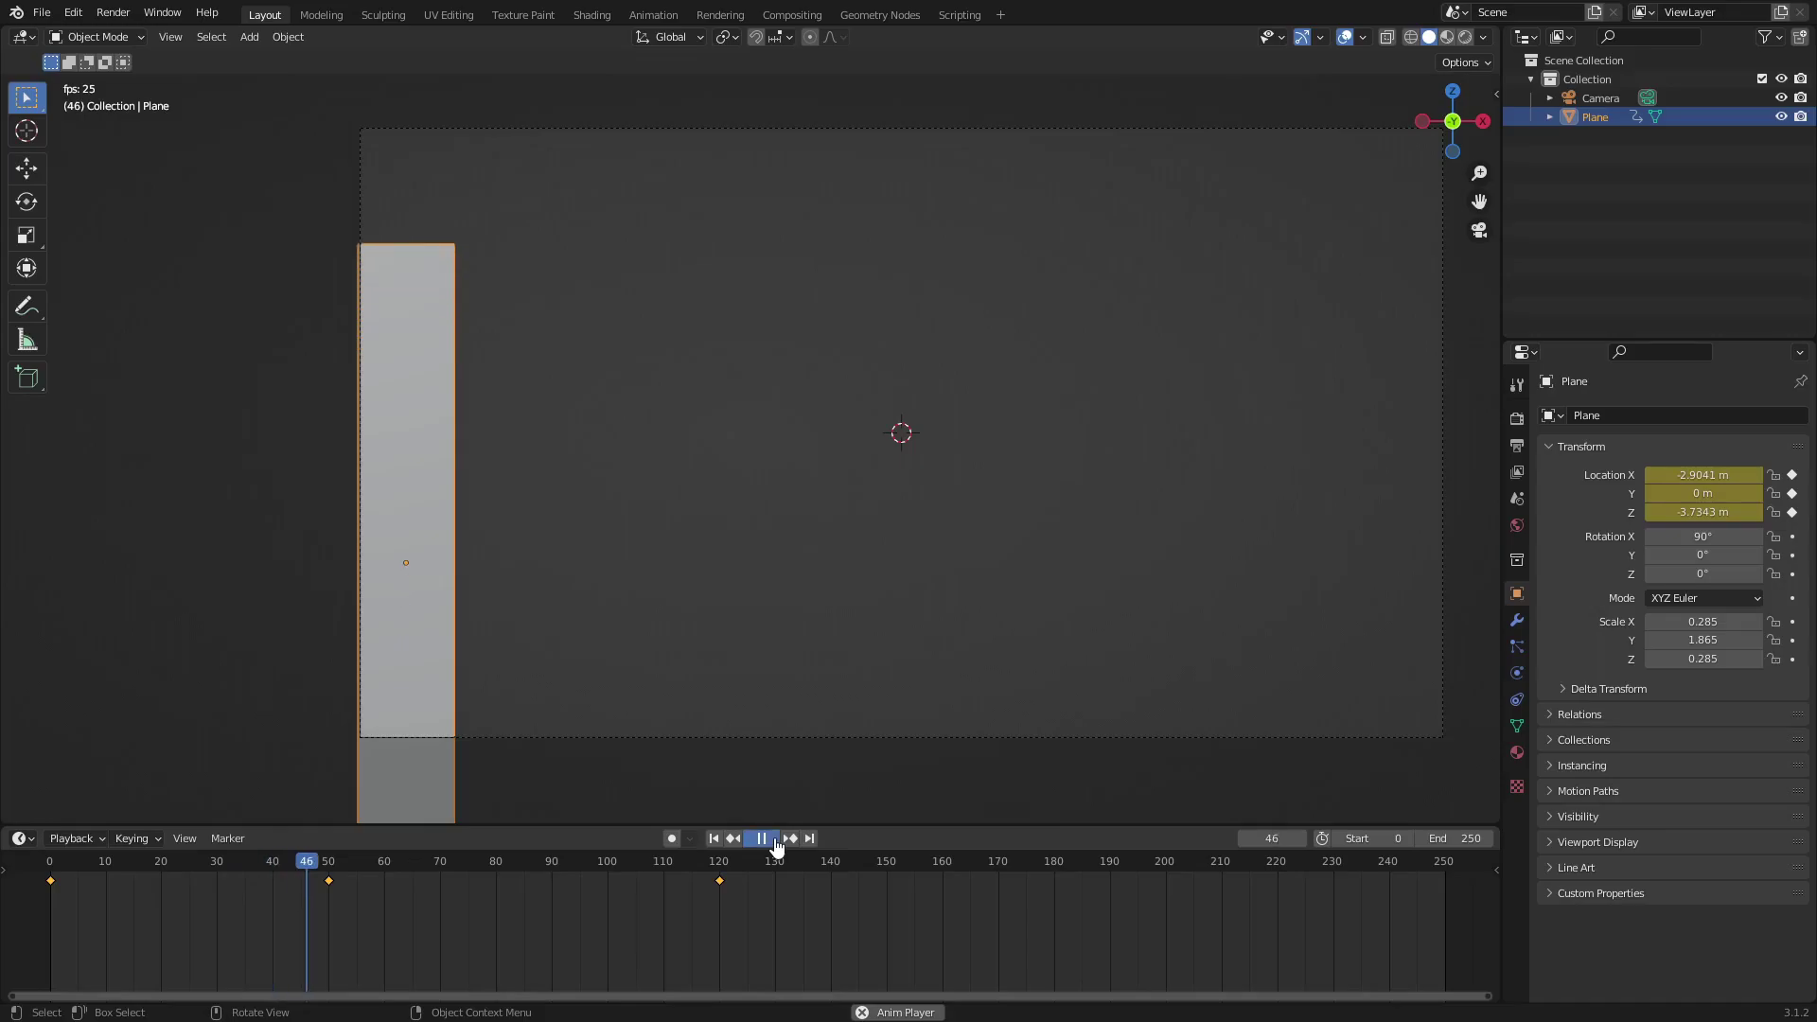
click(775, 842)
click(1519, 423)
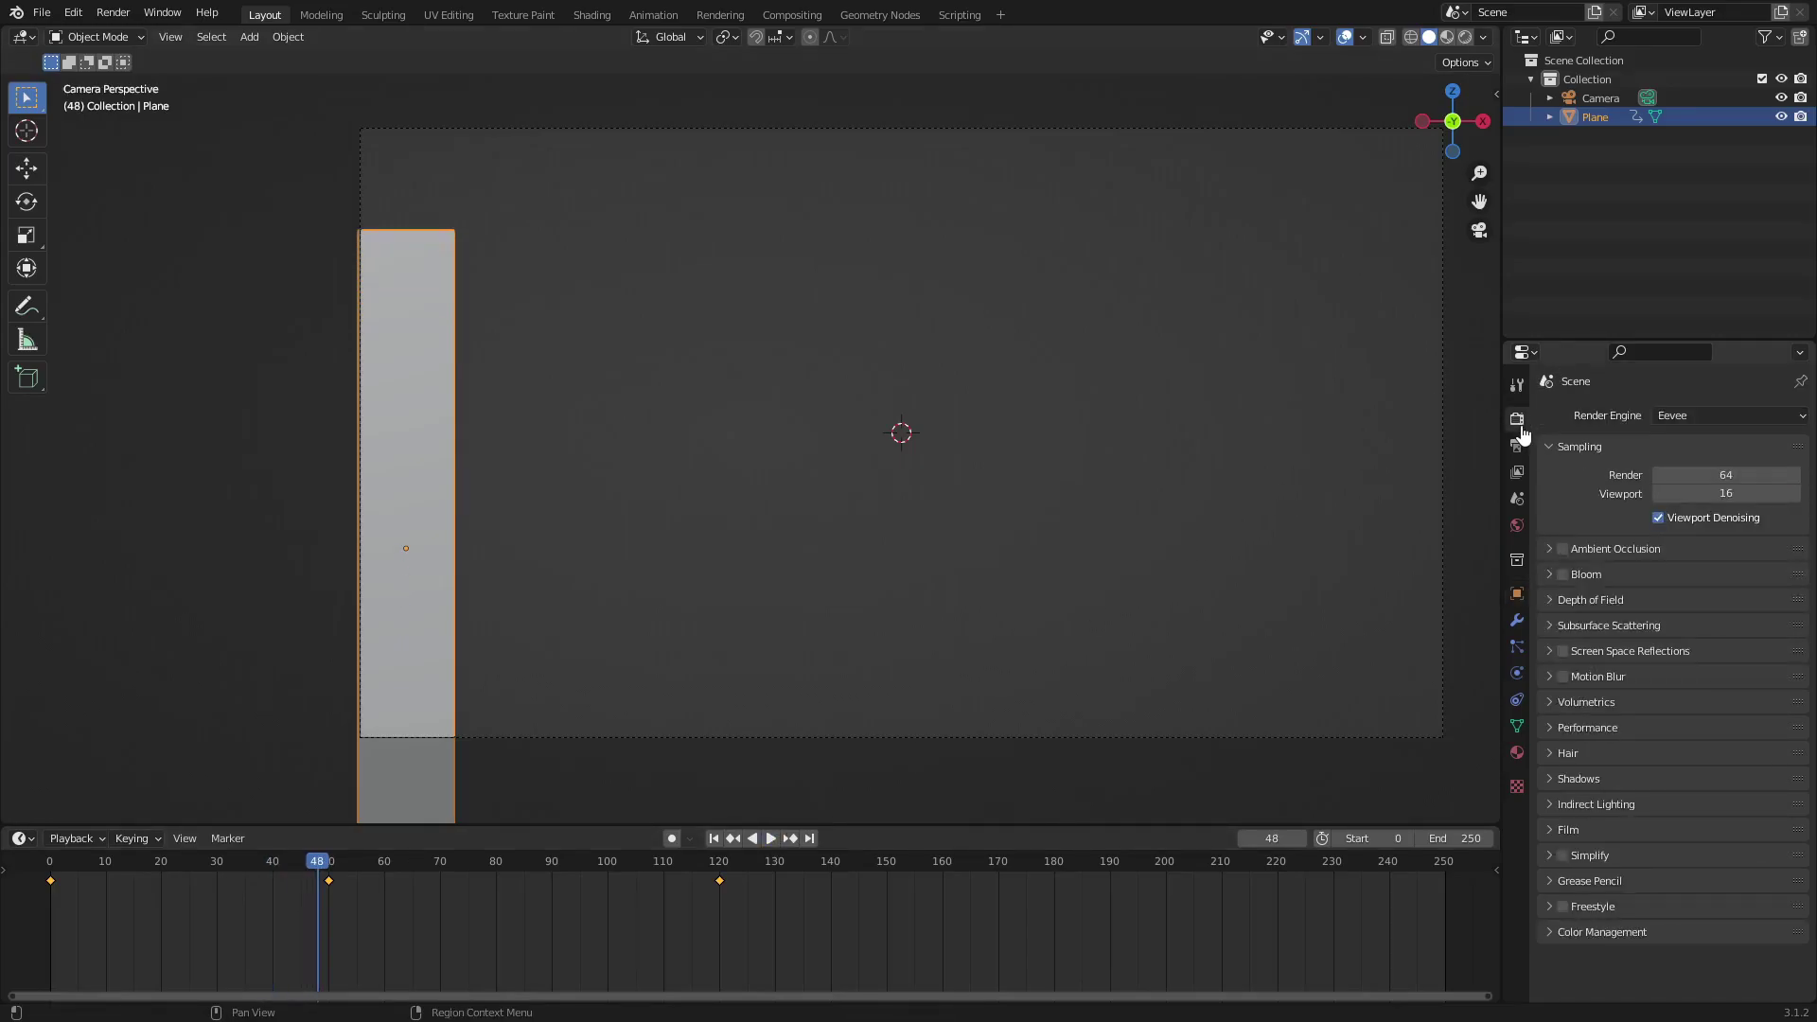
- Set the Output frame rate to 60 fps and replay the rise from the start
click(1520, 451)
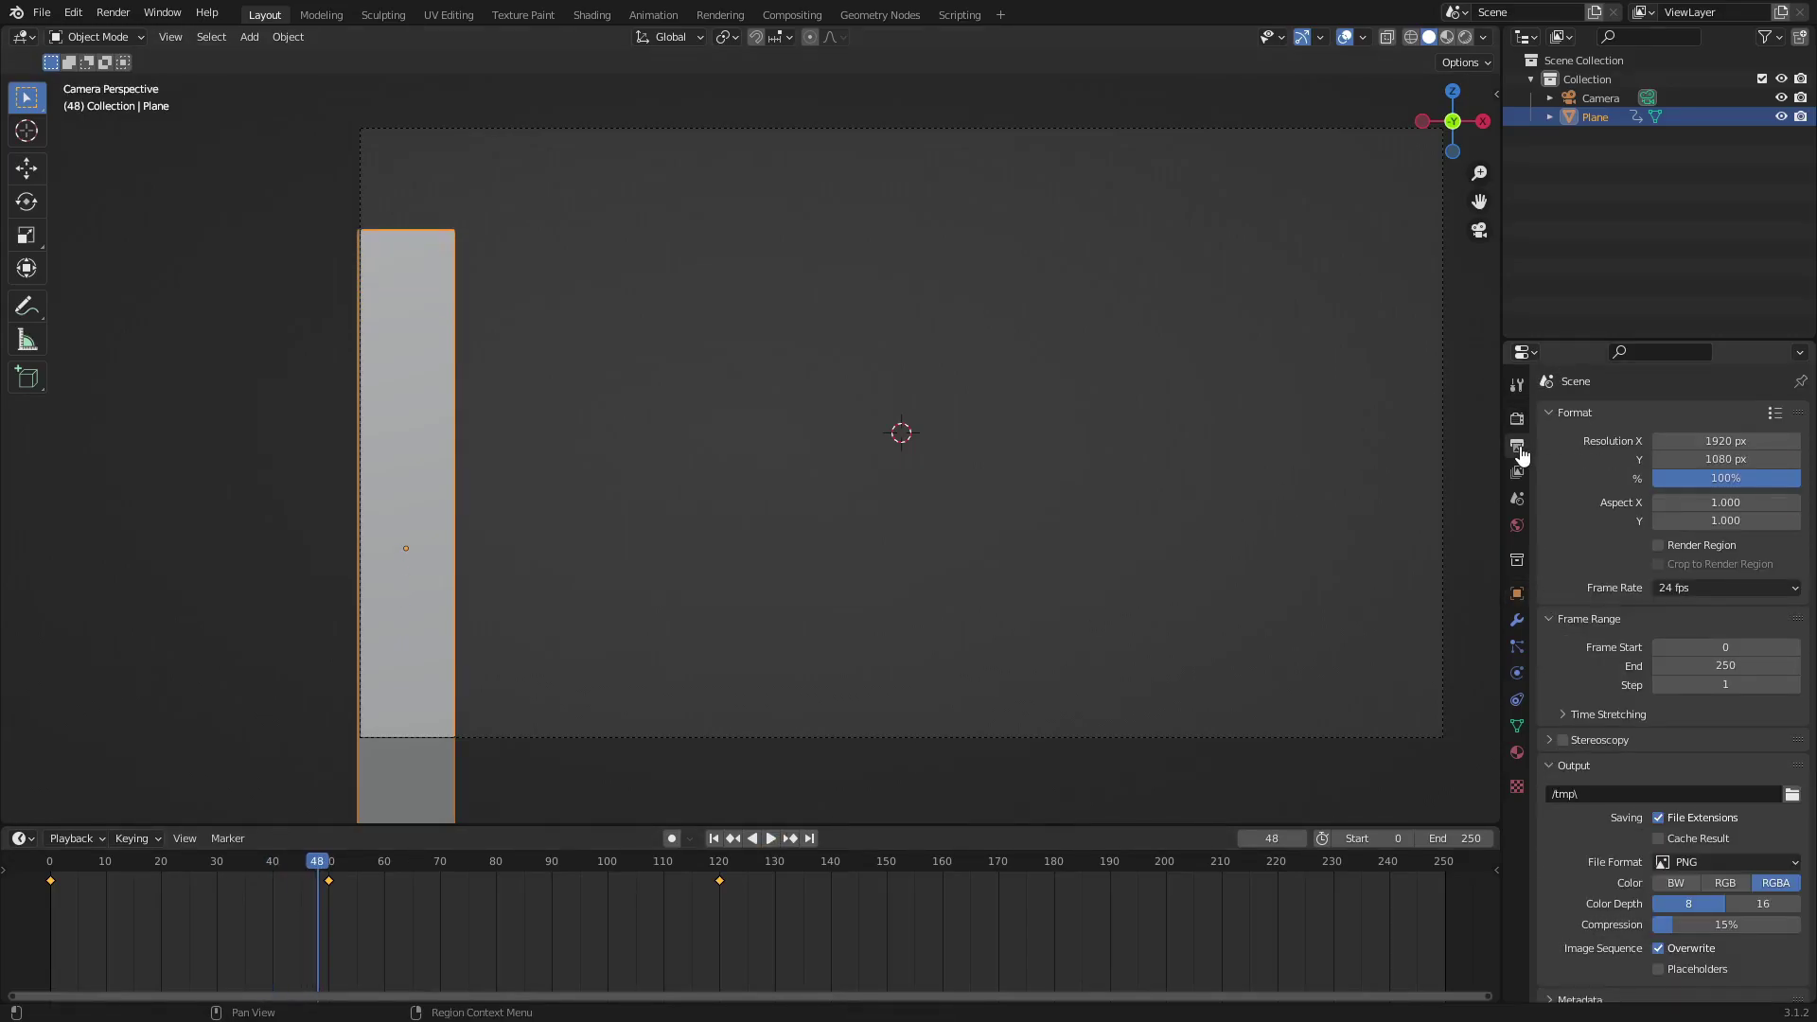
click(1685, 589)
click(1724, 744)
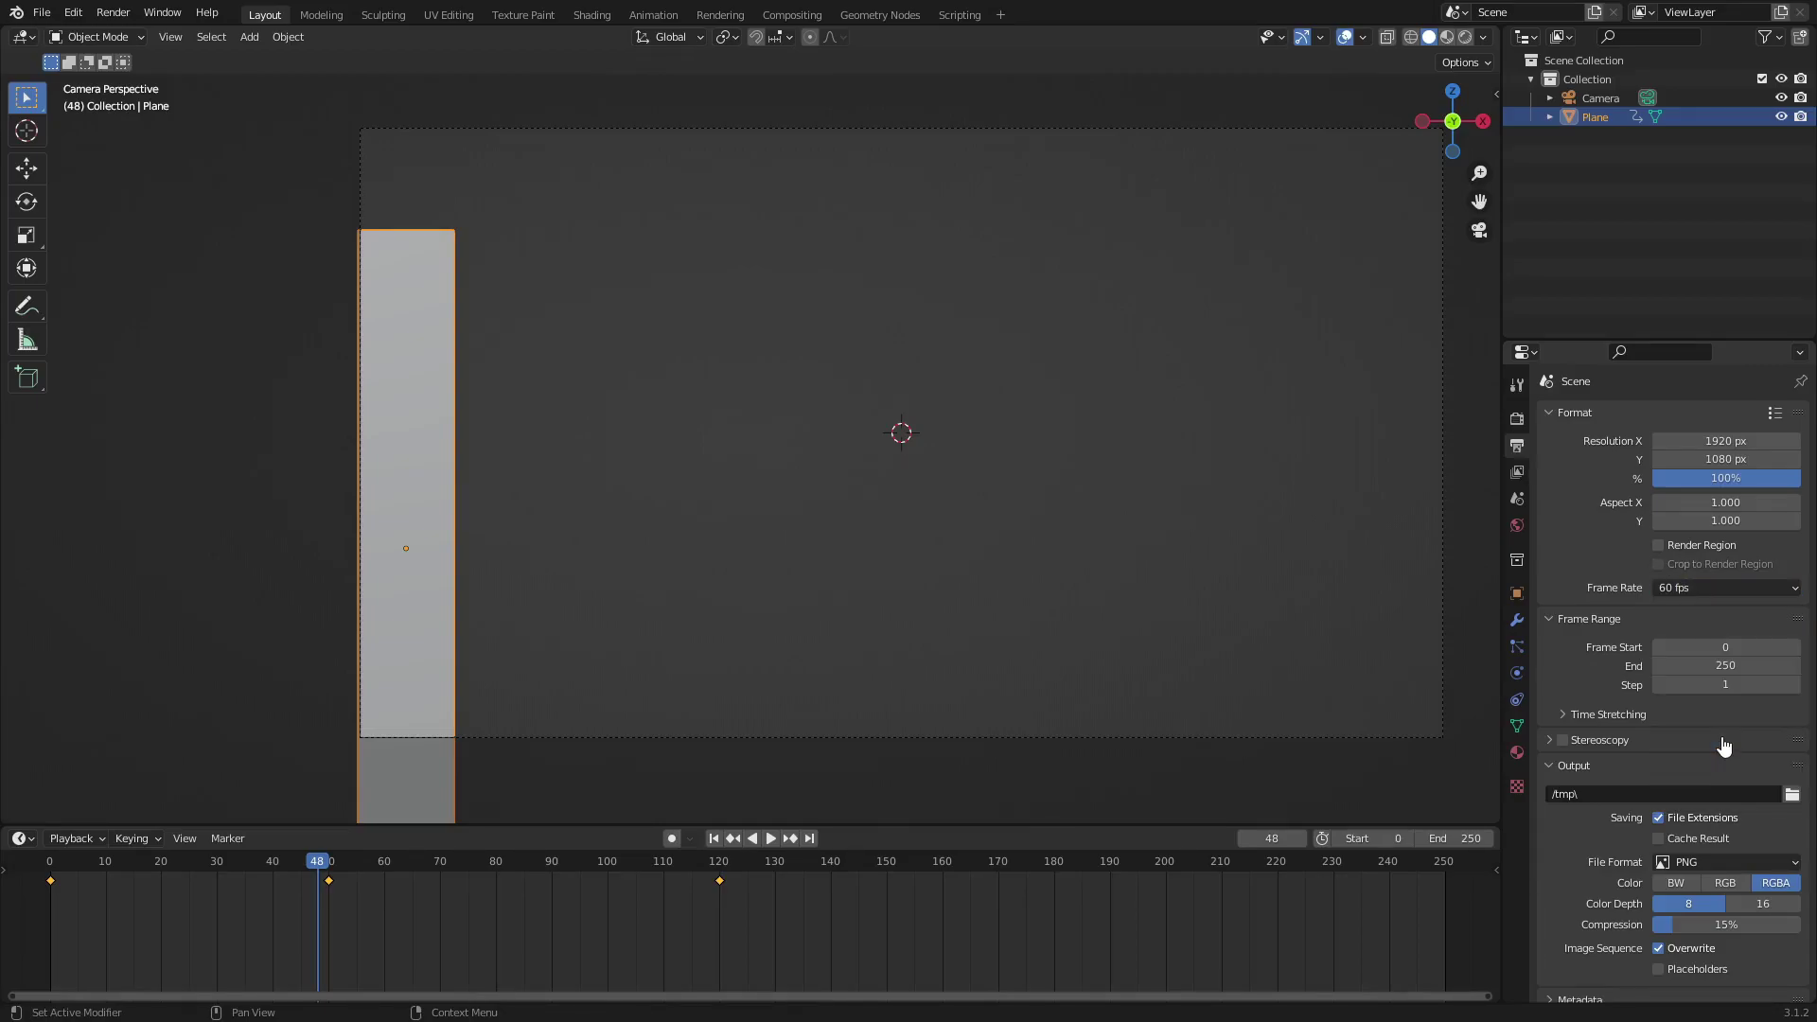
click(713, 838)
click(768, 838)
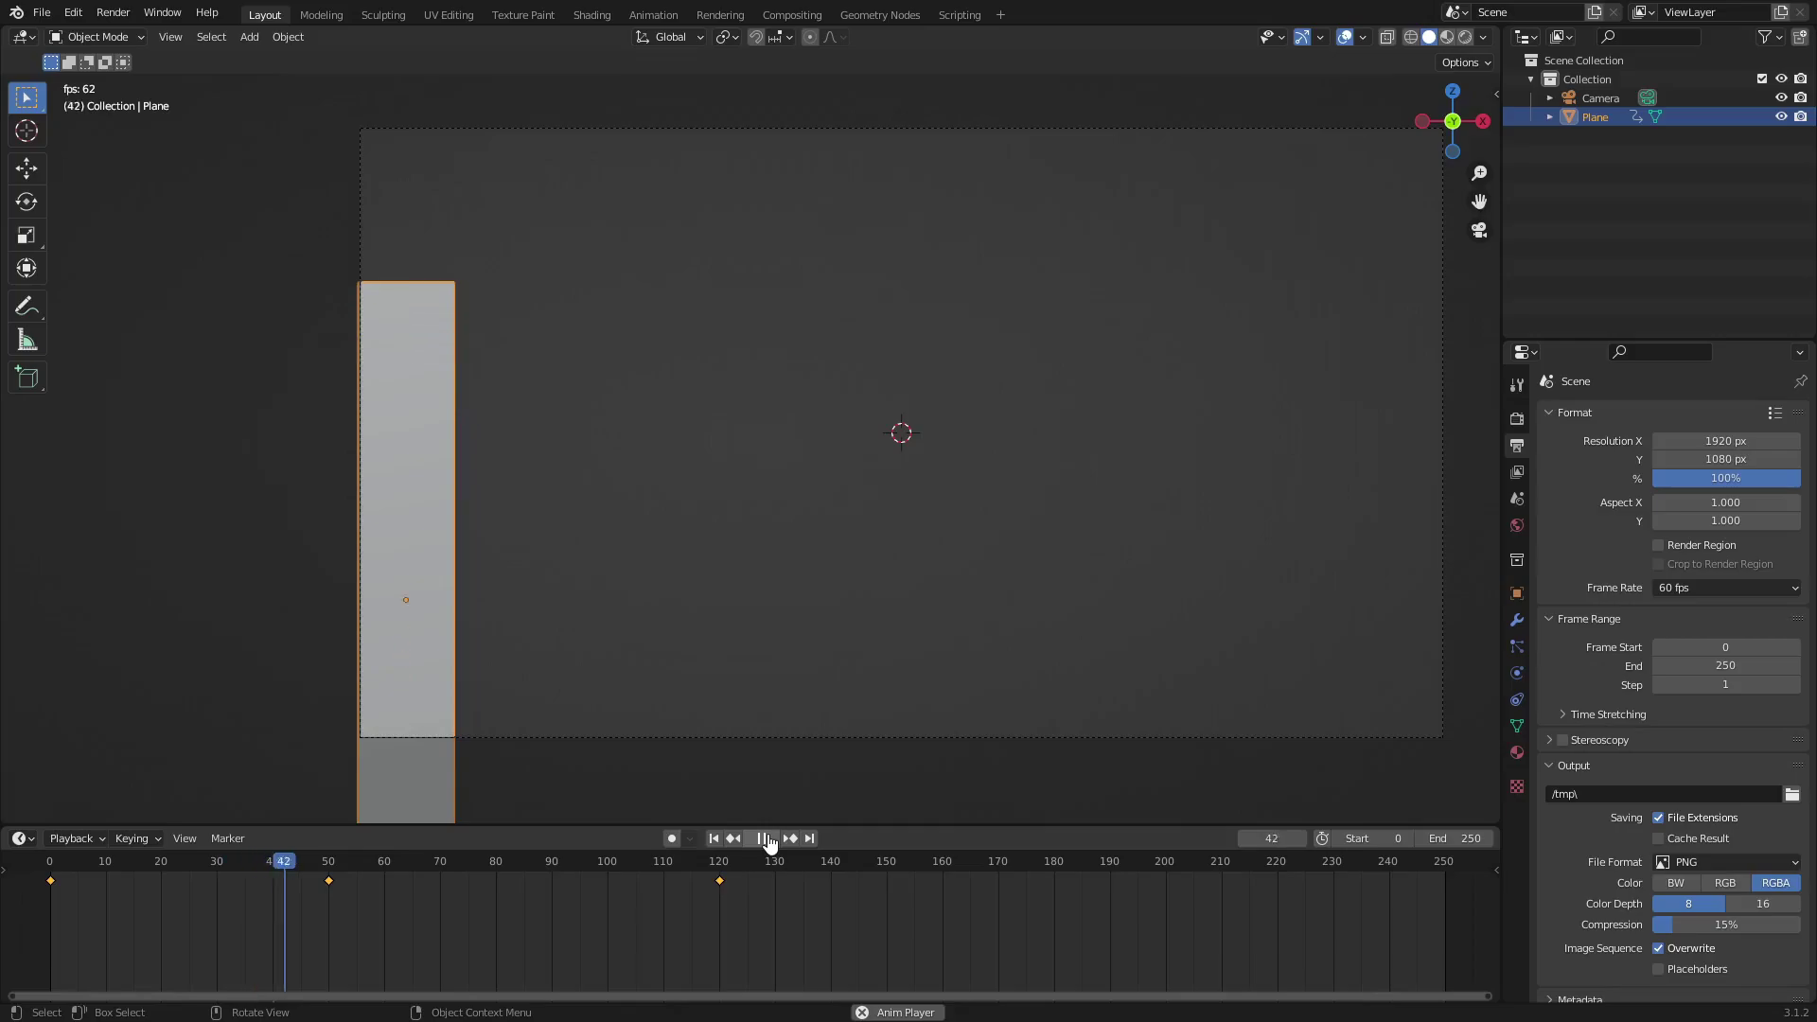
click(768, 839)
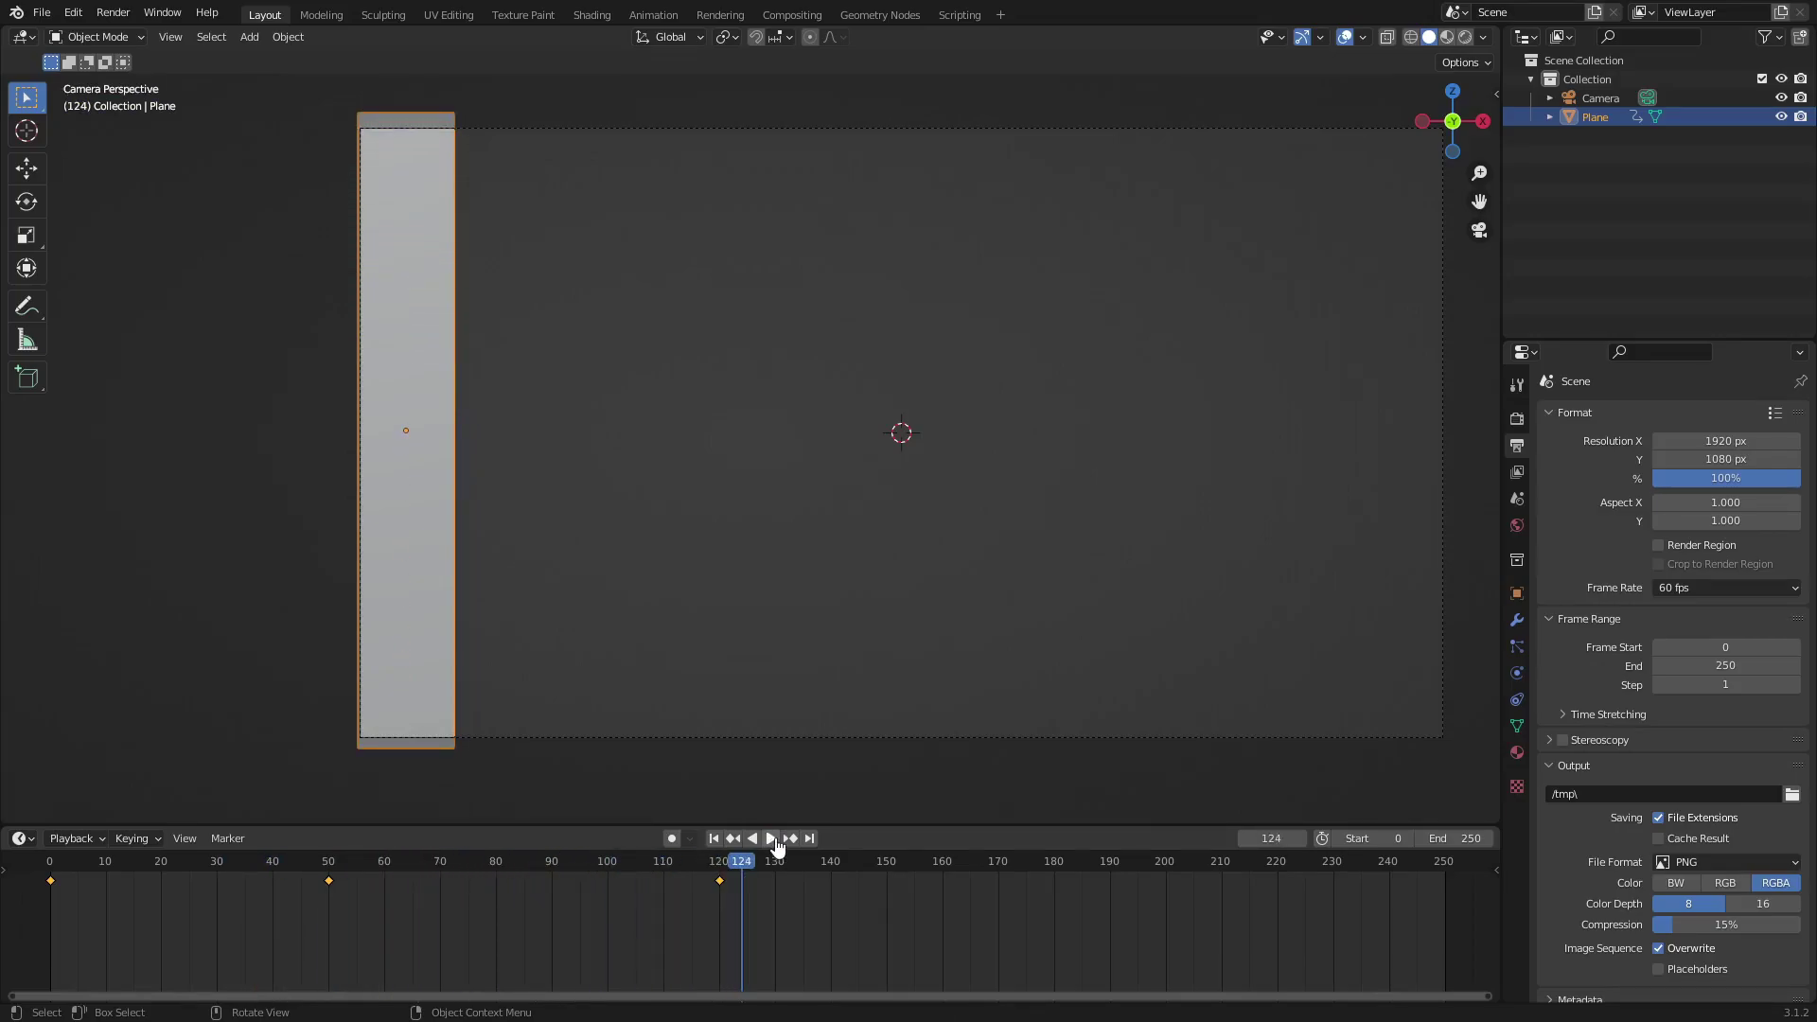
click(328, 882)
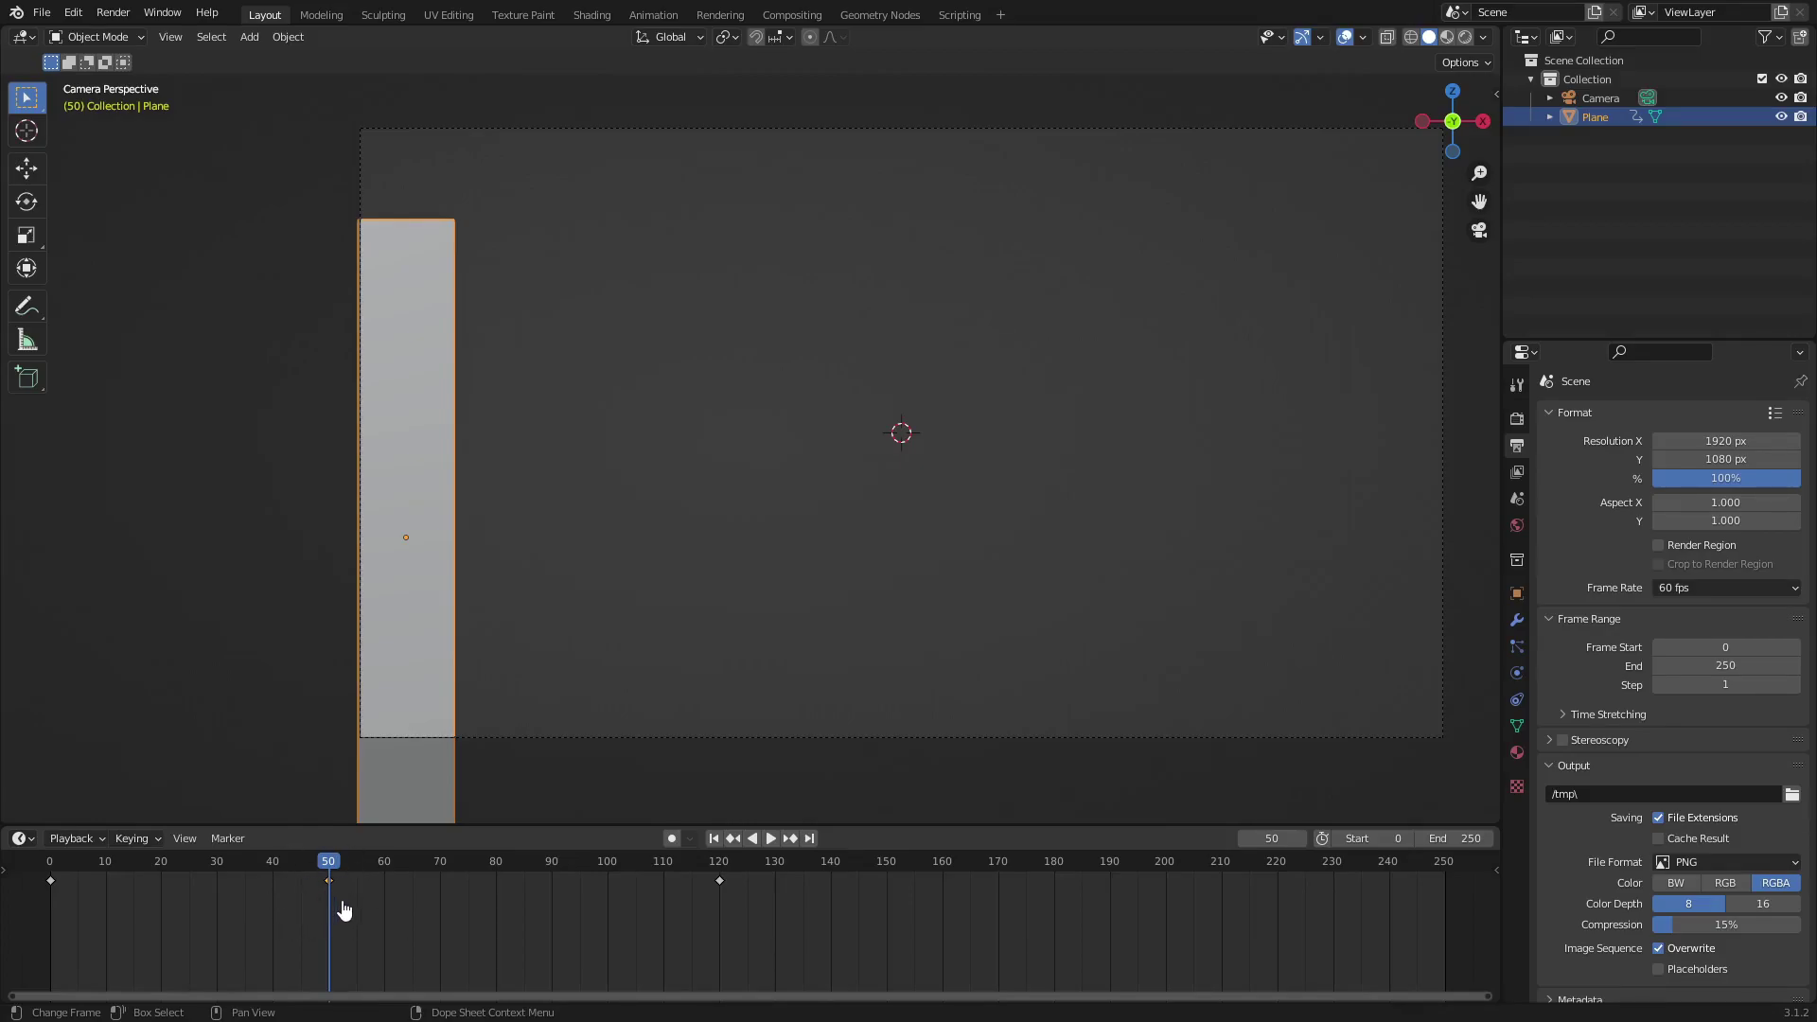
- Slide the middle location keyframe from frame 50 to about frame 39 and replay the rise
key(g)
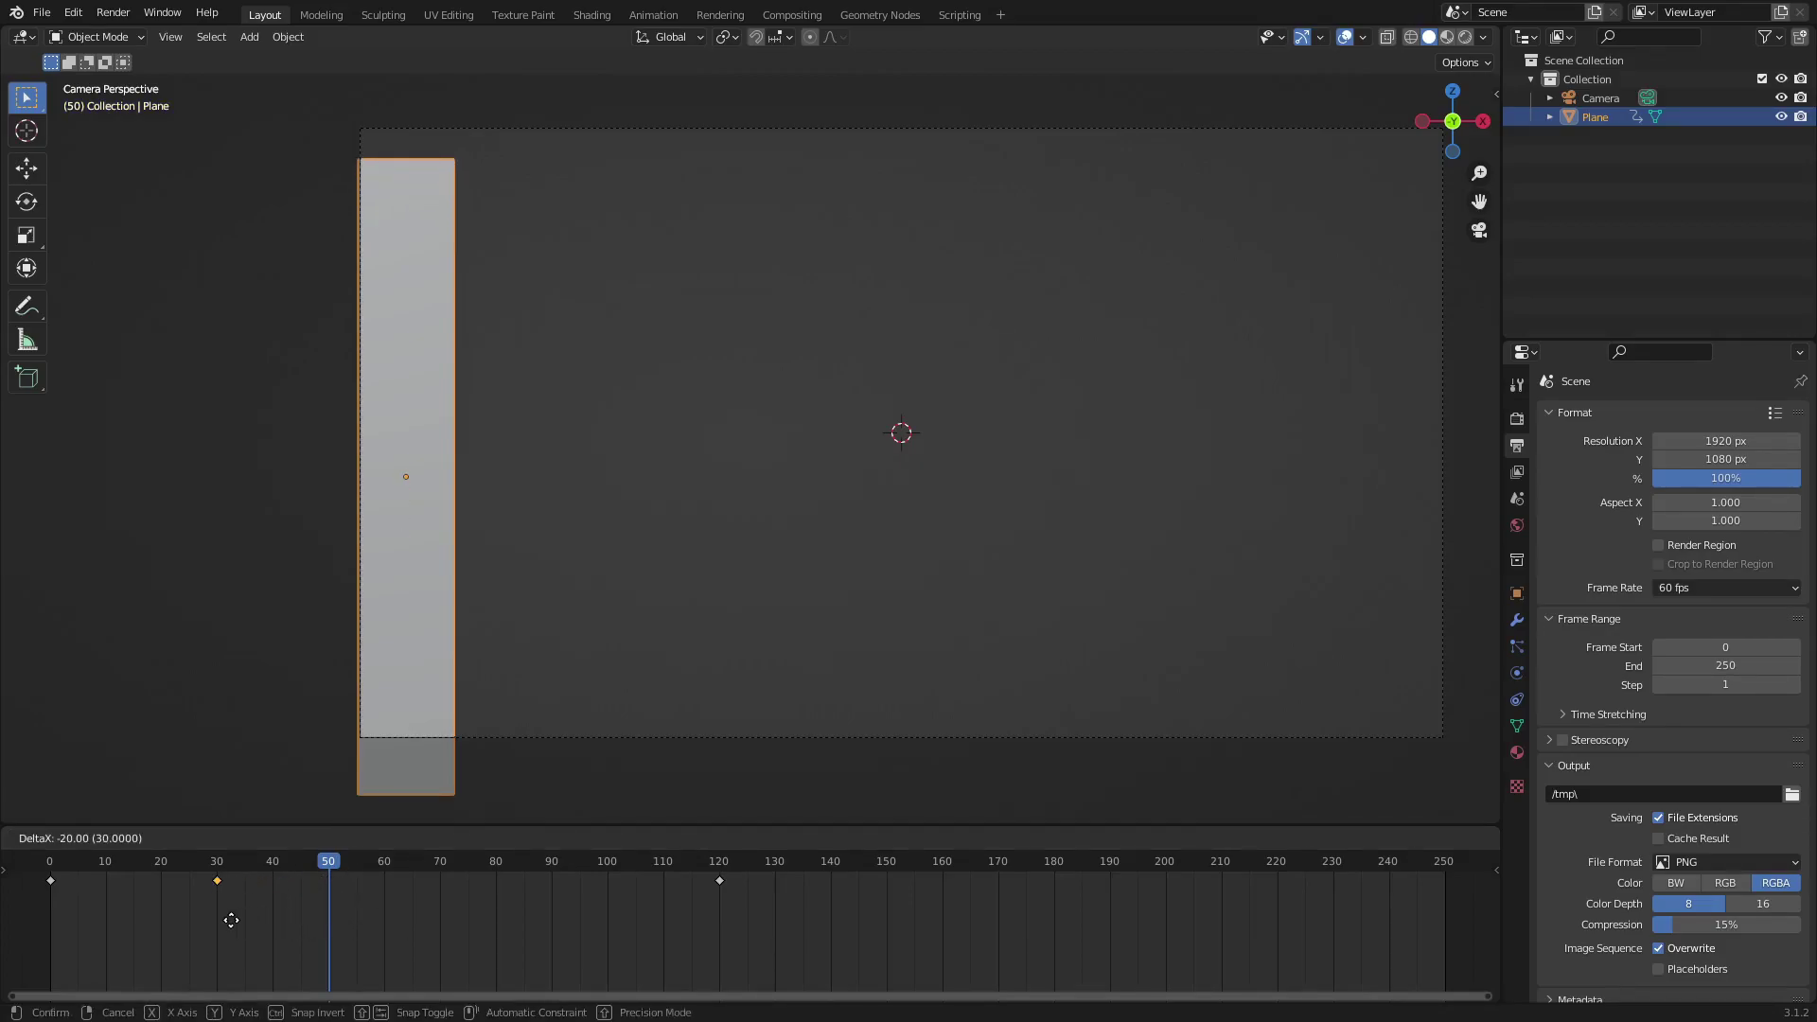
click(229, 921)
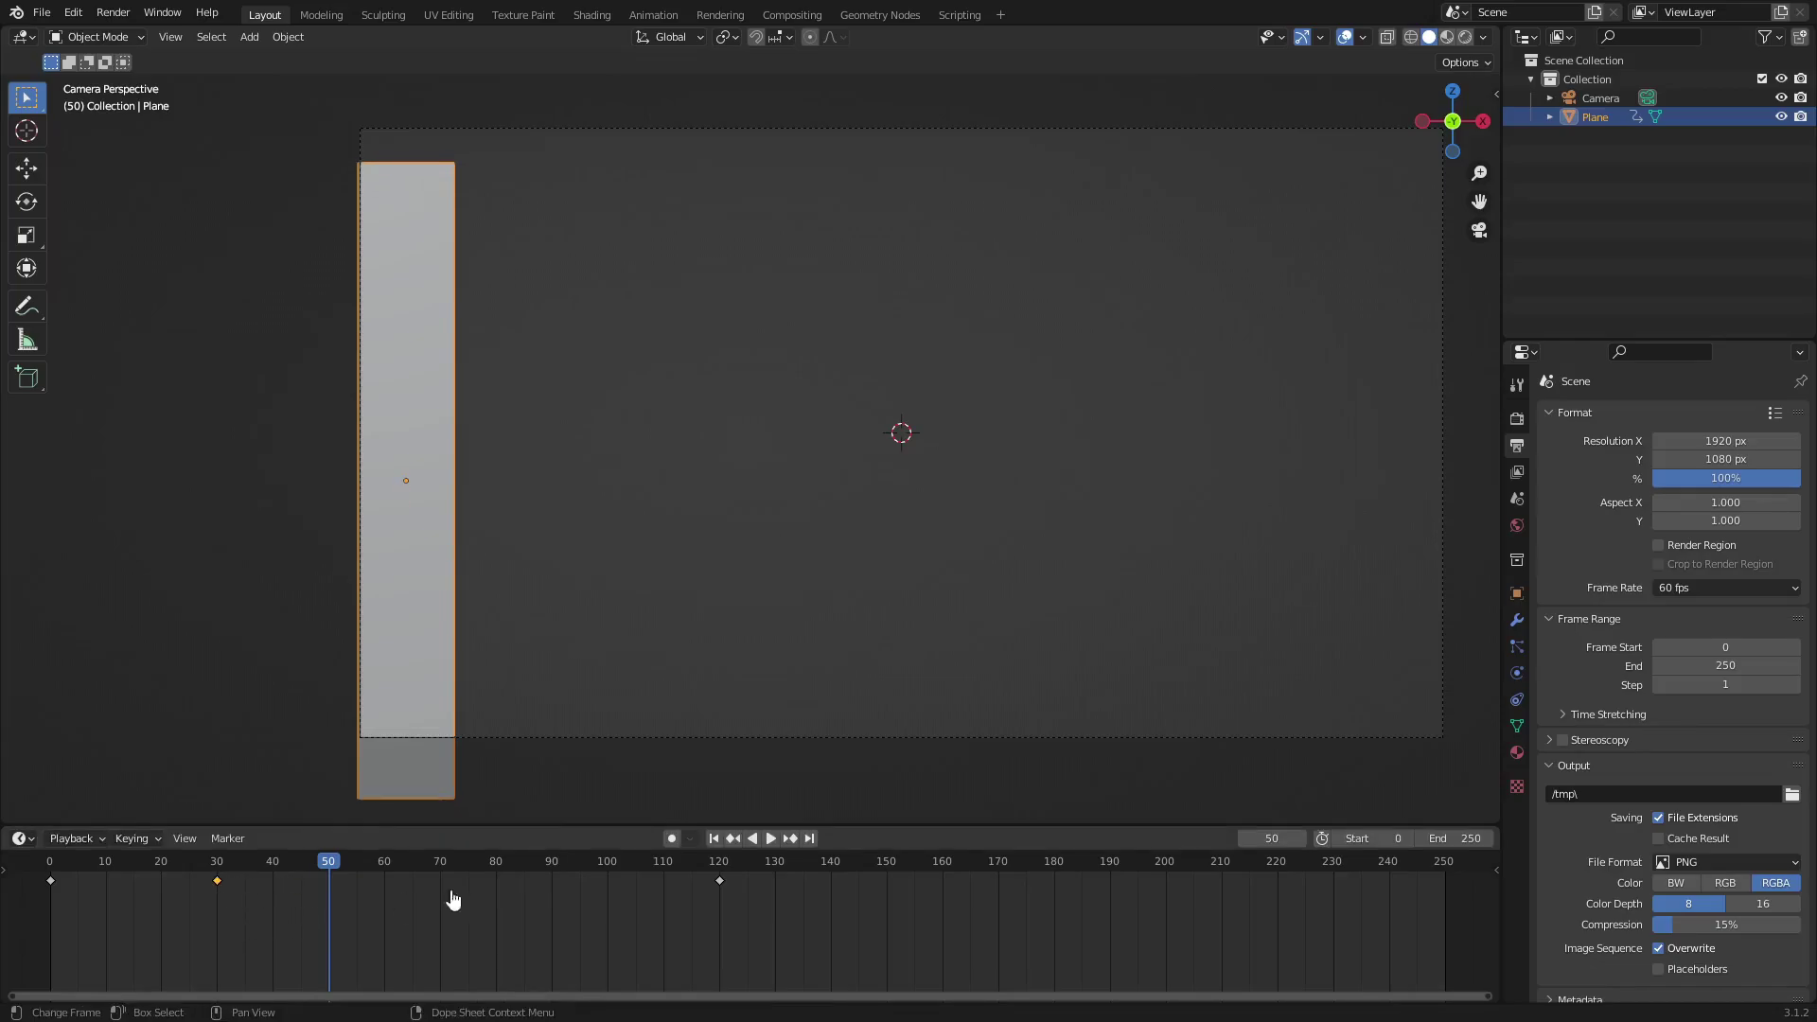
click(714, 839)
key(space)
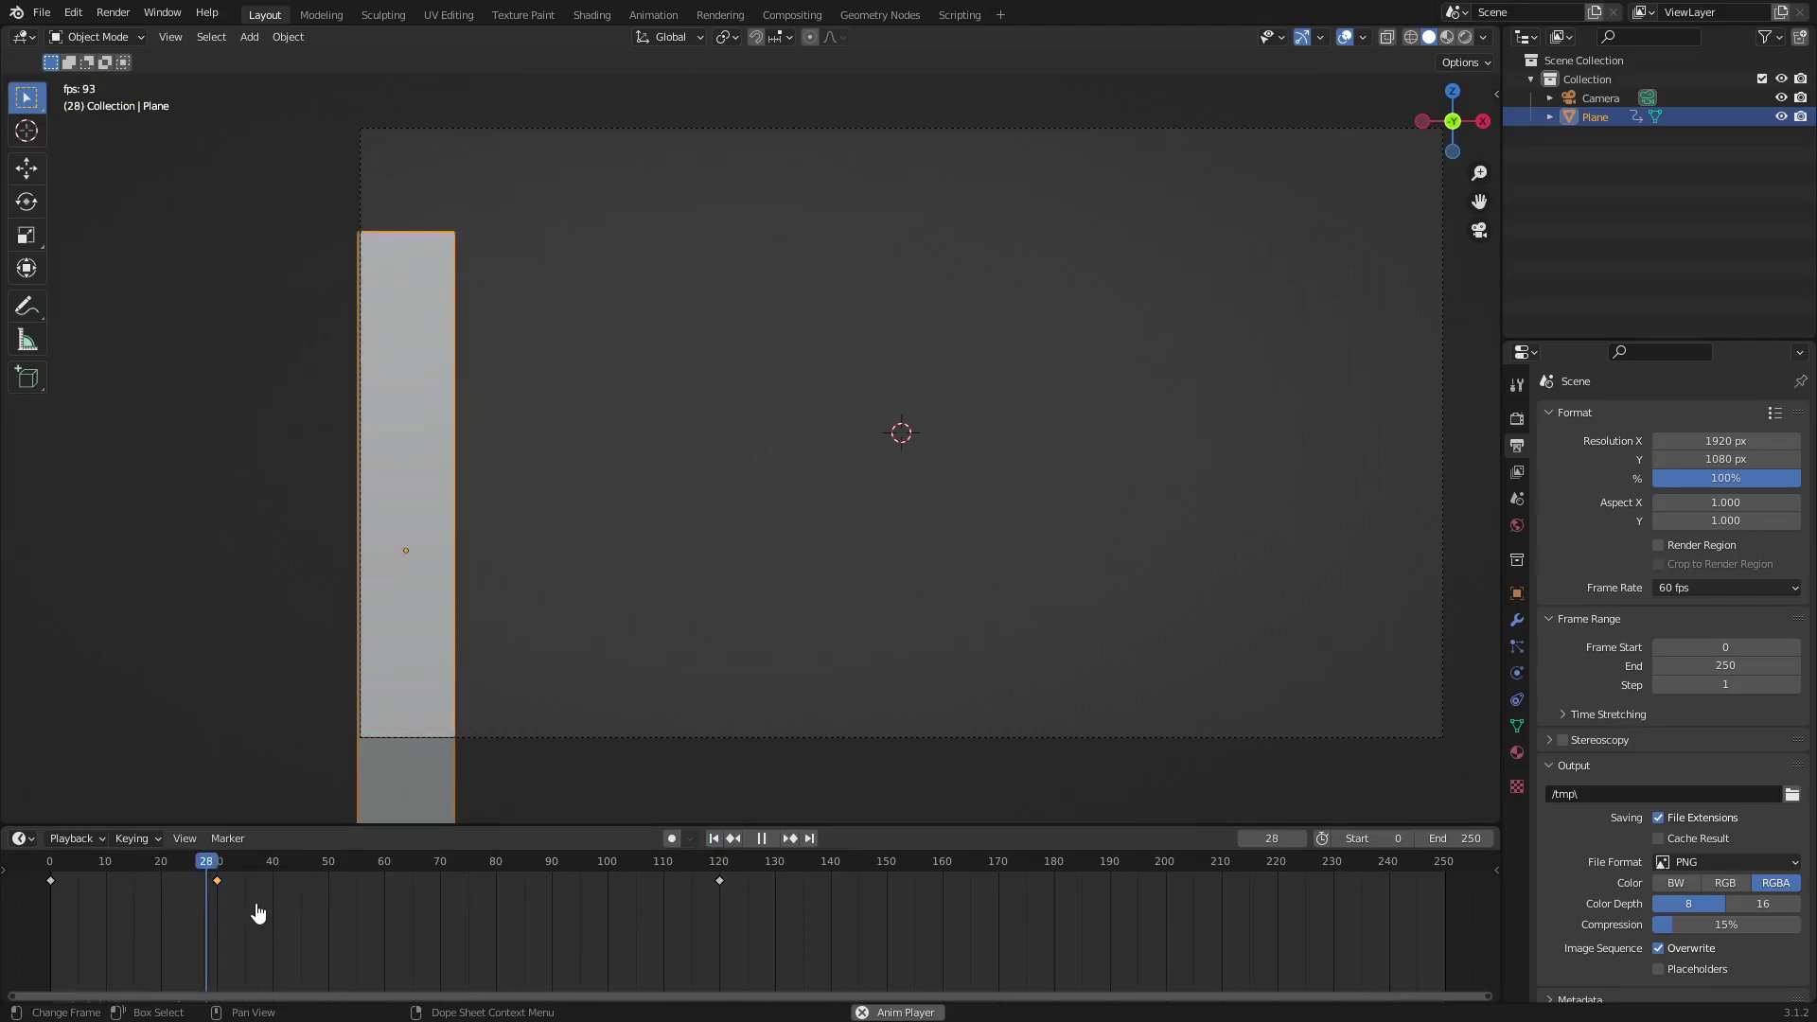
key(g)
click(309, 910)
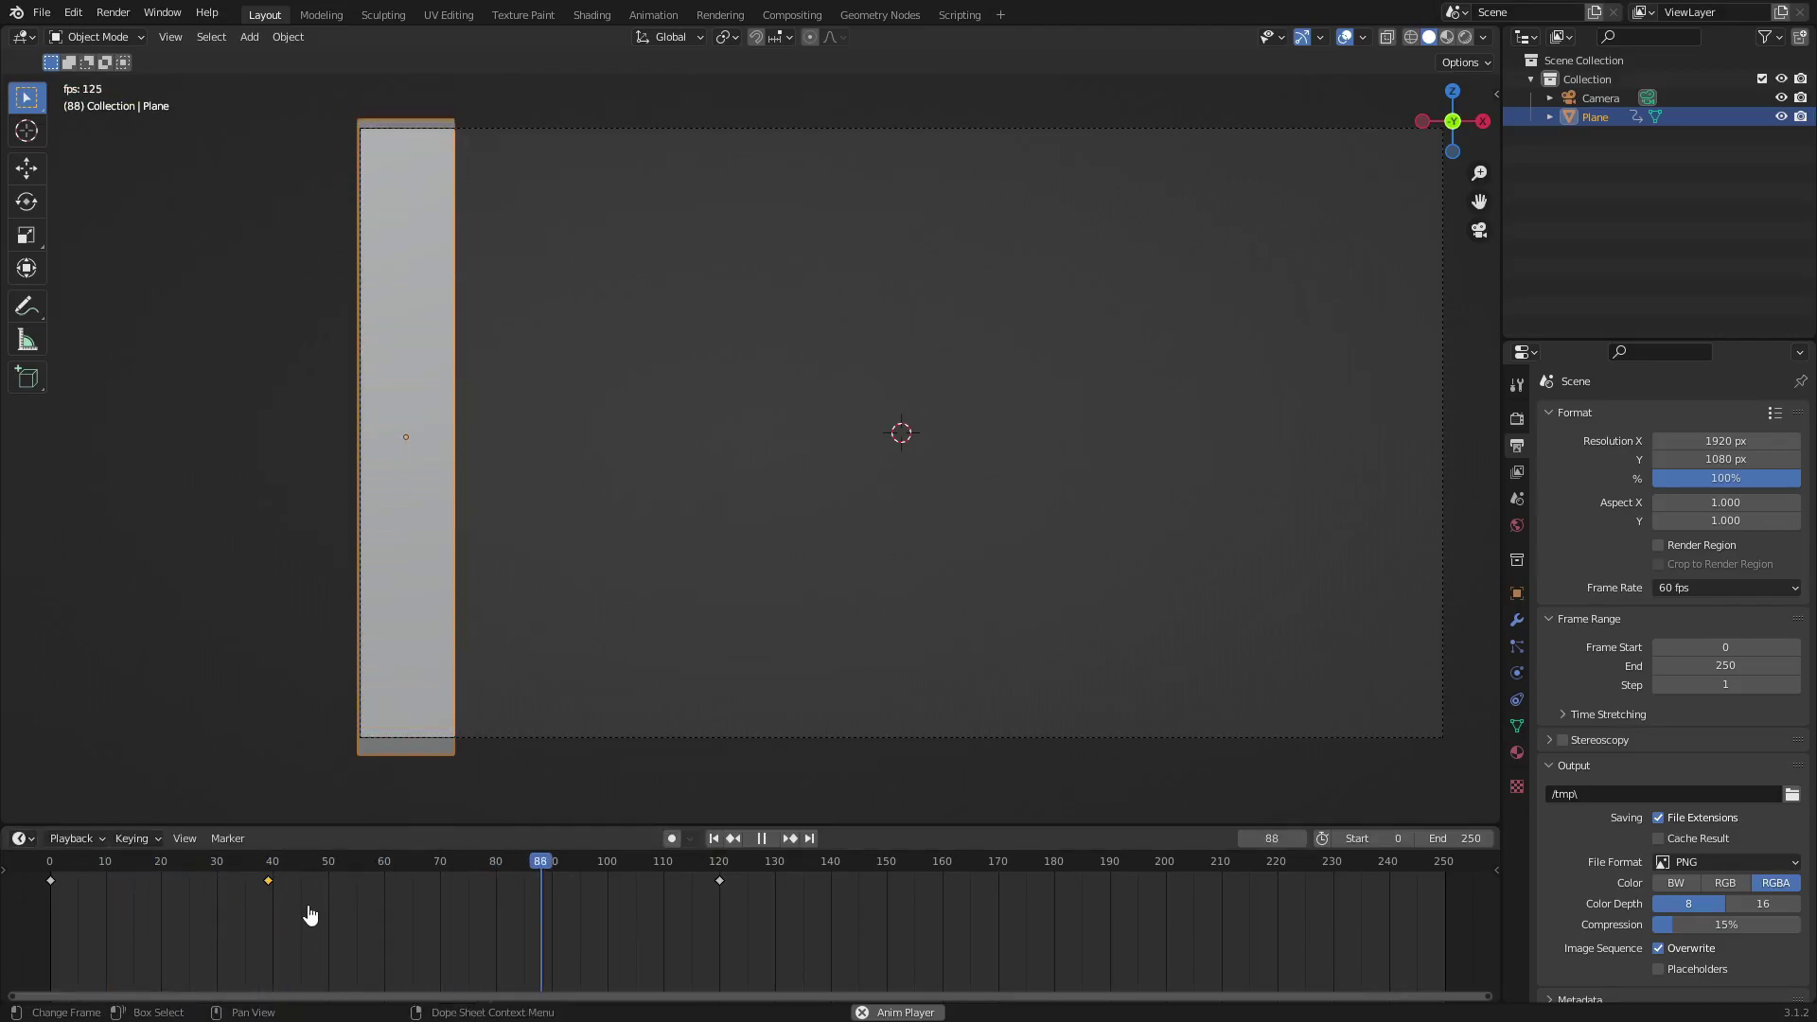
click(716, 840)
click(717, 841)
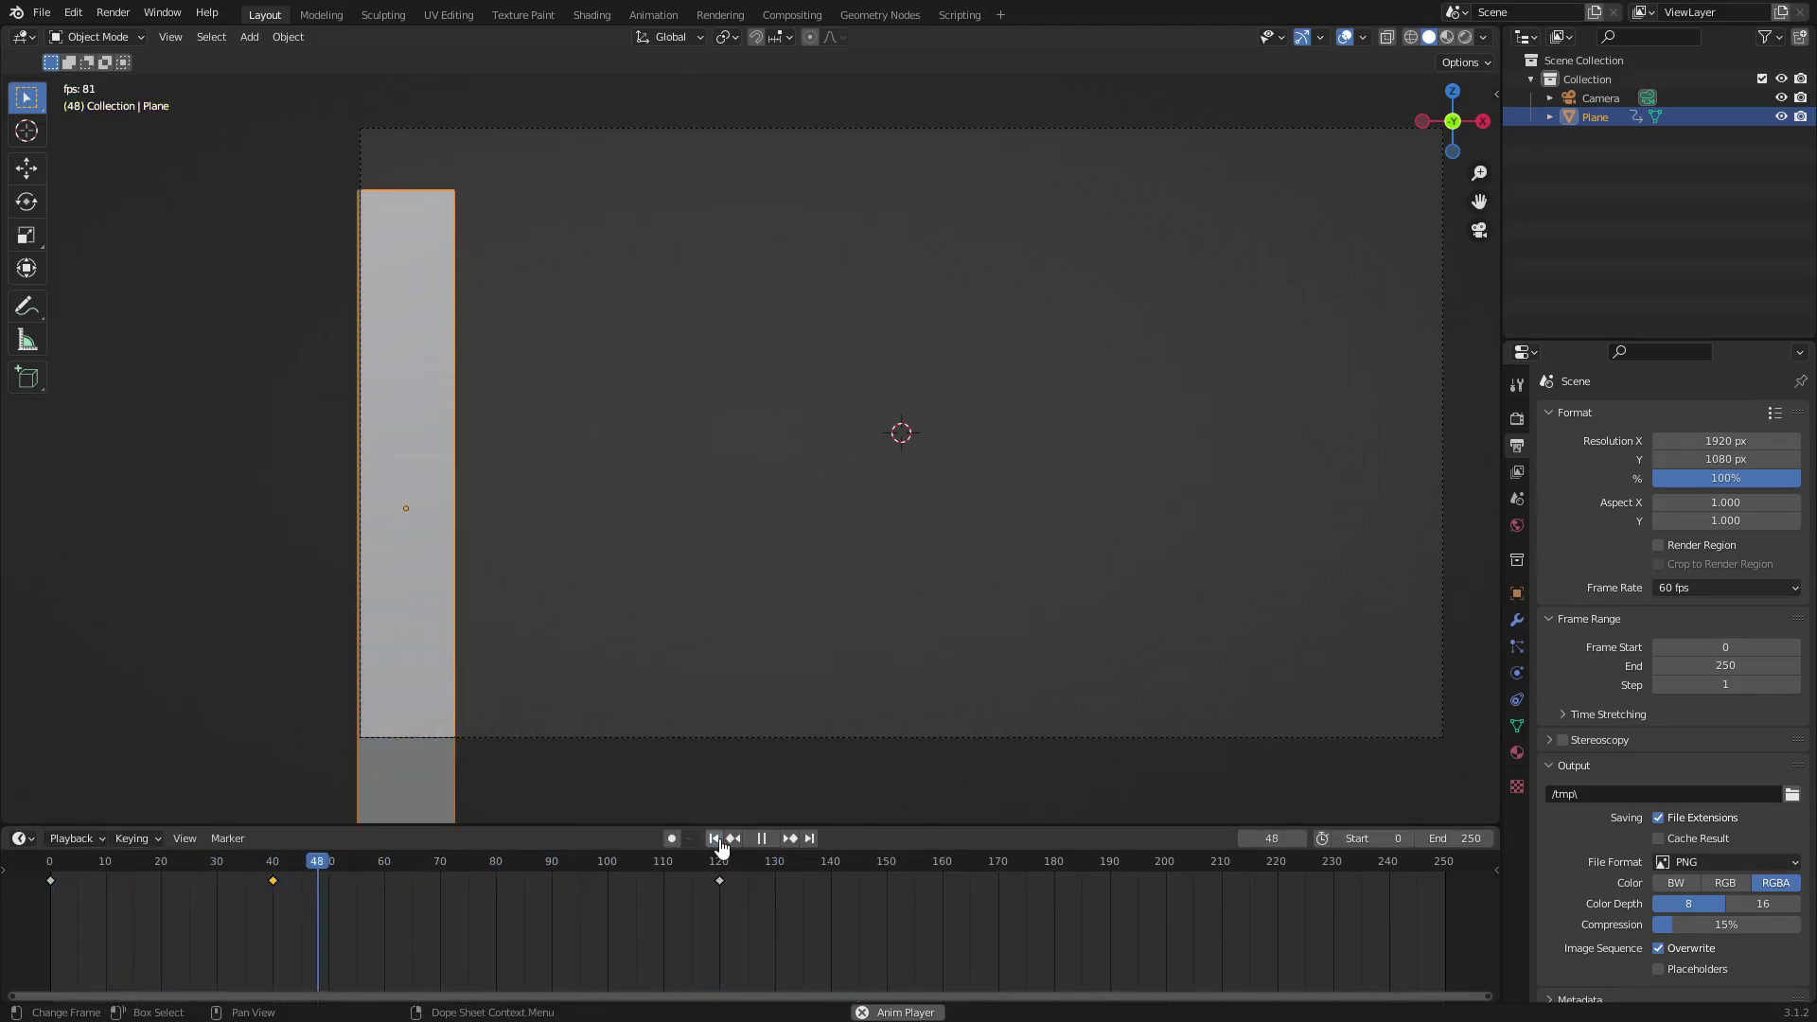
click(715, 840)
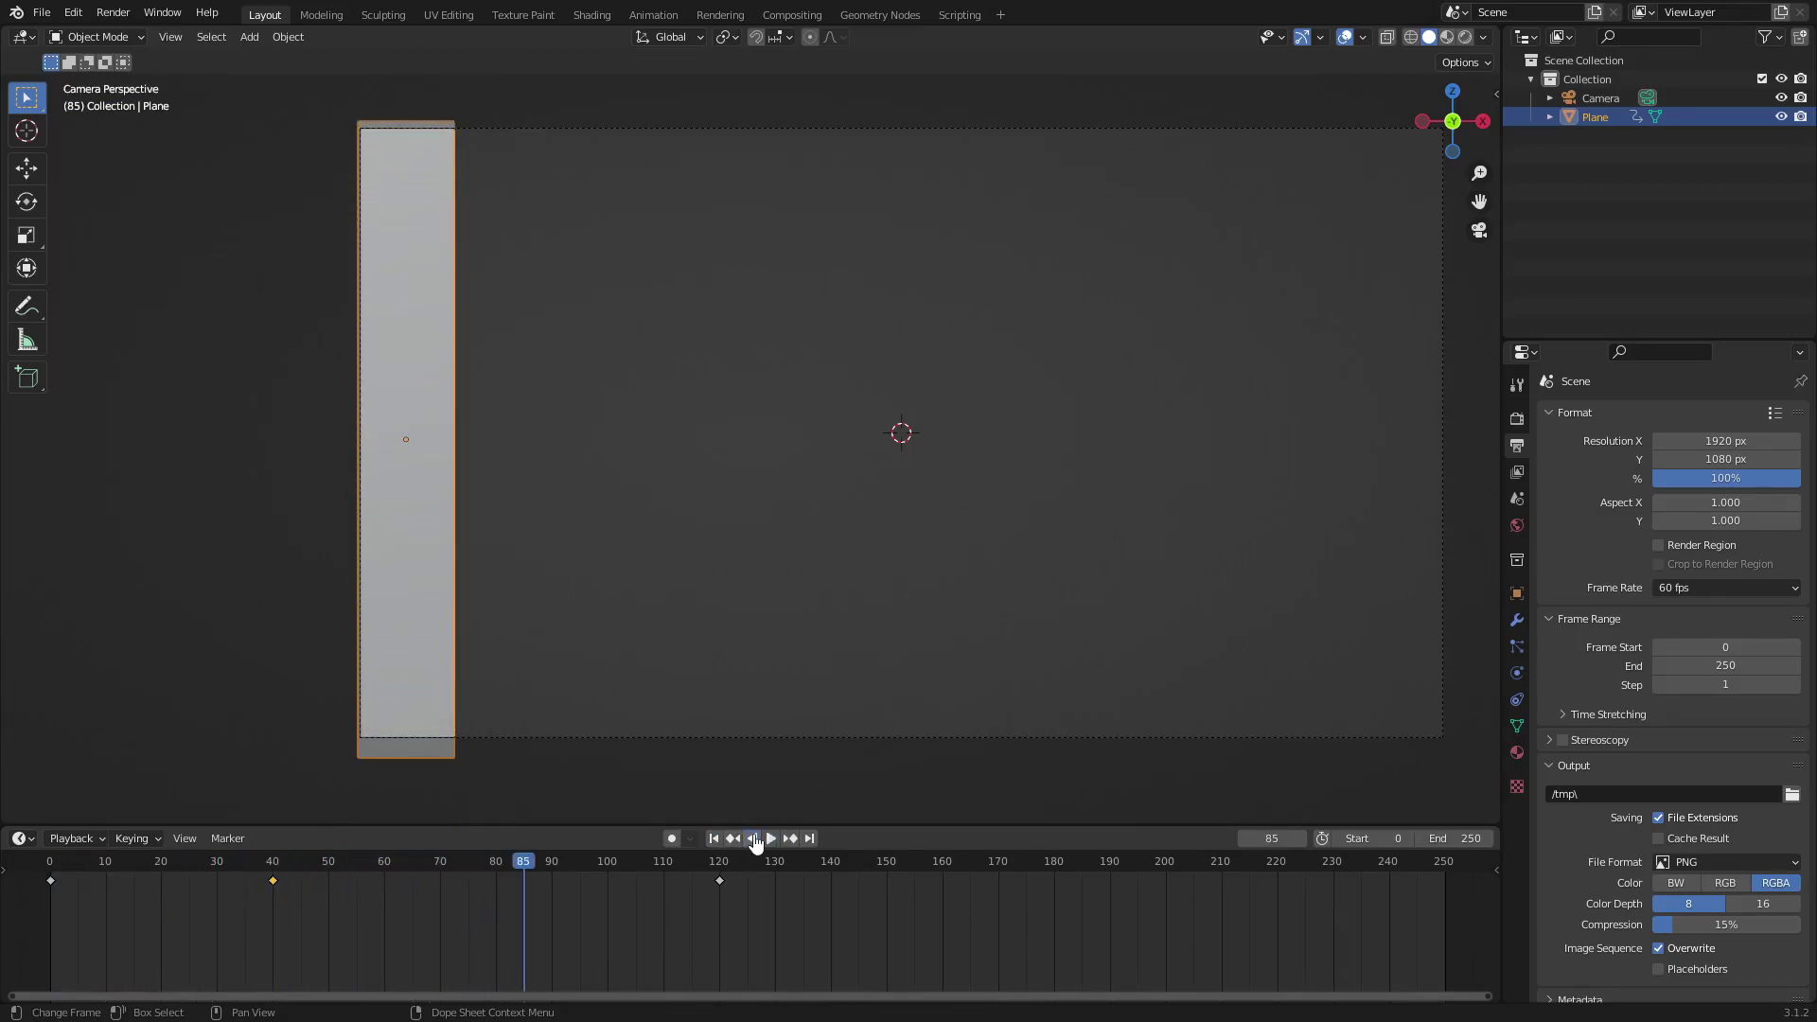
click(757, 839)
scroll(818, 899, down, 2)
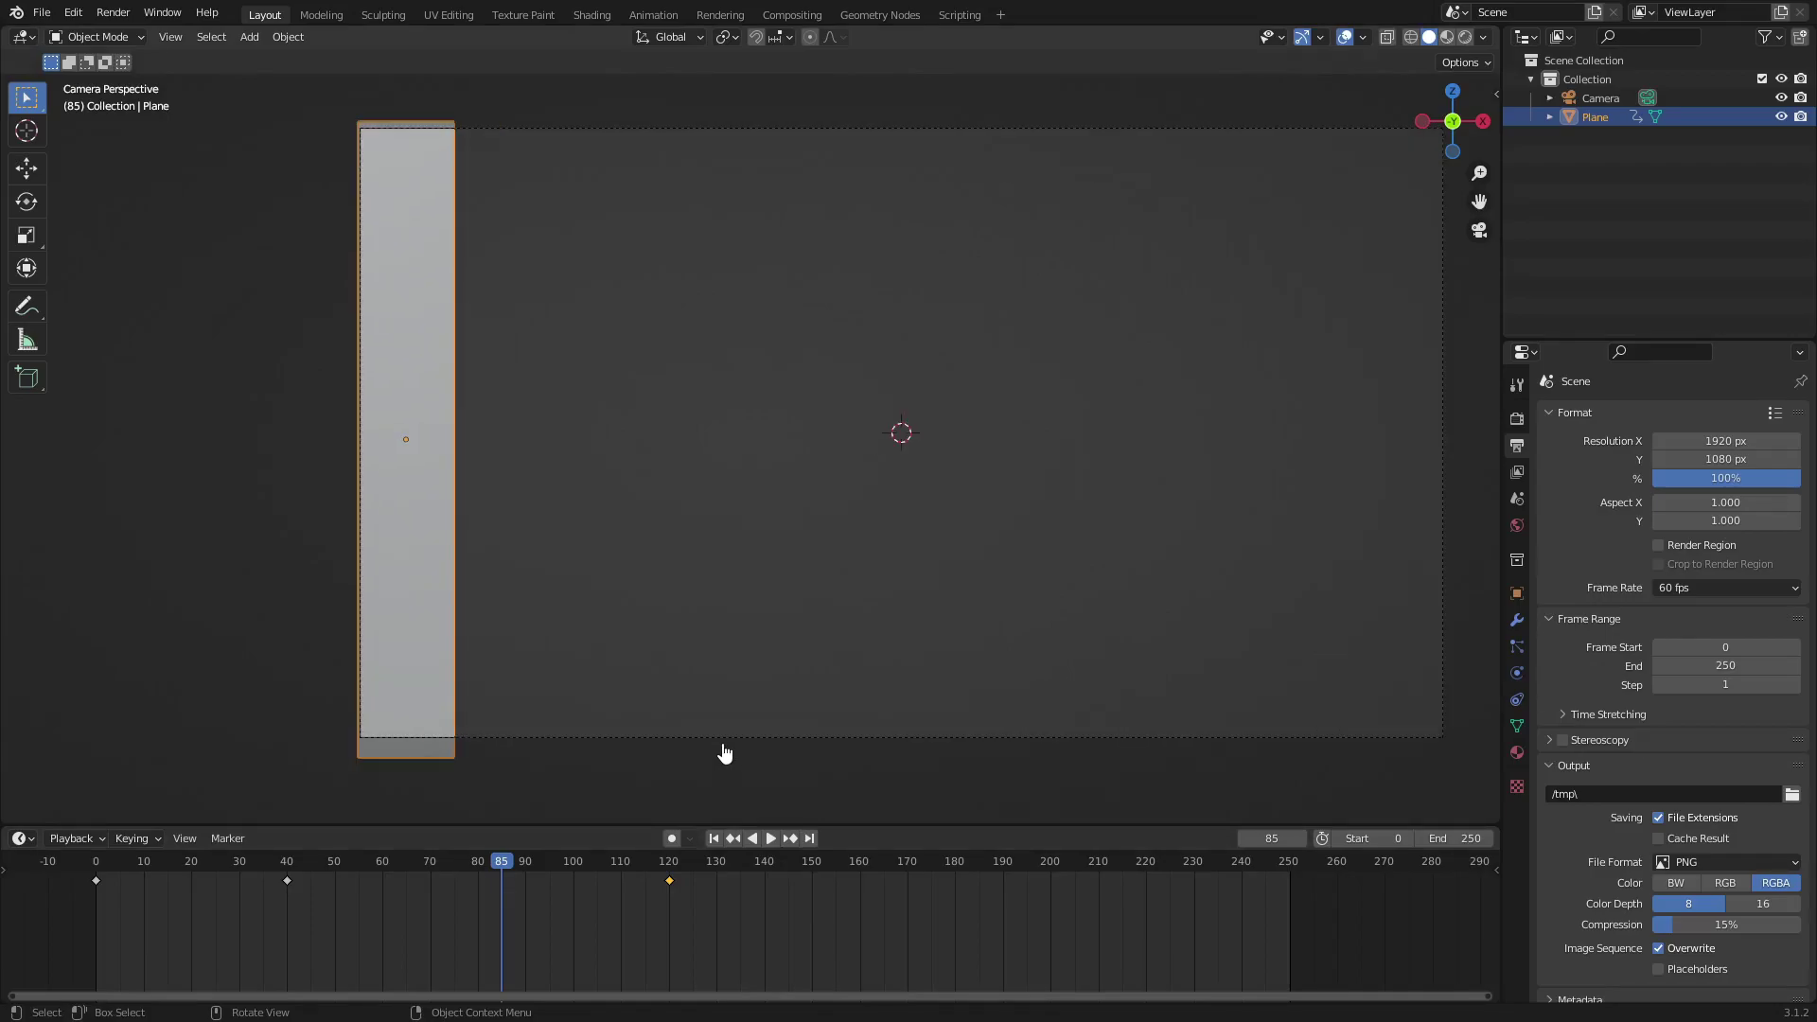
- Assign a material to the plane and rename it 'ice cream'
click(1517, 754)
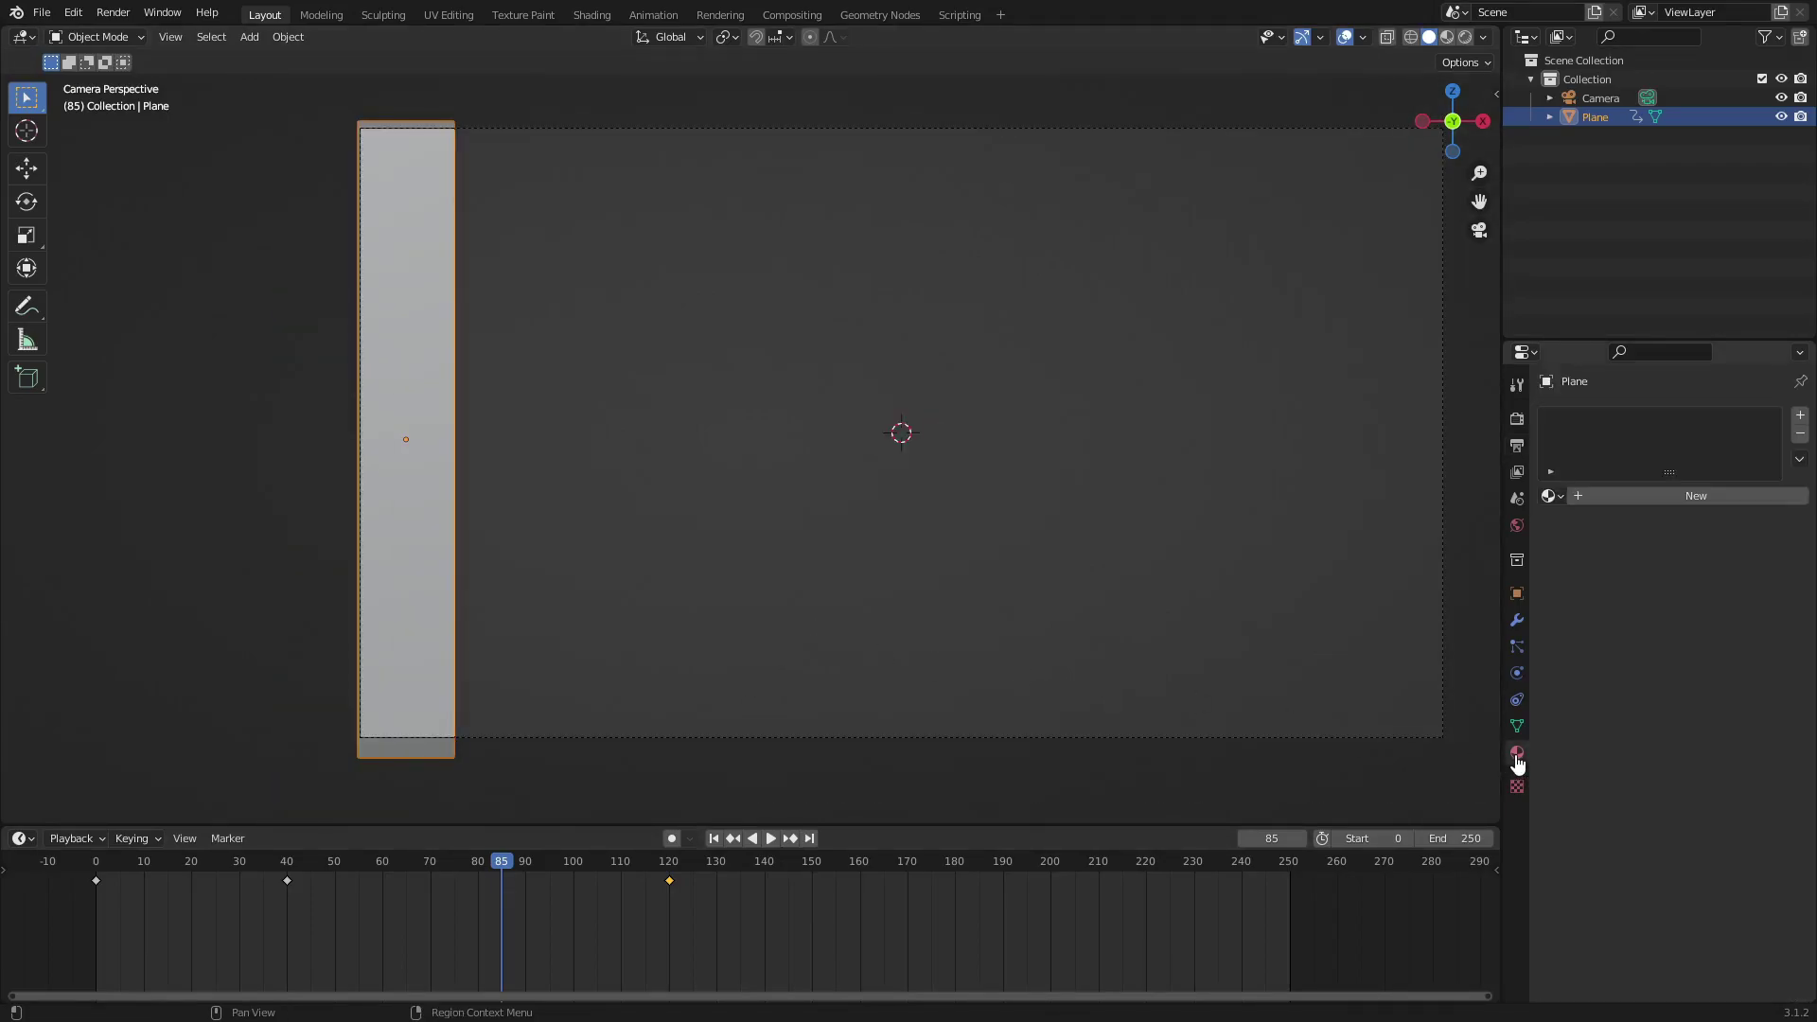
click(1554, 498)
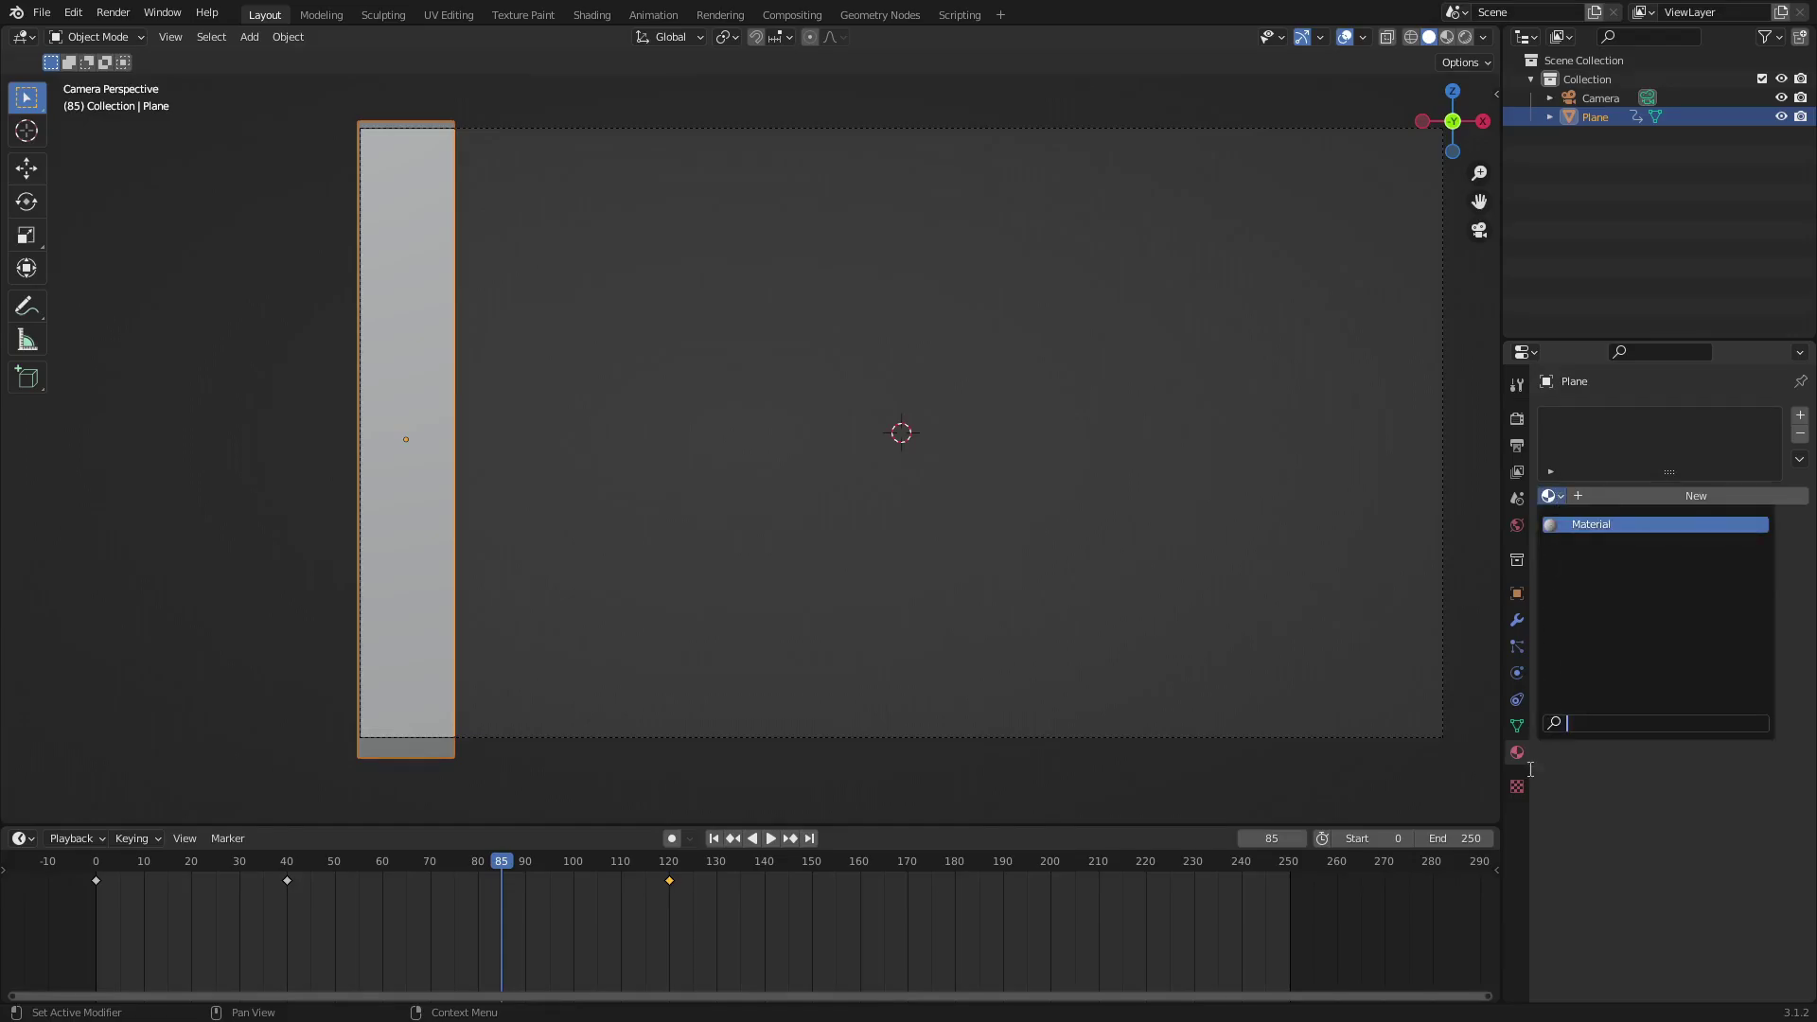
click(1597, 526)
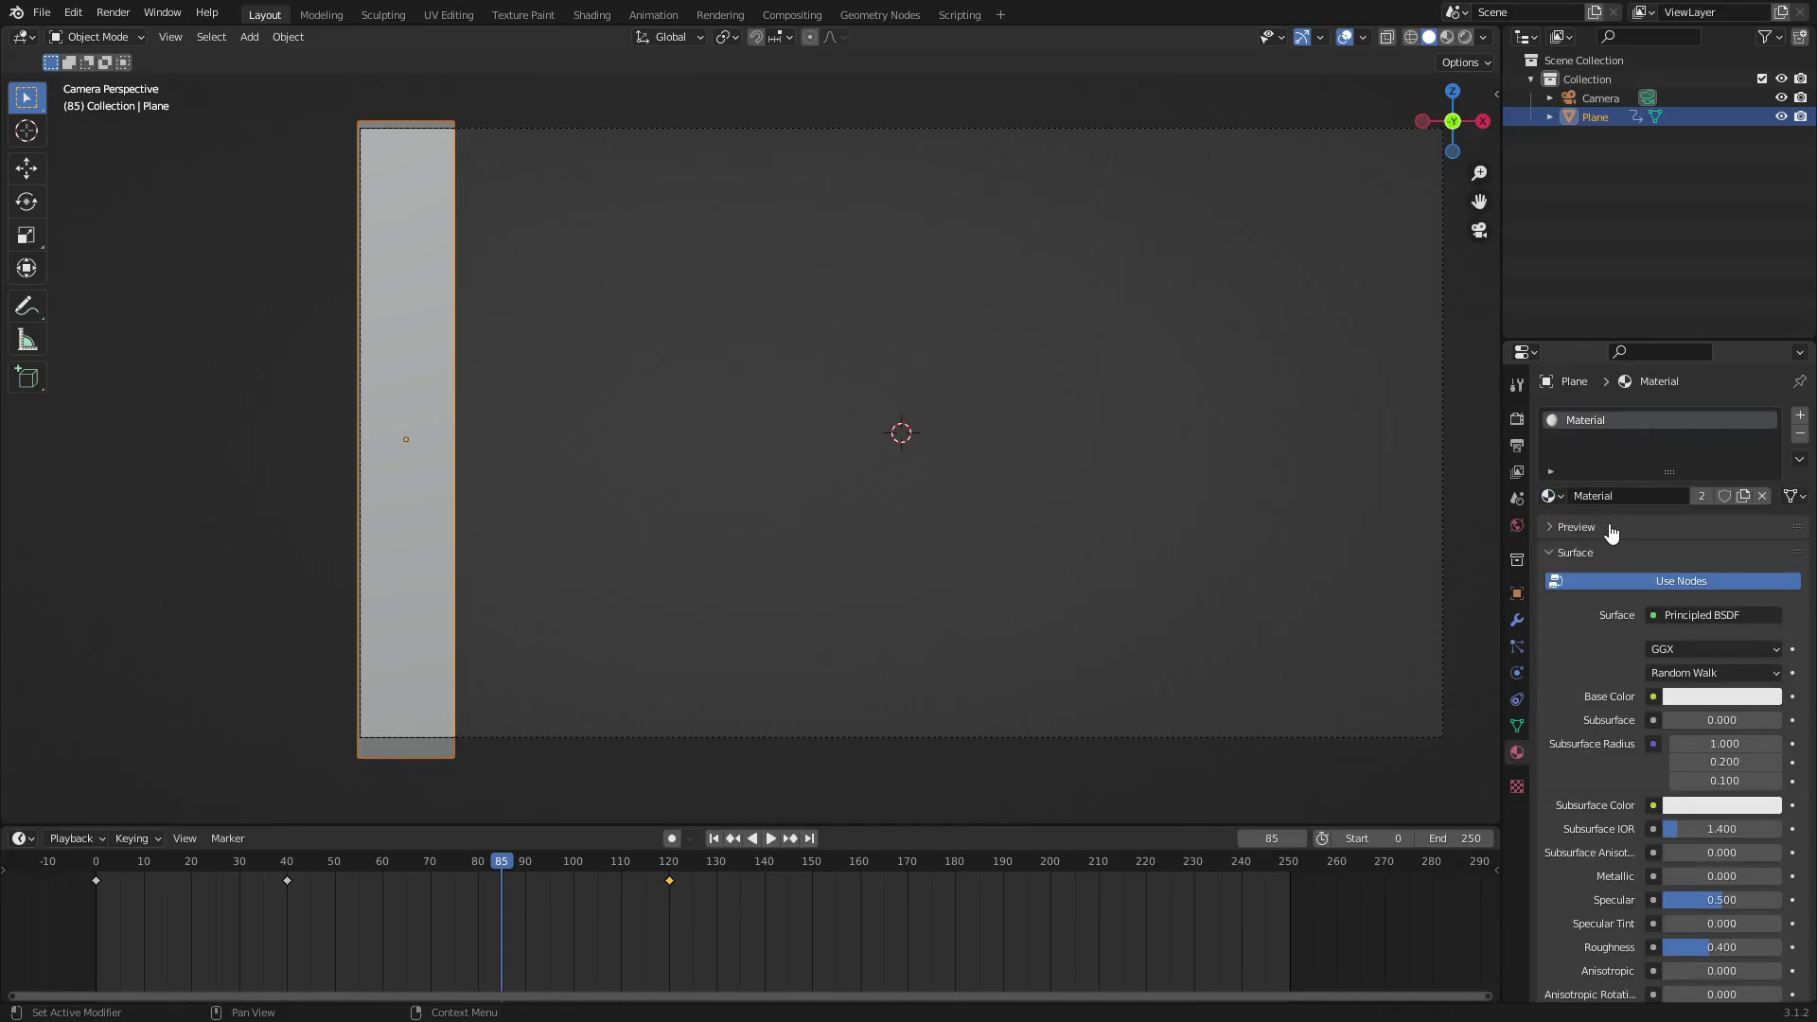
click(1645, 498)
key(BackSpace)
text(ice cream)
key(Return)
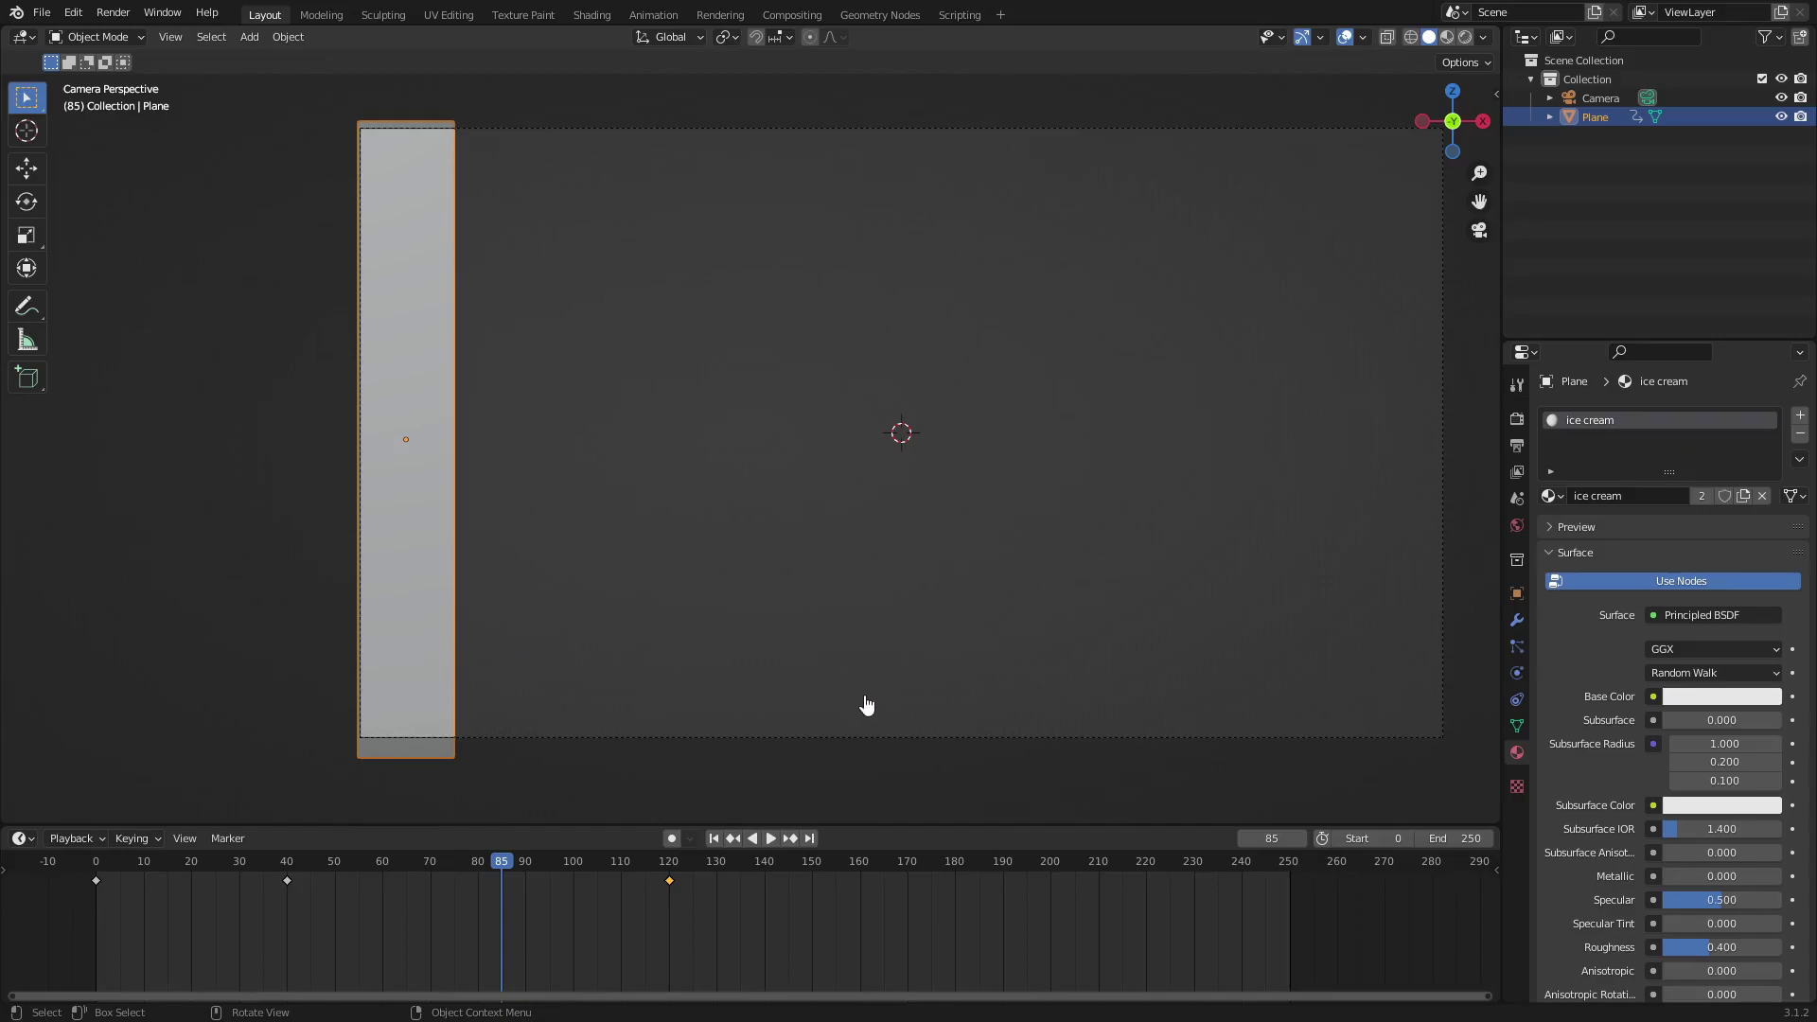
- Switch the material's surface to Emission with a light cyan colour
click(1736, 697)
click(1737, 619)
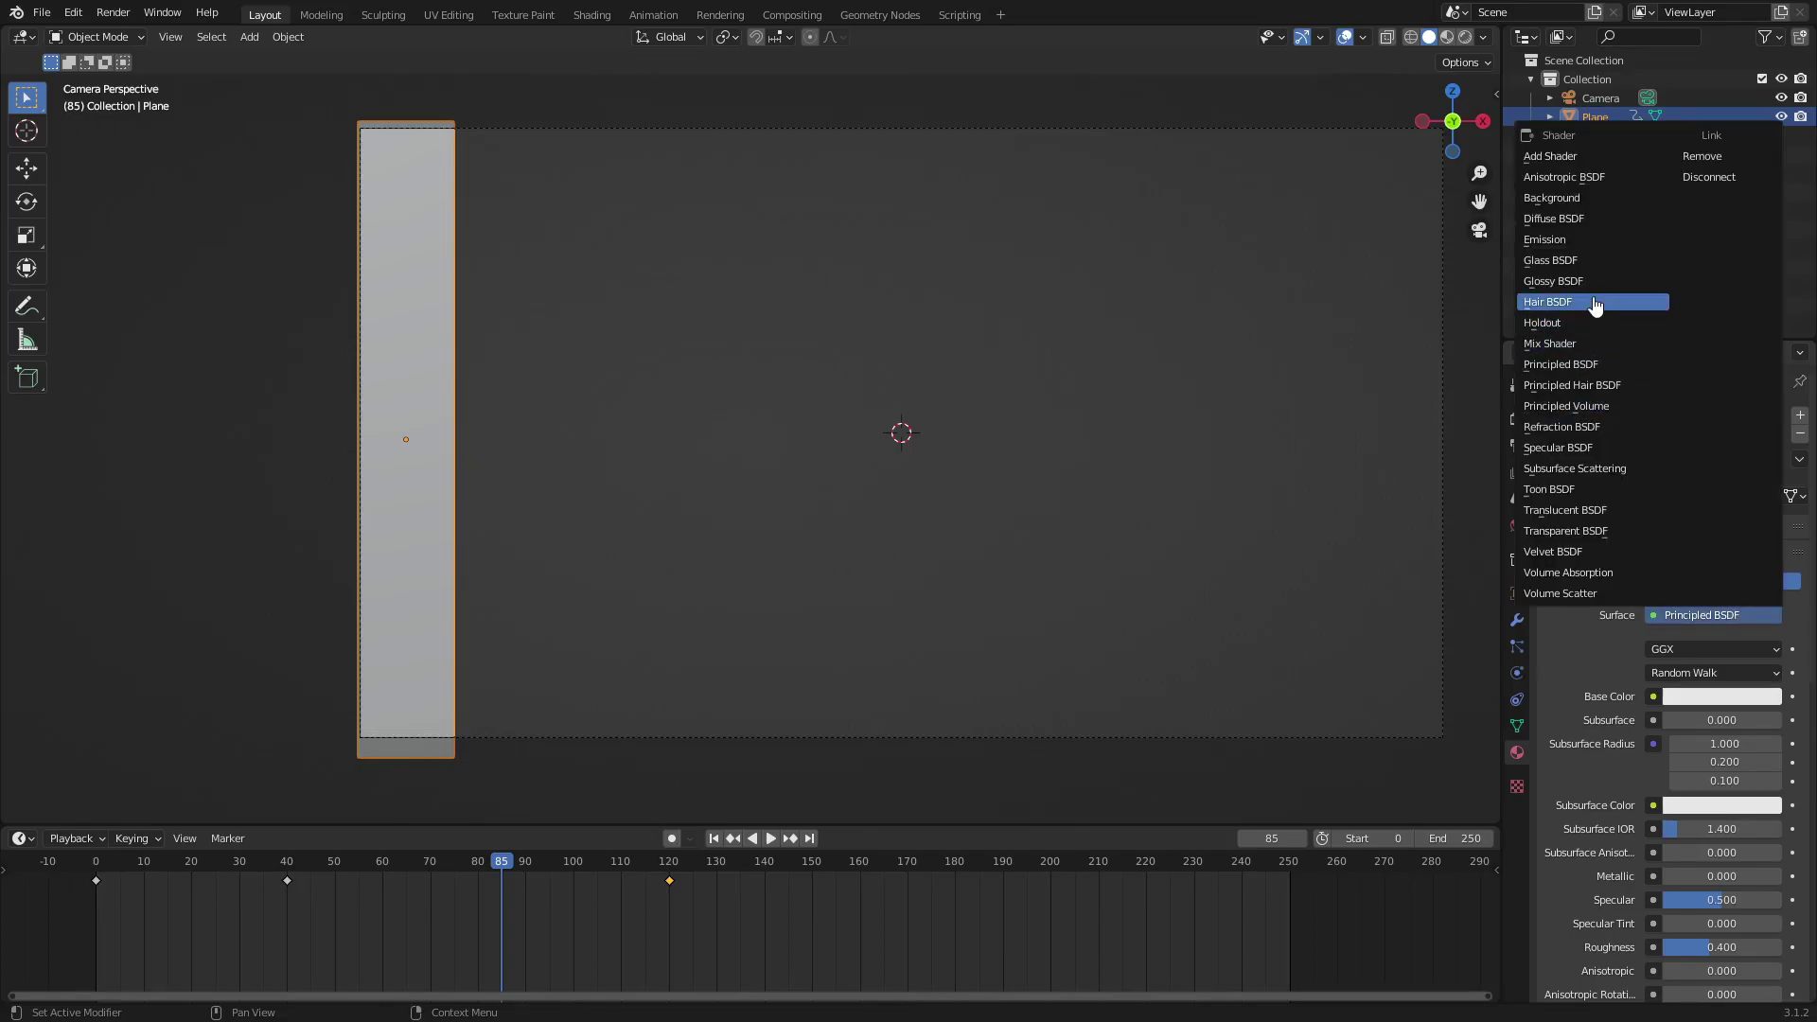
click(1588, 240)
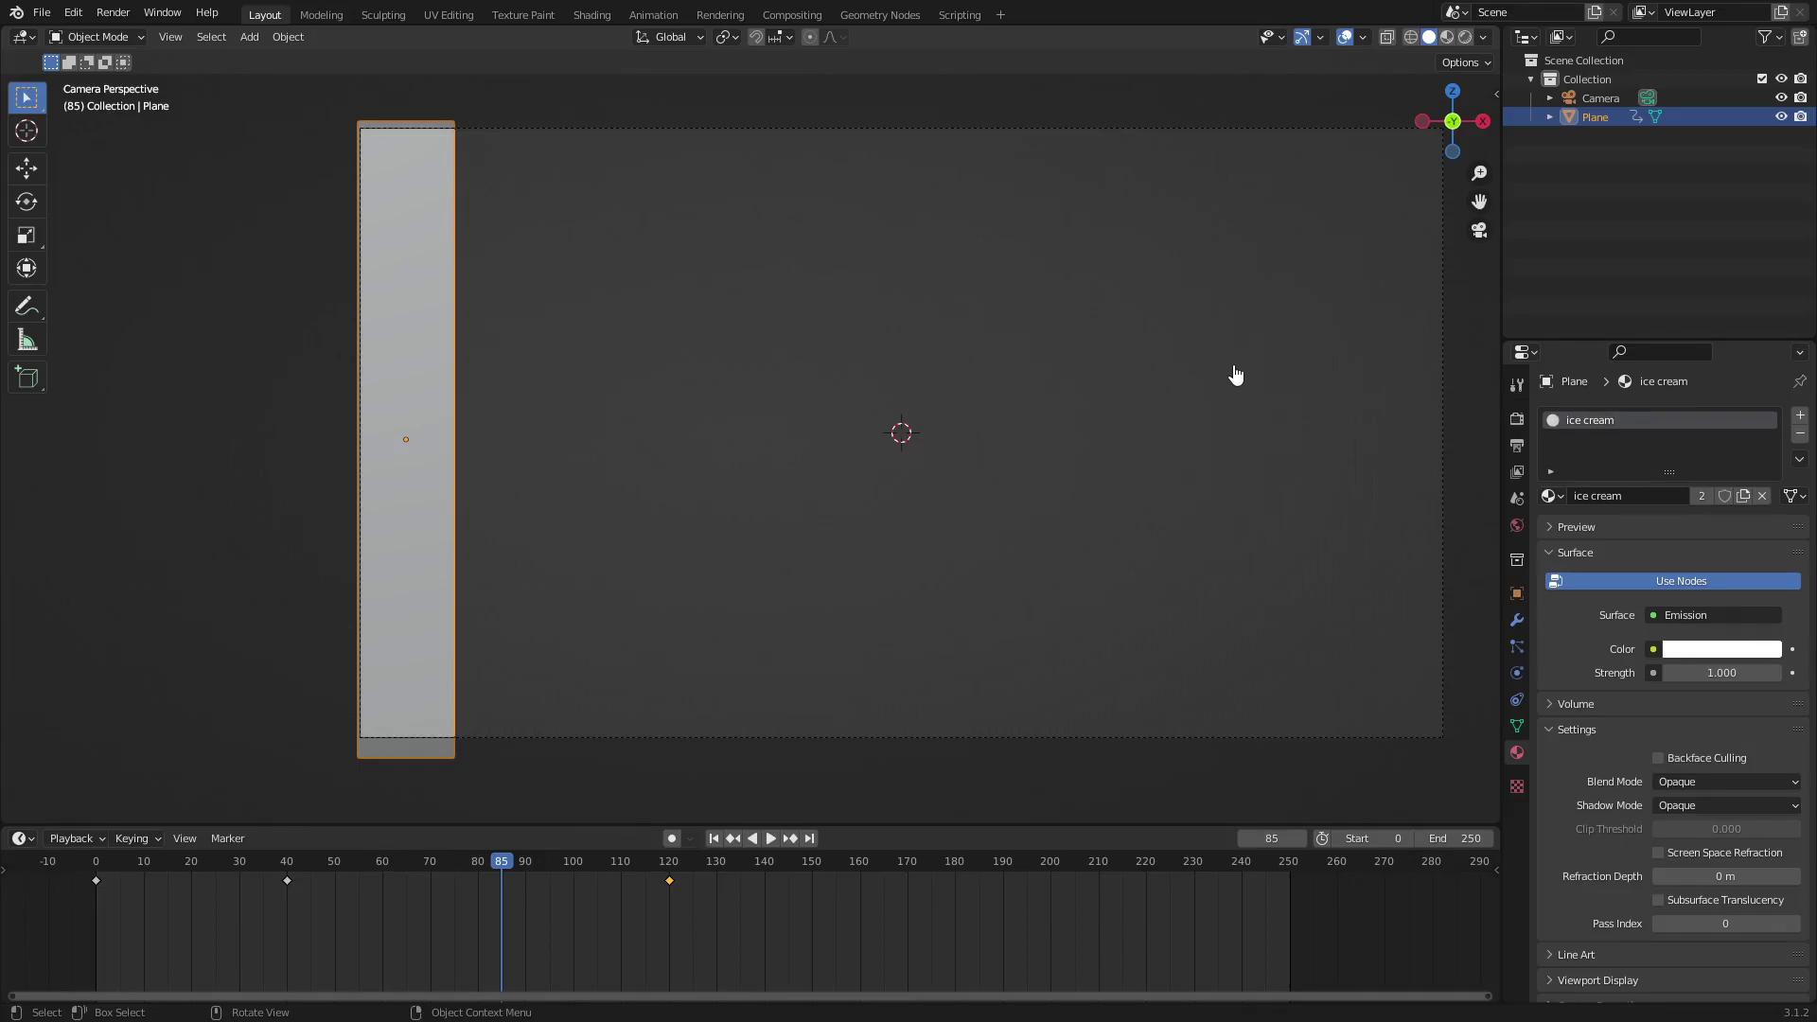
click(1732, 651)
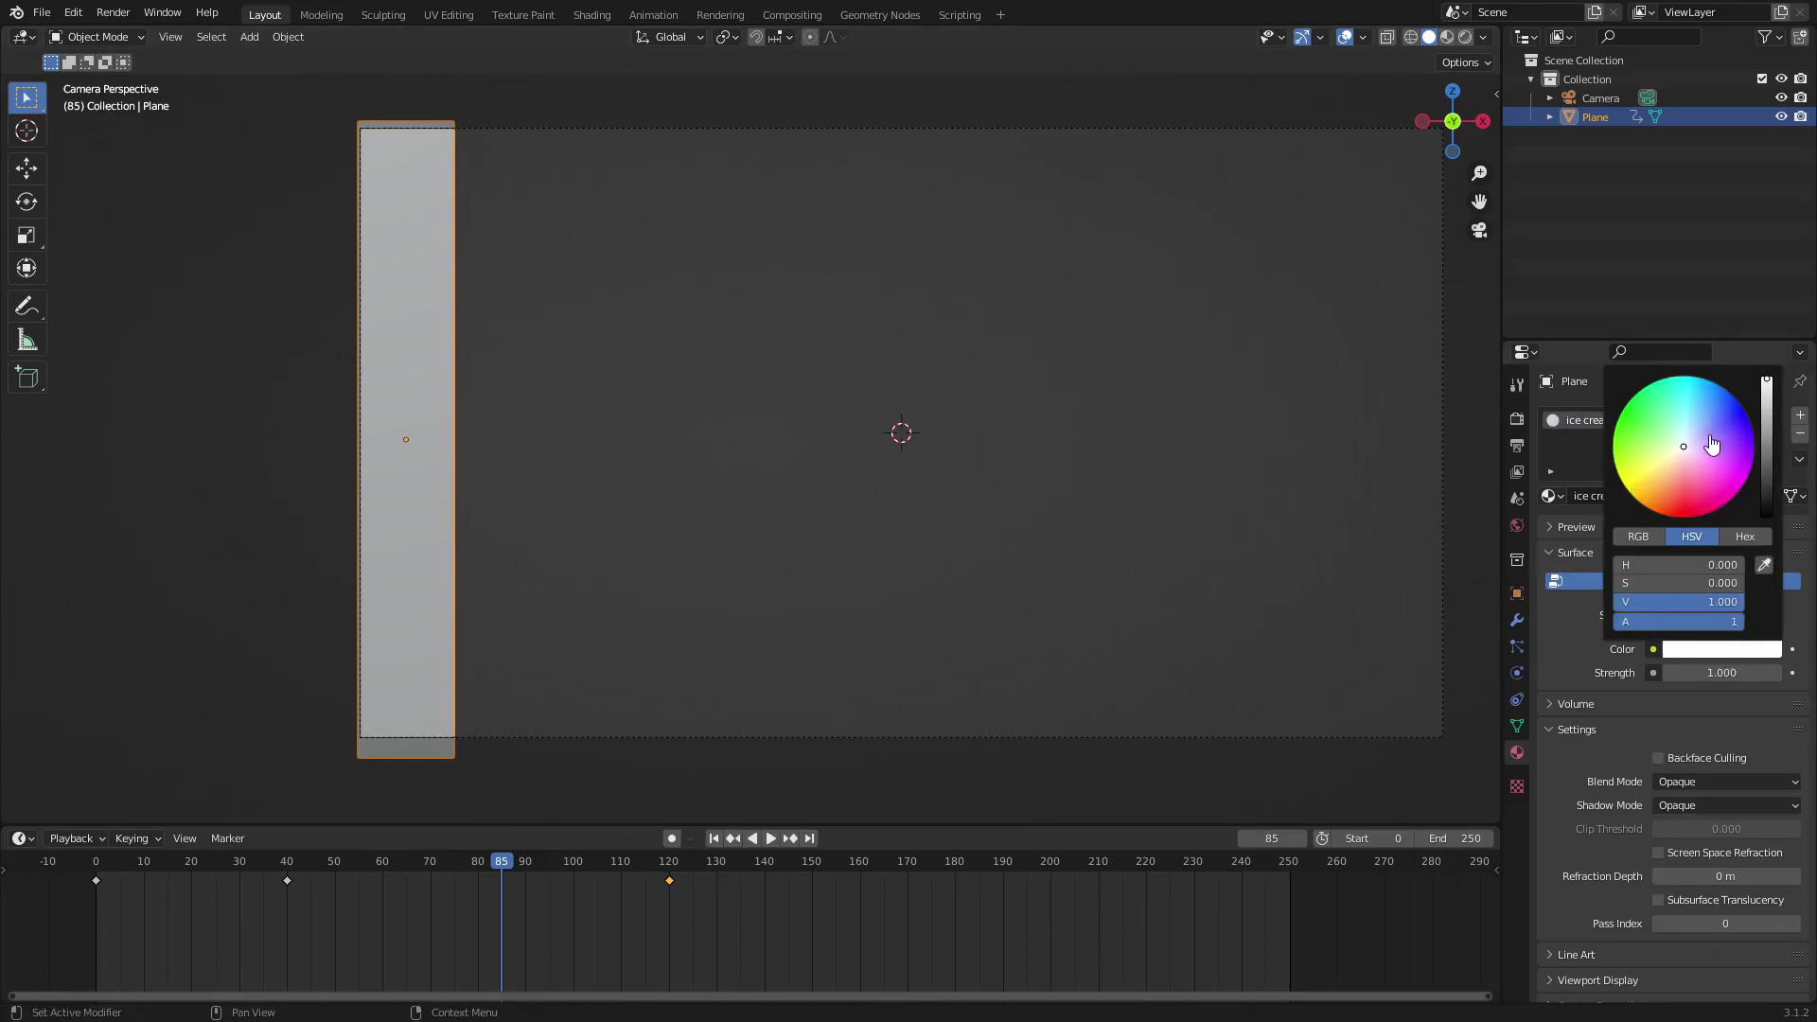
drag(1709, 421, 1698, 403)
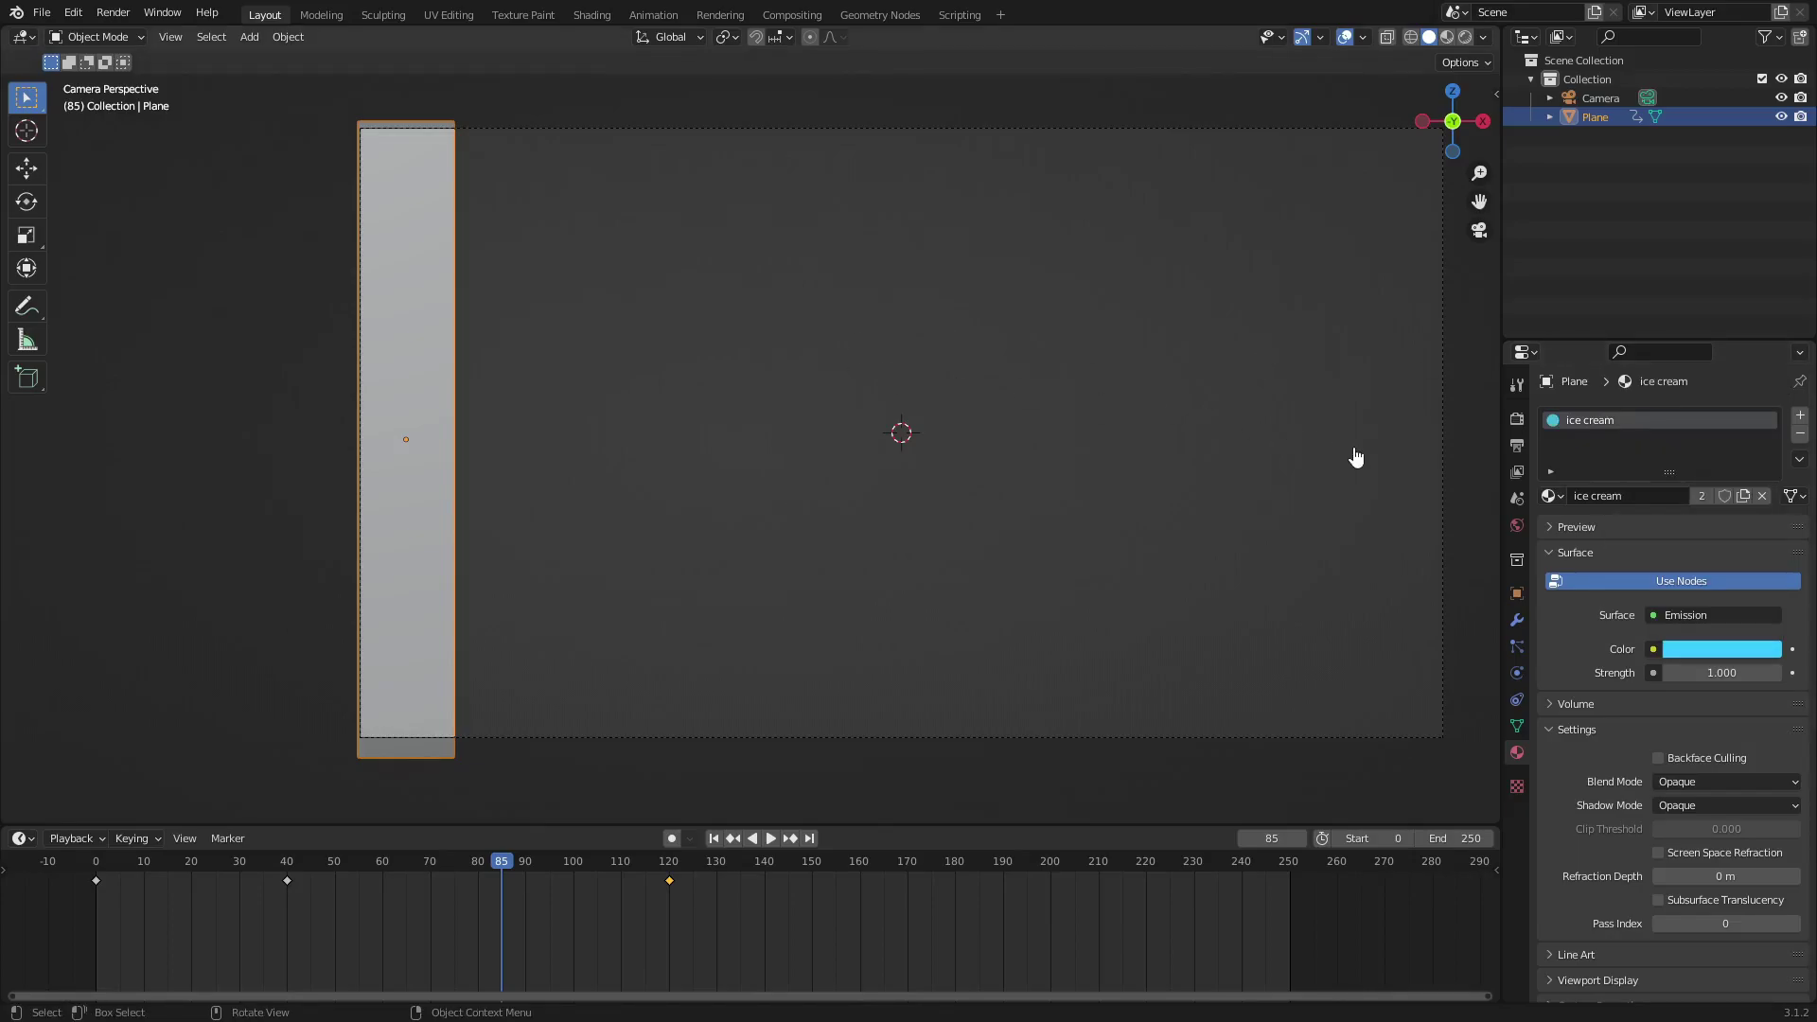
- Set the Color Management view transform to Standard
click(1517, 417)
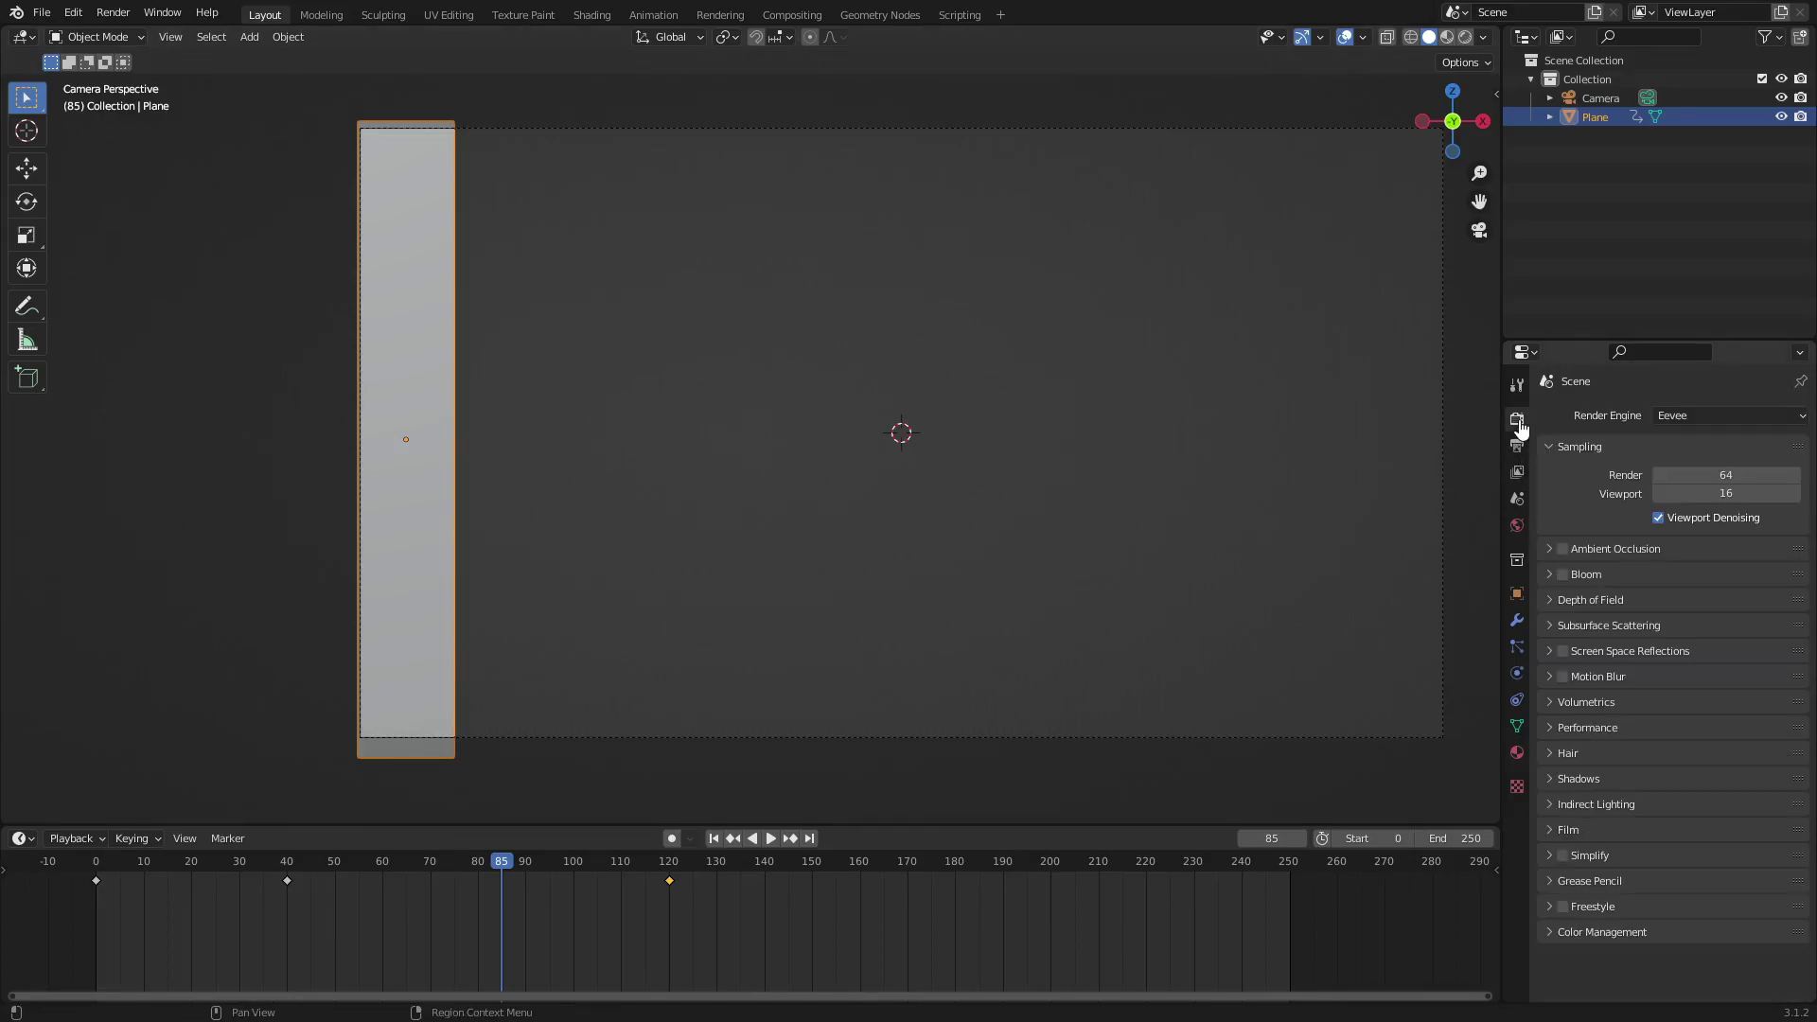
click(1623, 933)
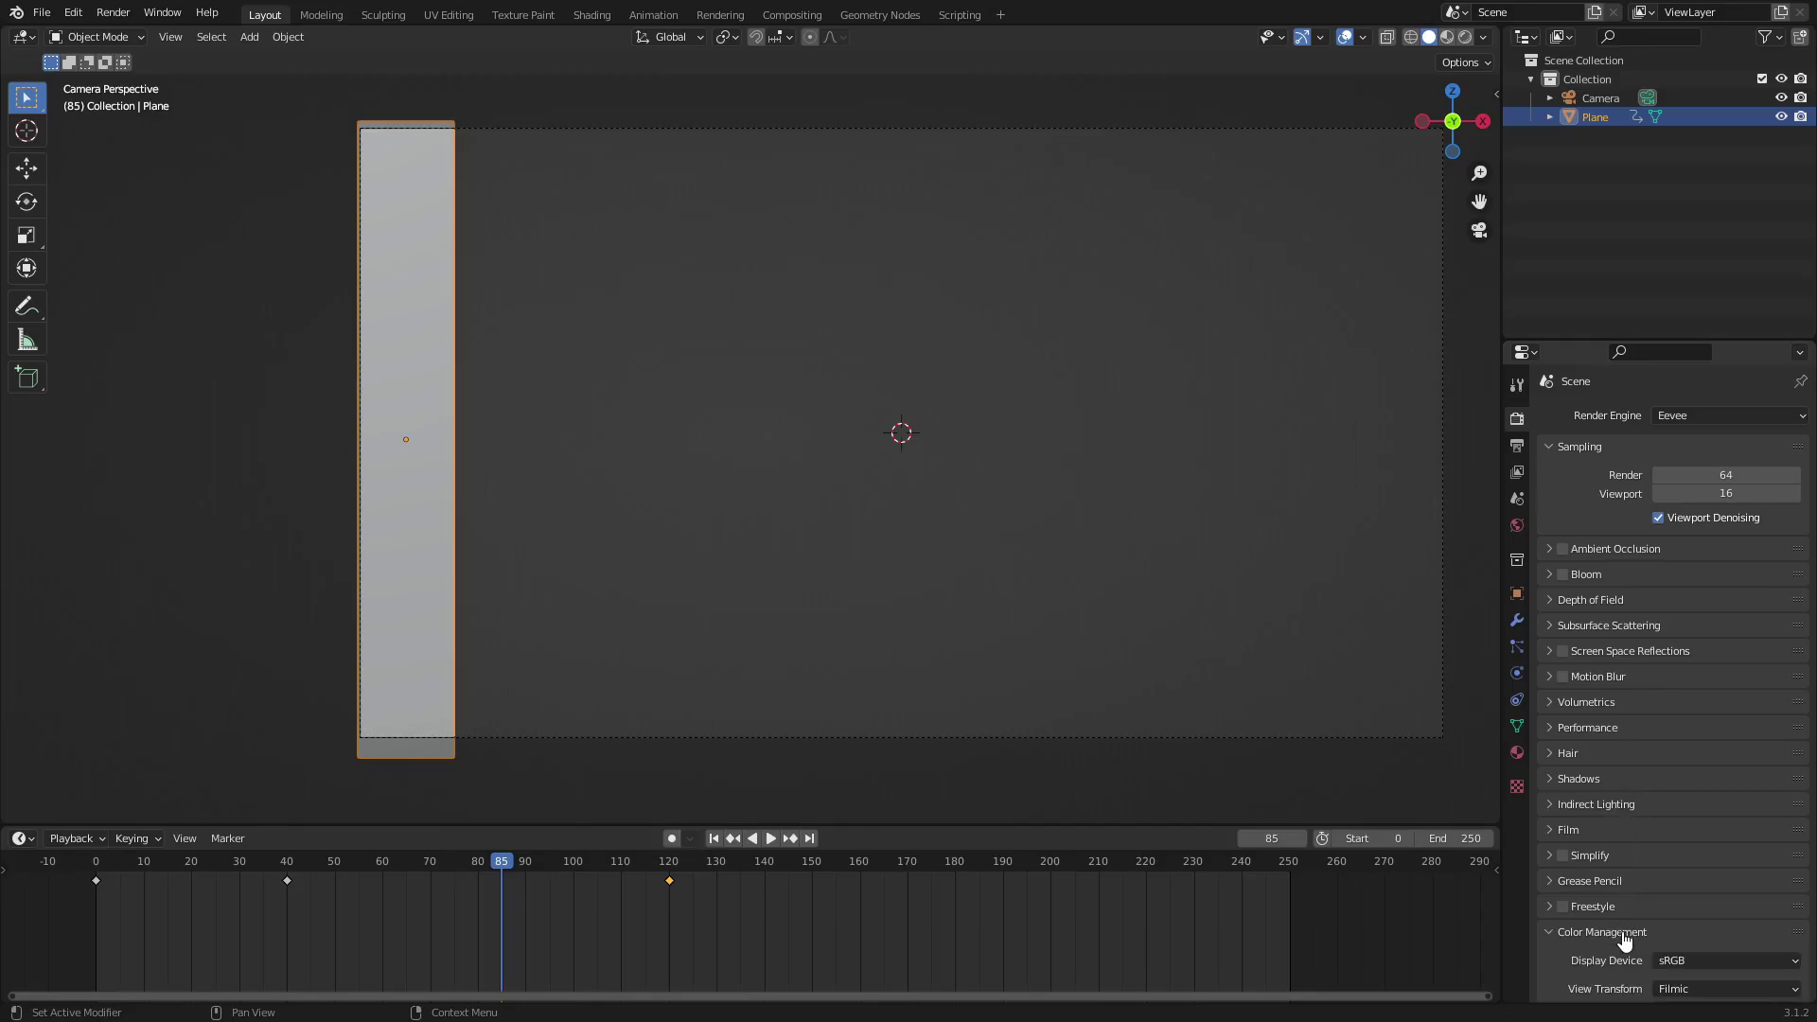
scroll(1624, 908, down, 3)
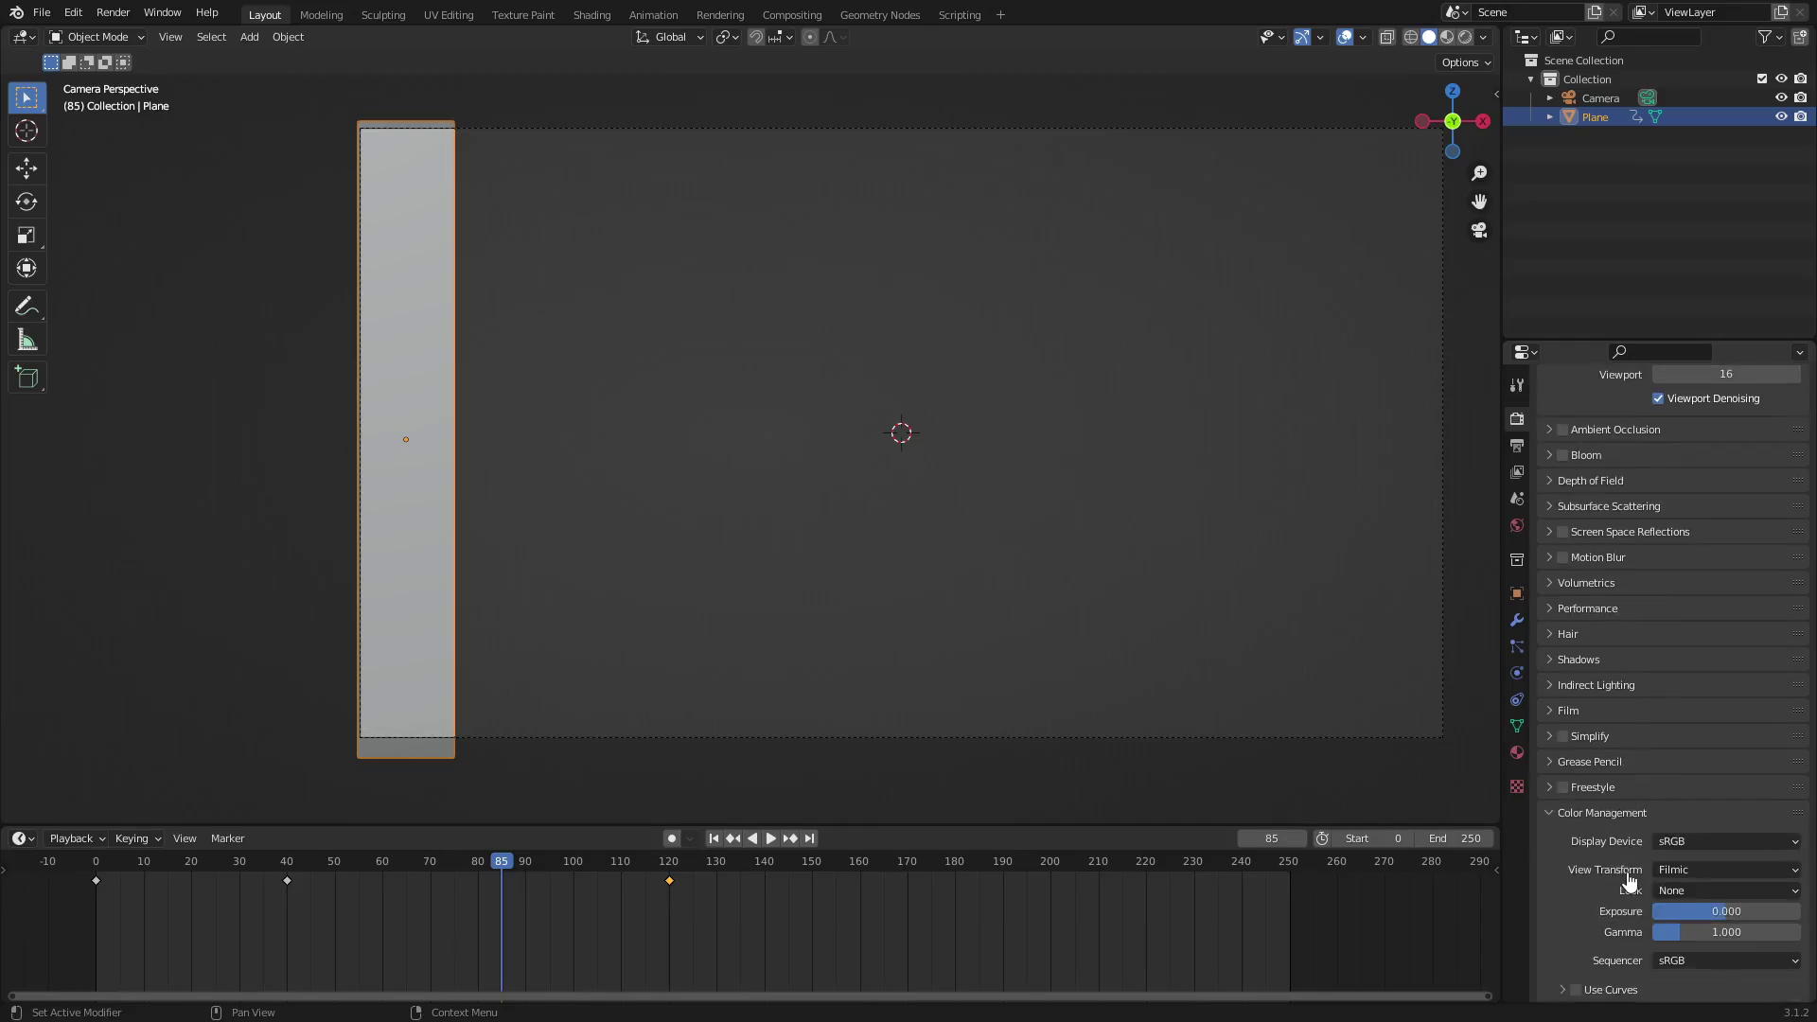
click(1722, 870)
click(1718, 889)
click(1568, 815)
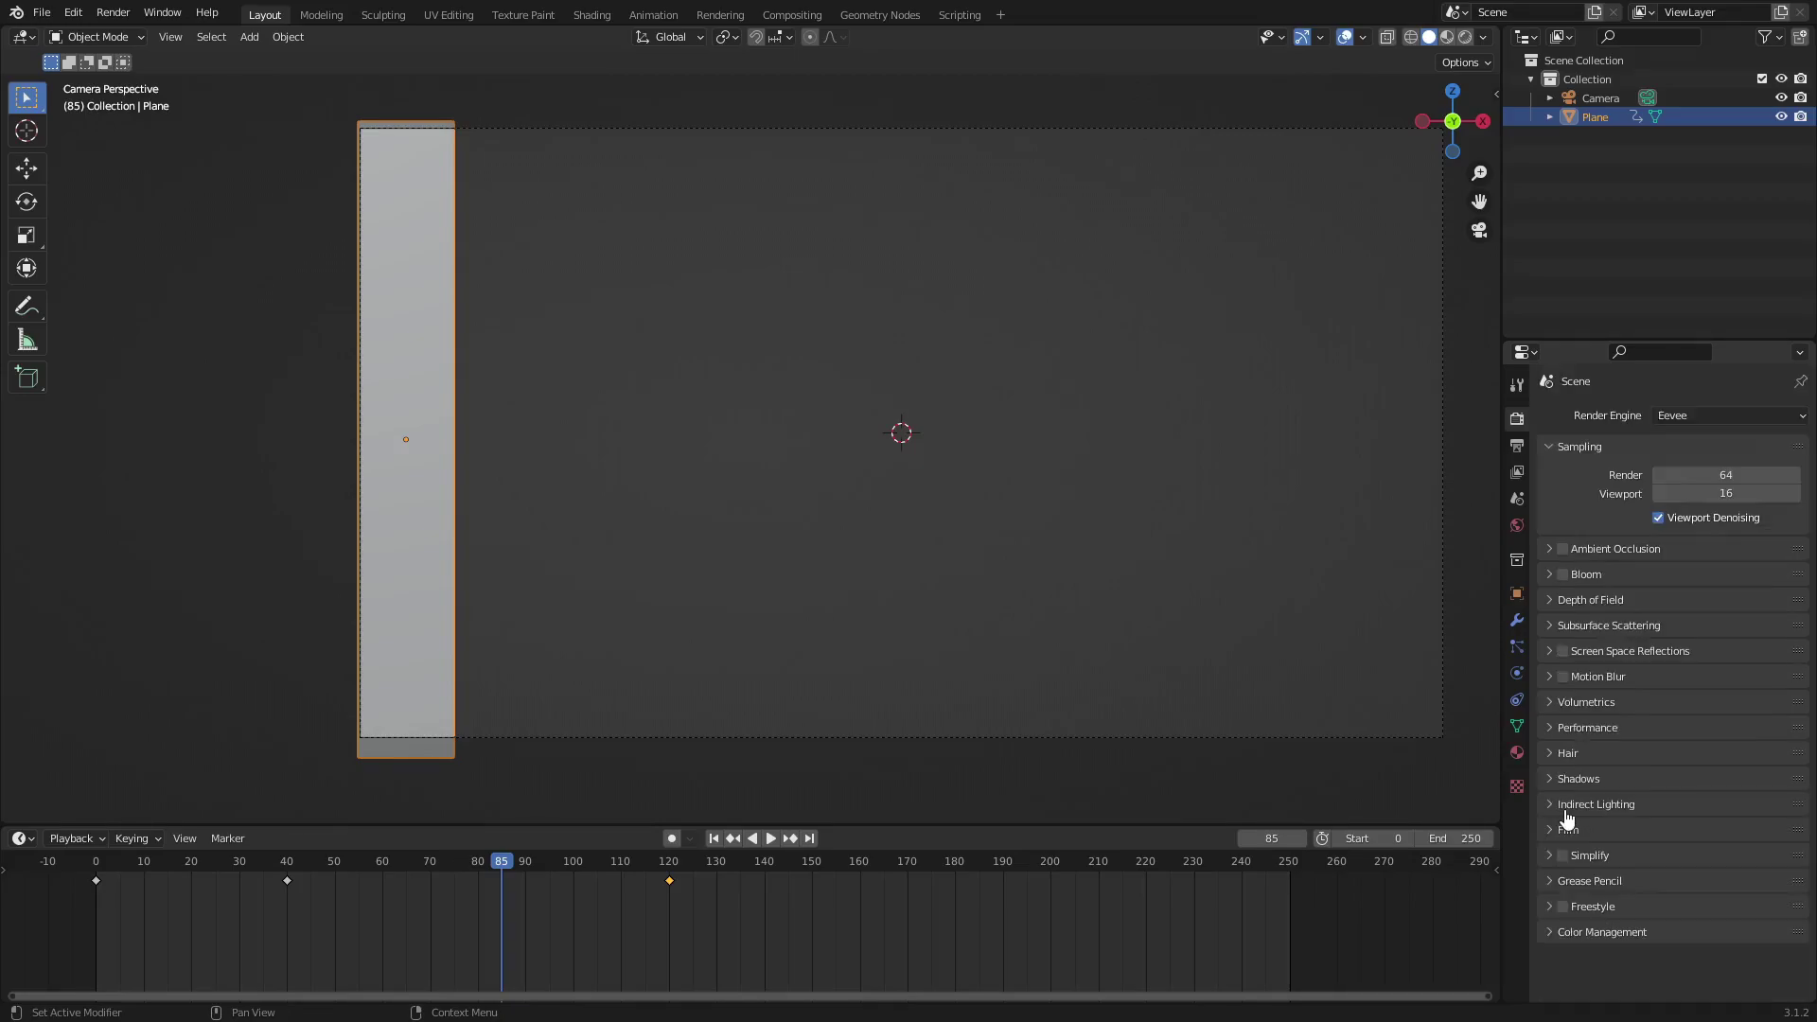
- Make the world background colour black and return to frame 0
click(1517, 526)
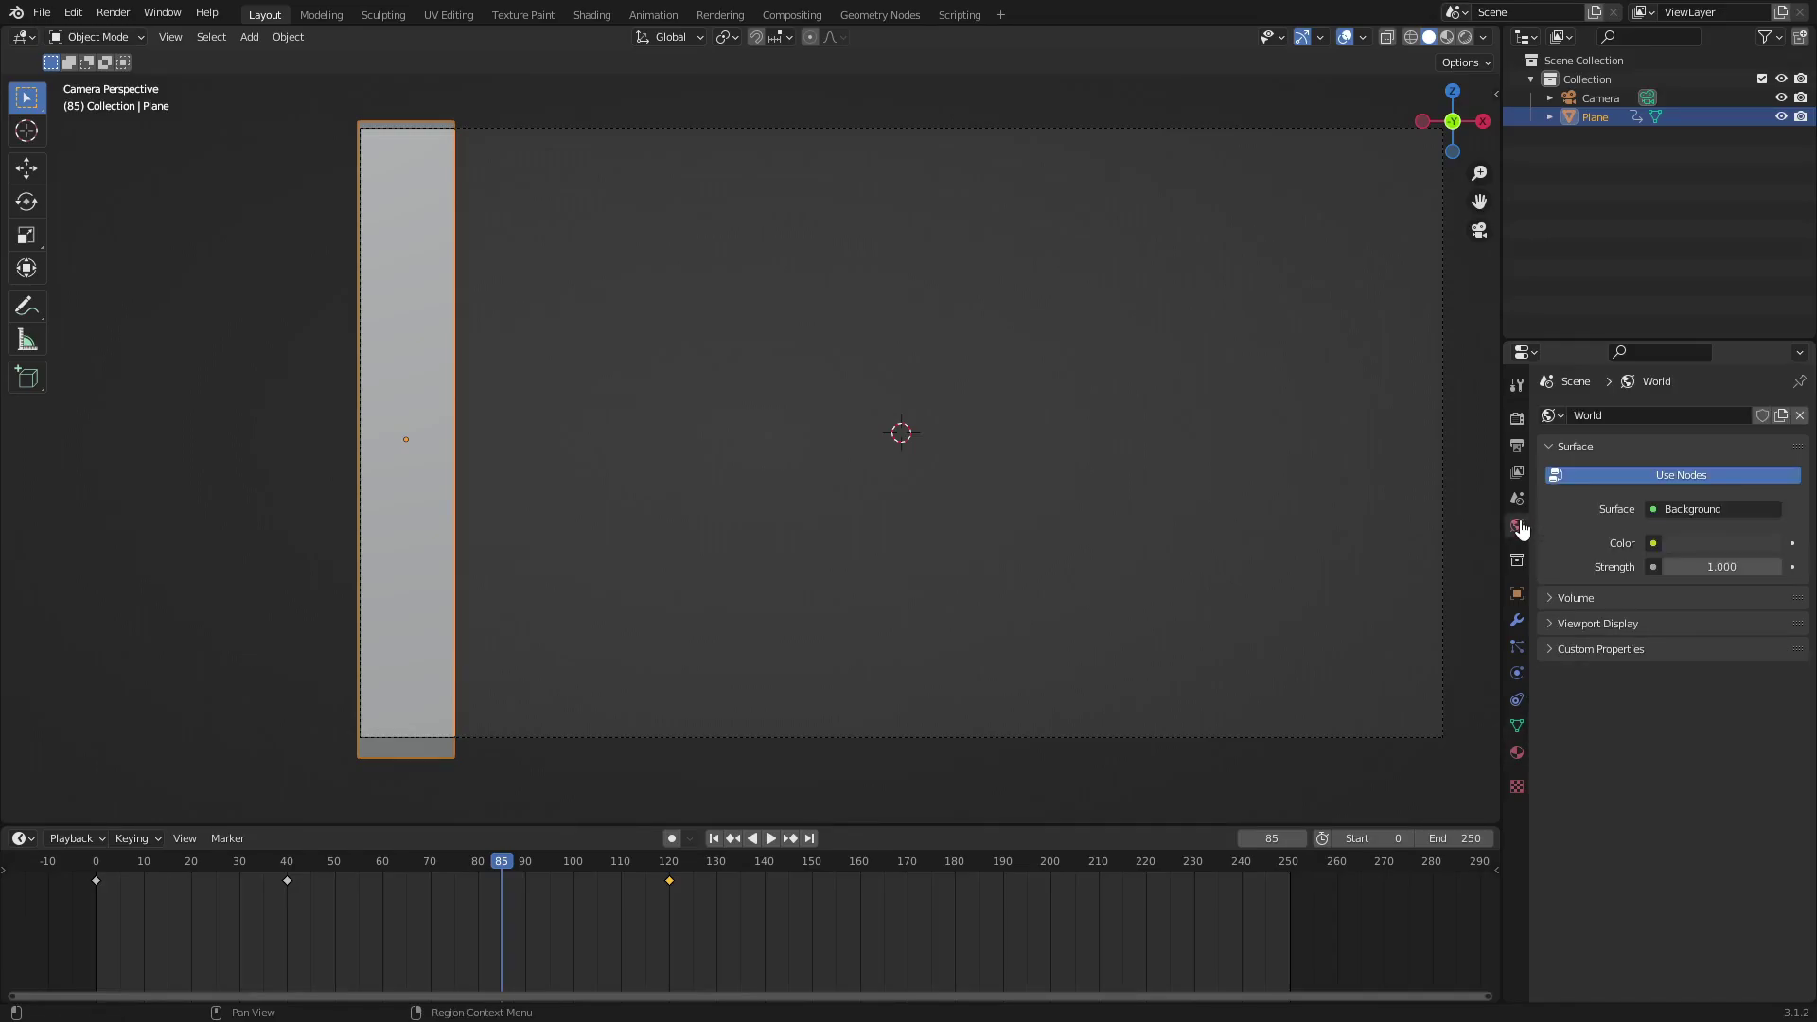
click(1721, 547)
drag(1772, 394, 1769, 409)
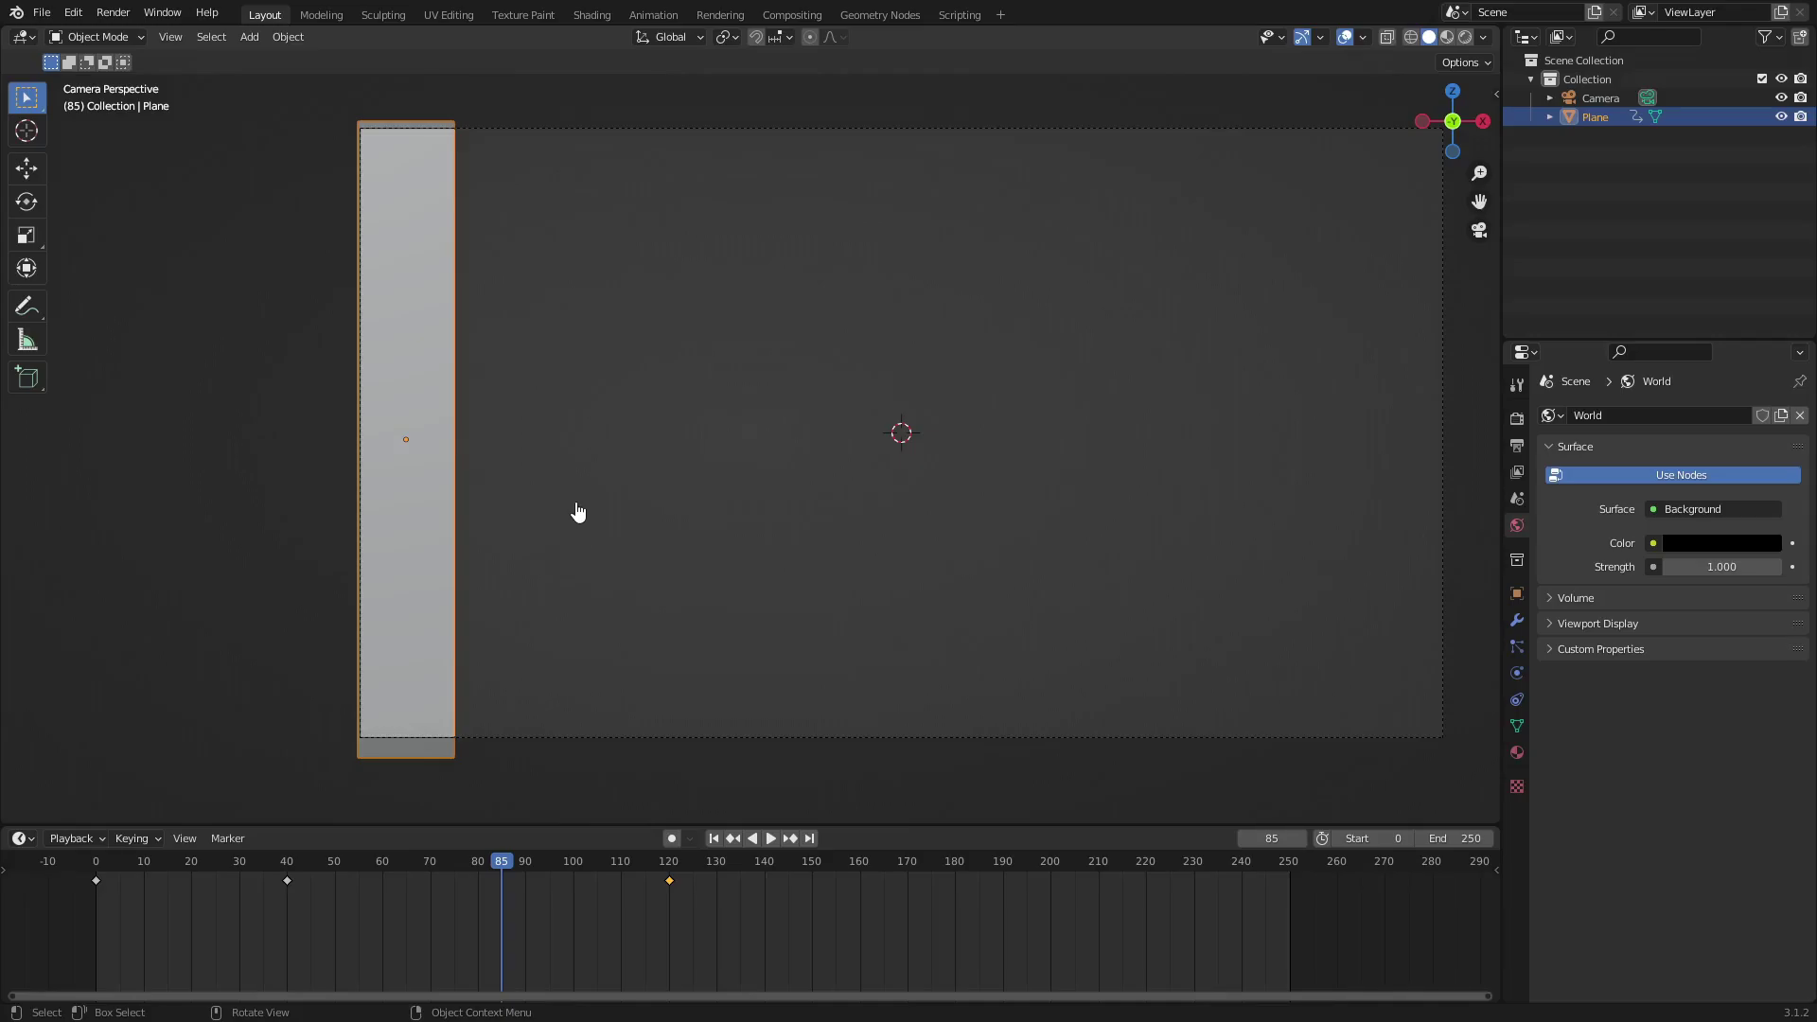
key(shift+Left)
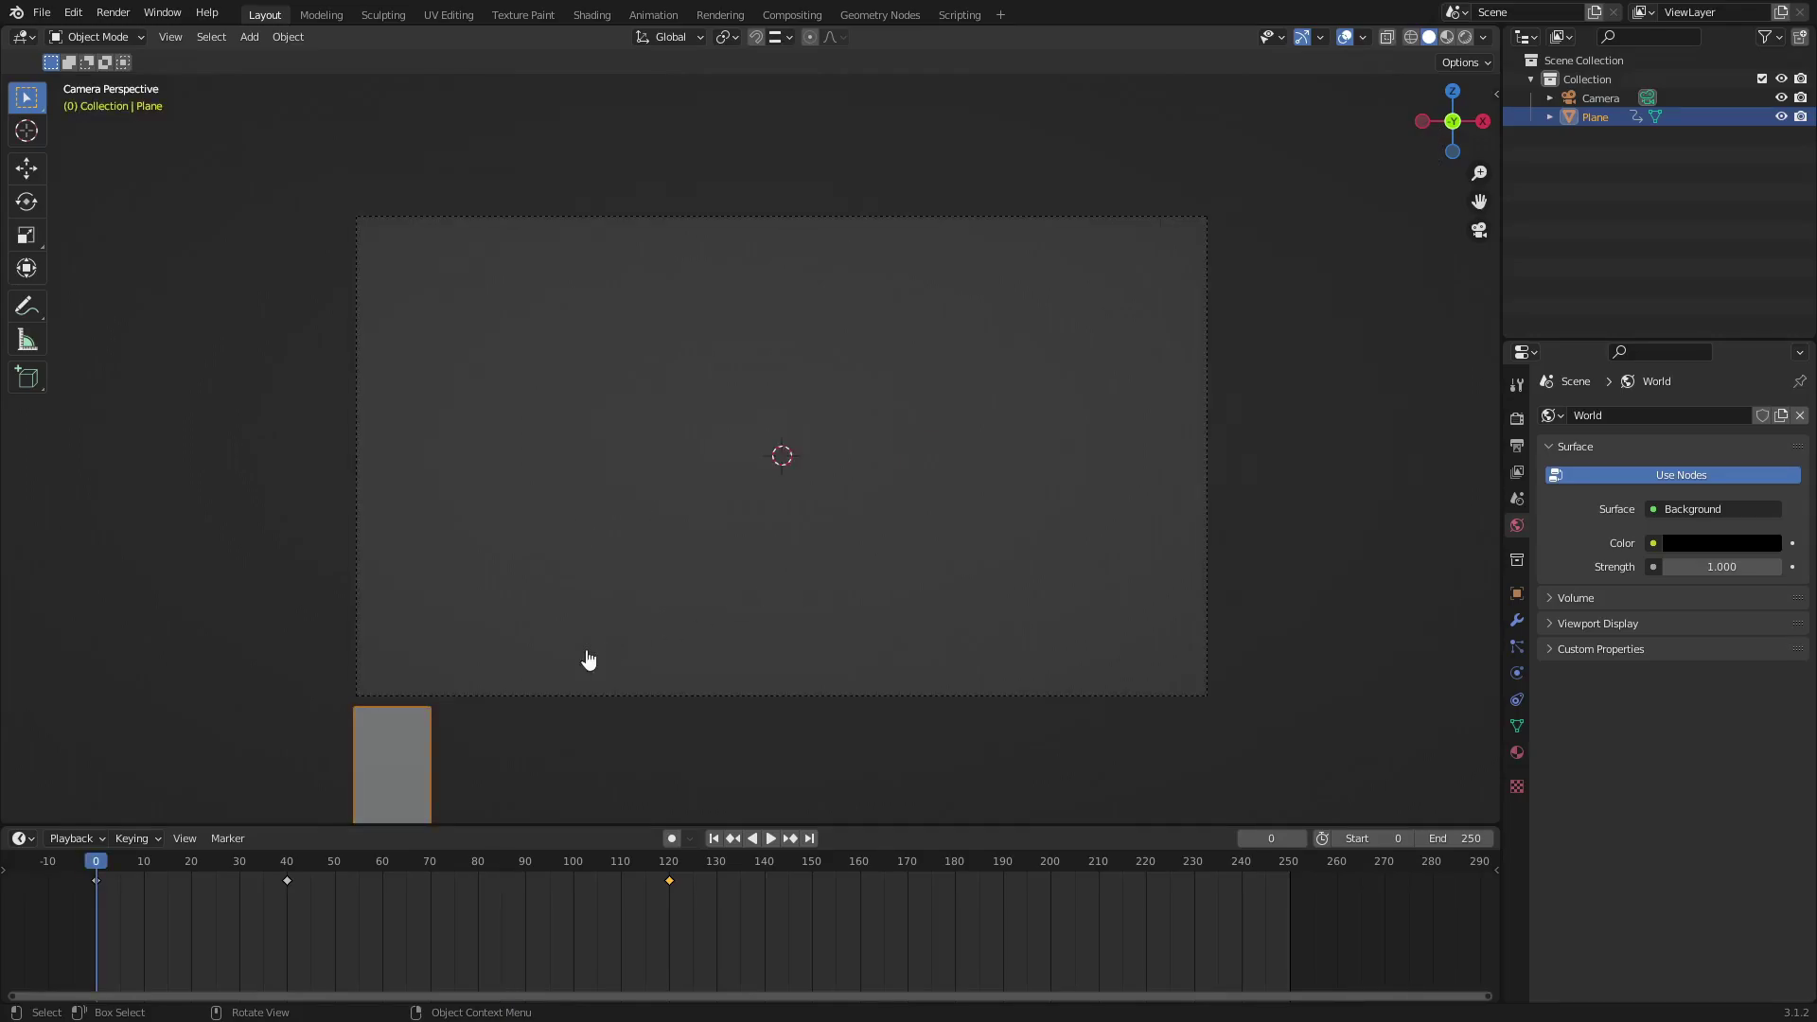
- Scrub the animation, enlarge the timeline, and reveal its Summary channel beside the keys at 0, 40 and 120
drag(146, 866, 437, 735)
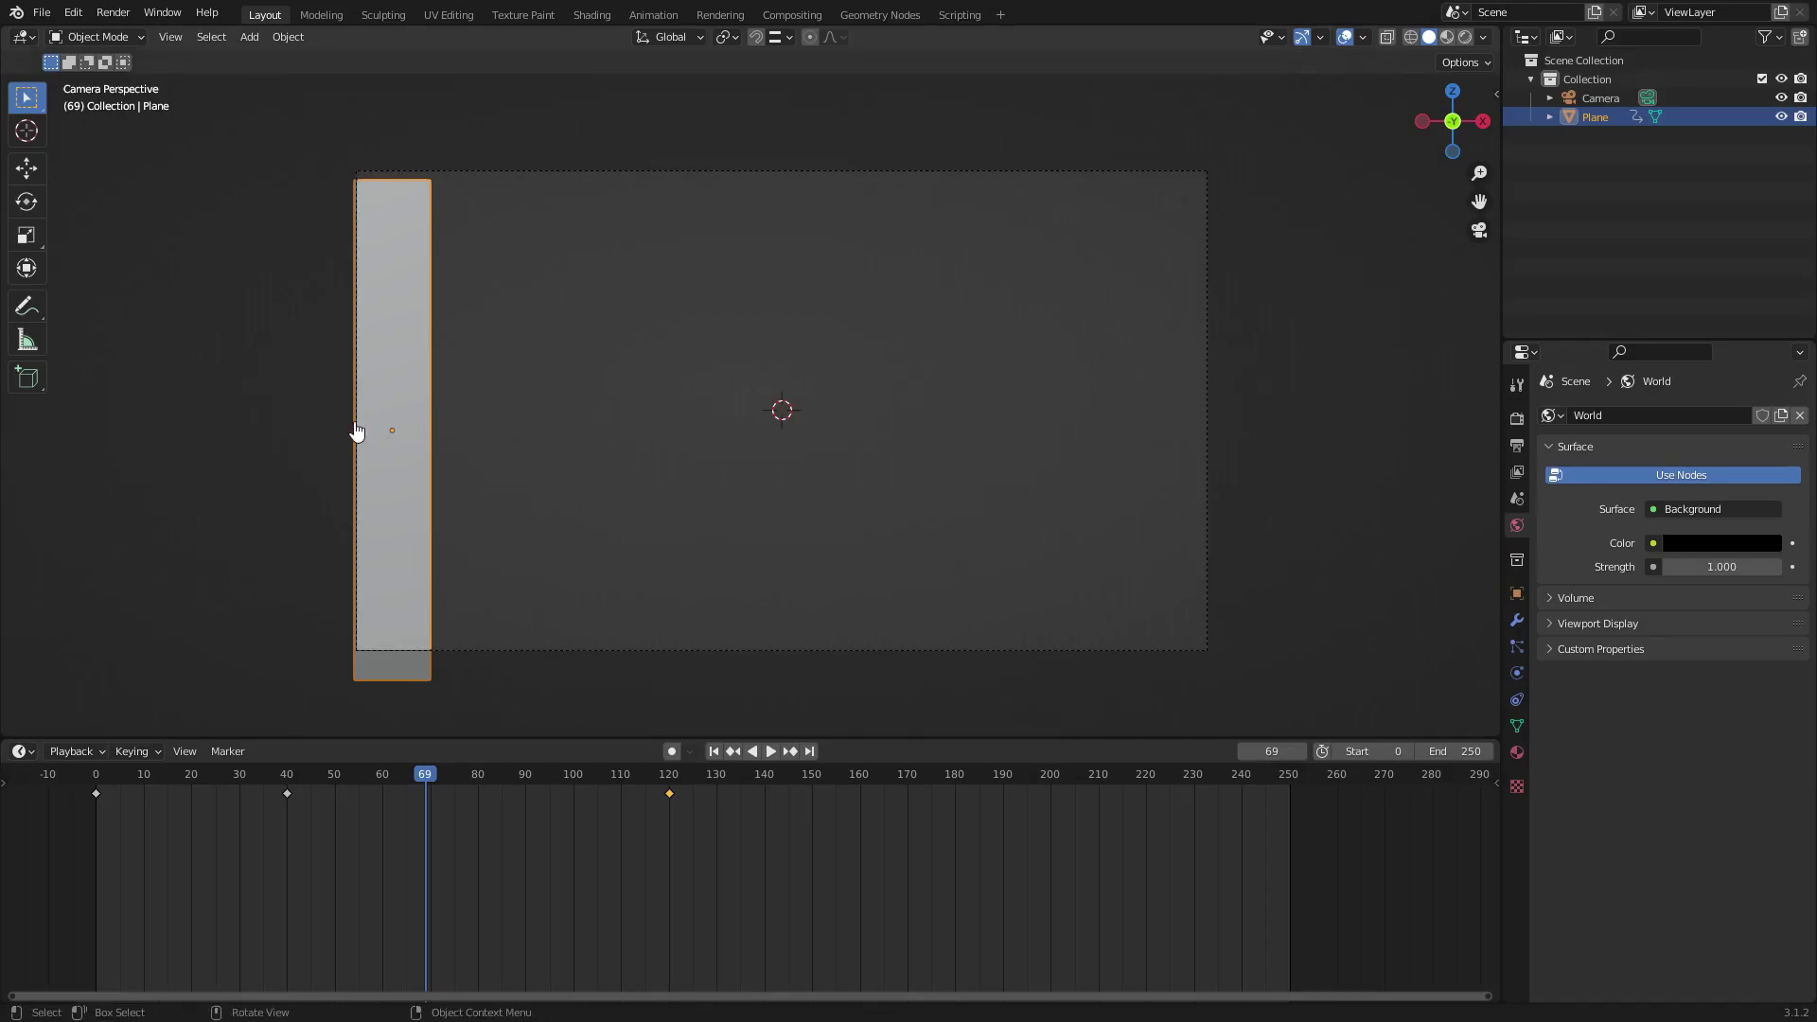
drag(441, 738, 470, 632)
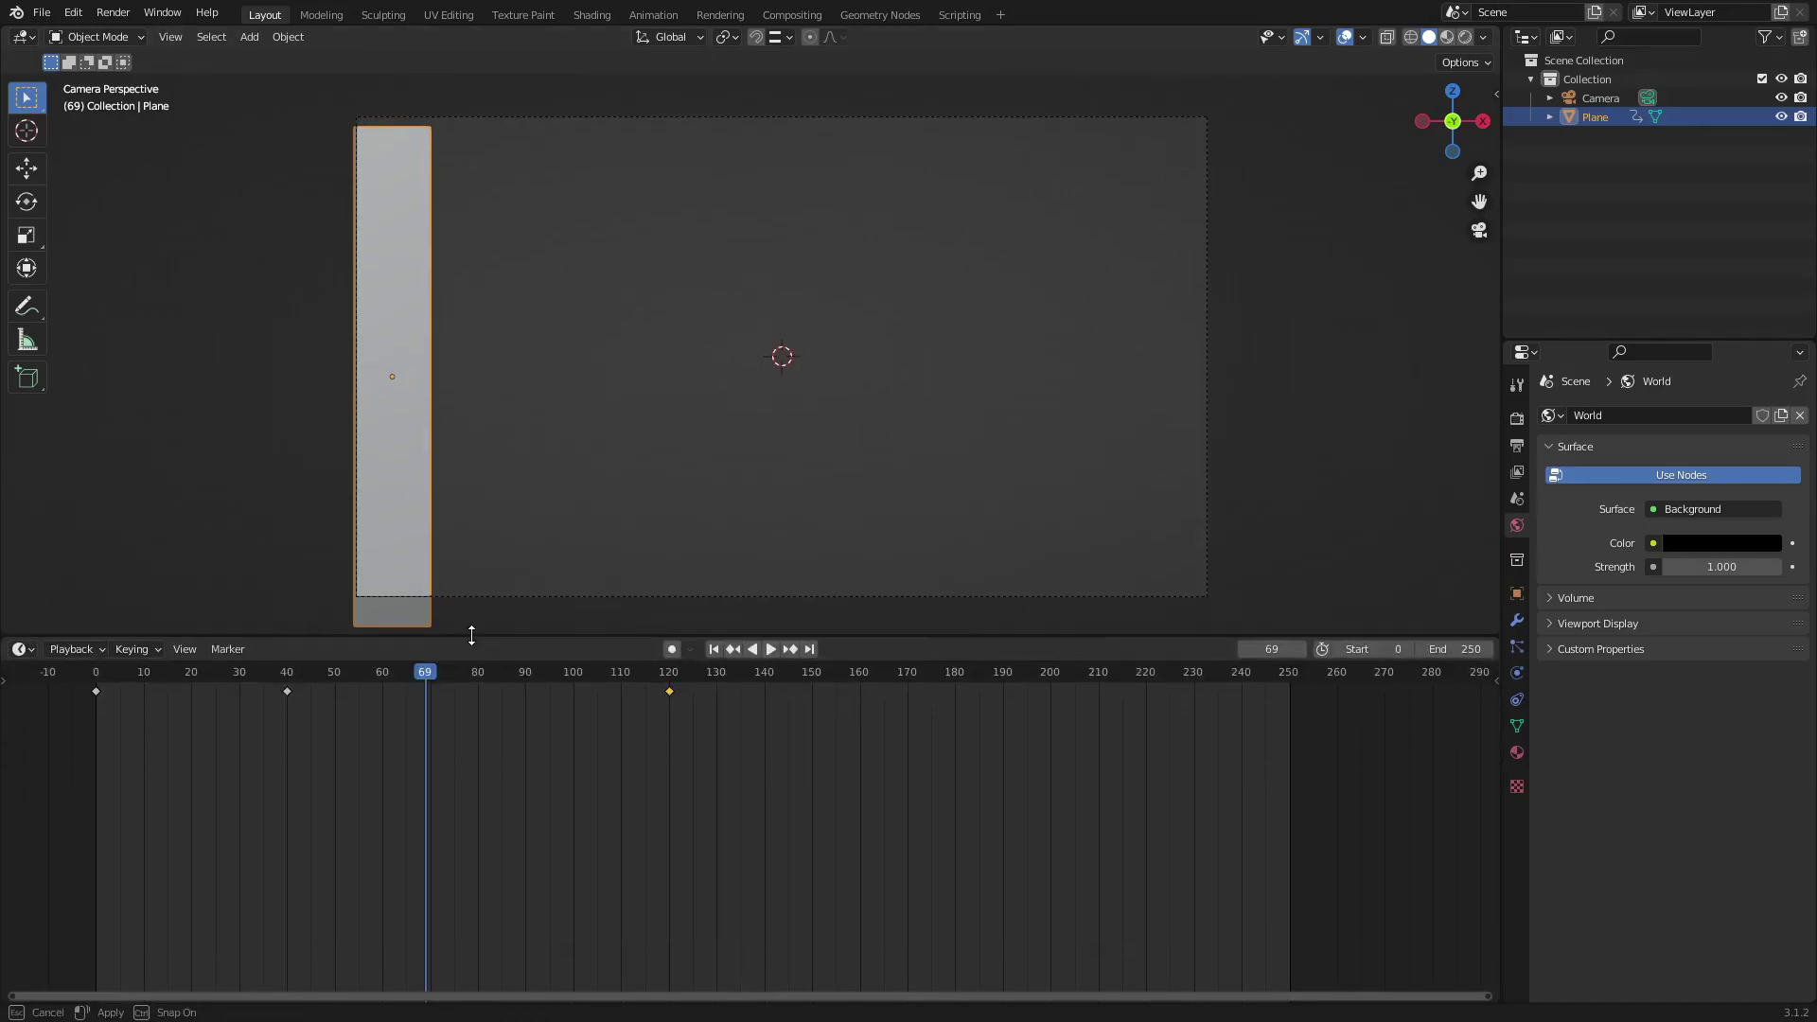
click(8, 678)
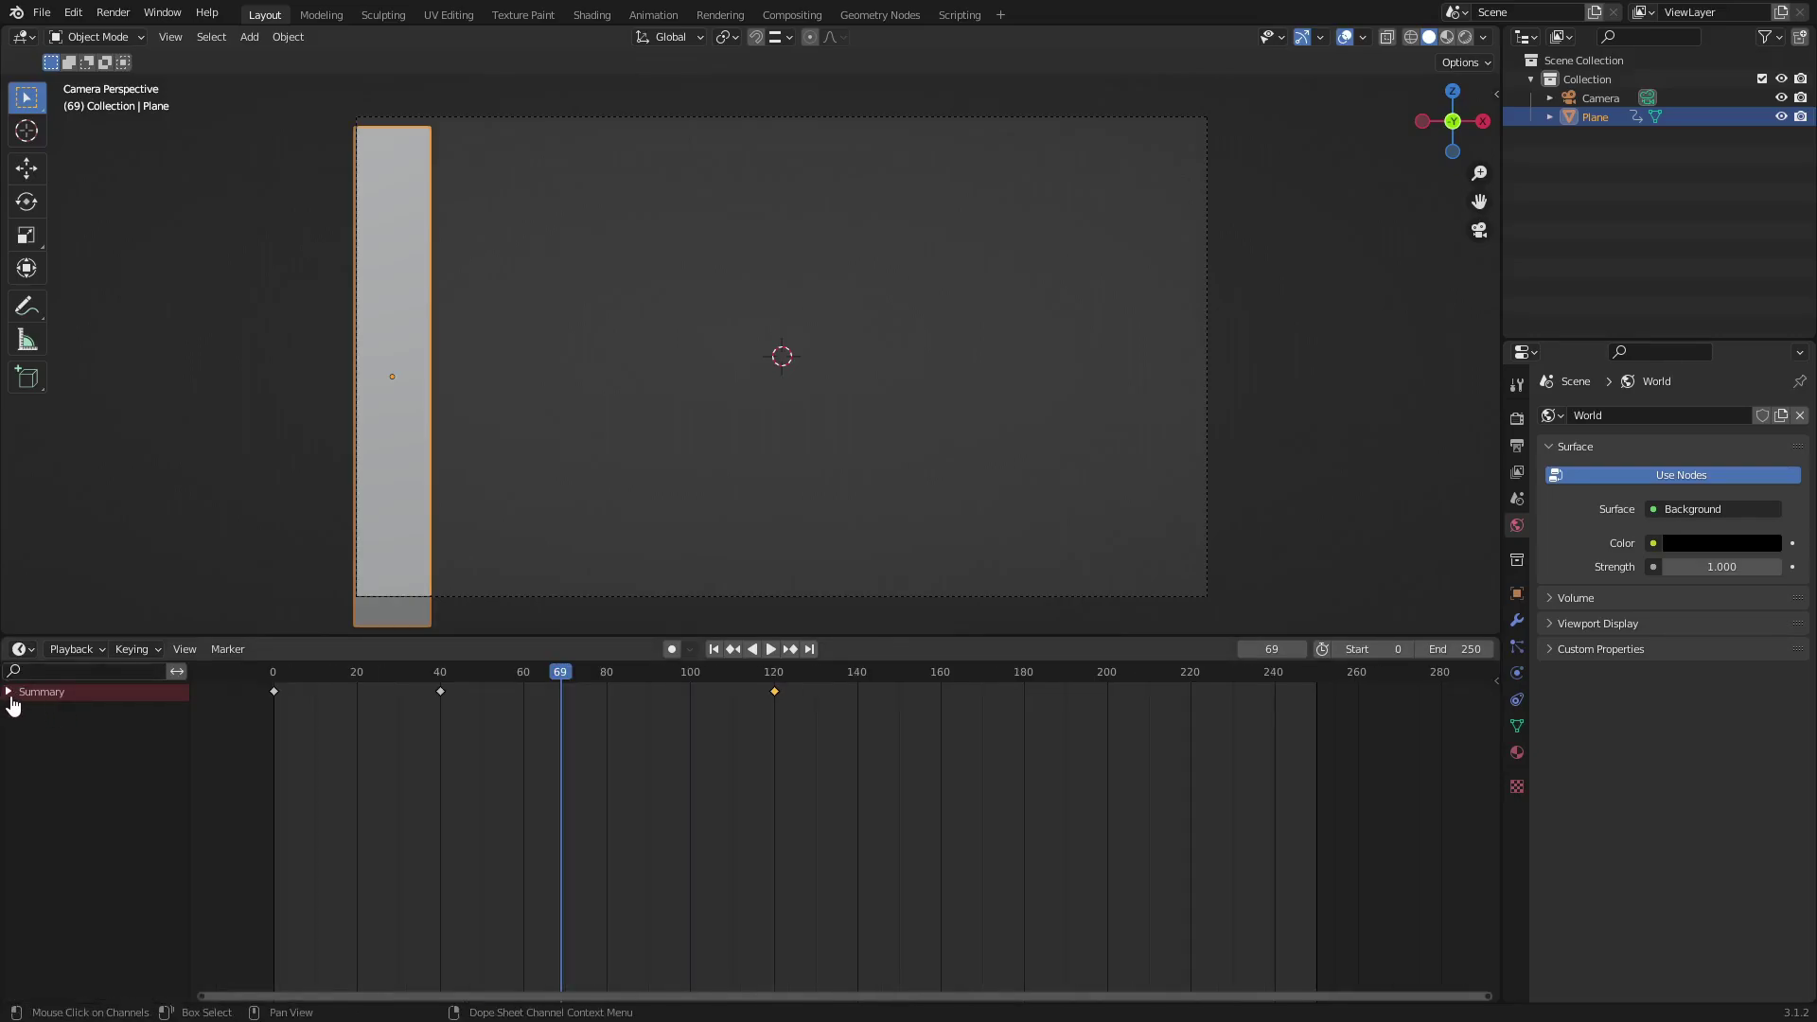
- Expand Summary and Object Transforms to show the plane's location channels, selecting X Location
click(8, 693)
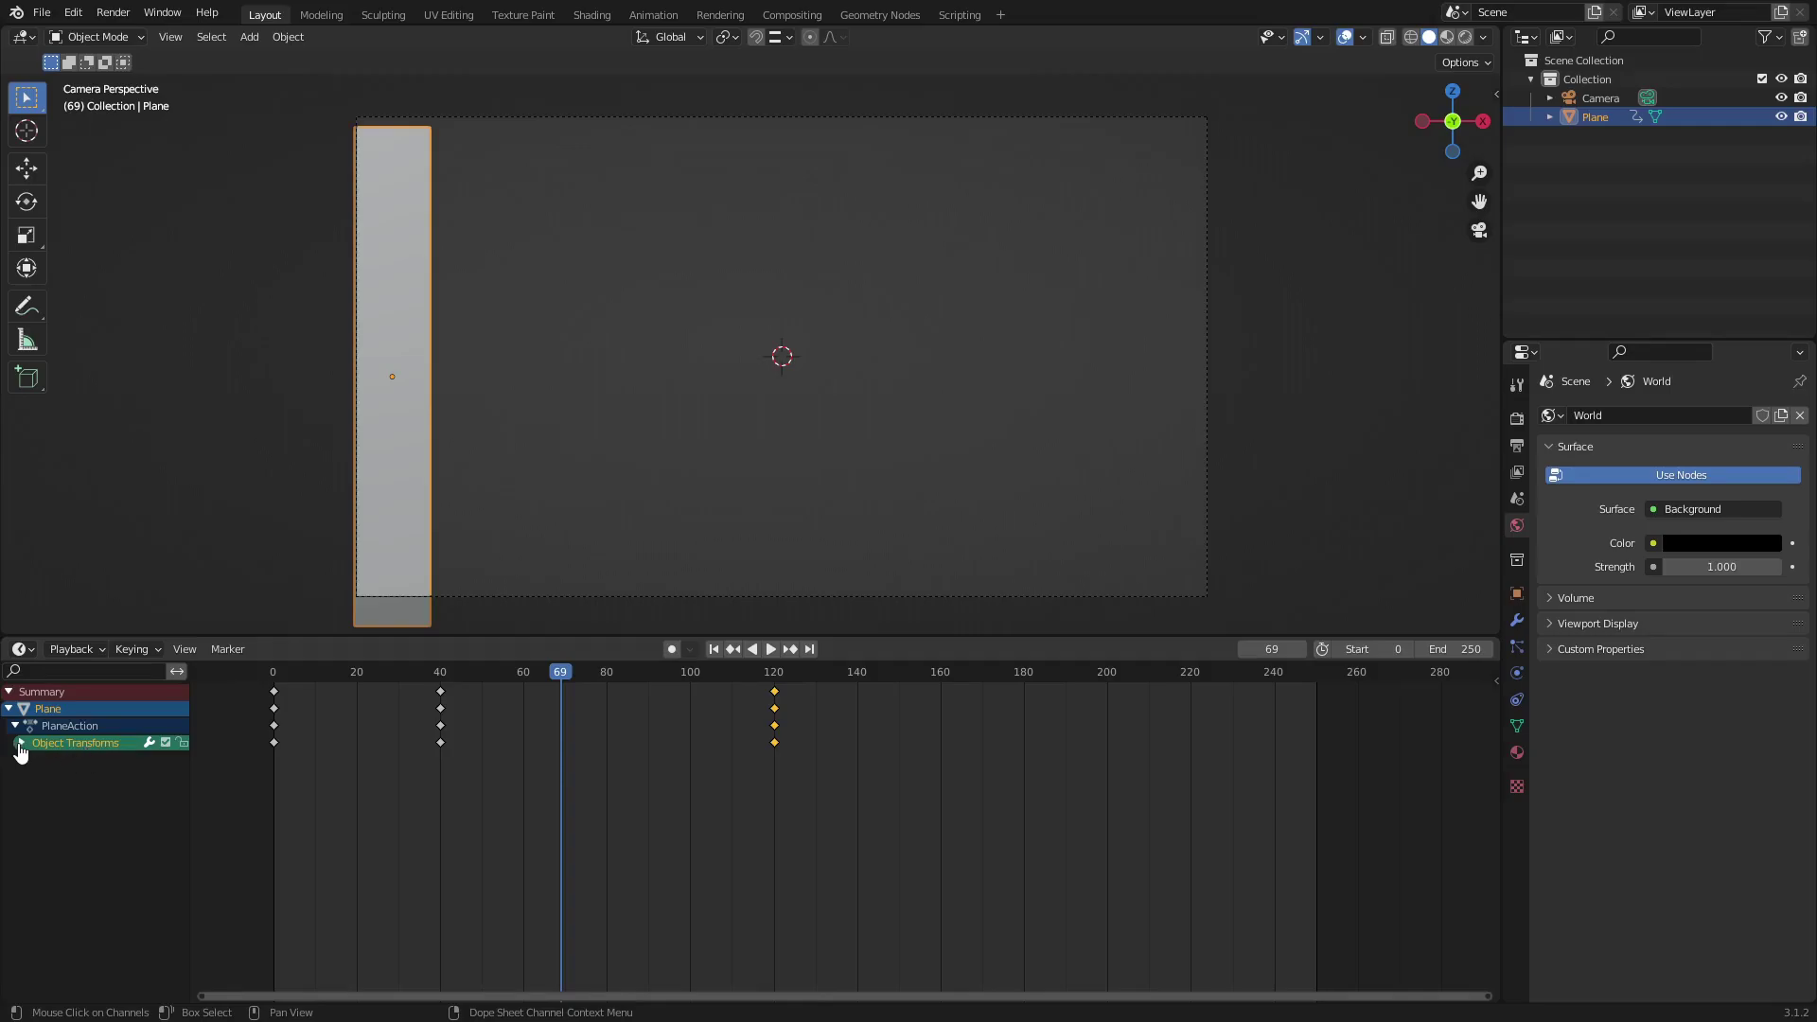
click(22, 744)
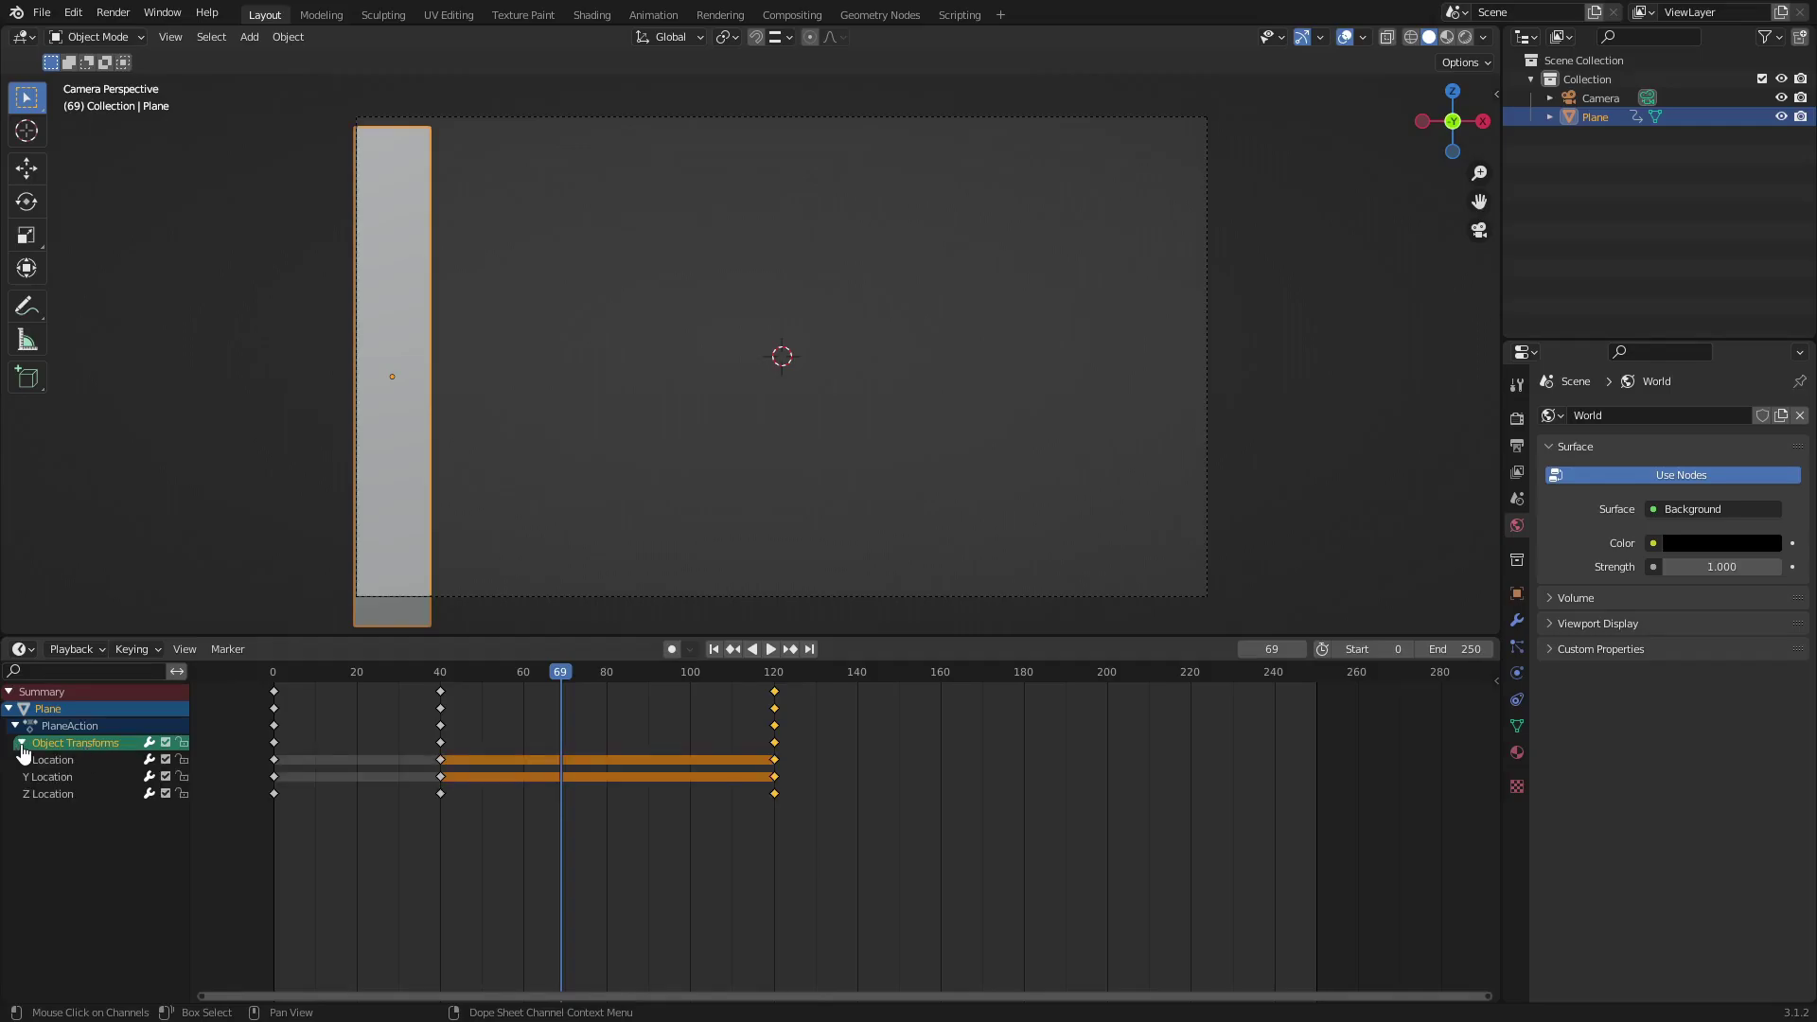
click(81, 763)
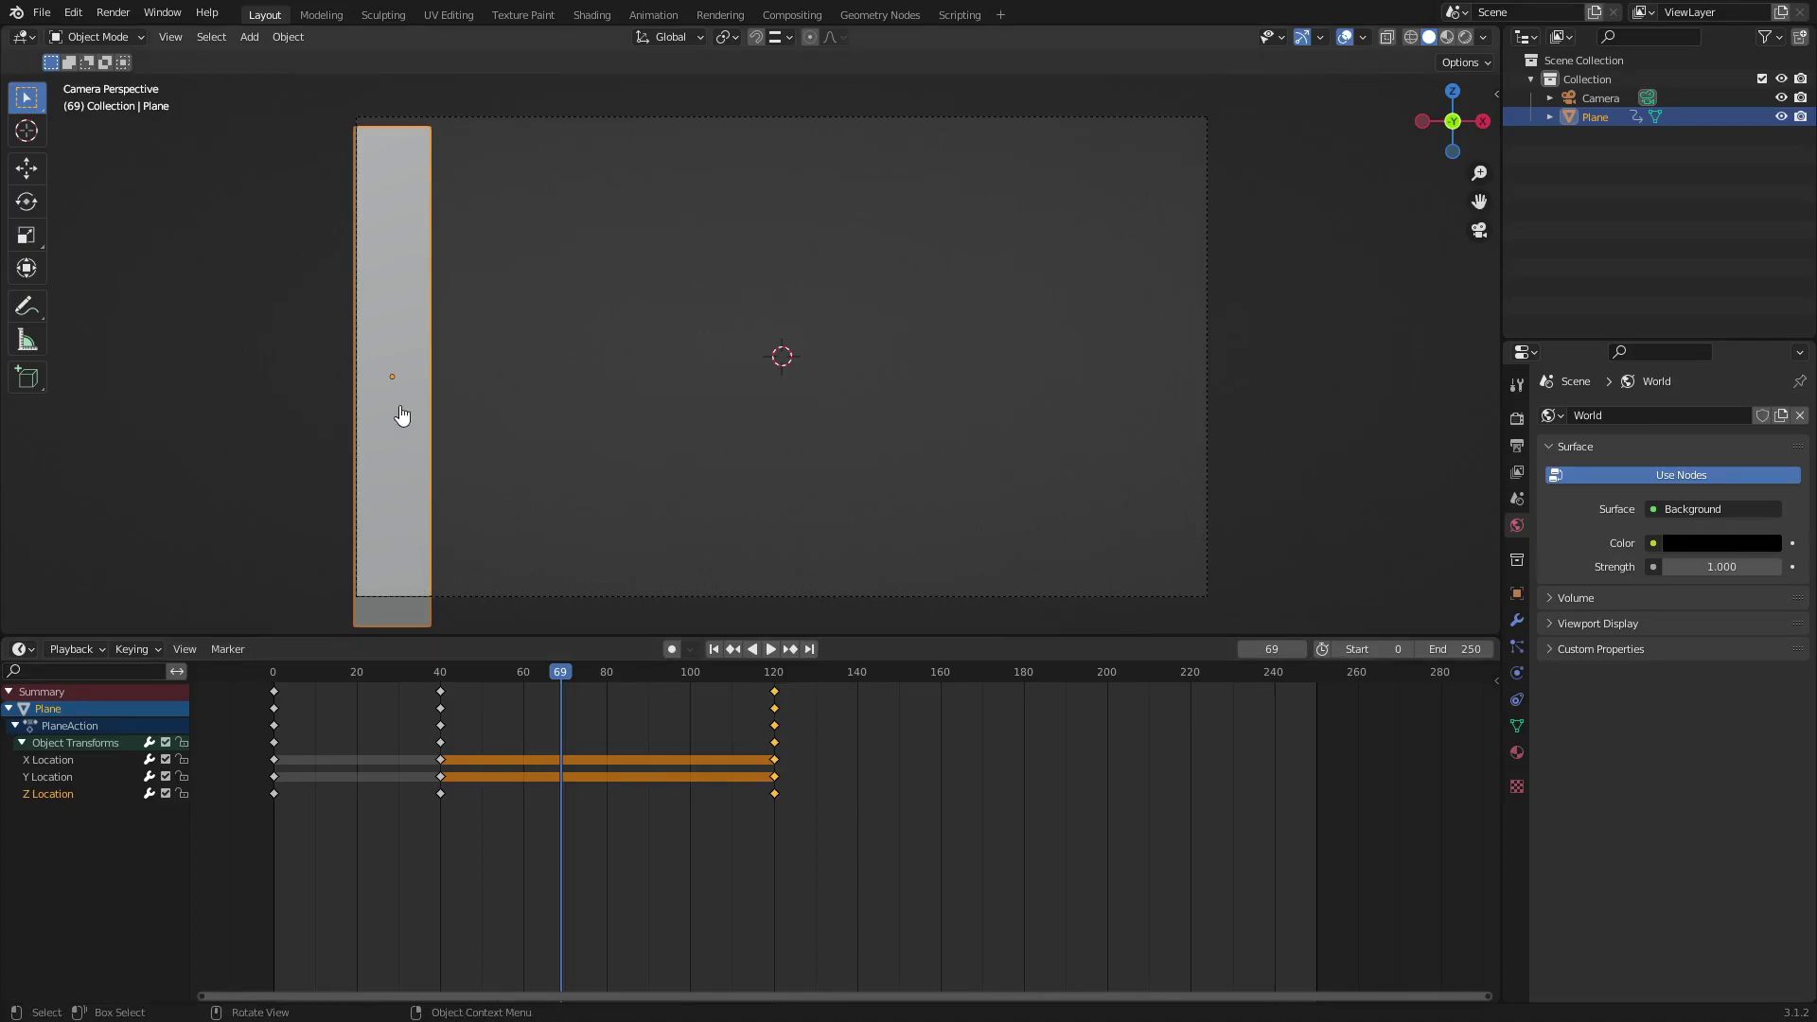
- Move the plane along X to the camera frame's left edge, then slightly lower along Z
key(g)
key(x)
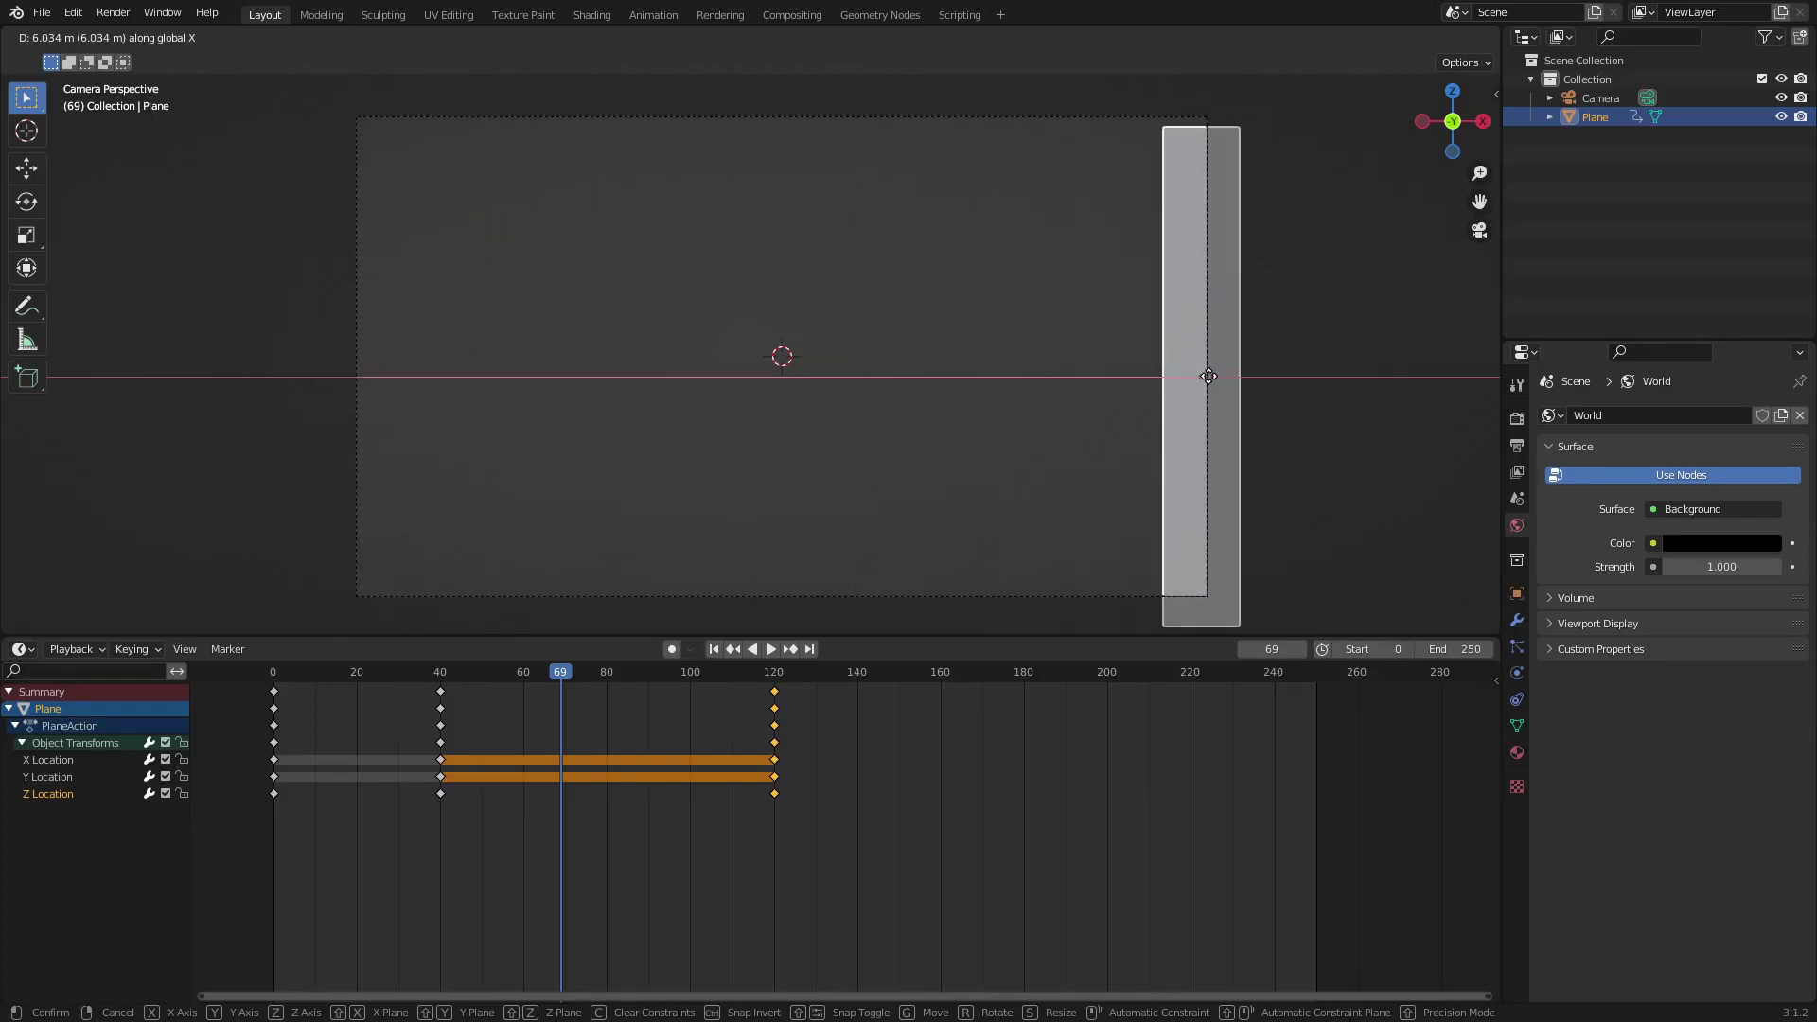
click(397, 406)
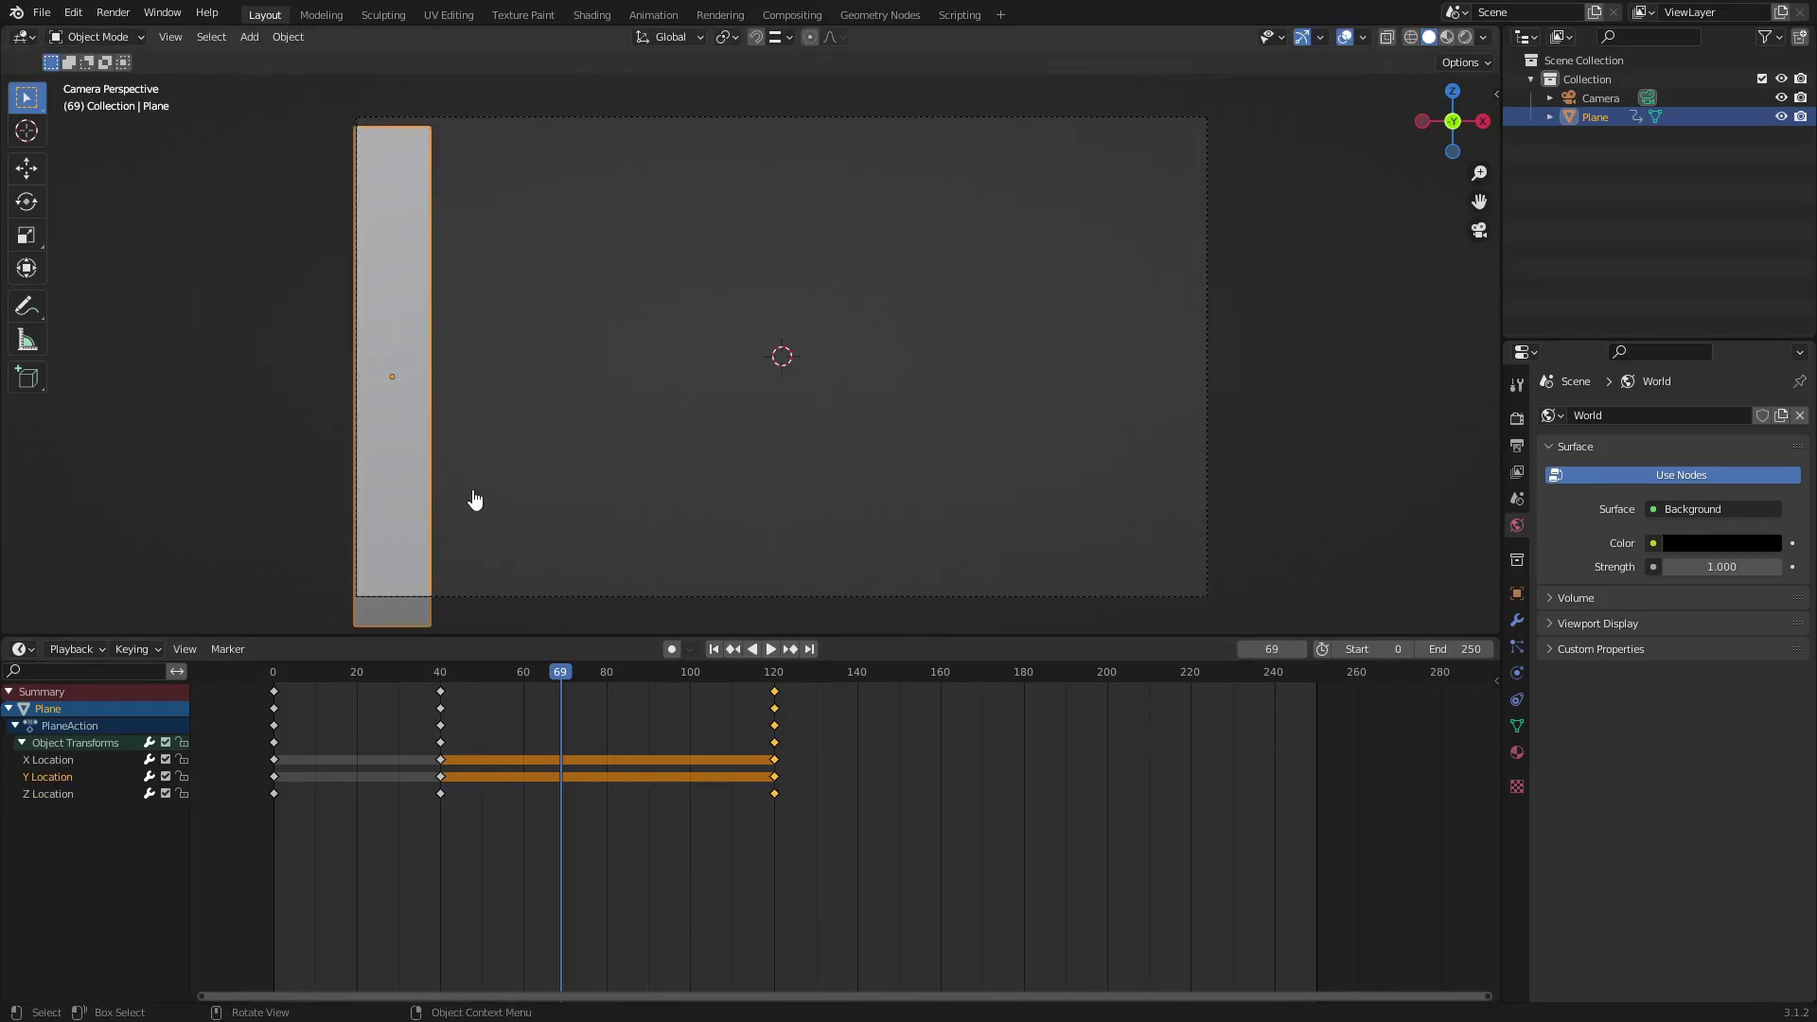
key(r)
key(Escape)
key(g)
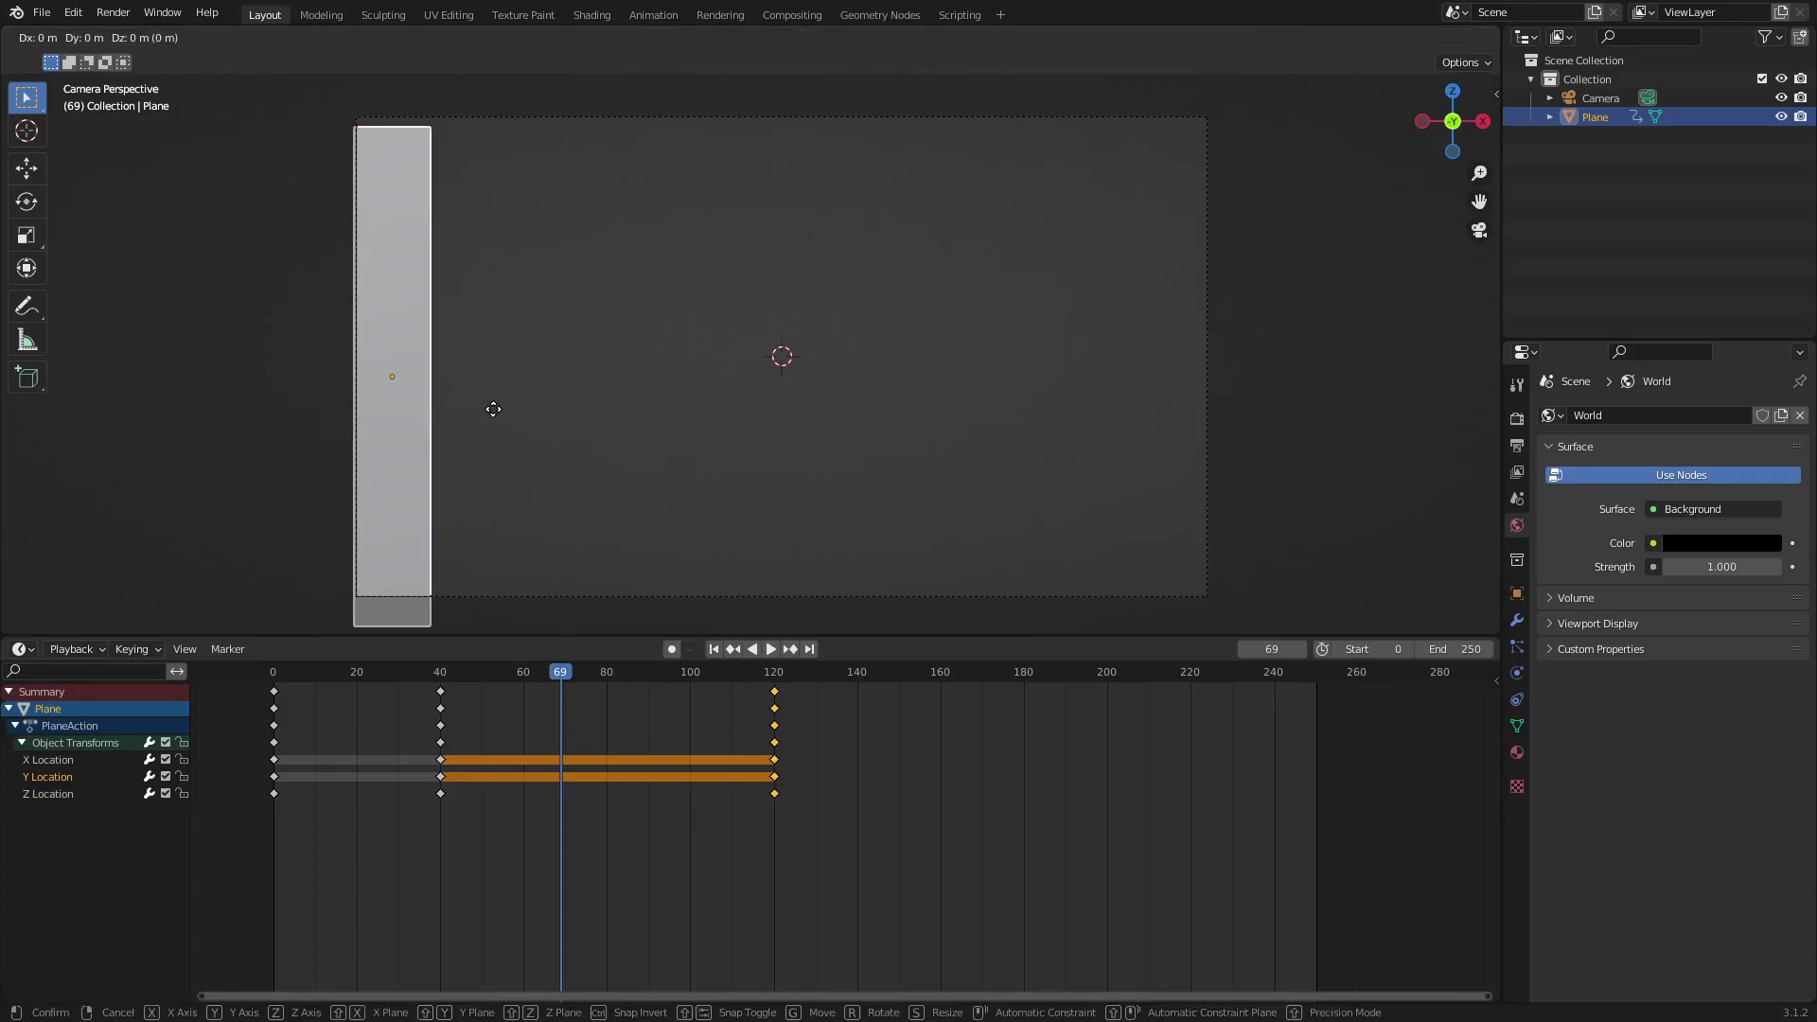
key(z)
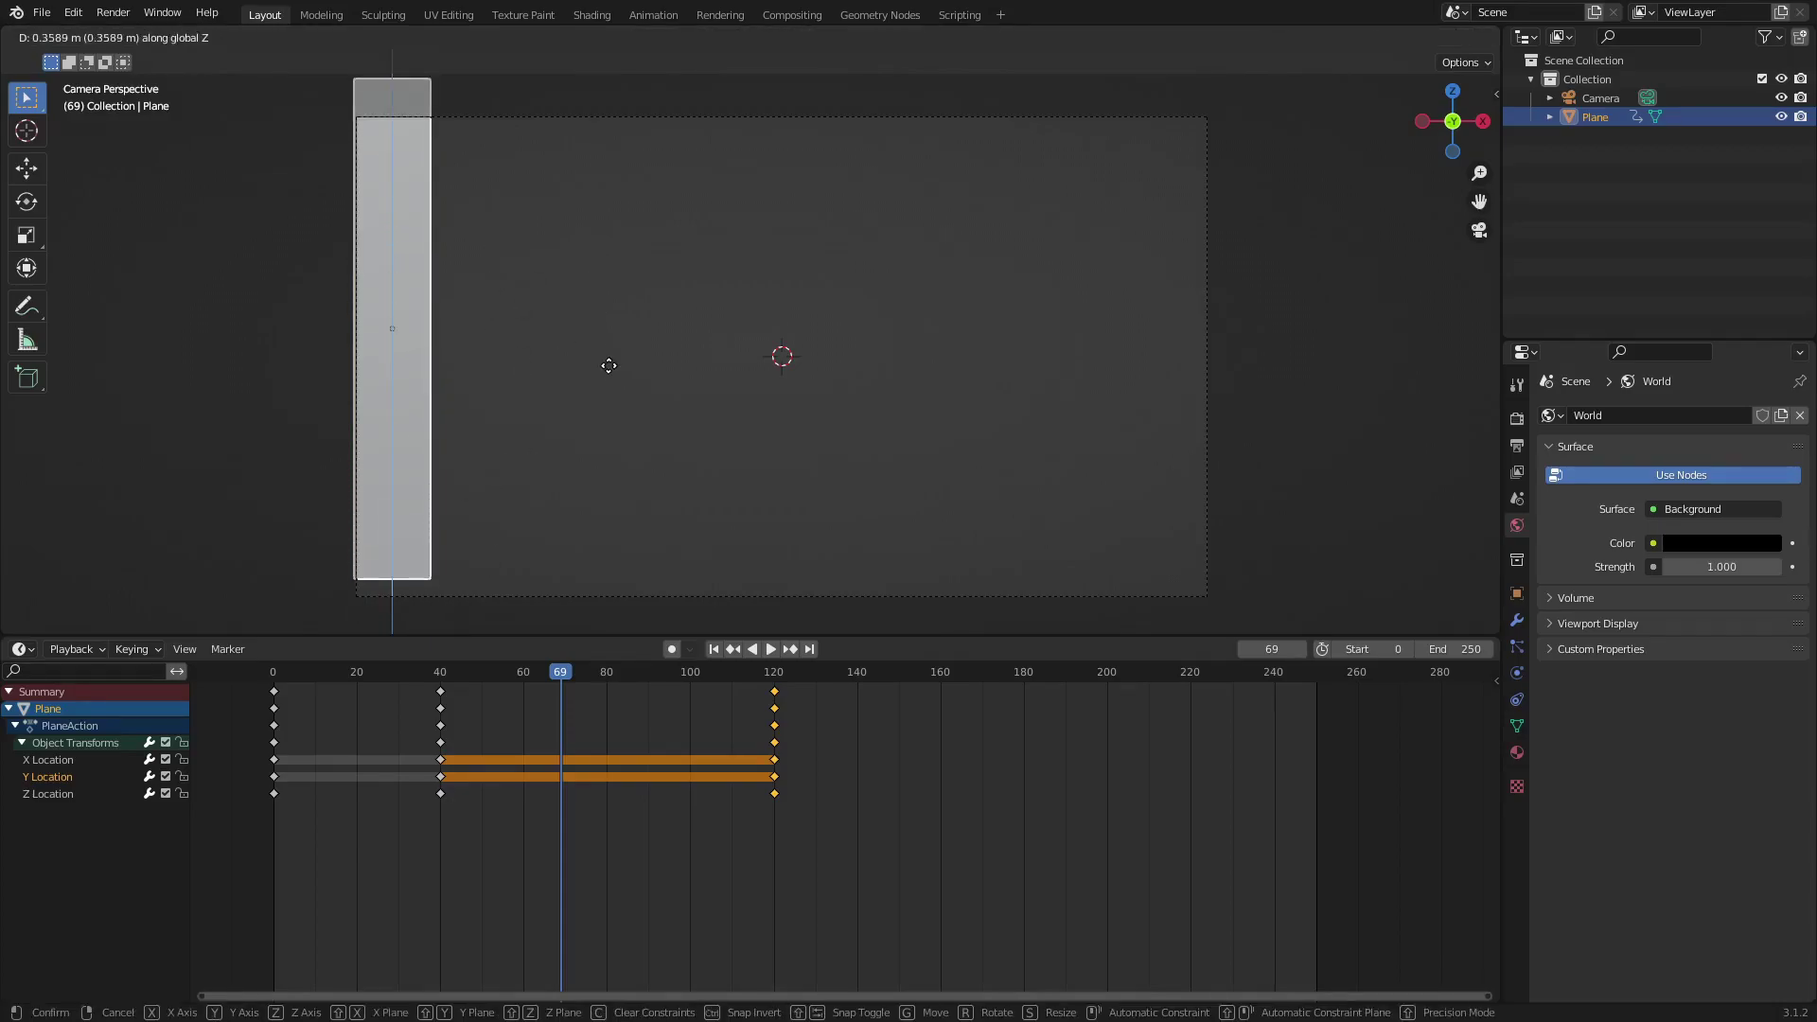
click(617, 386)
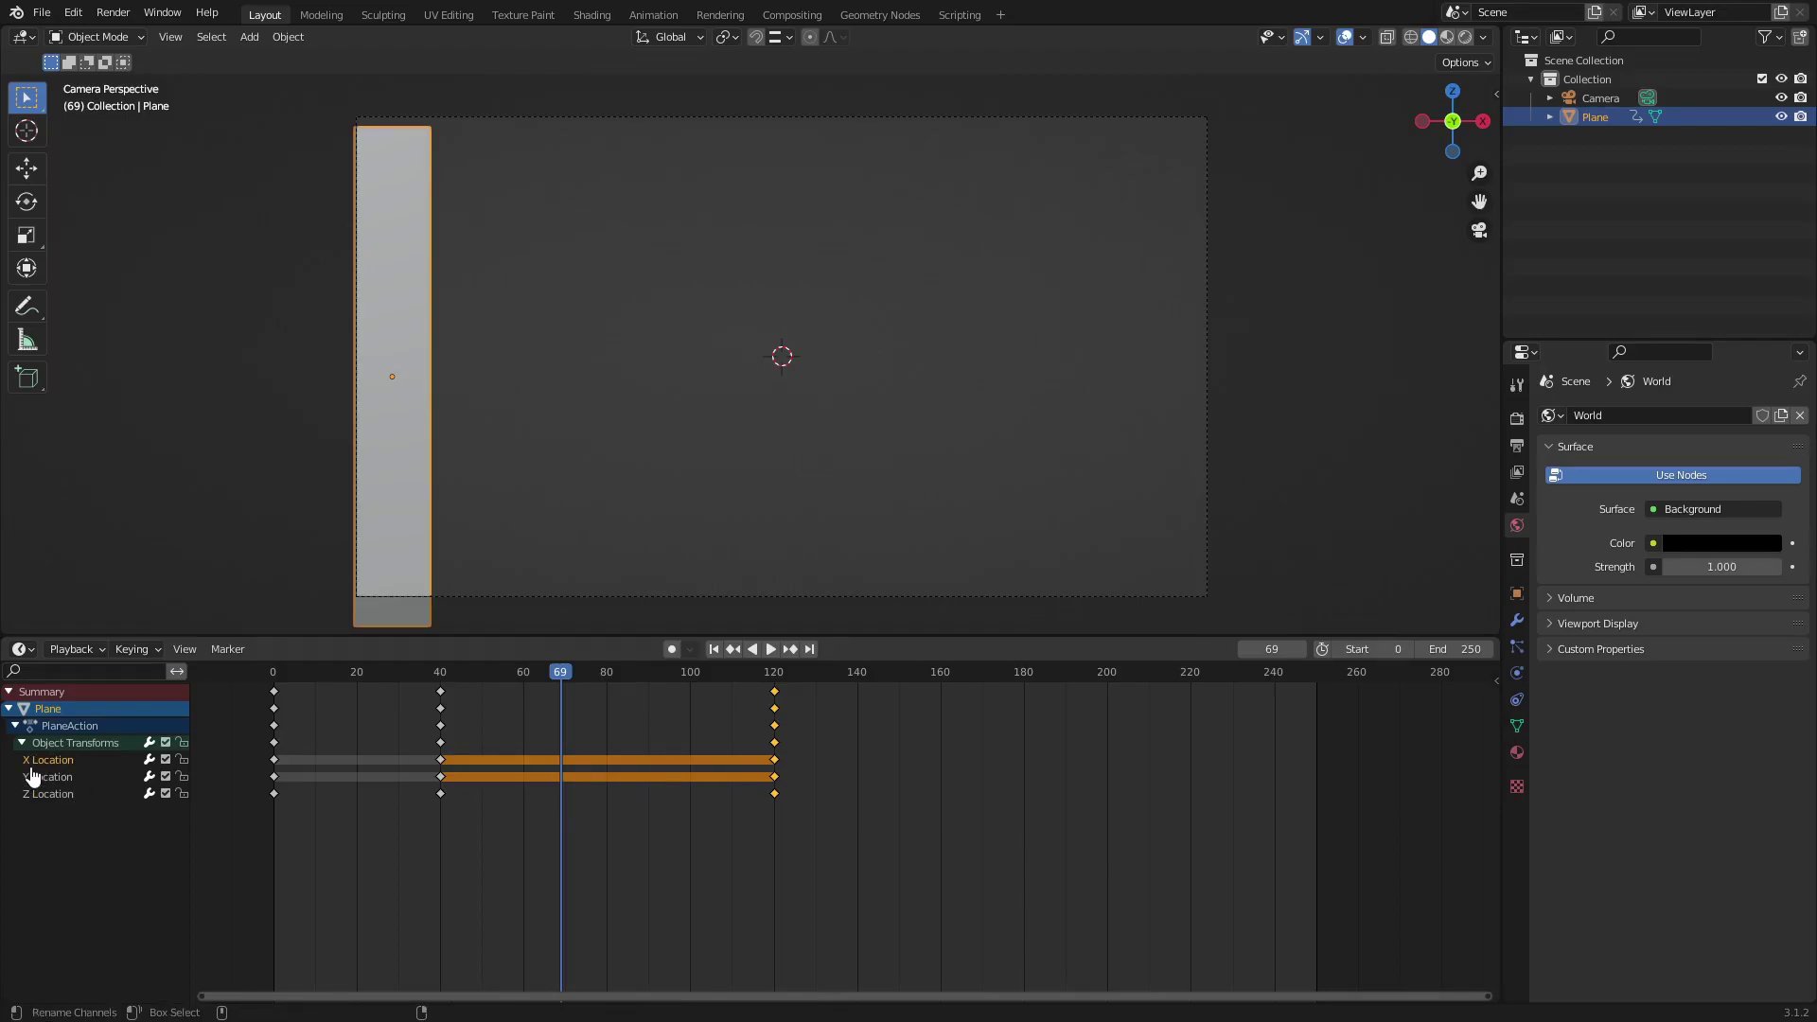
- Delete the X and Y Location keyframes so only Z stays keyed, then scrub to an early frame
shift+click(66, 780)
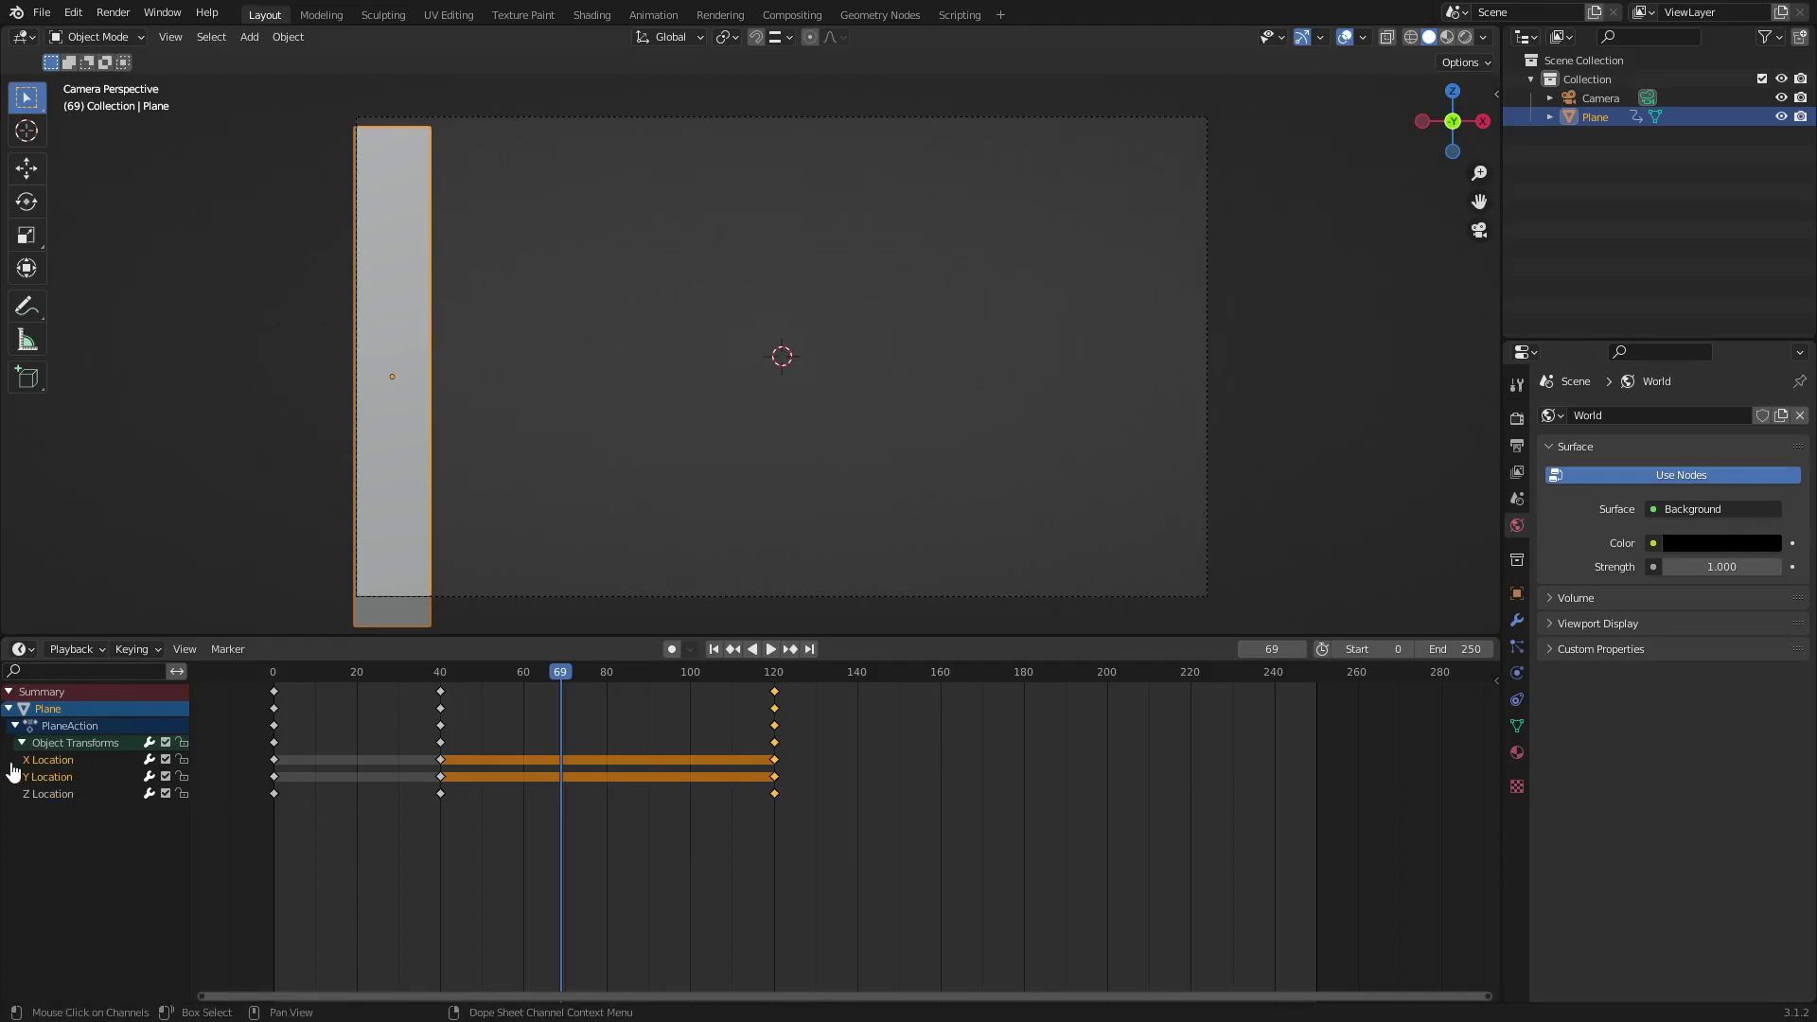
key(Delete)
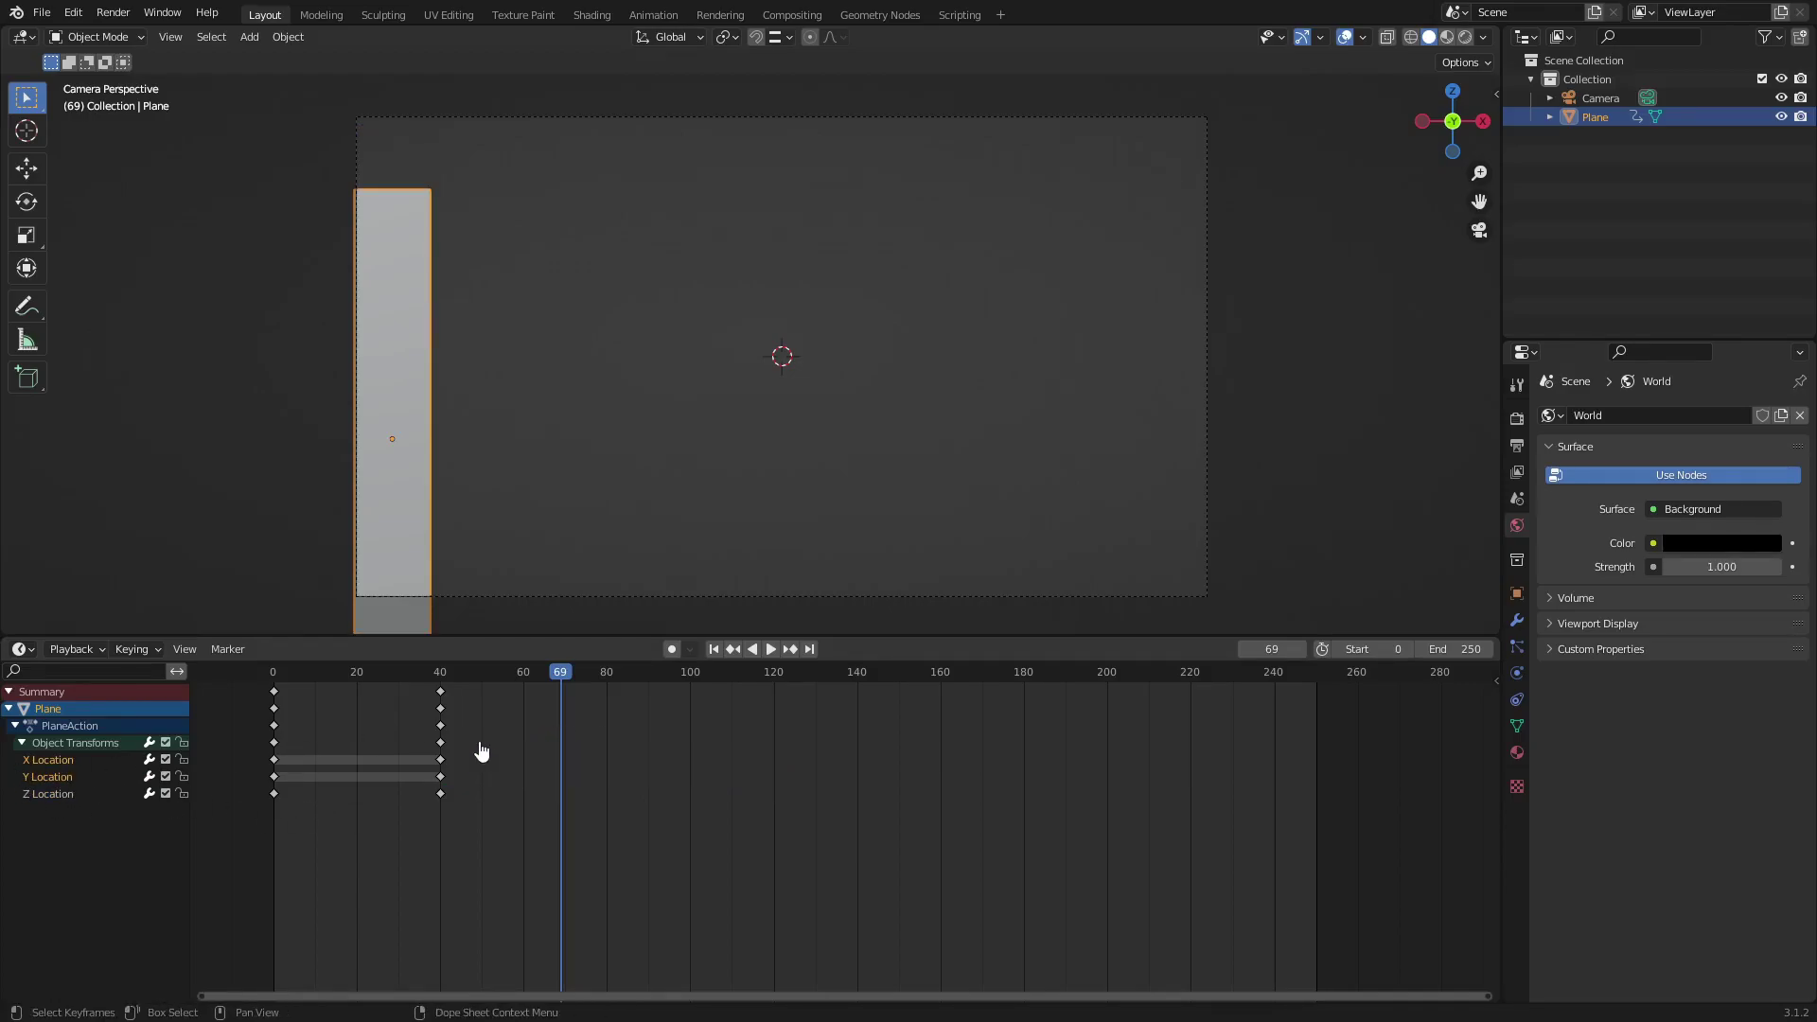
key(ctrl+z)
click(428, 781)
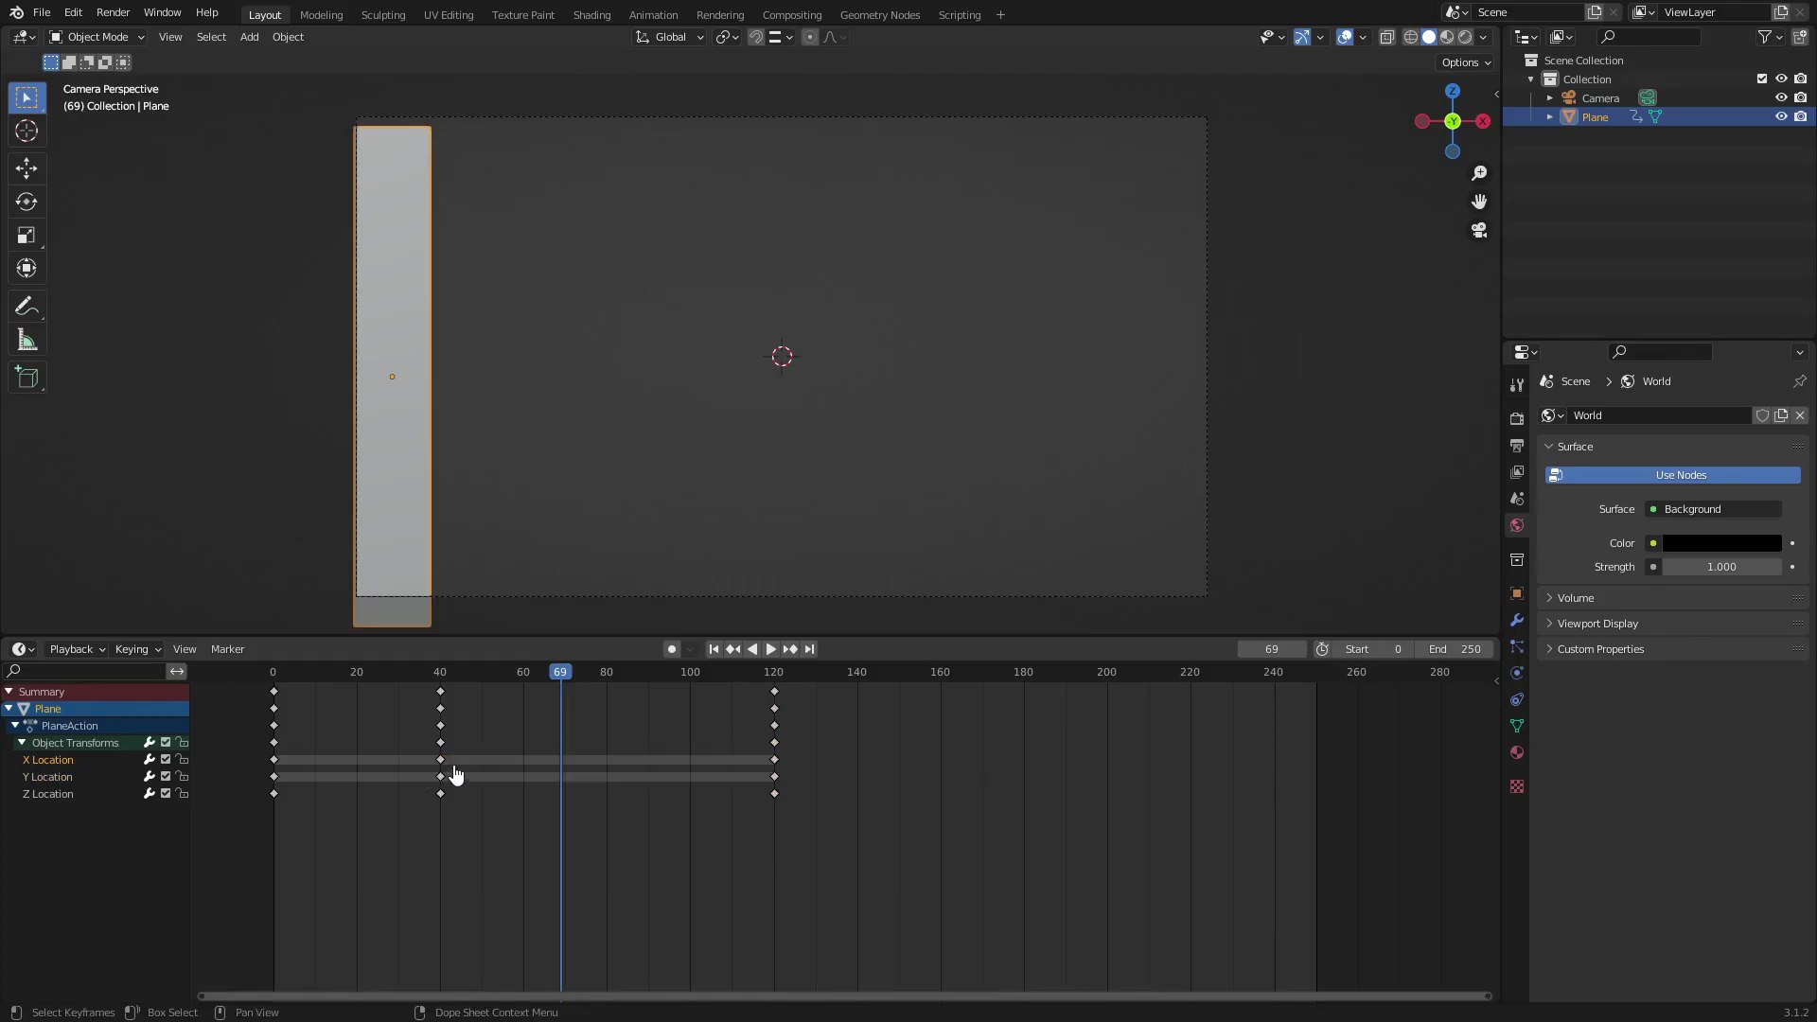
click(441, 783)
click(442, 762)
click(442, 777)
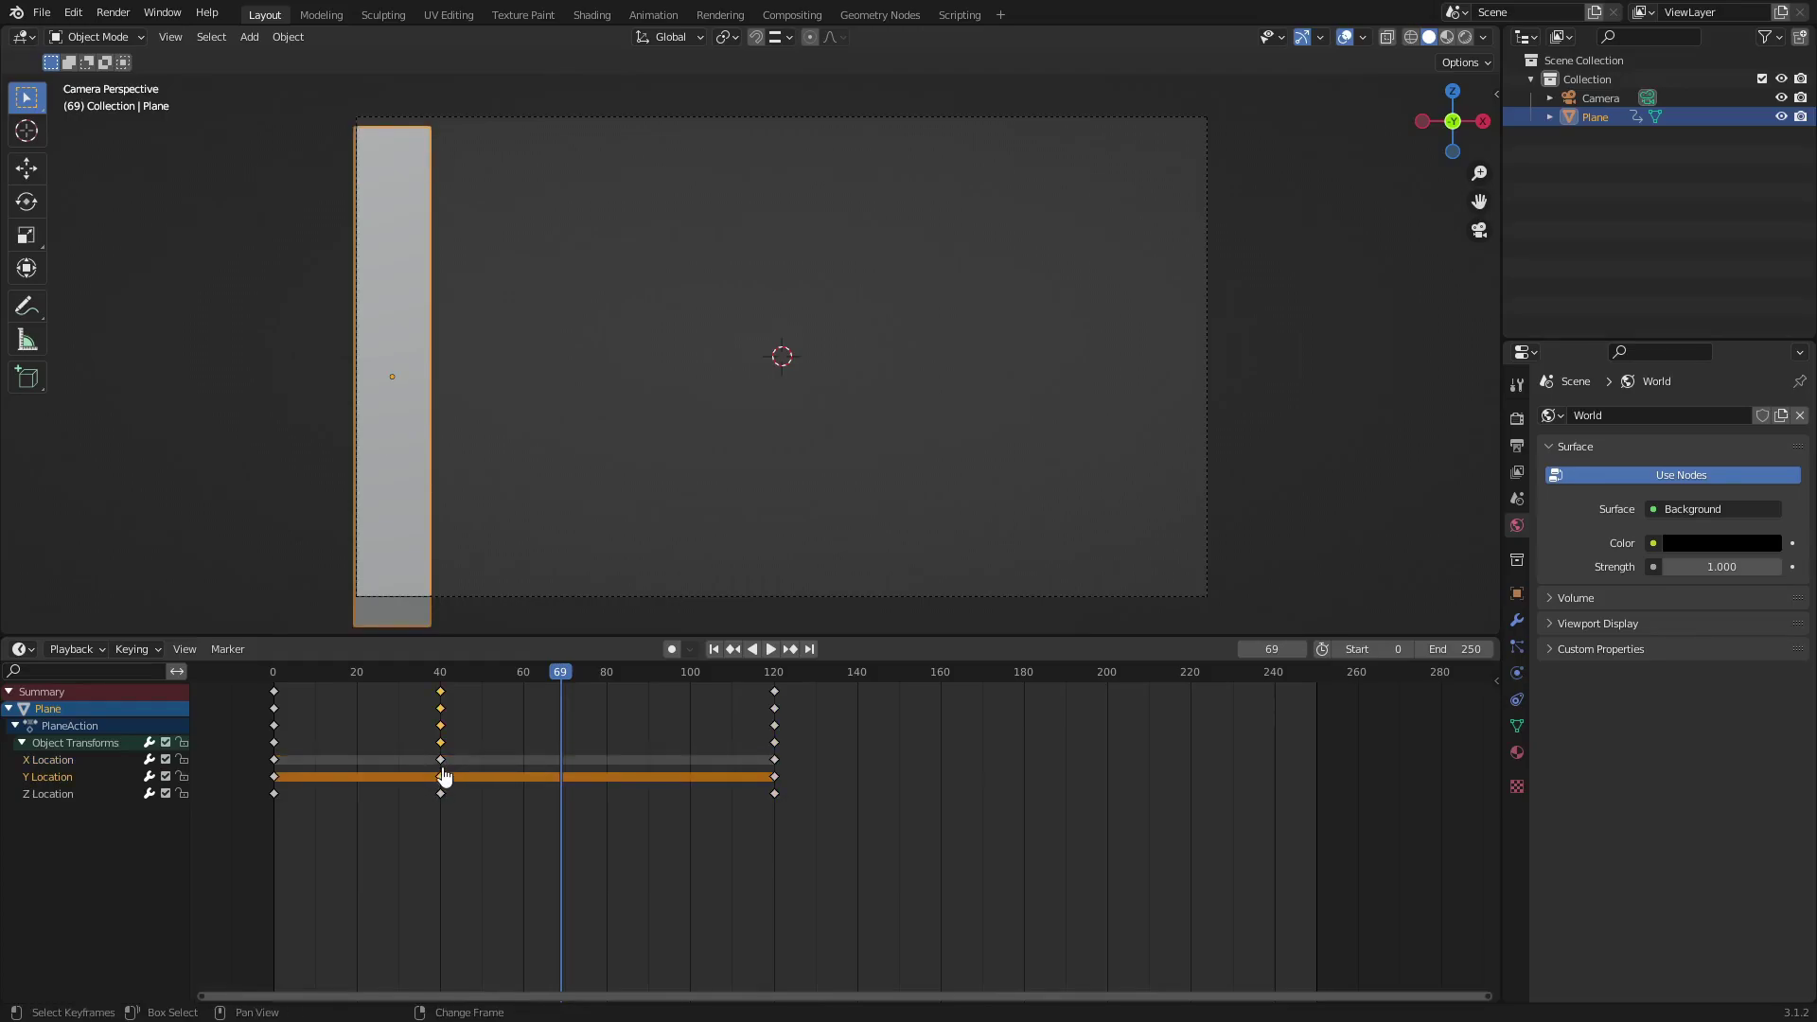
shift+click(442, 762)
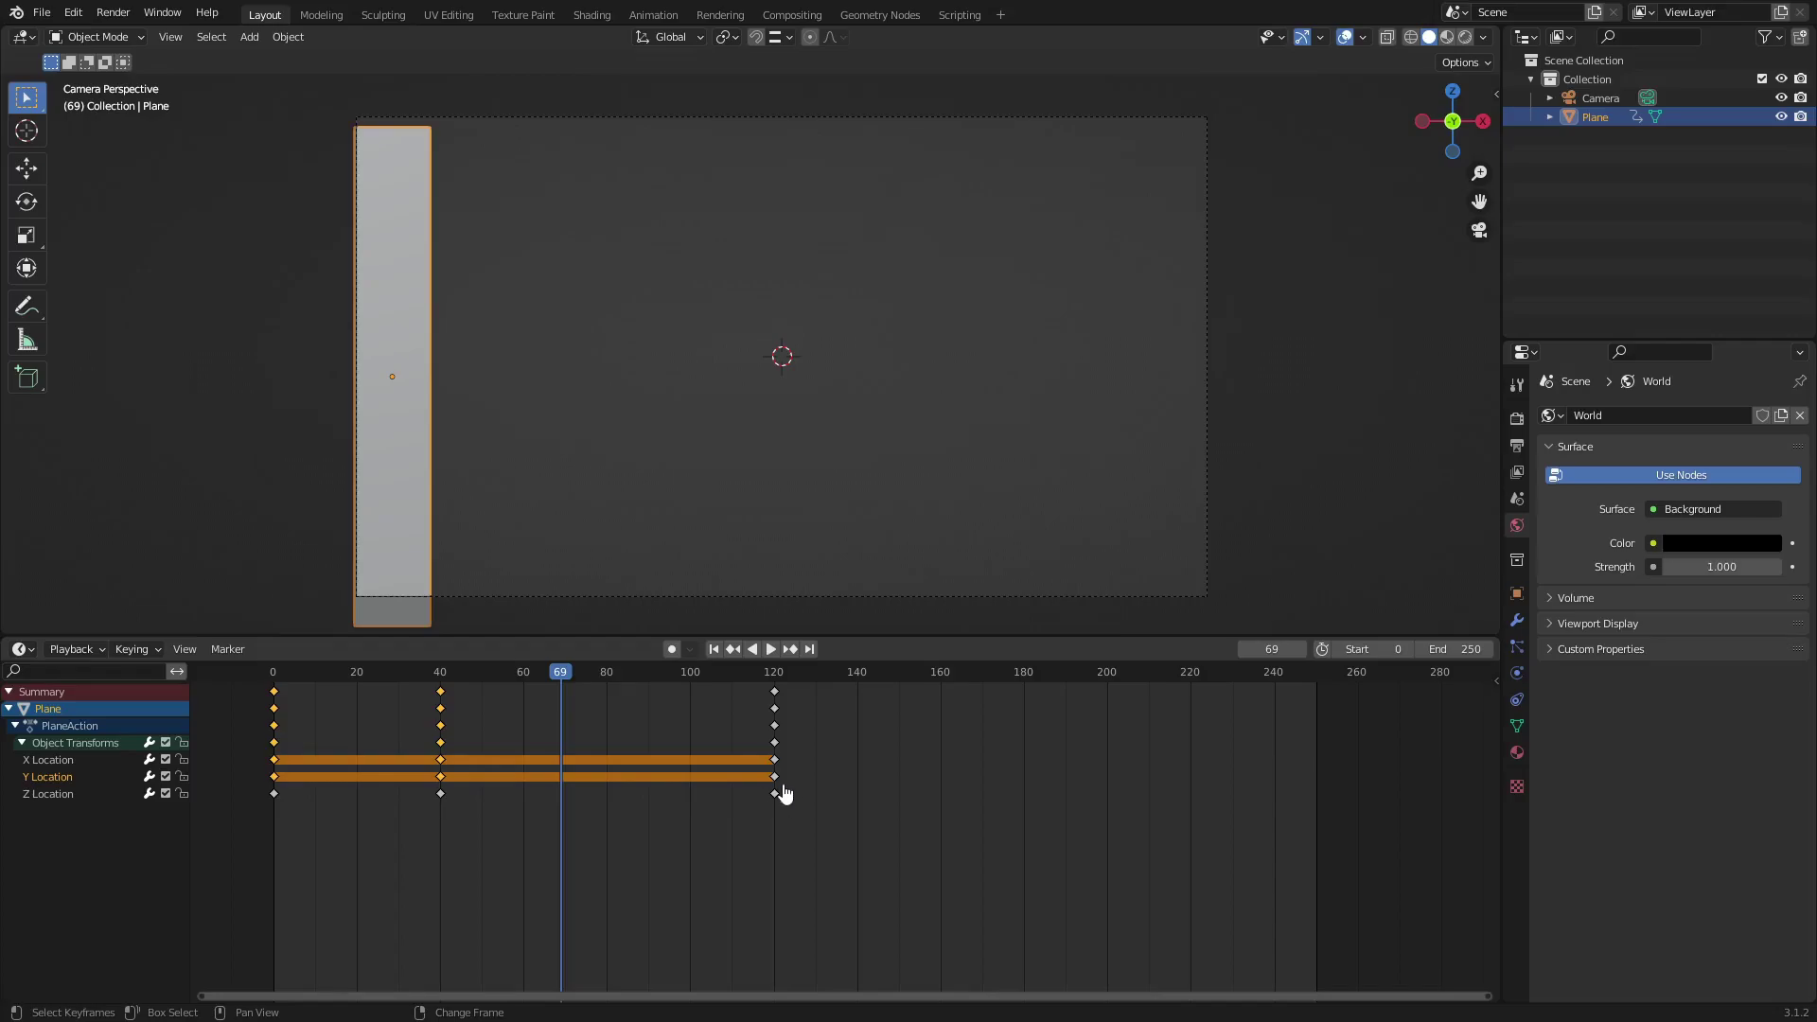
key(Delete)
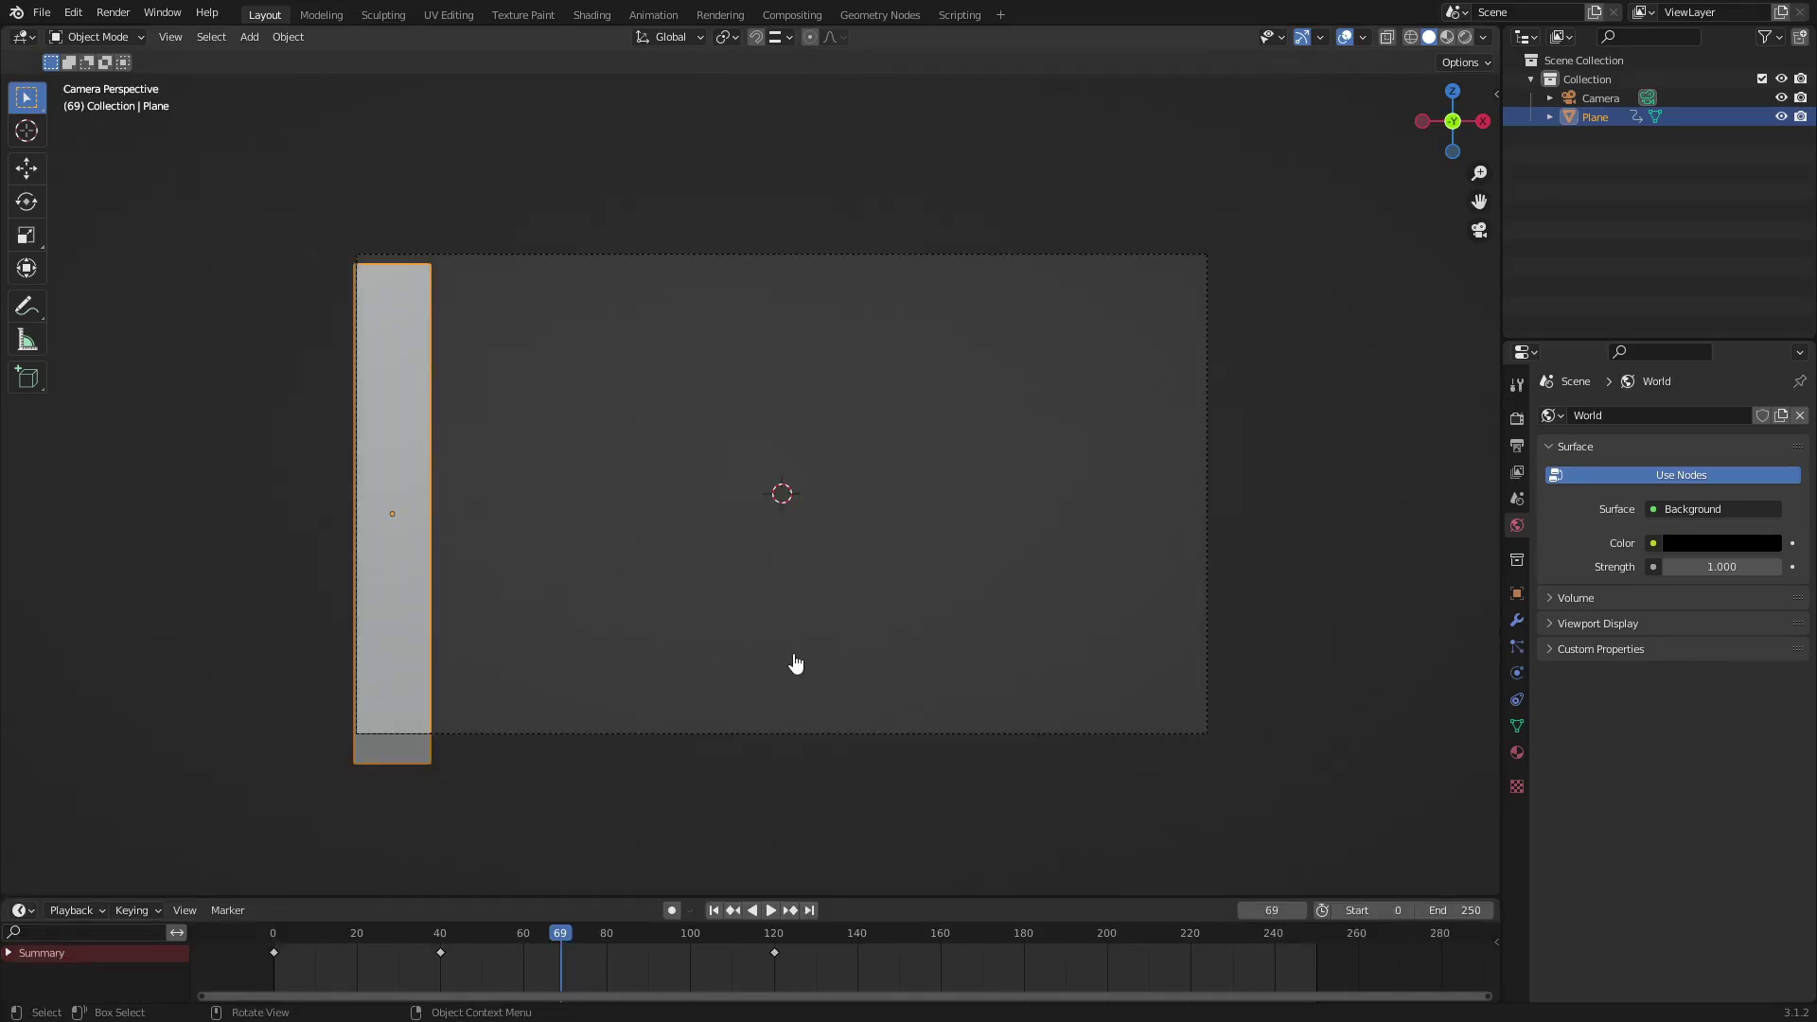
drag(272, 951, 301, 958)
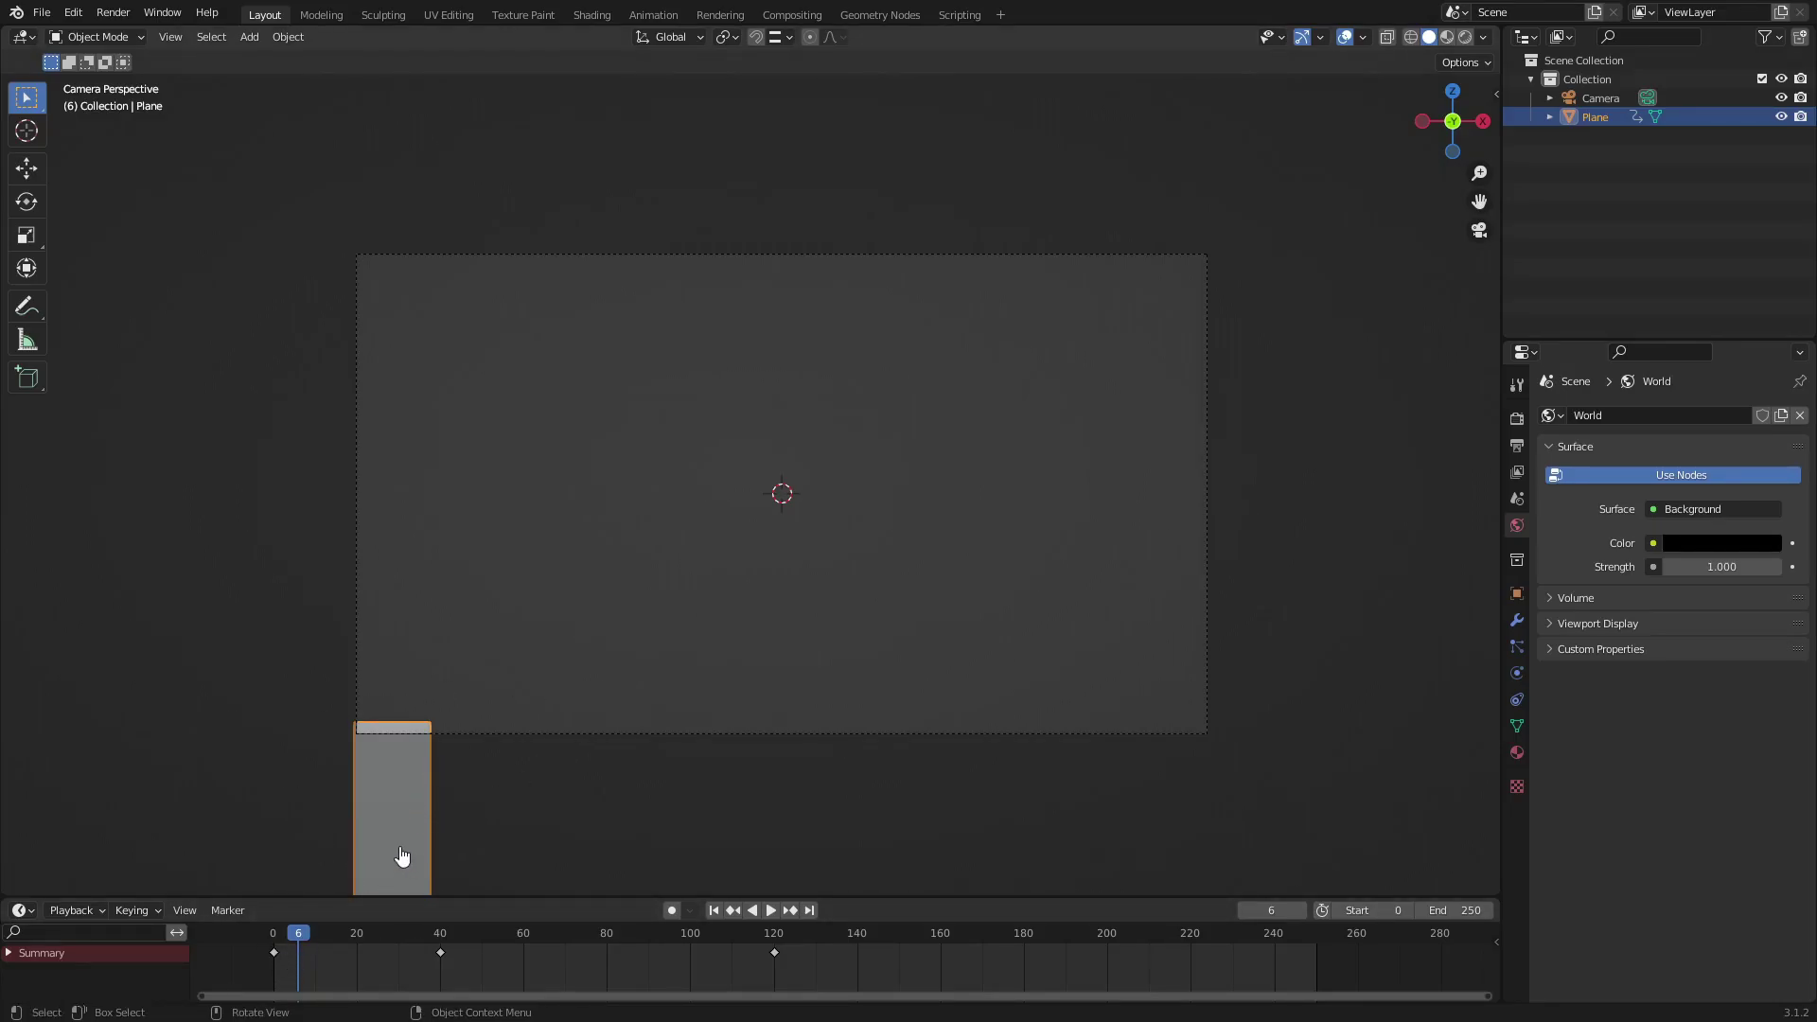
- Return to the first frame and duplicate the plane, shifting the copy 0.56 m along X
key(Left)
key(Left)
key(Left)
key(Left)
key(Left)
key(Left)
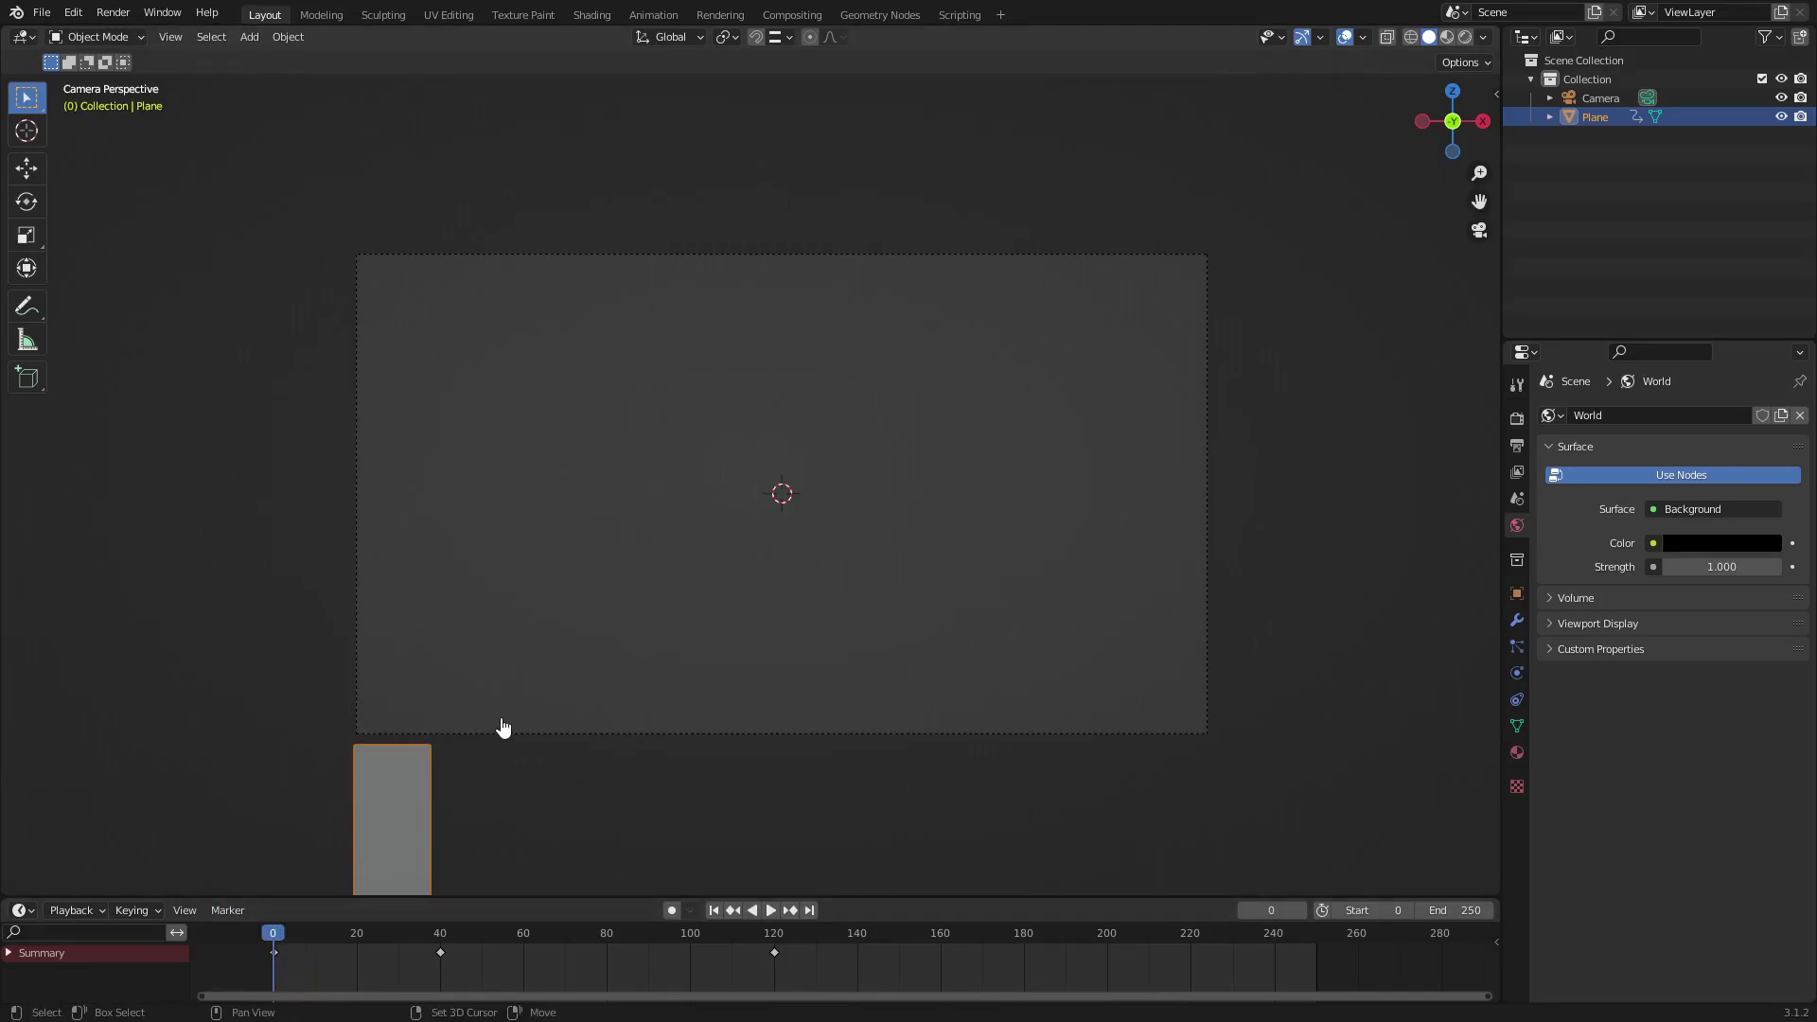
key(shift+d)
key(Escape)
key(g)
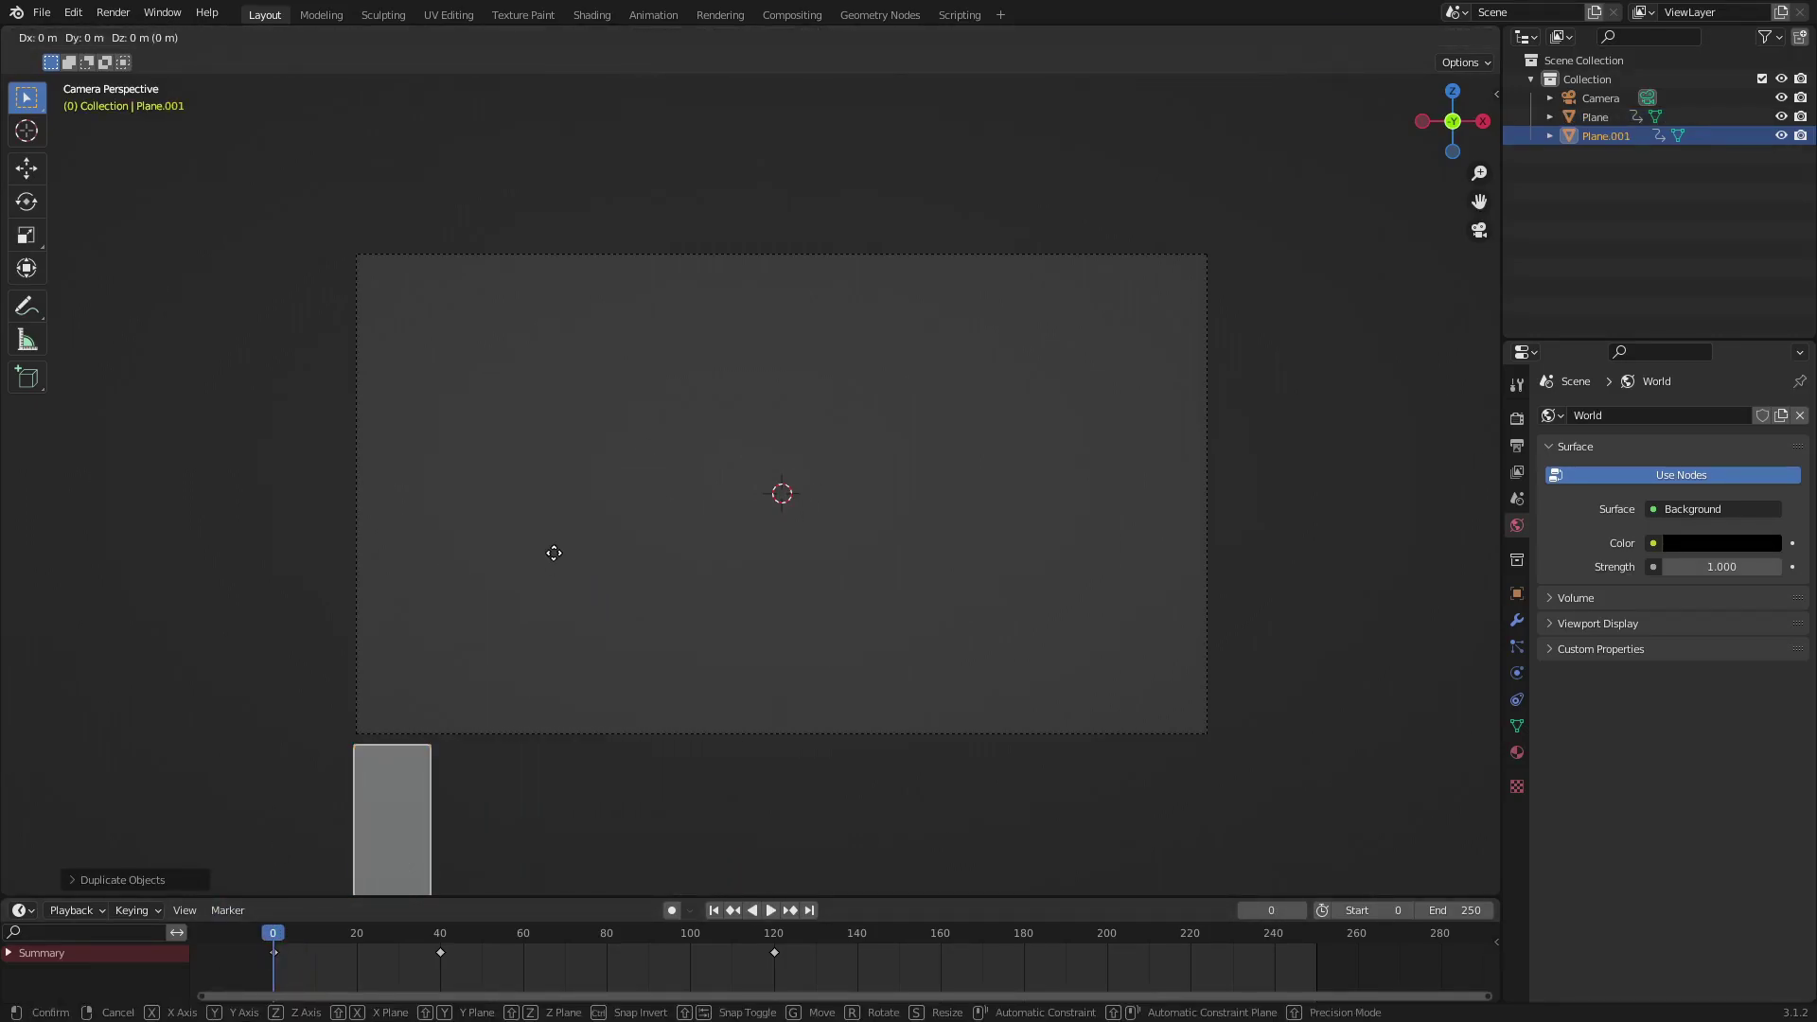
key(x)
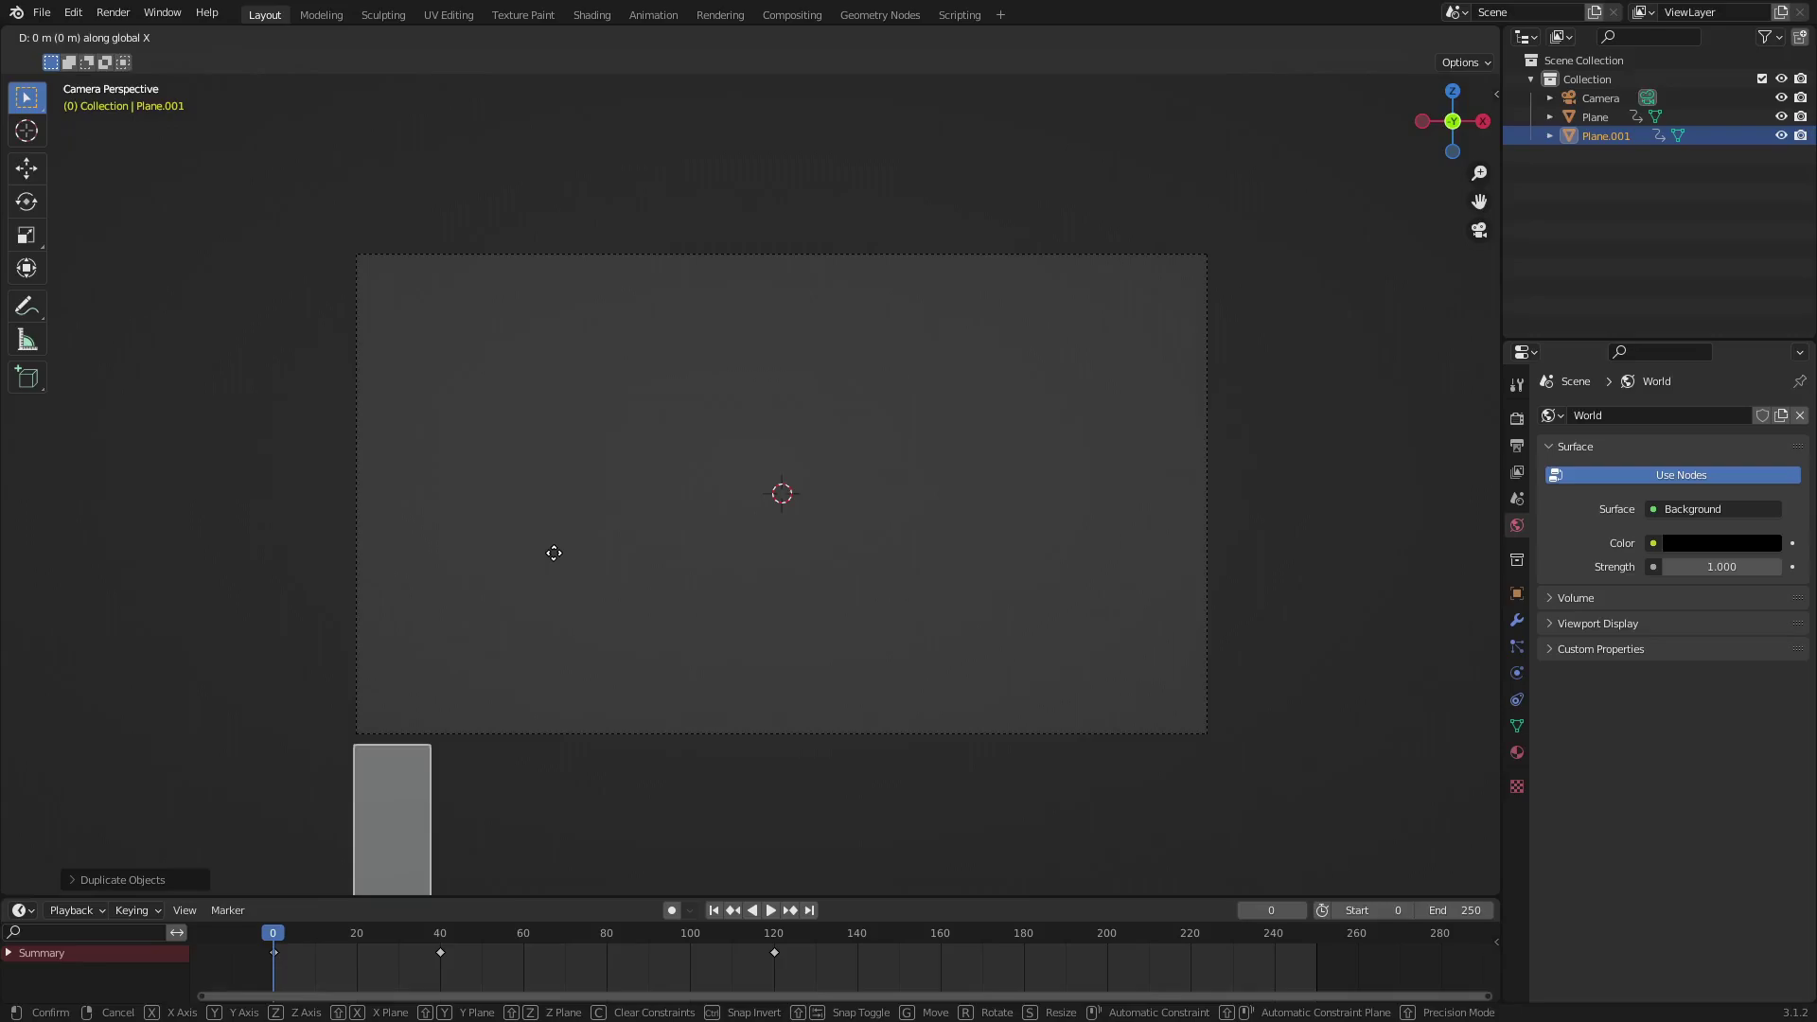
text(.5)
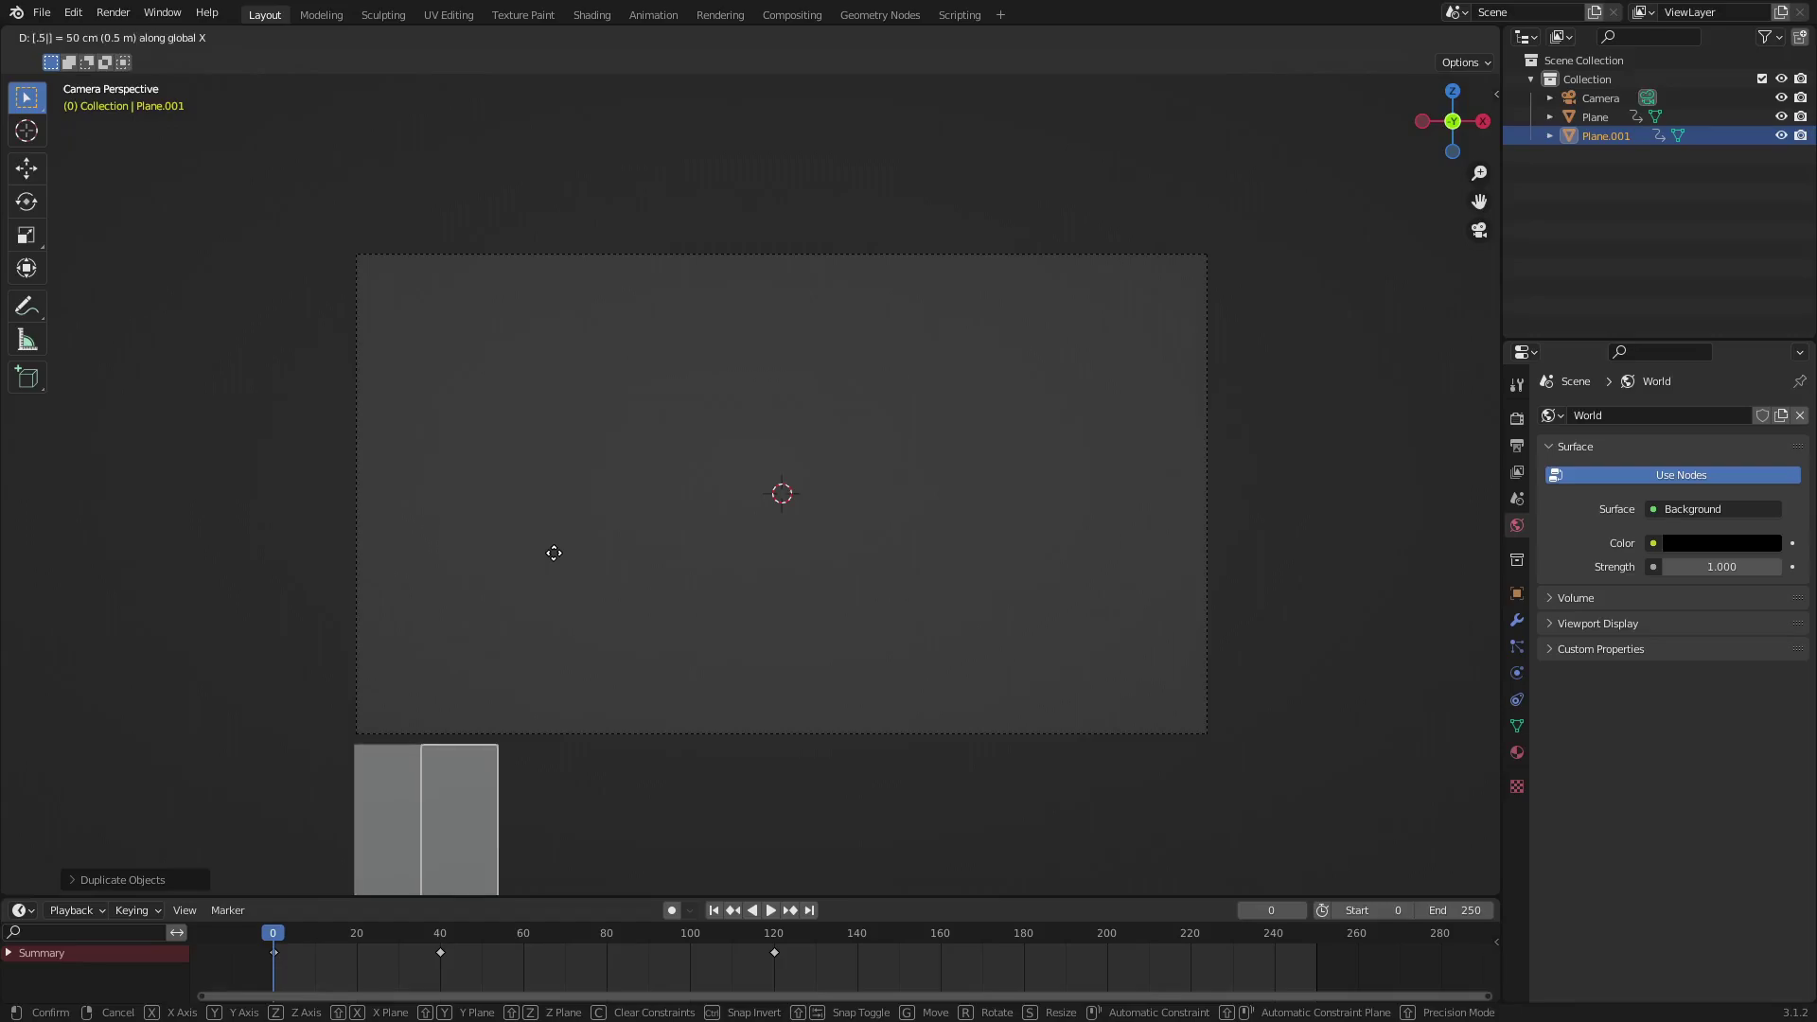
text(6)
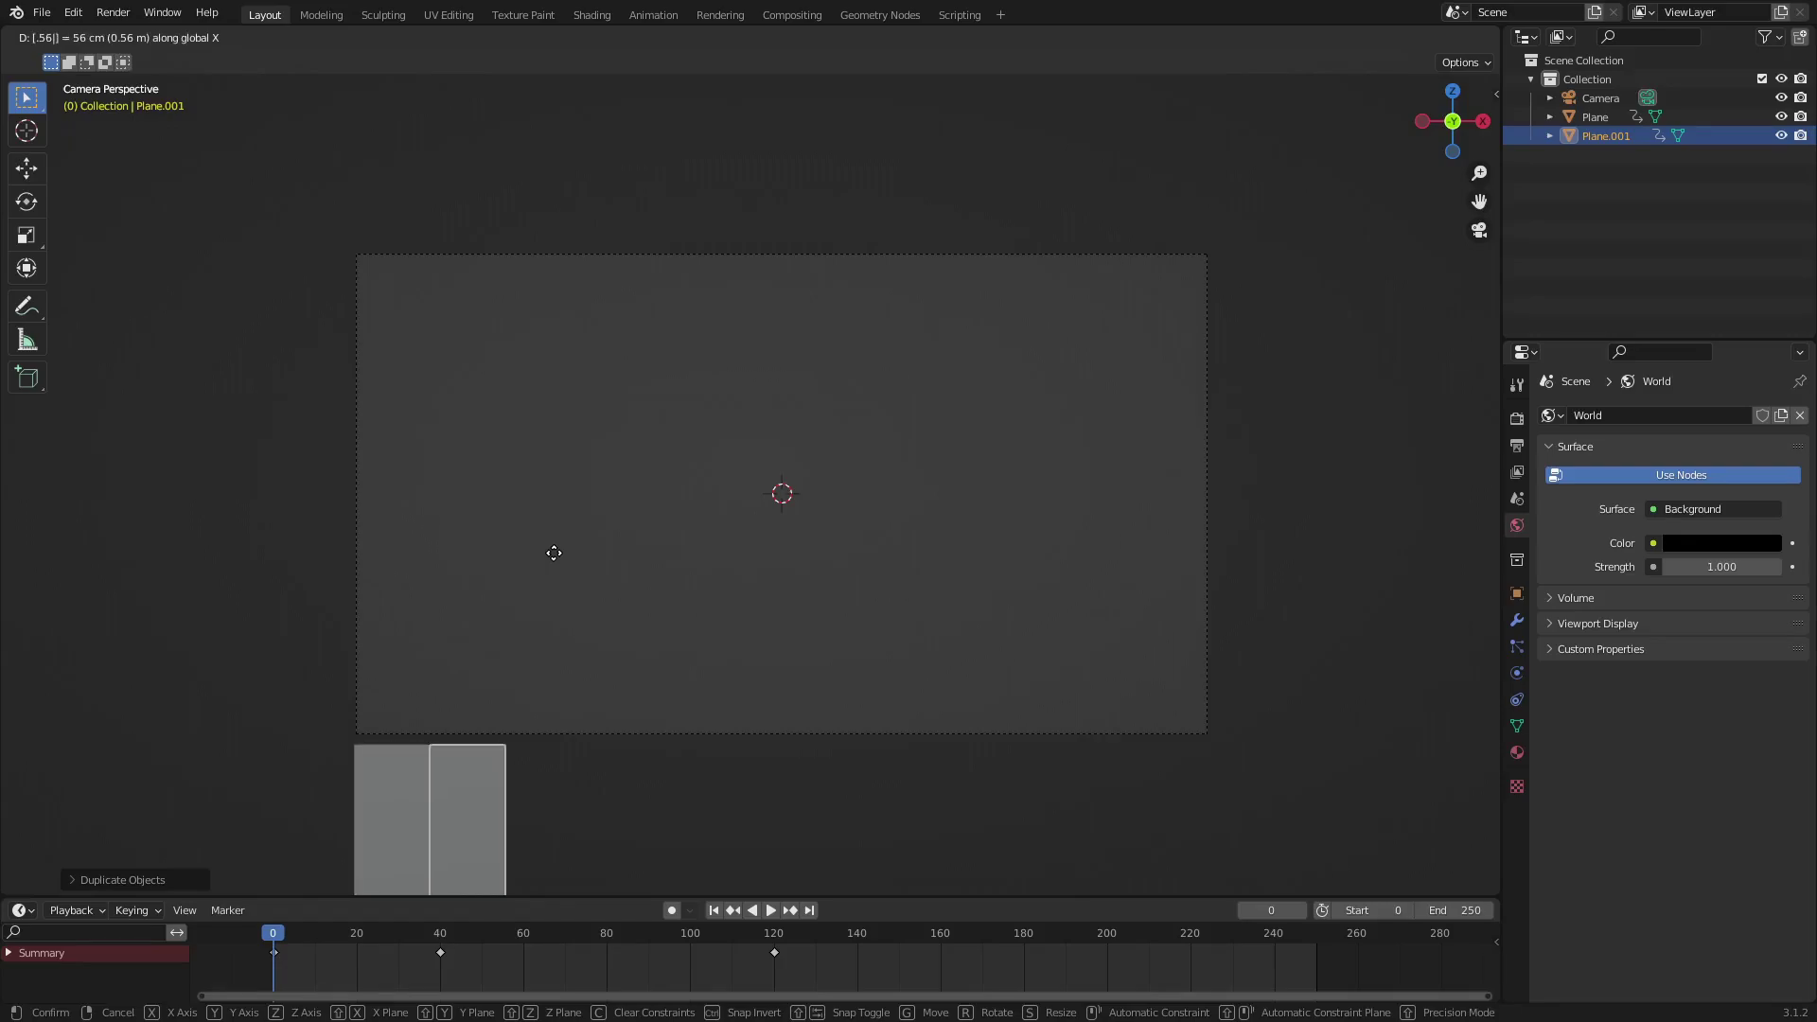
key(Return)
- Frame the copied plane and switch the viewport to wireframe shading
key(KP_Decimal)
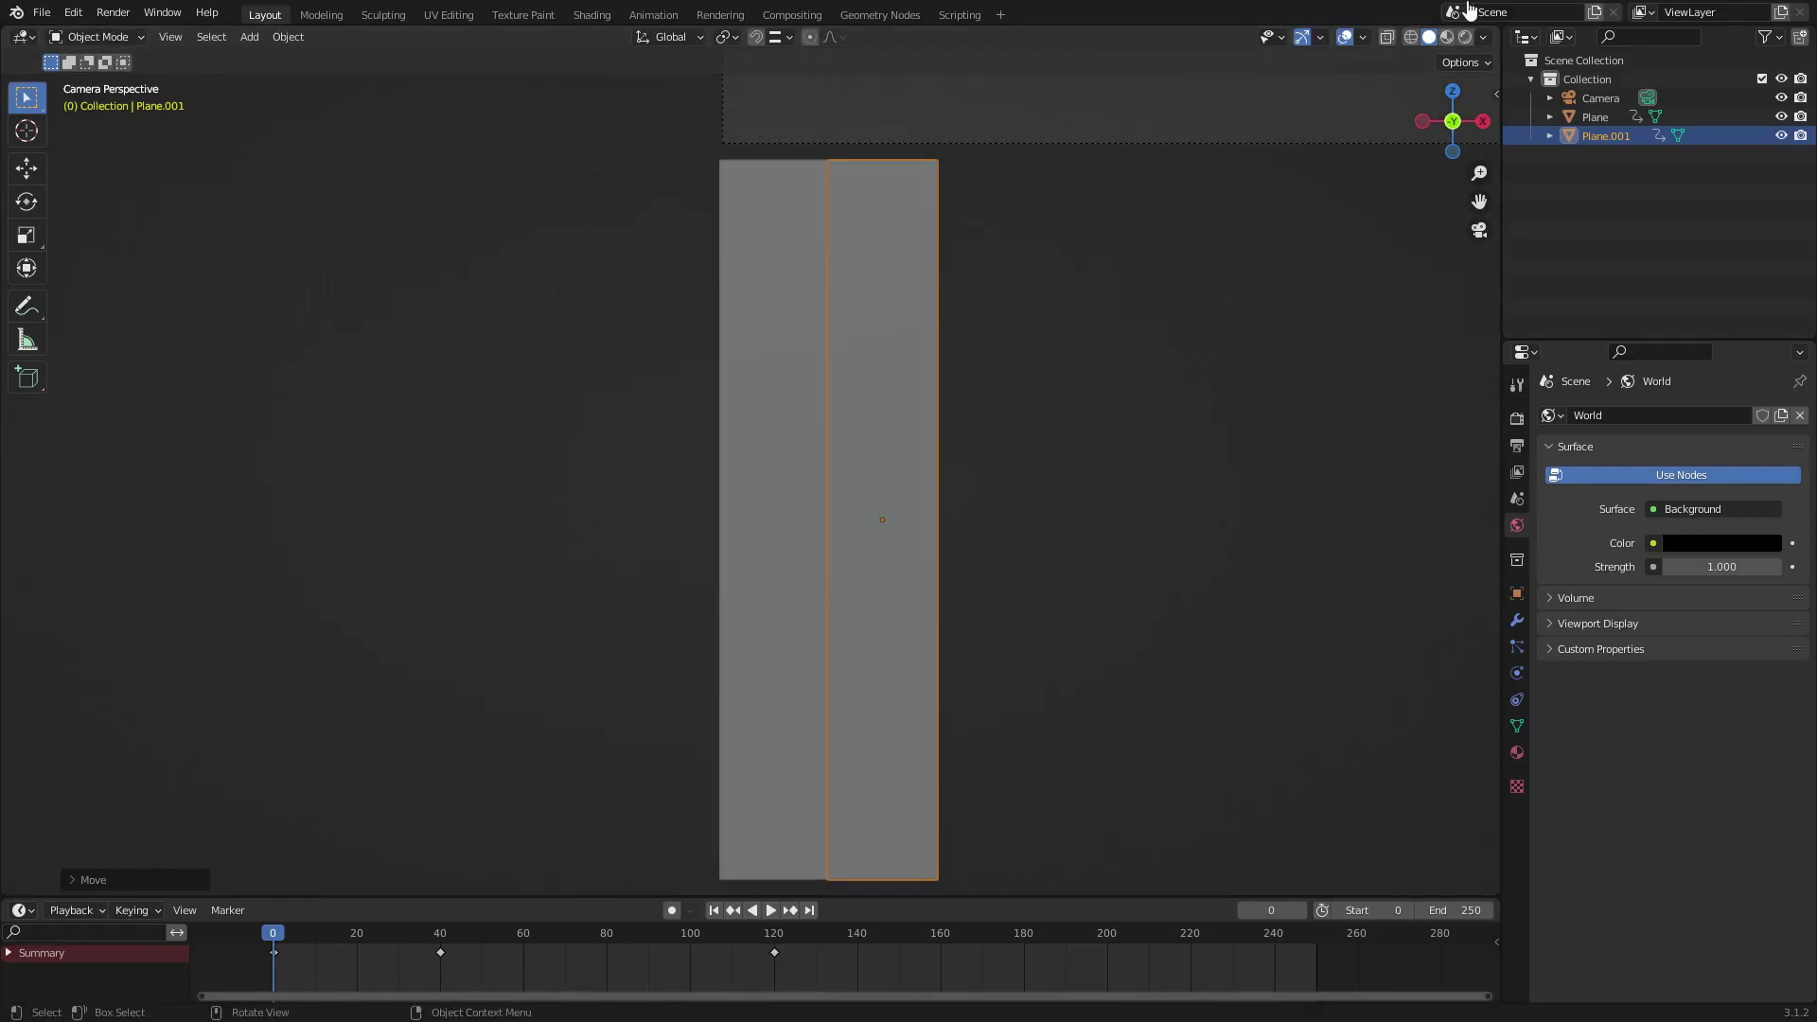
click(1410, 36)
scroll(960, 350, up, 4)
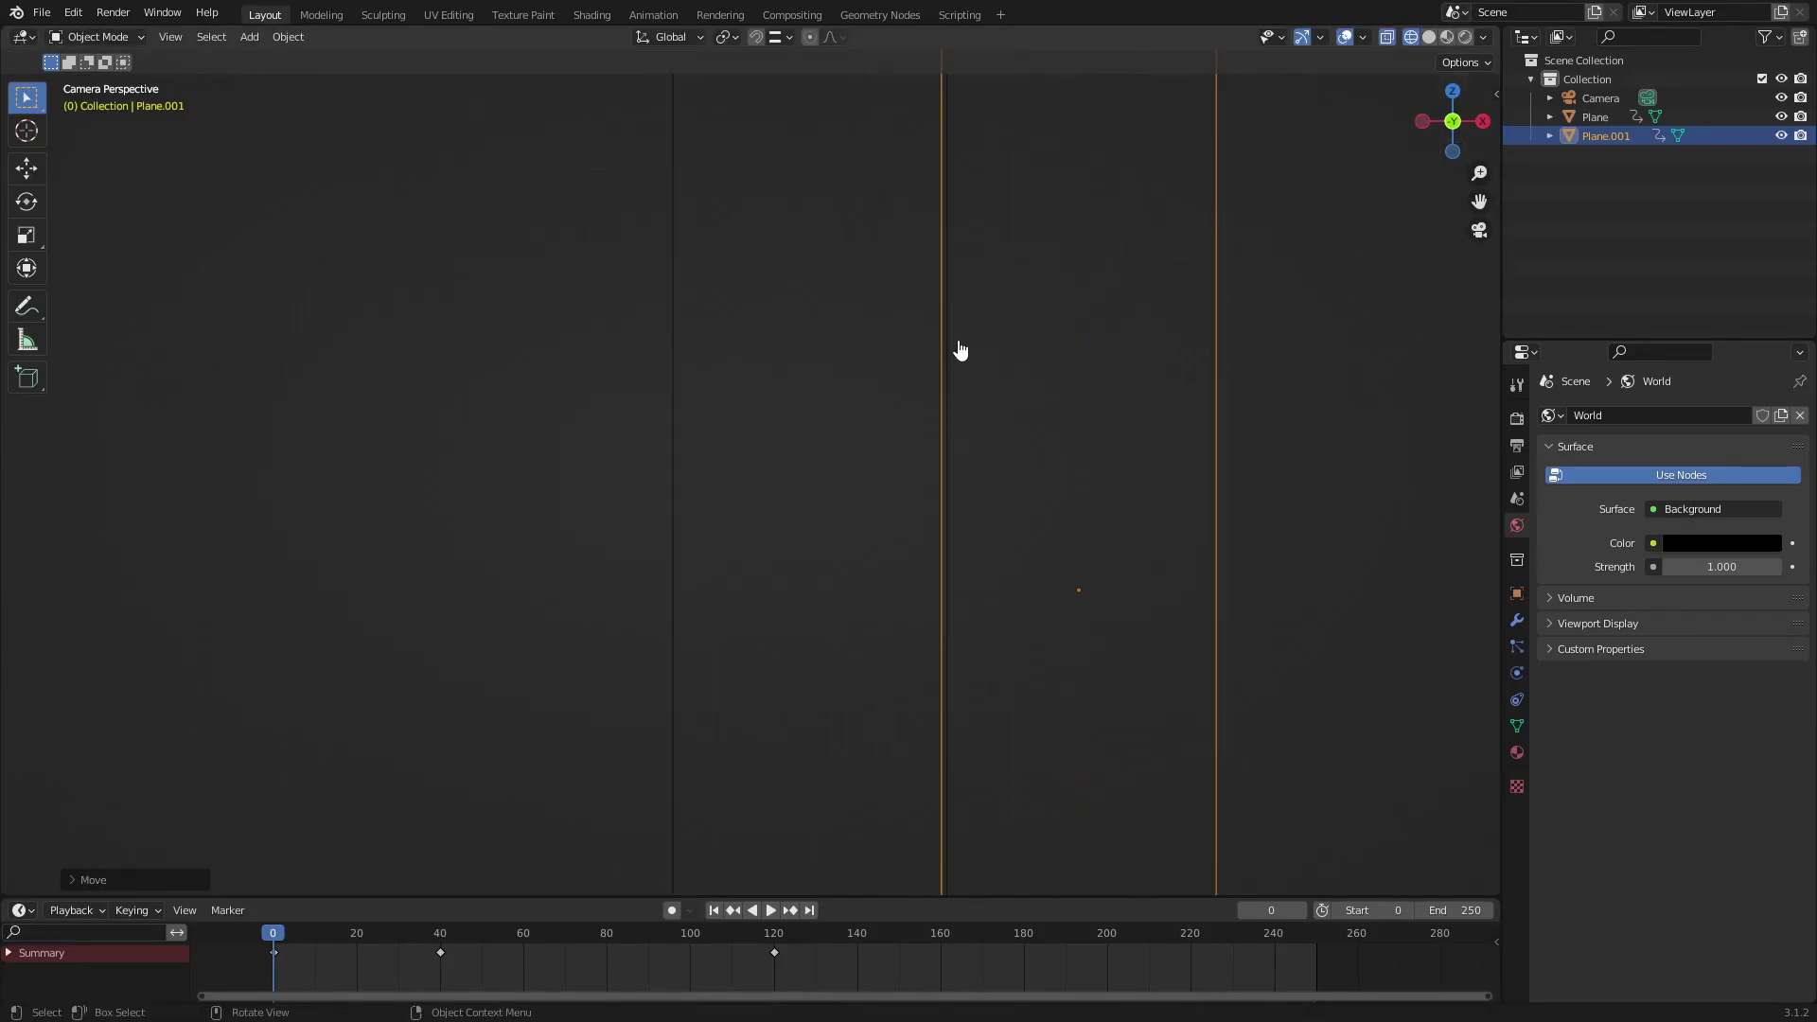
ctrl+scroll(471, 519, down, 3)
scroll(422, 536, up, 5)
ctrl+scroll(653, 503, down, 4)
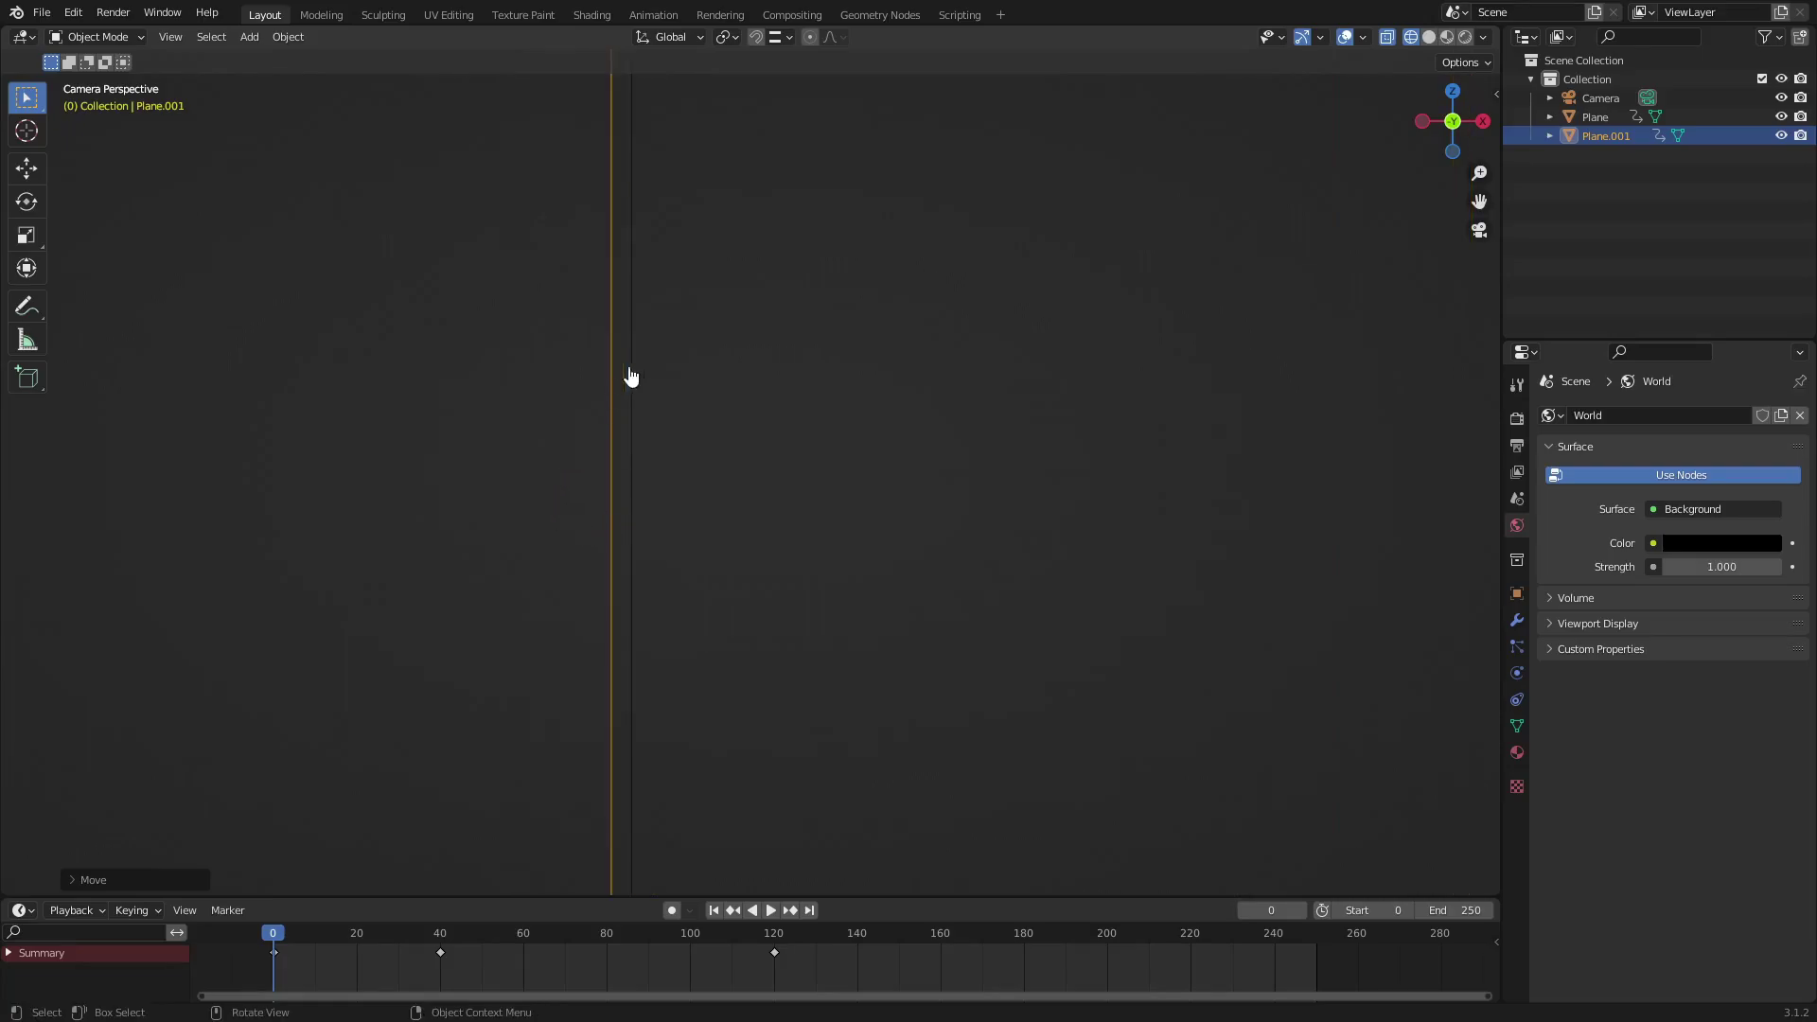
scroll(597, 488, down, 5)
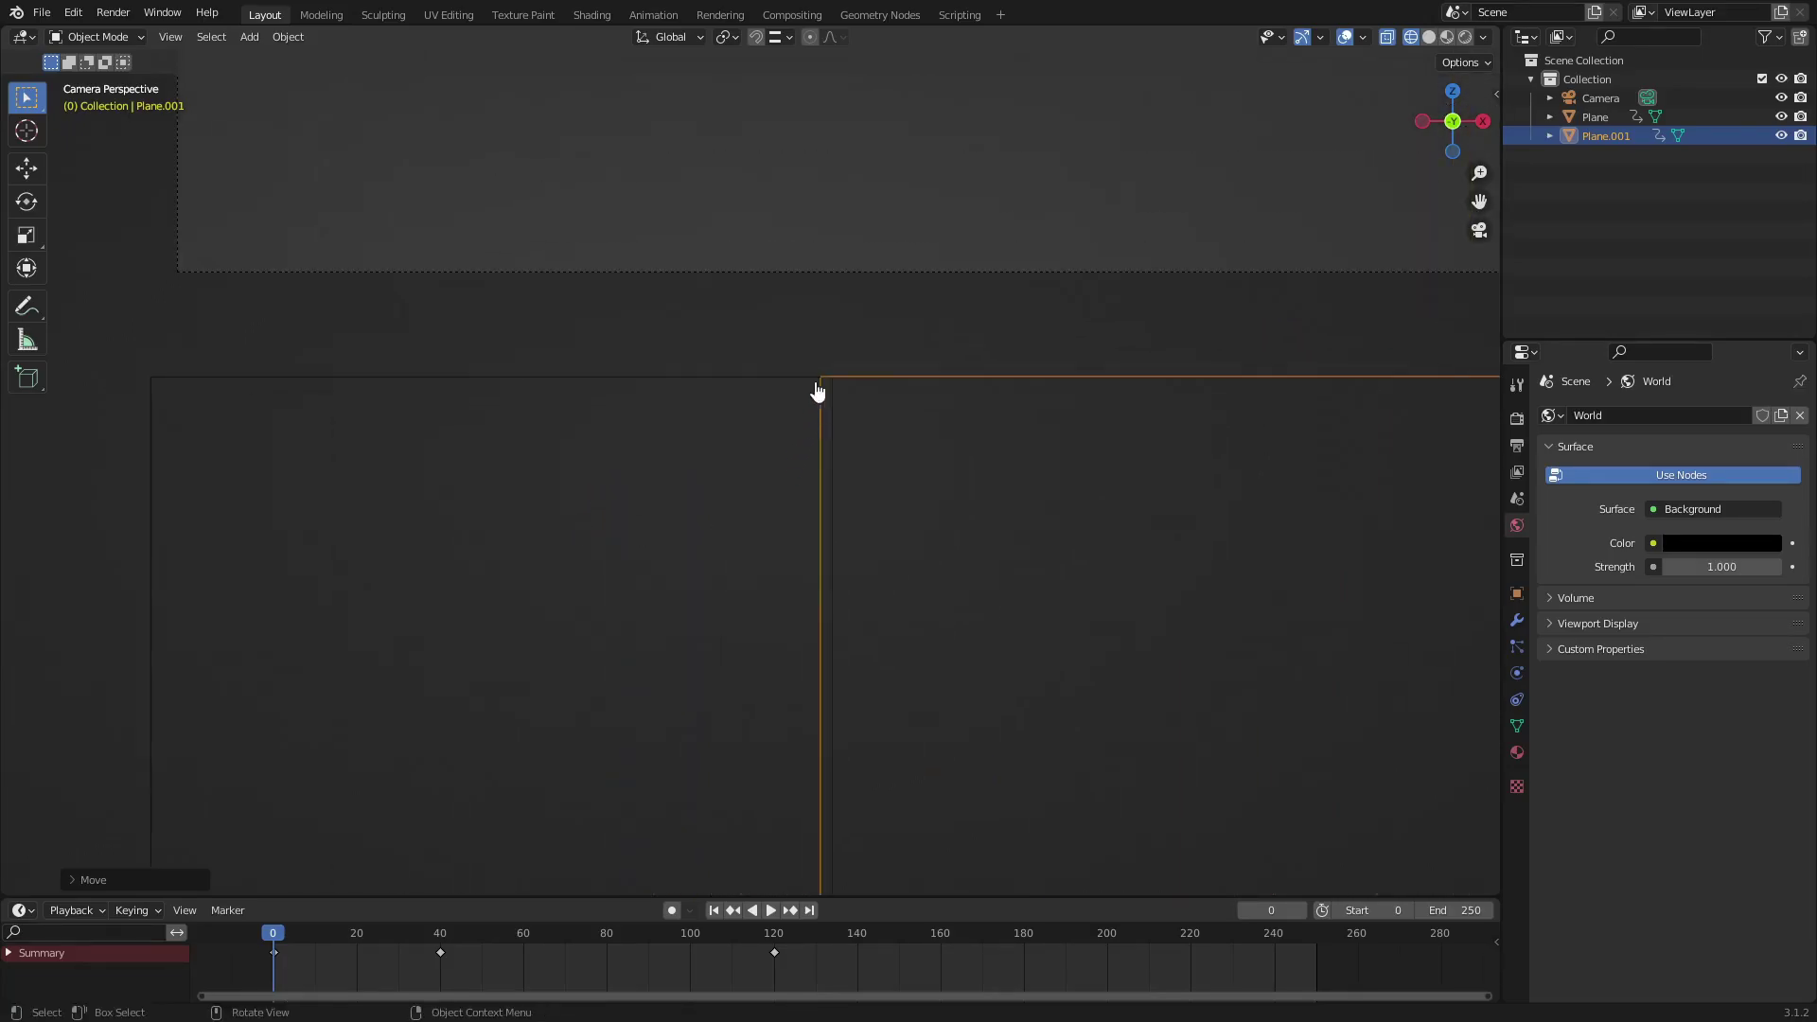
scroll(870, 393, down, 4)
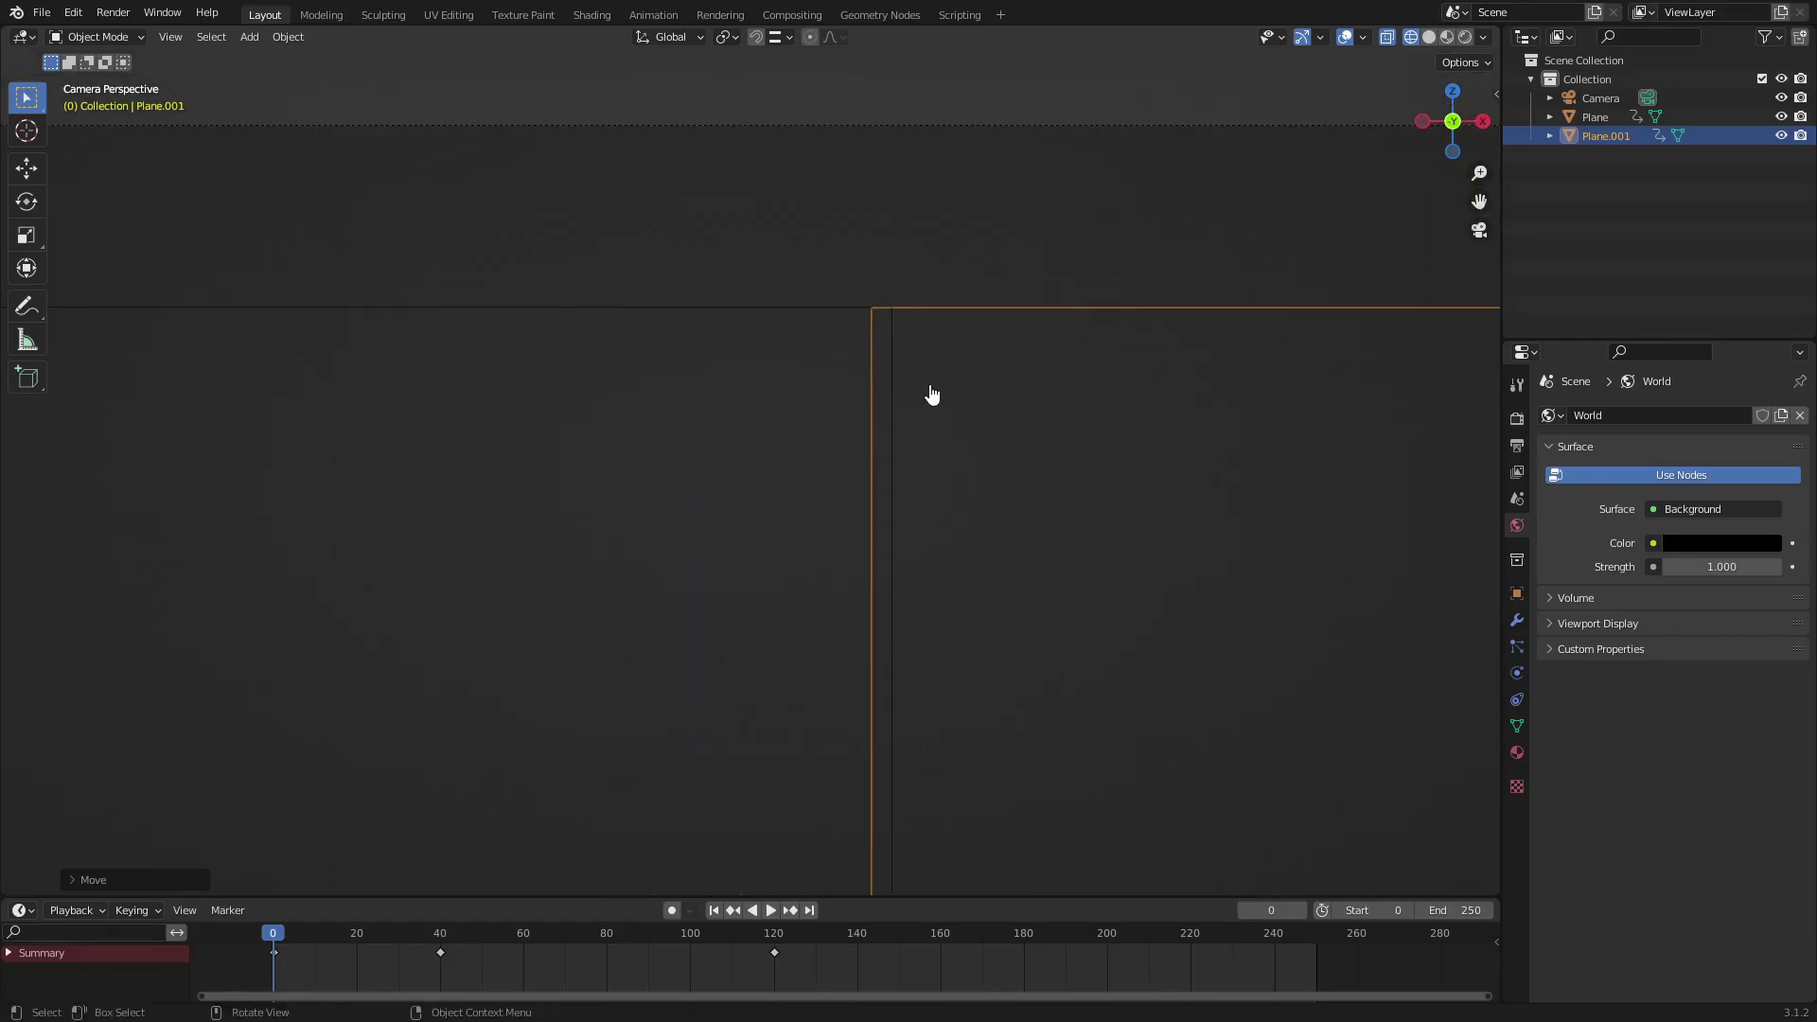
- Undo an accidental X move of the copy and pan to show the camera frame and planes
key(g)
key(x)
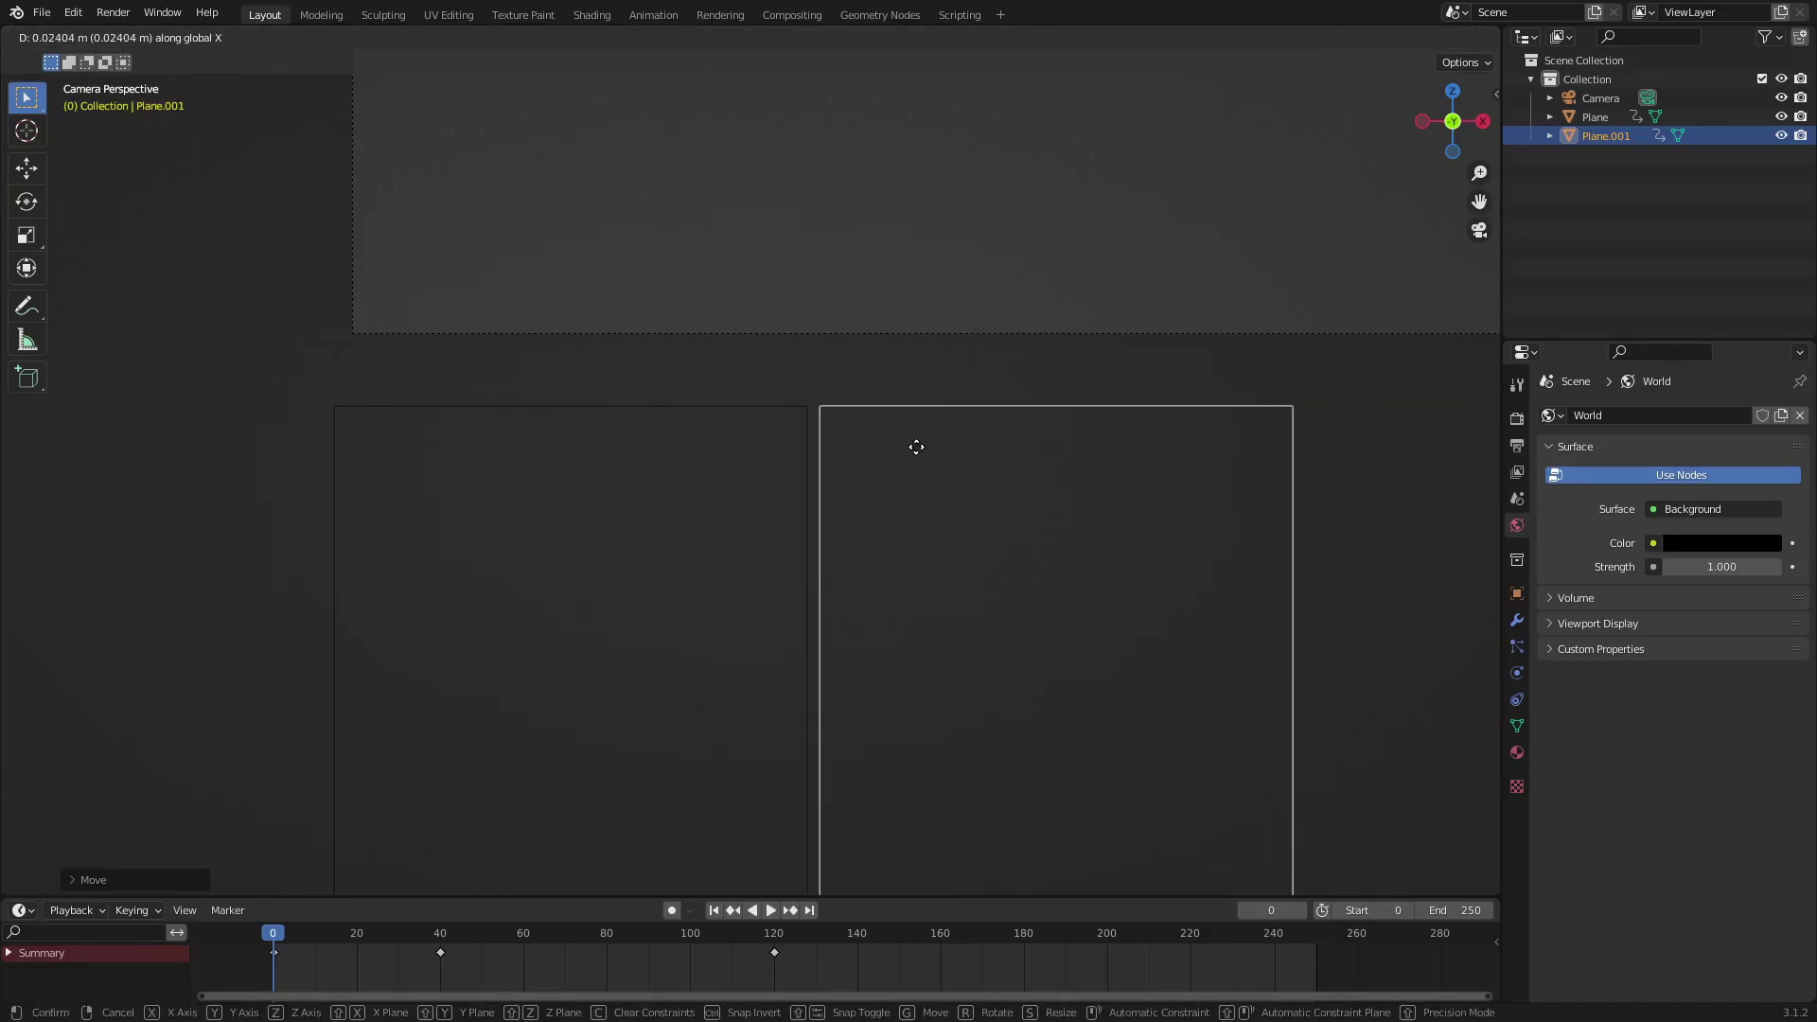
click(916, 447)
scroll(893, 532, up, 2)
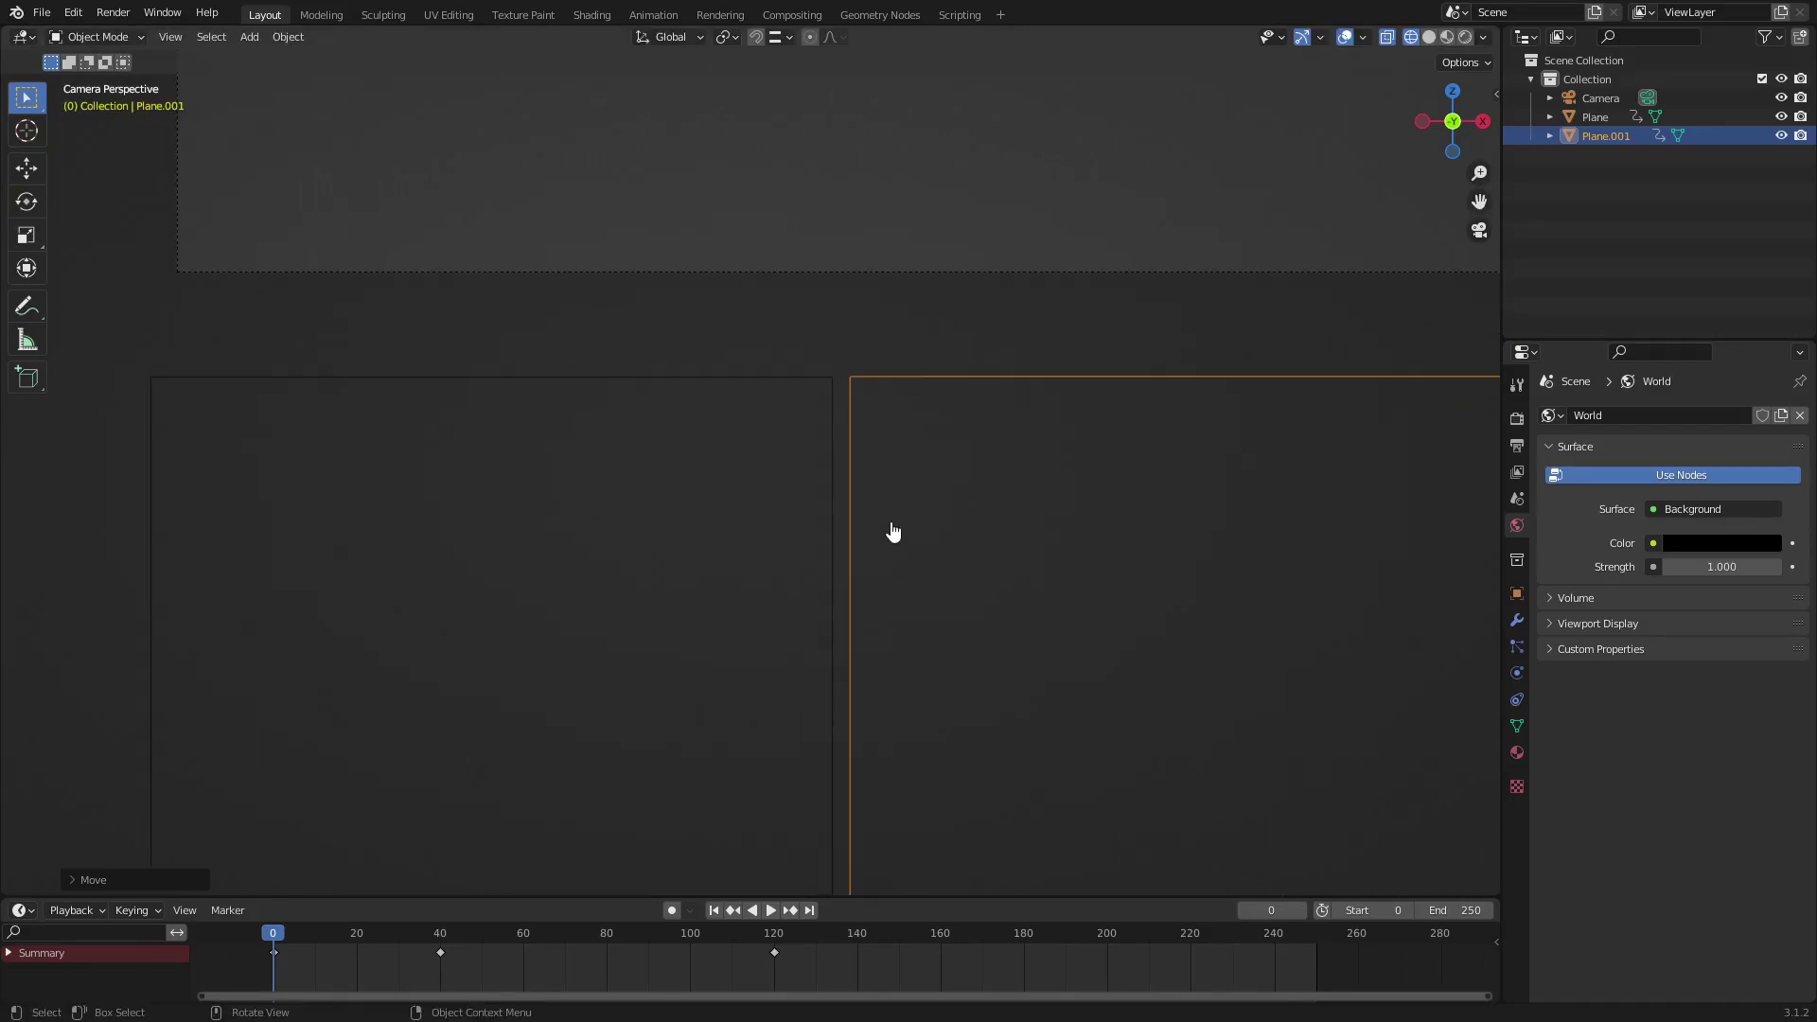
key(ctrl+z)
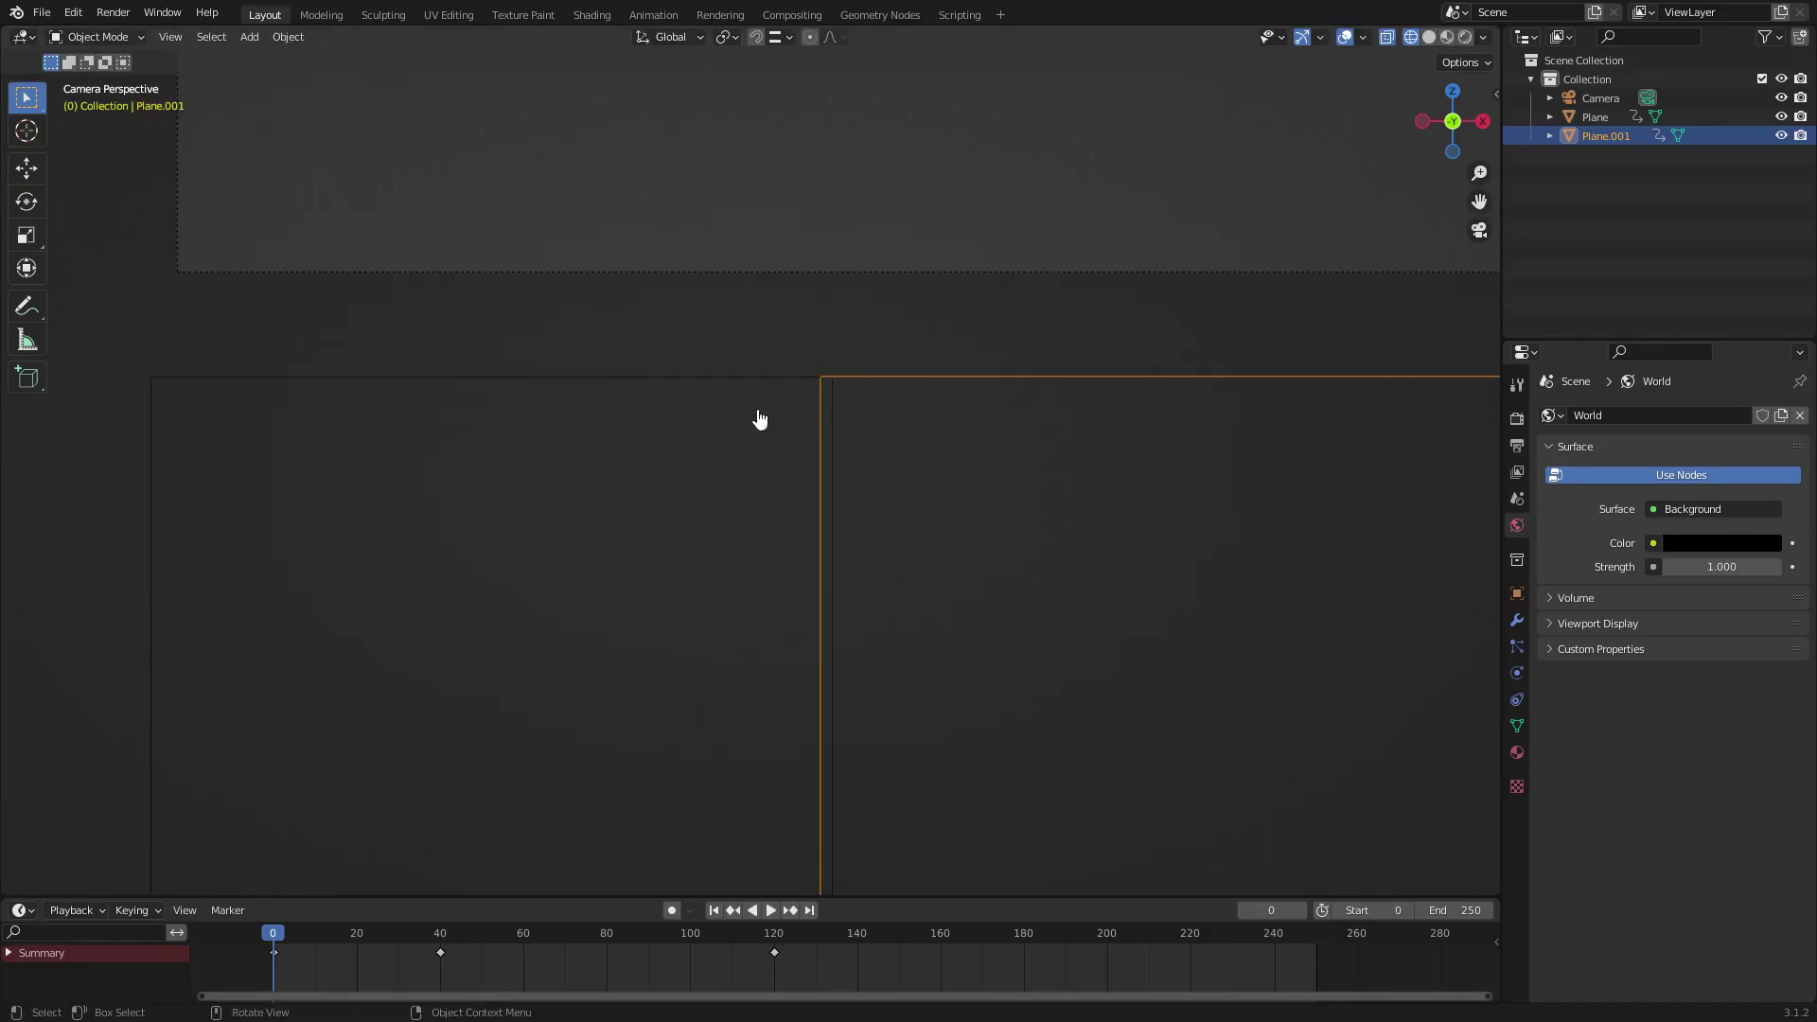
scroll(758, 417, down, 5)
shift+middle_drag(957, 452, 717, 603)
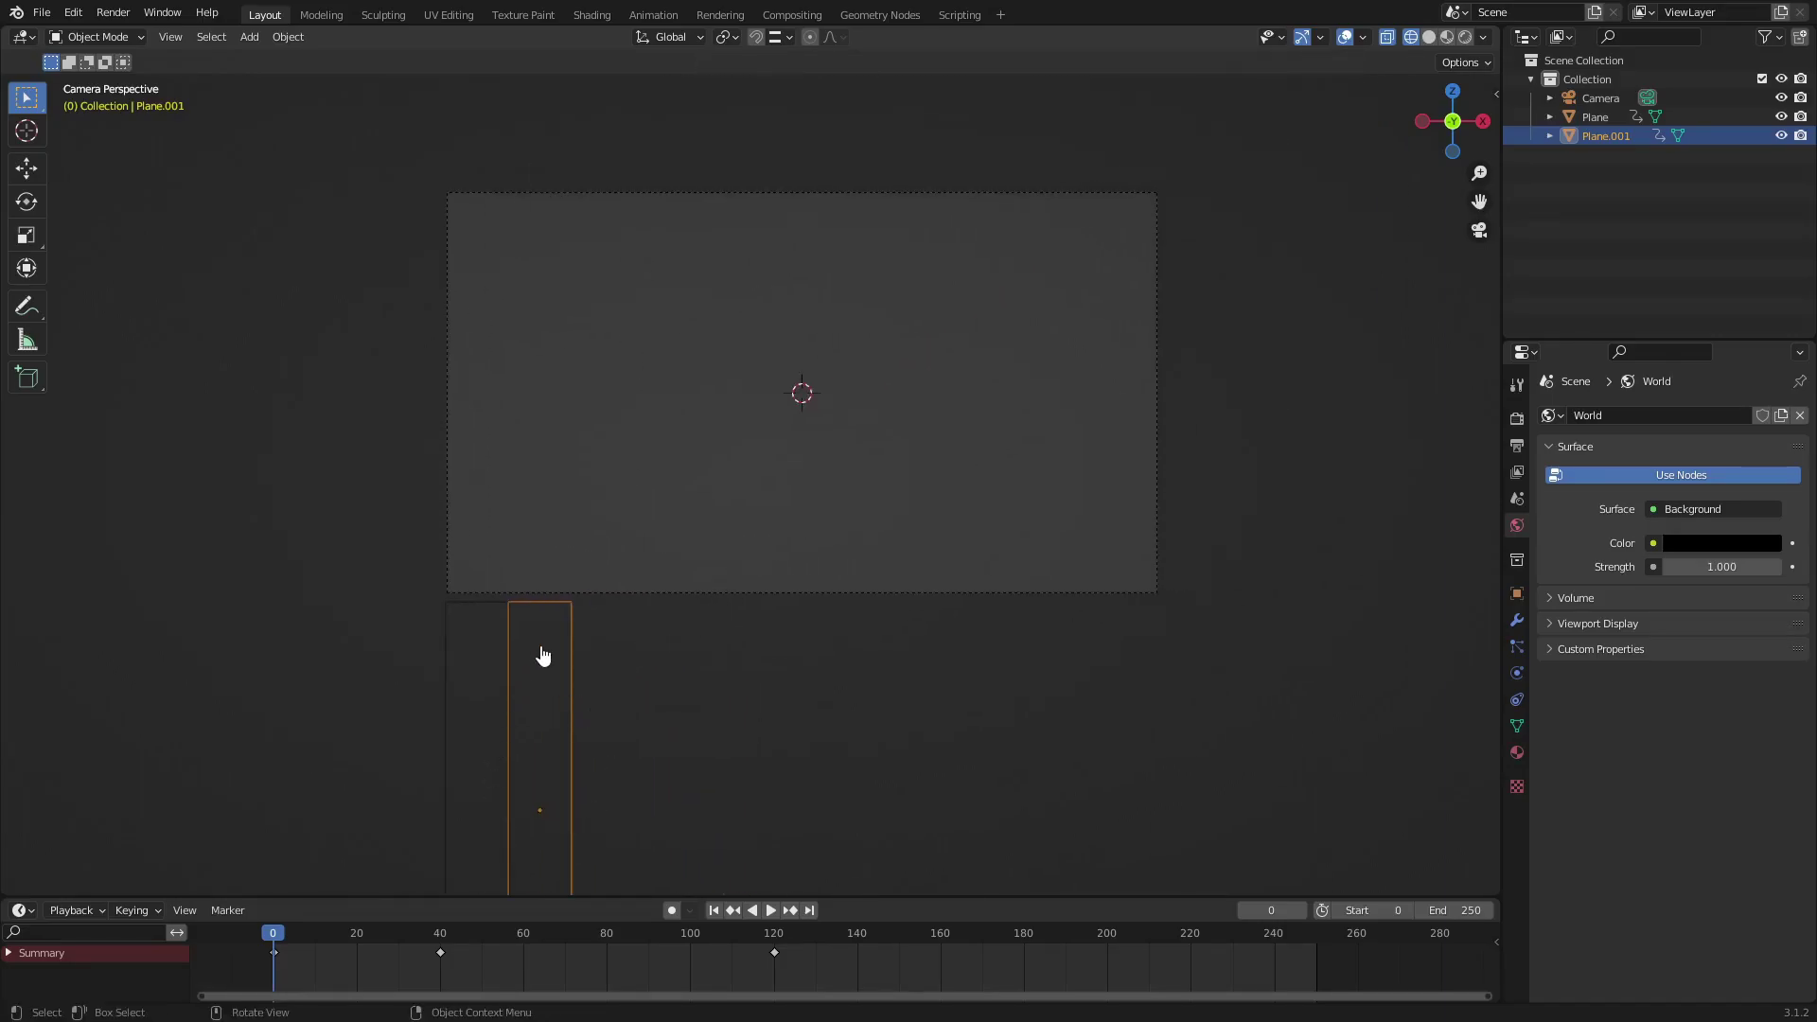
- Repeatedly duplicate the newest plane one width along X until the row reaches Plane.011
key(shift+d)
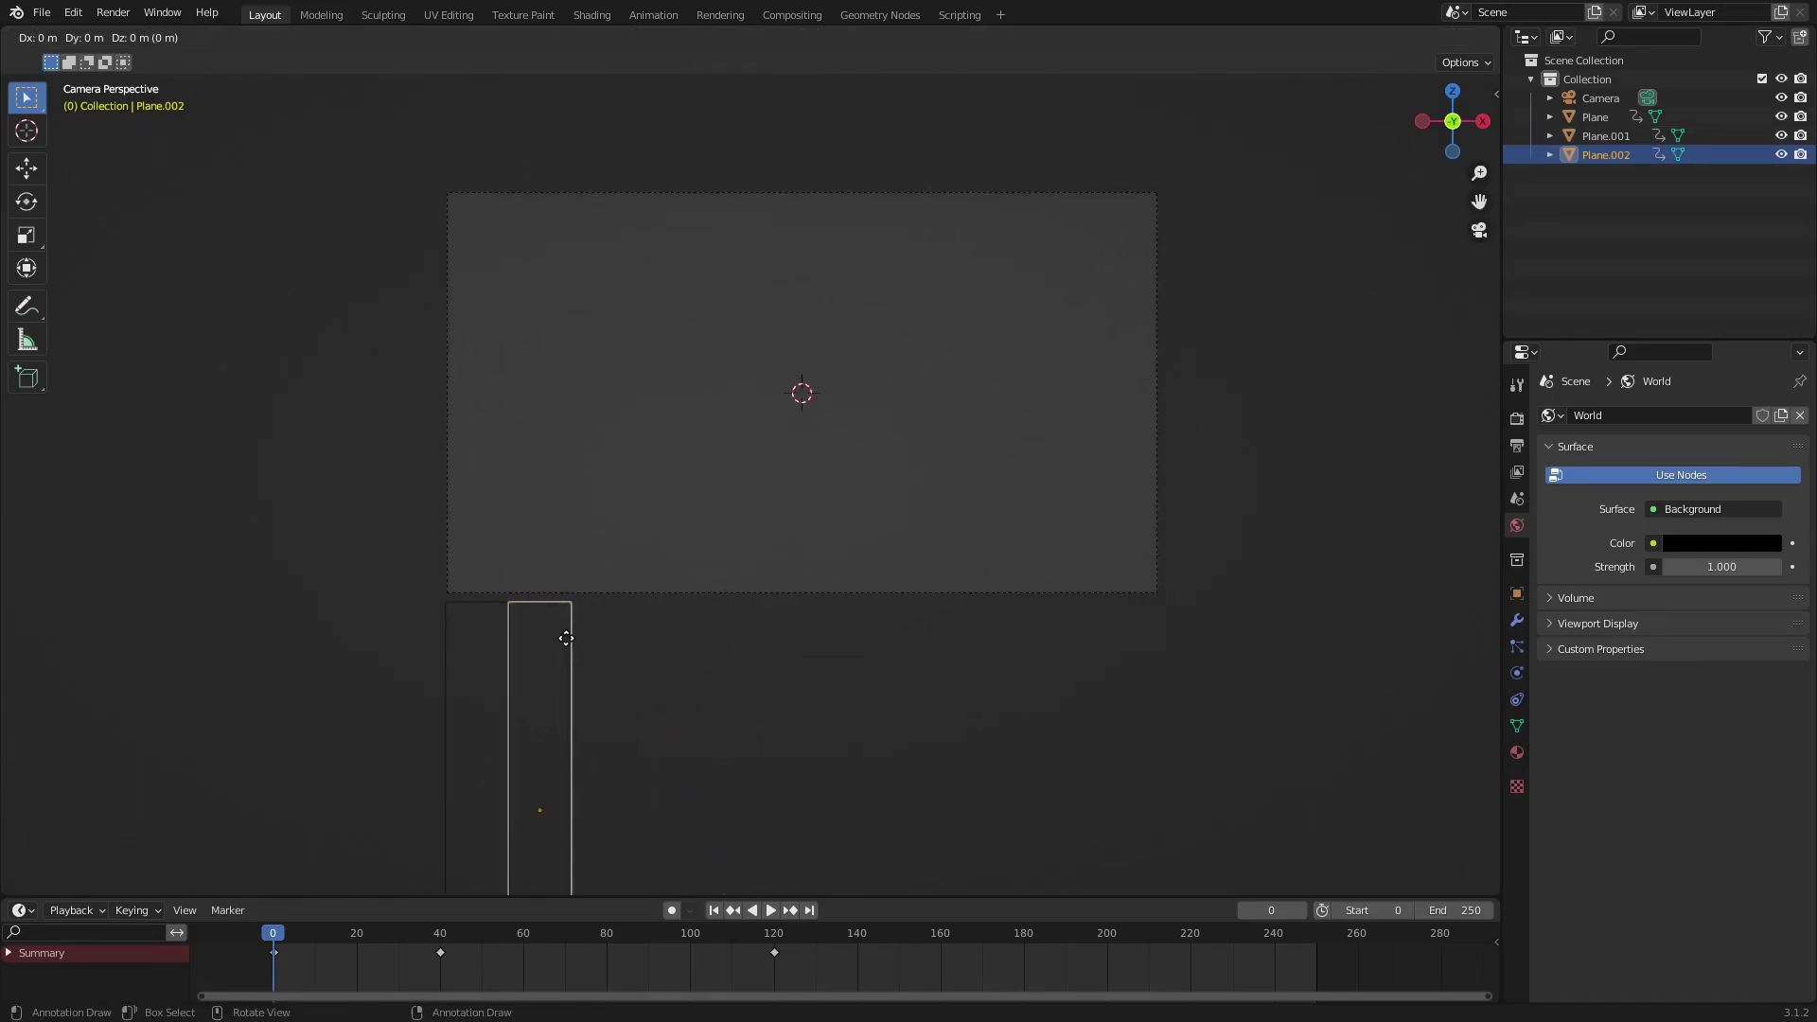
text(x)
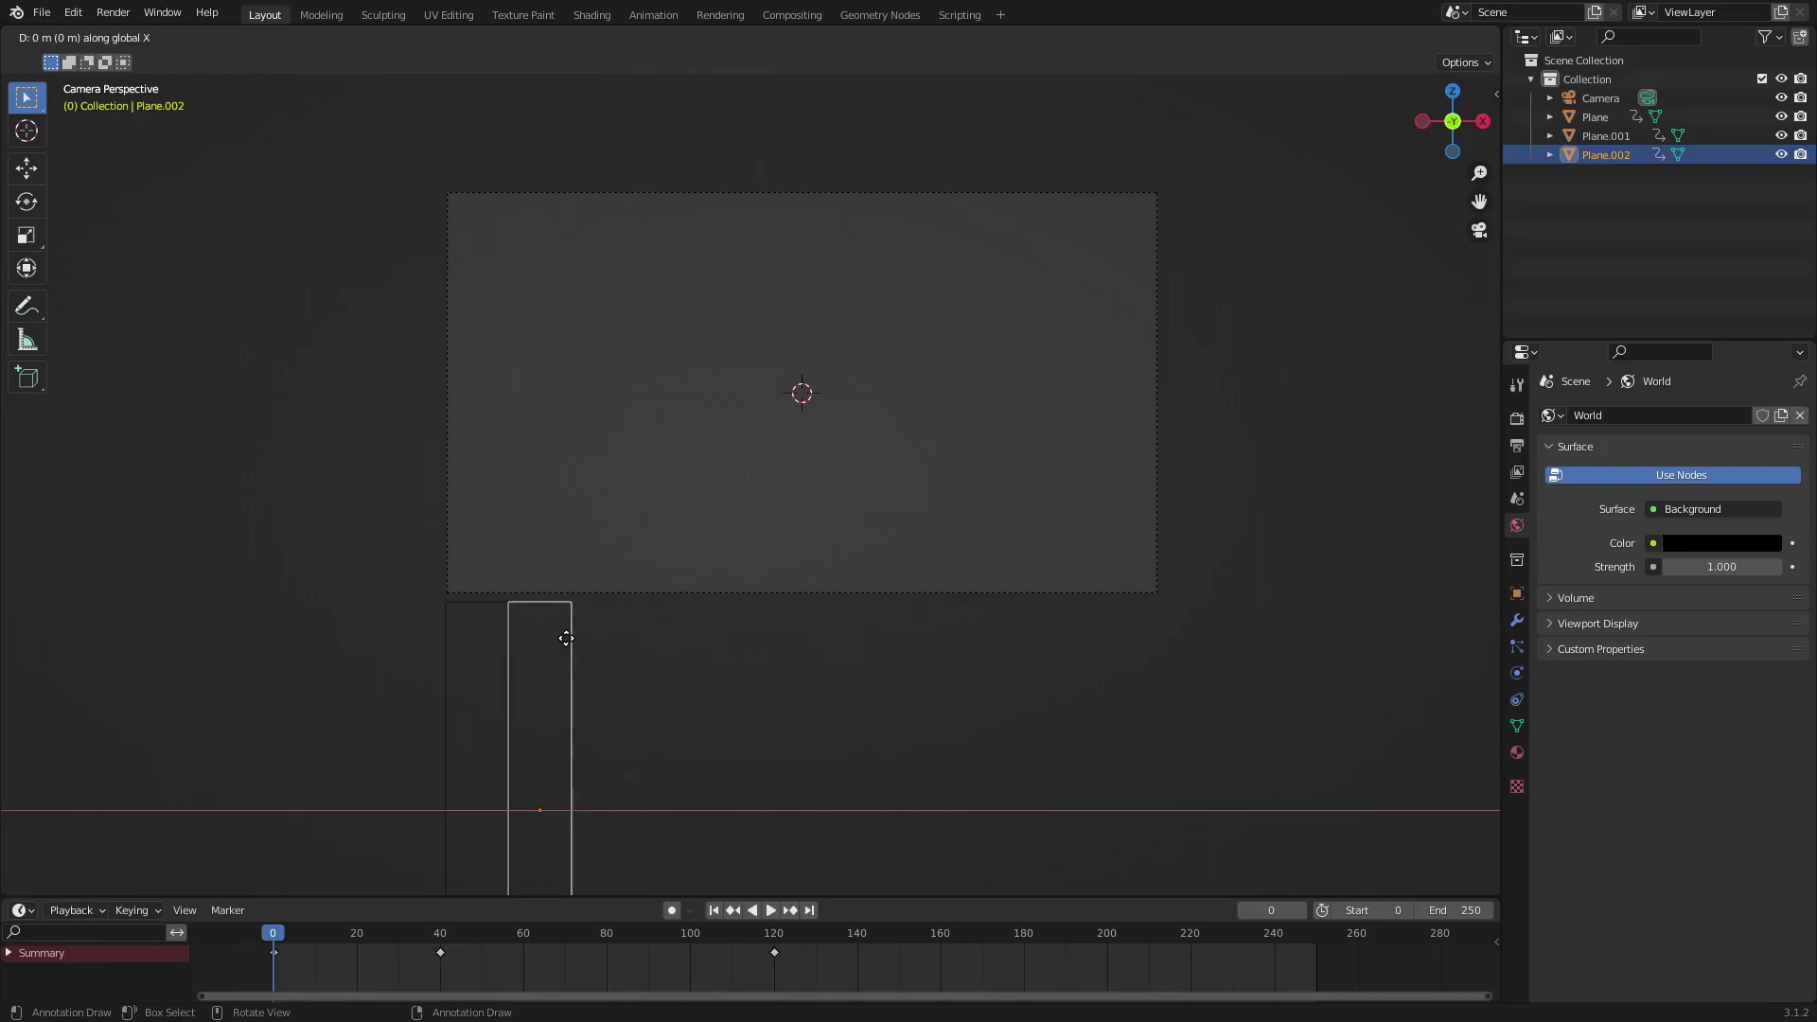
text(2)
key(Return)
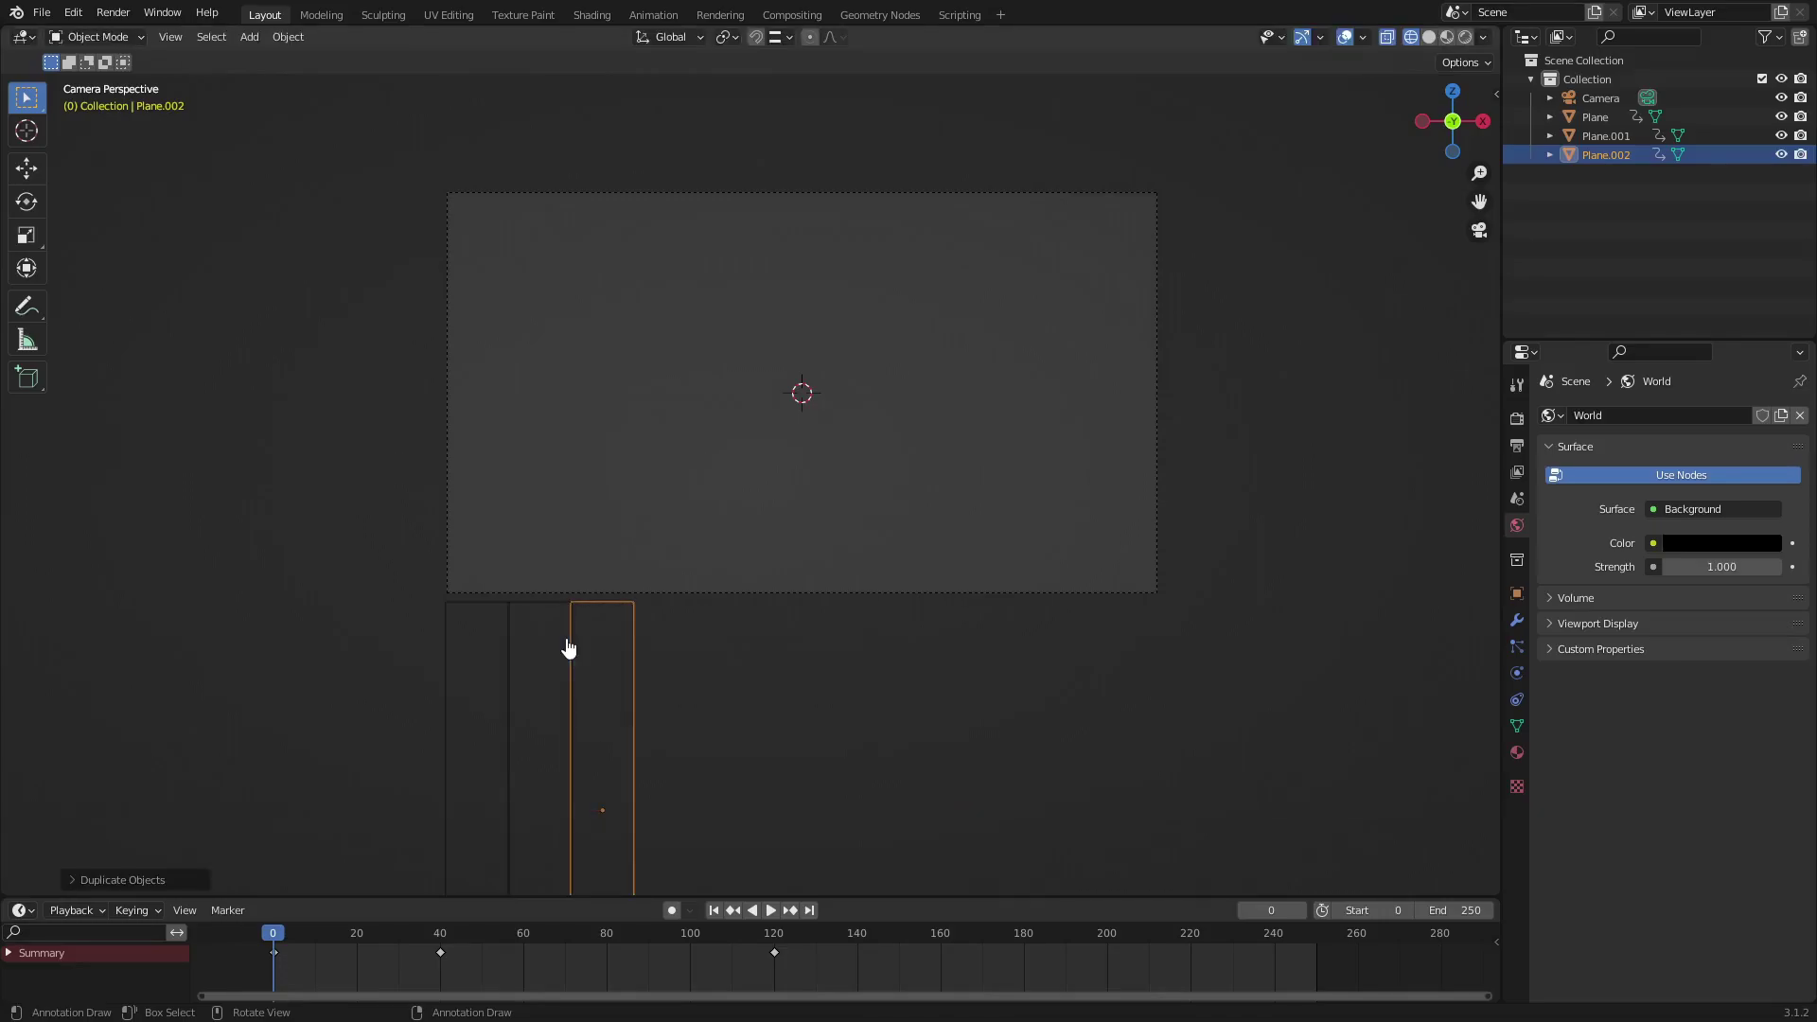
key(shift+d)
text(x2)
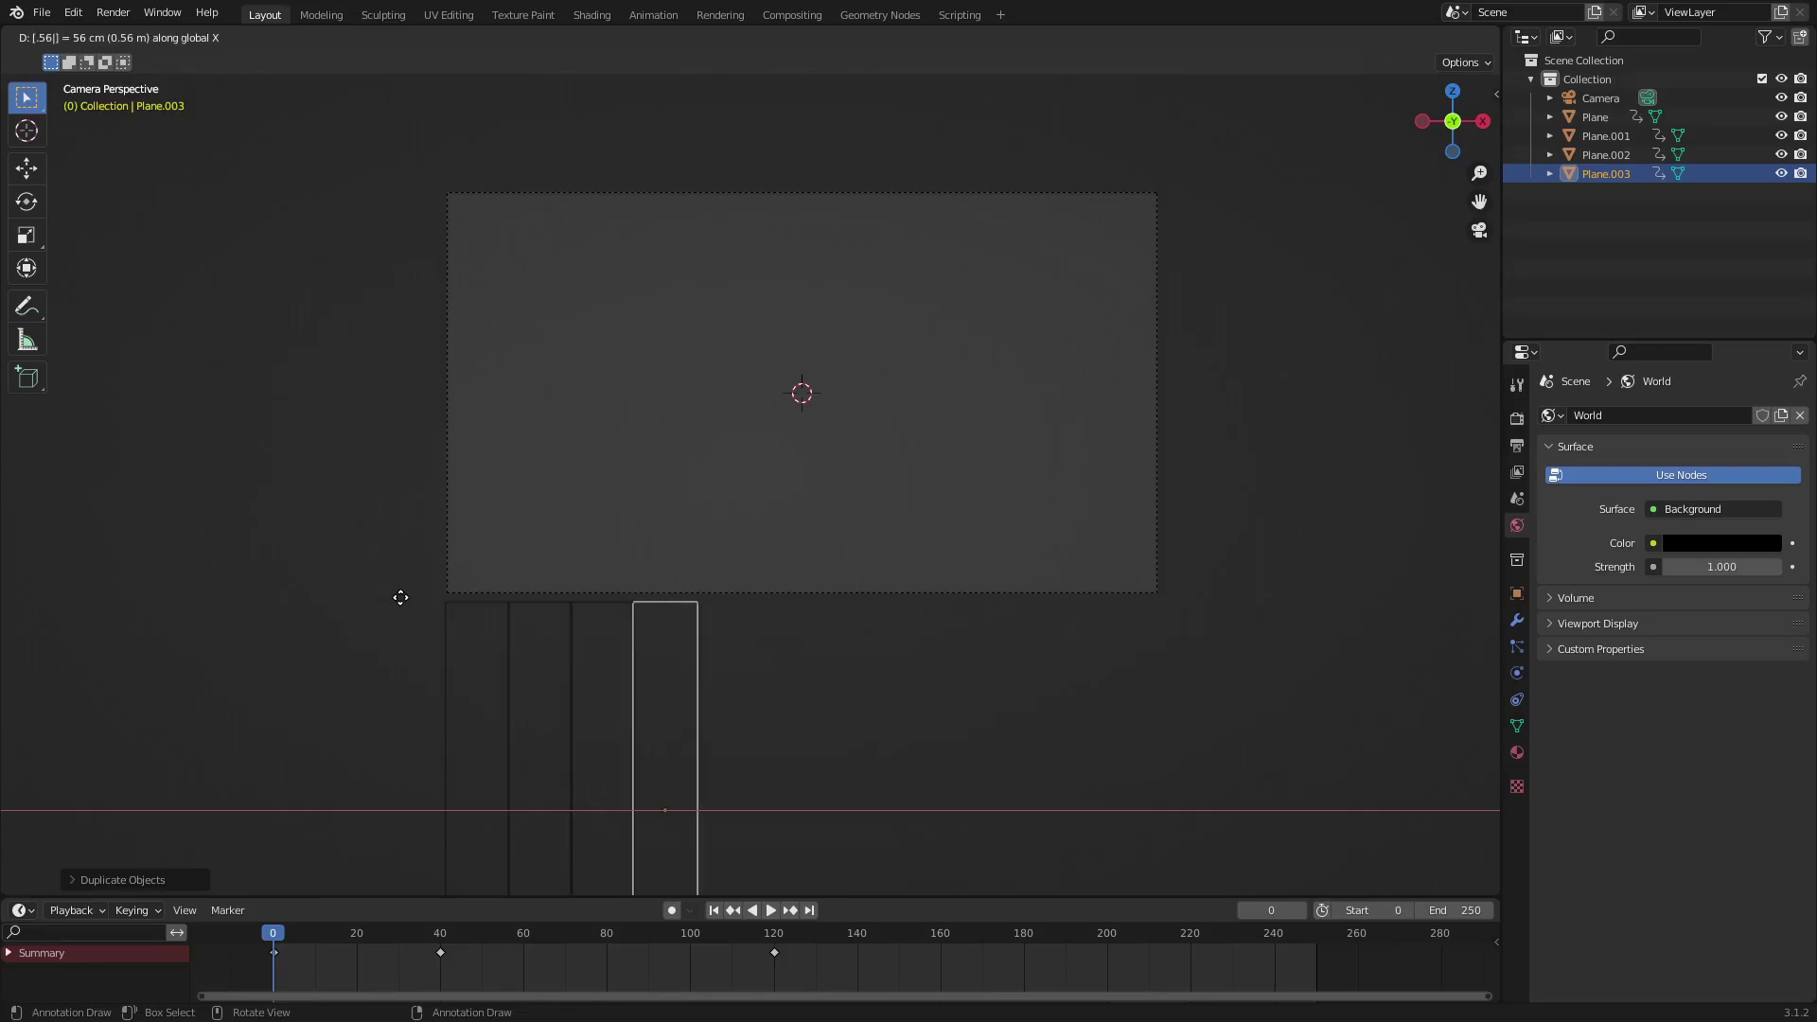
key(Return)
key(shift+d)
text(x2)
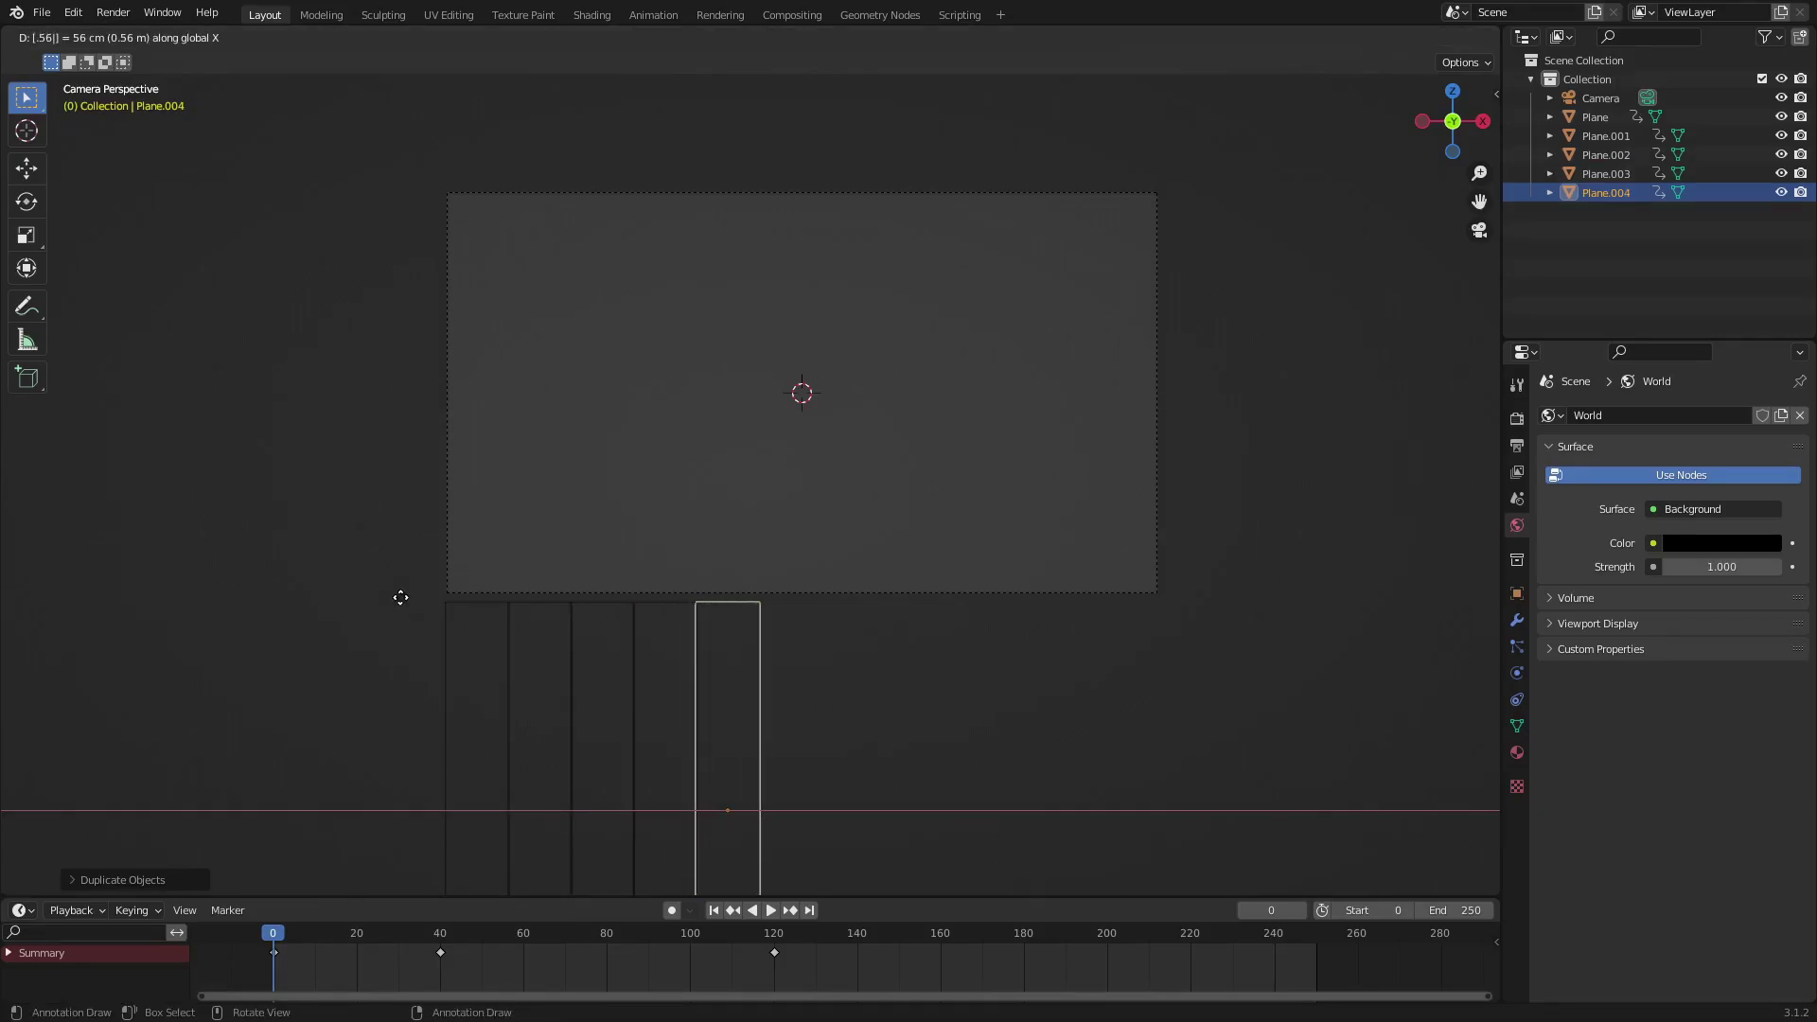
key(Return)
key(shift+z)
- Return to solid shading and play the rising animation of the twelve bars
key(shift+r)
key(shift+r)
key(shift+r)
key(shift+r)
key(shift+r)
key(shift+r)
key(shift+r)
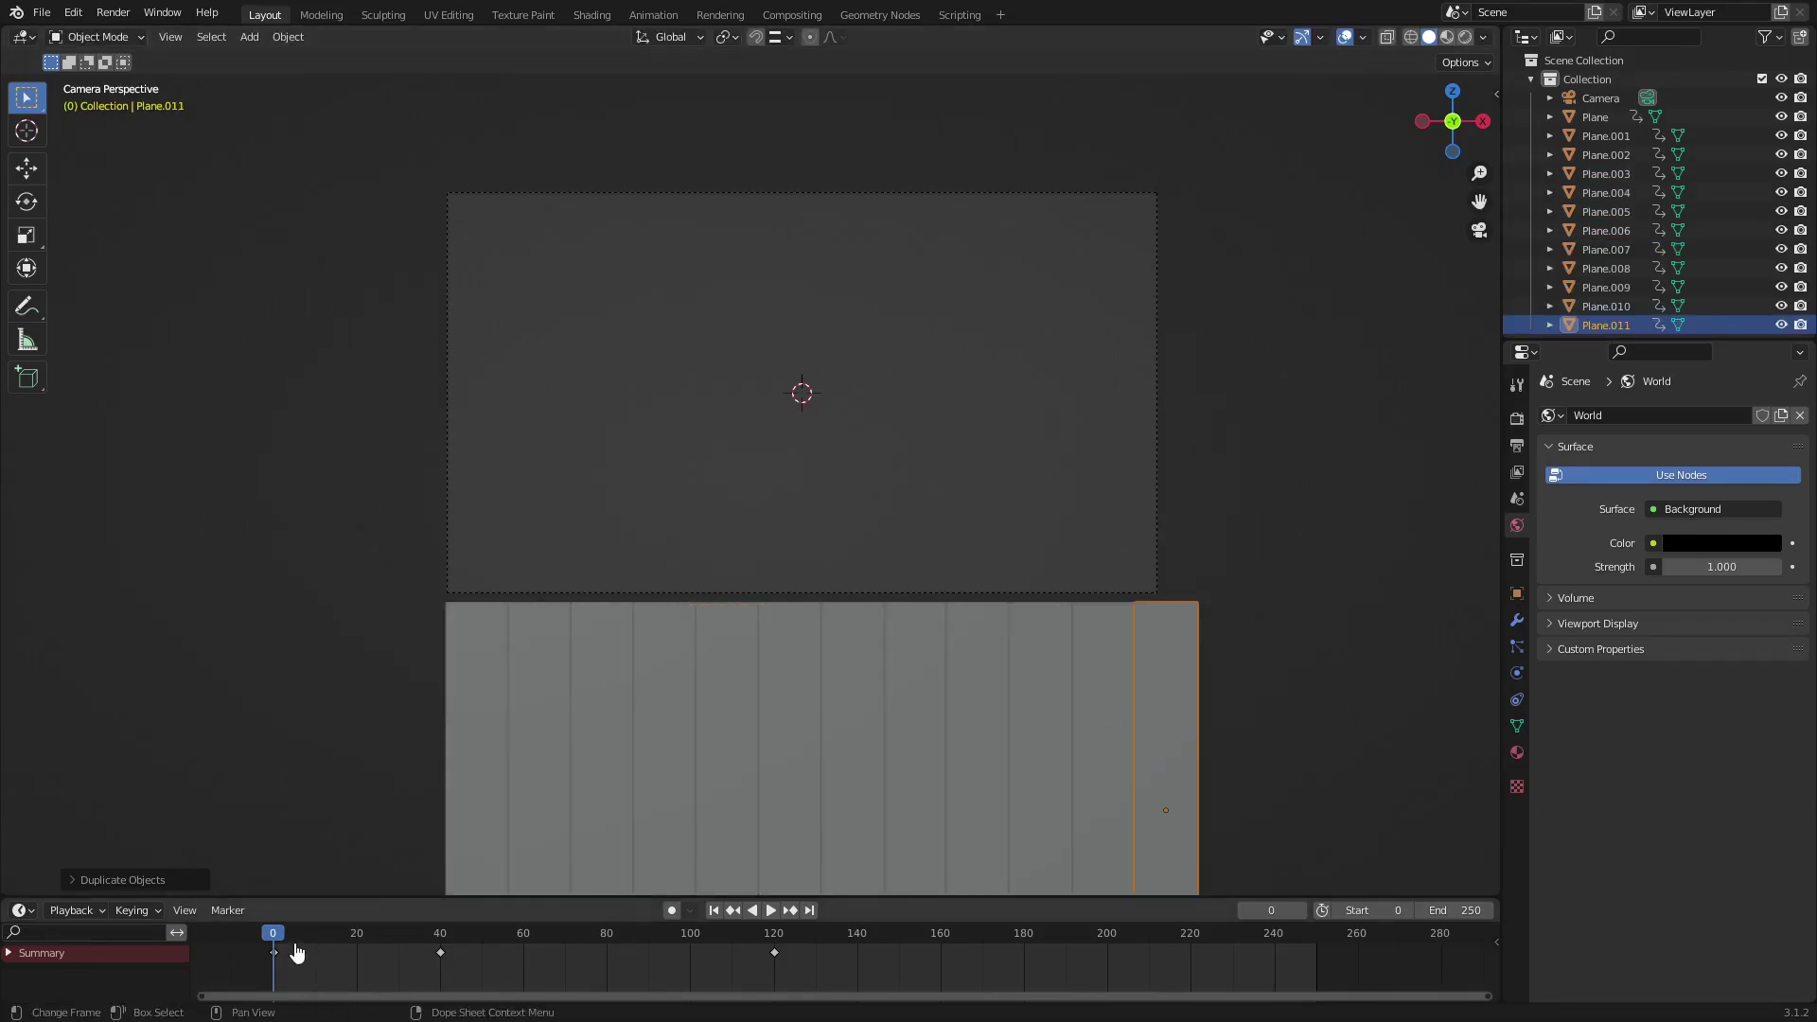
key(space)
mouse_move(296, 946)
mouse_down()
mouse_move(433, 937)
mouse_move(270, 937)
mouse_up()
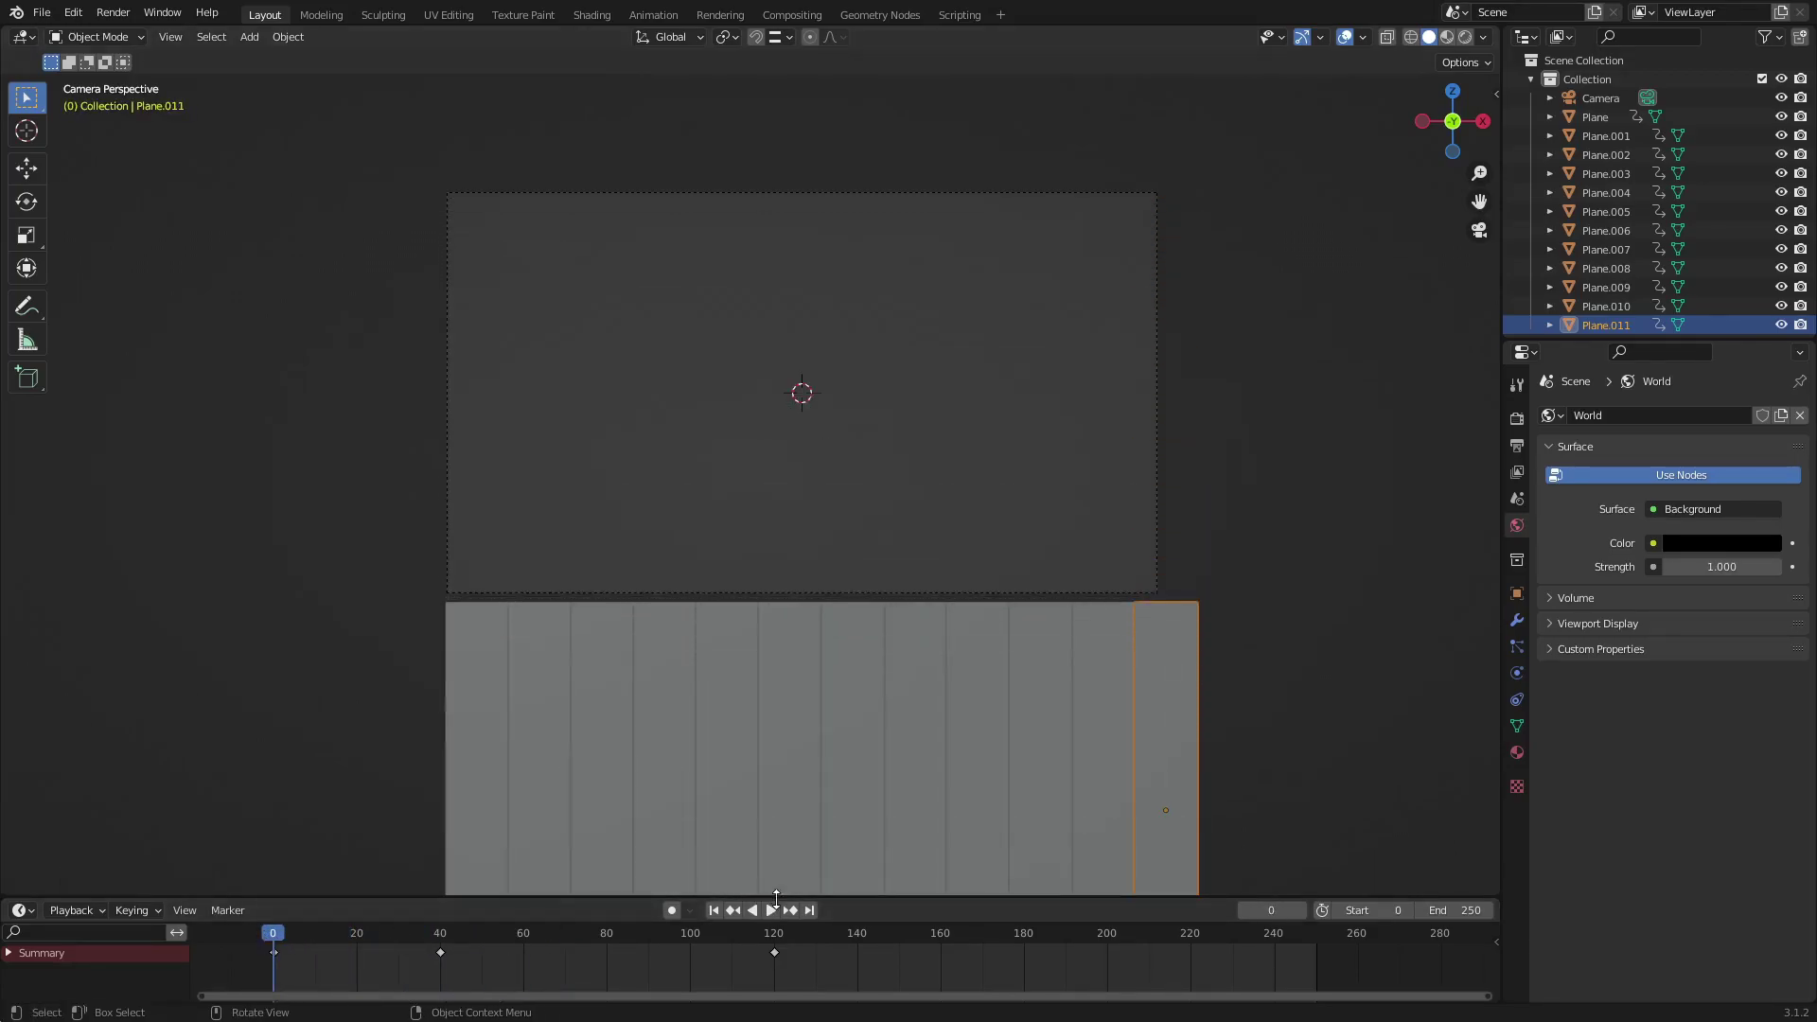
- Stop playback at frame 30, select the camera, and slide it sideways along X
click(761, 909)
scroll(1192, 559, up, 2)
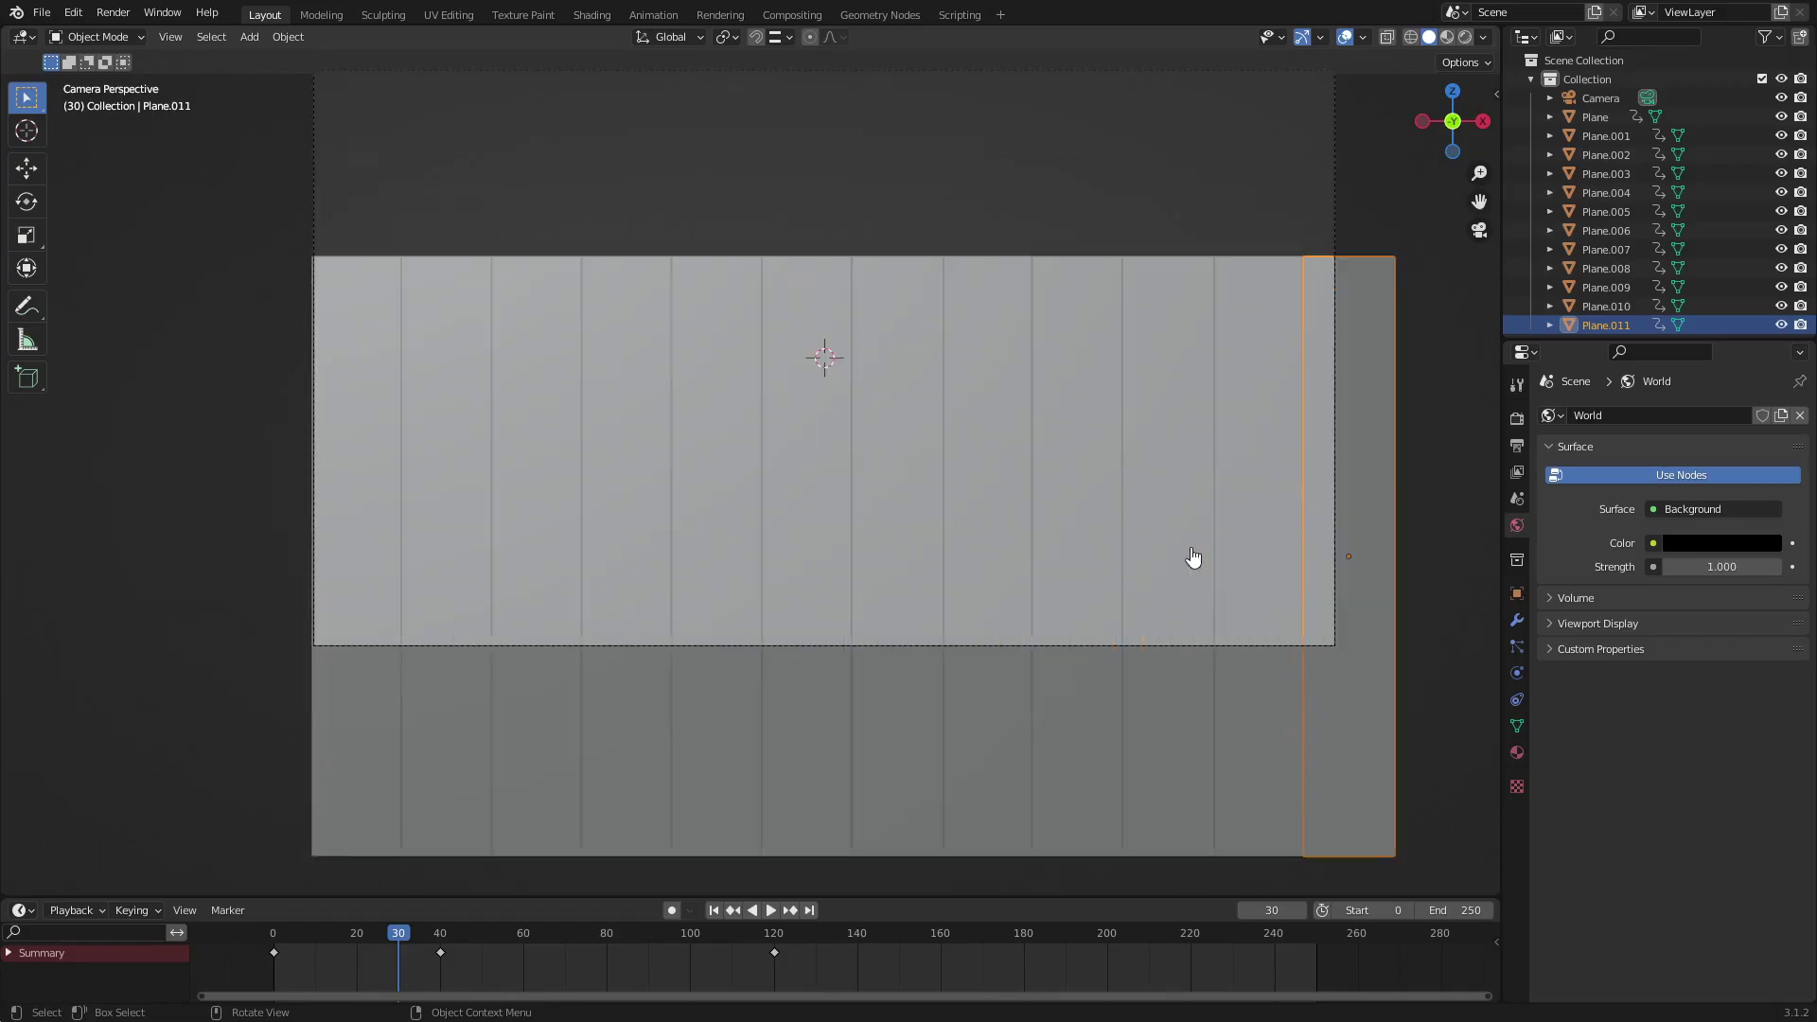
shift+middle_drag(1192, 559, 1091, 629)
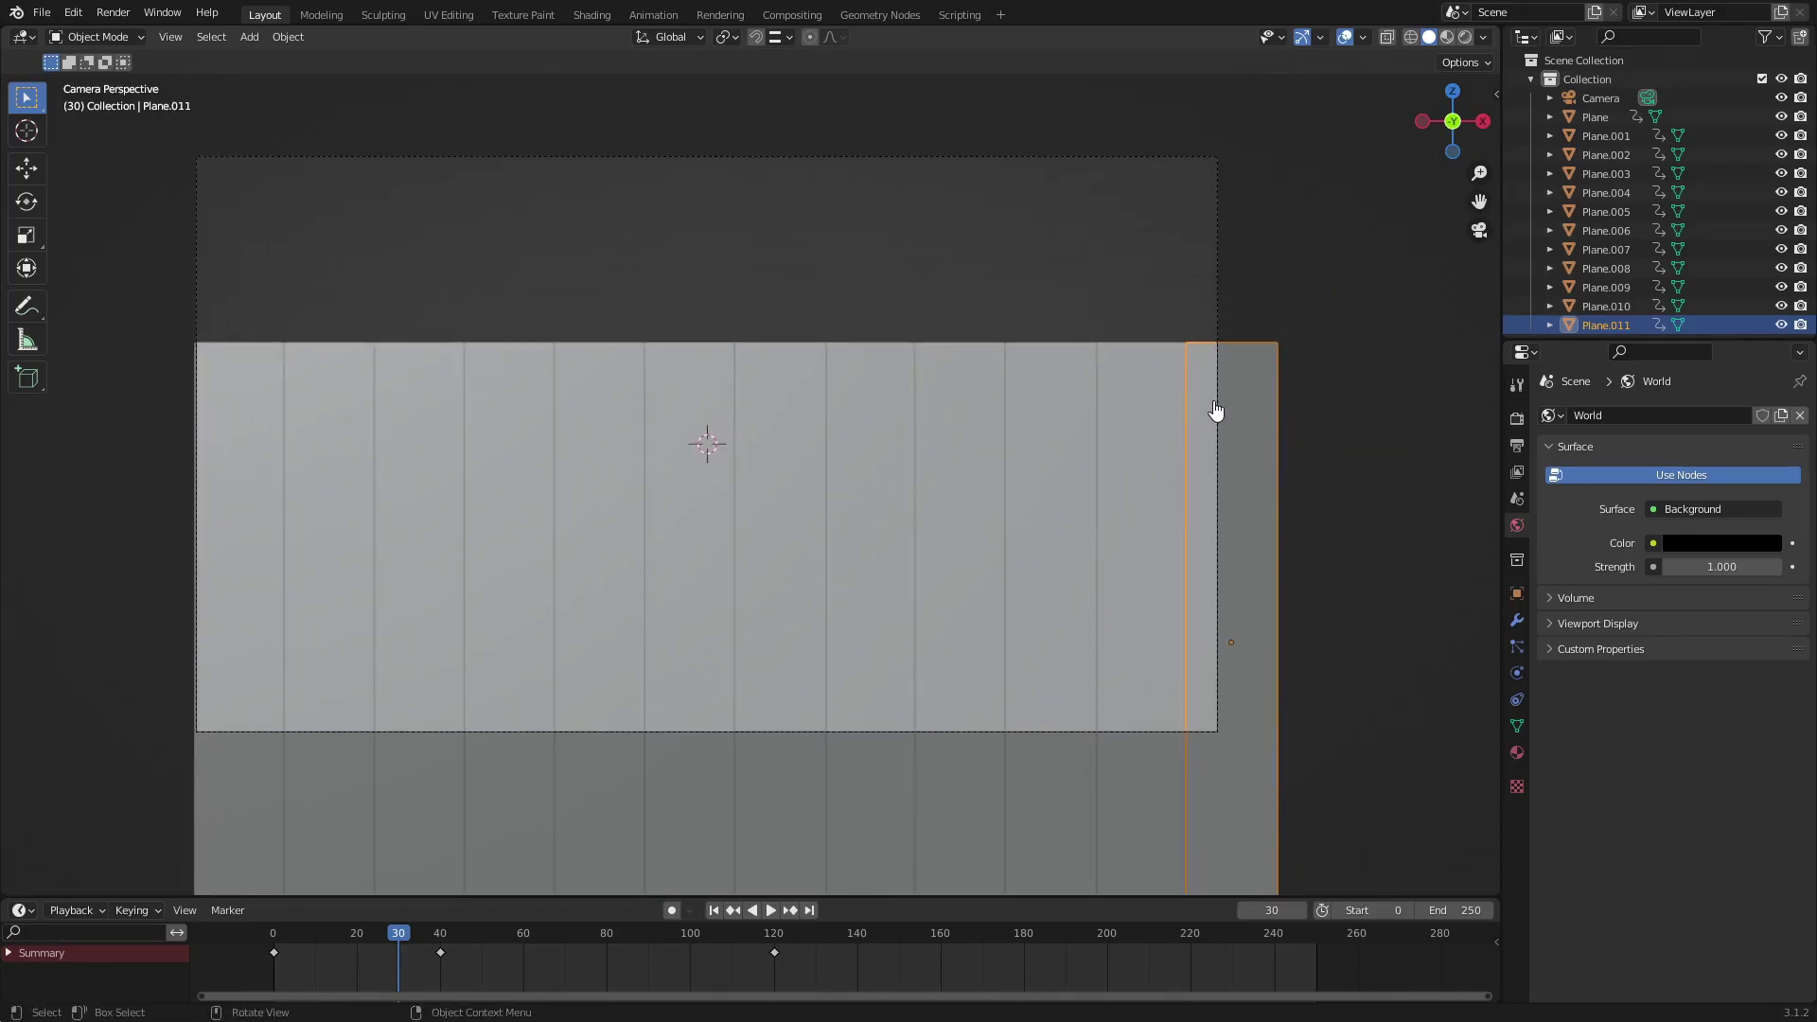
click(1216, 410)
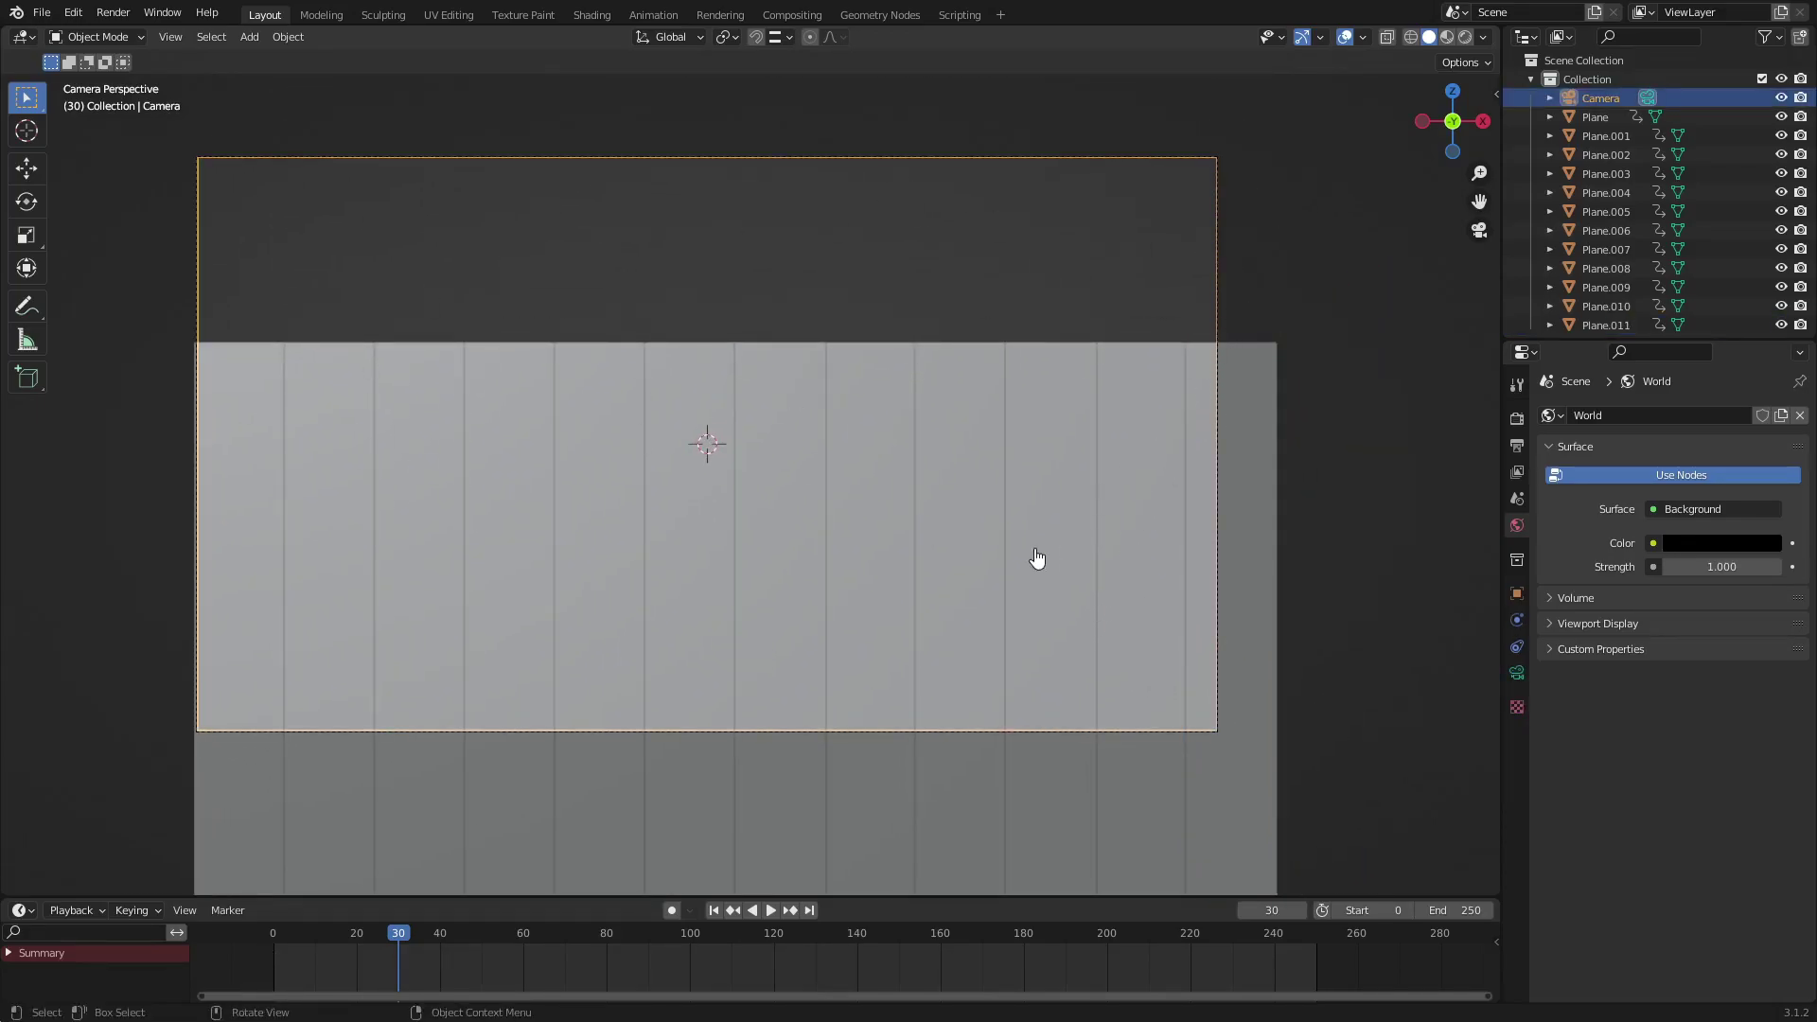
key(g)
key(x)
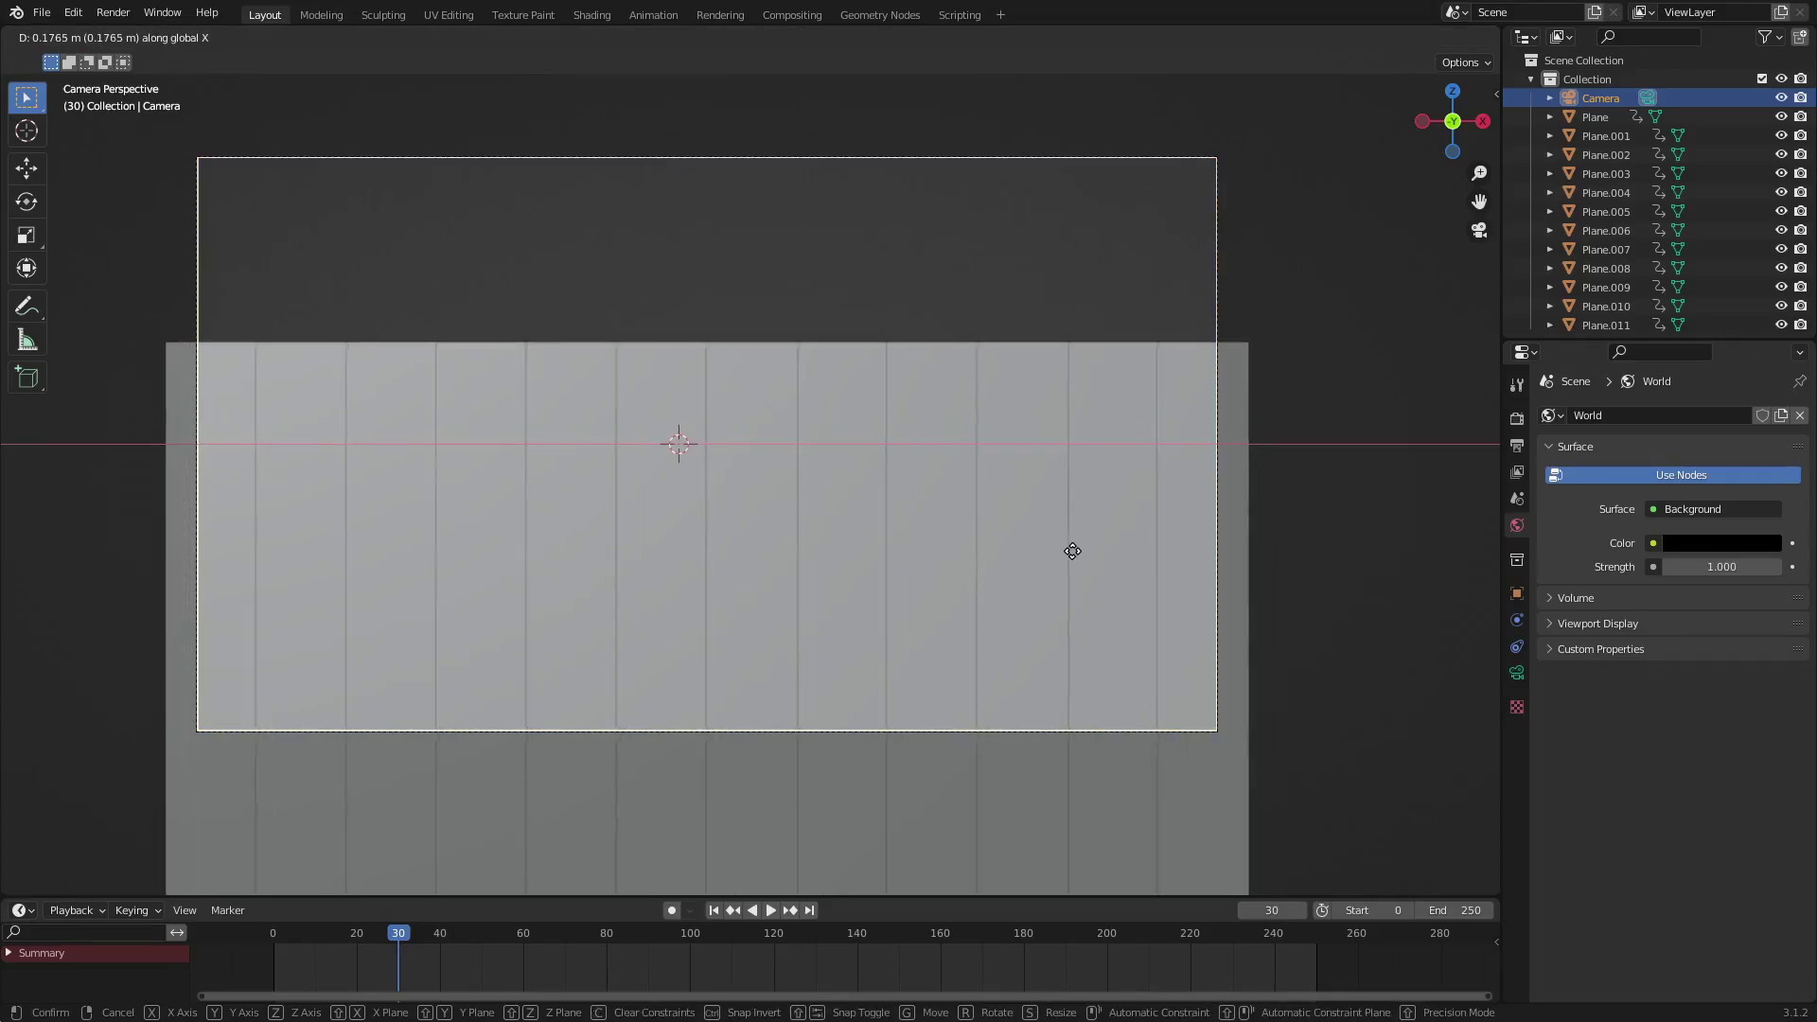
click(1069, 554)
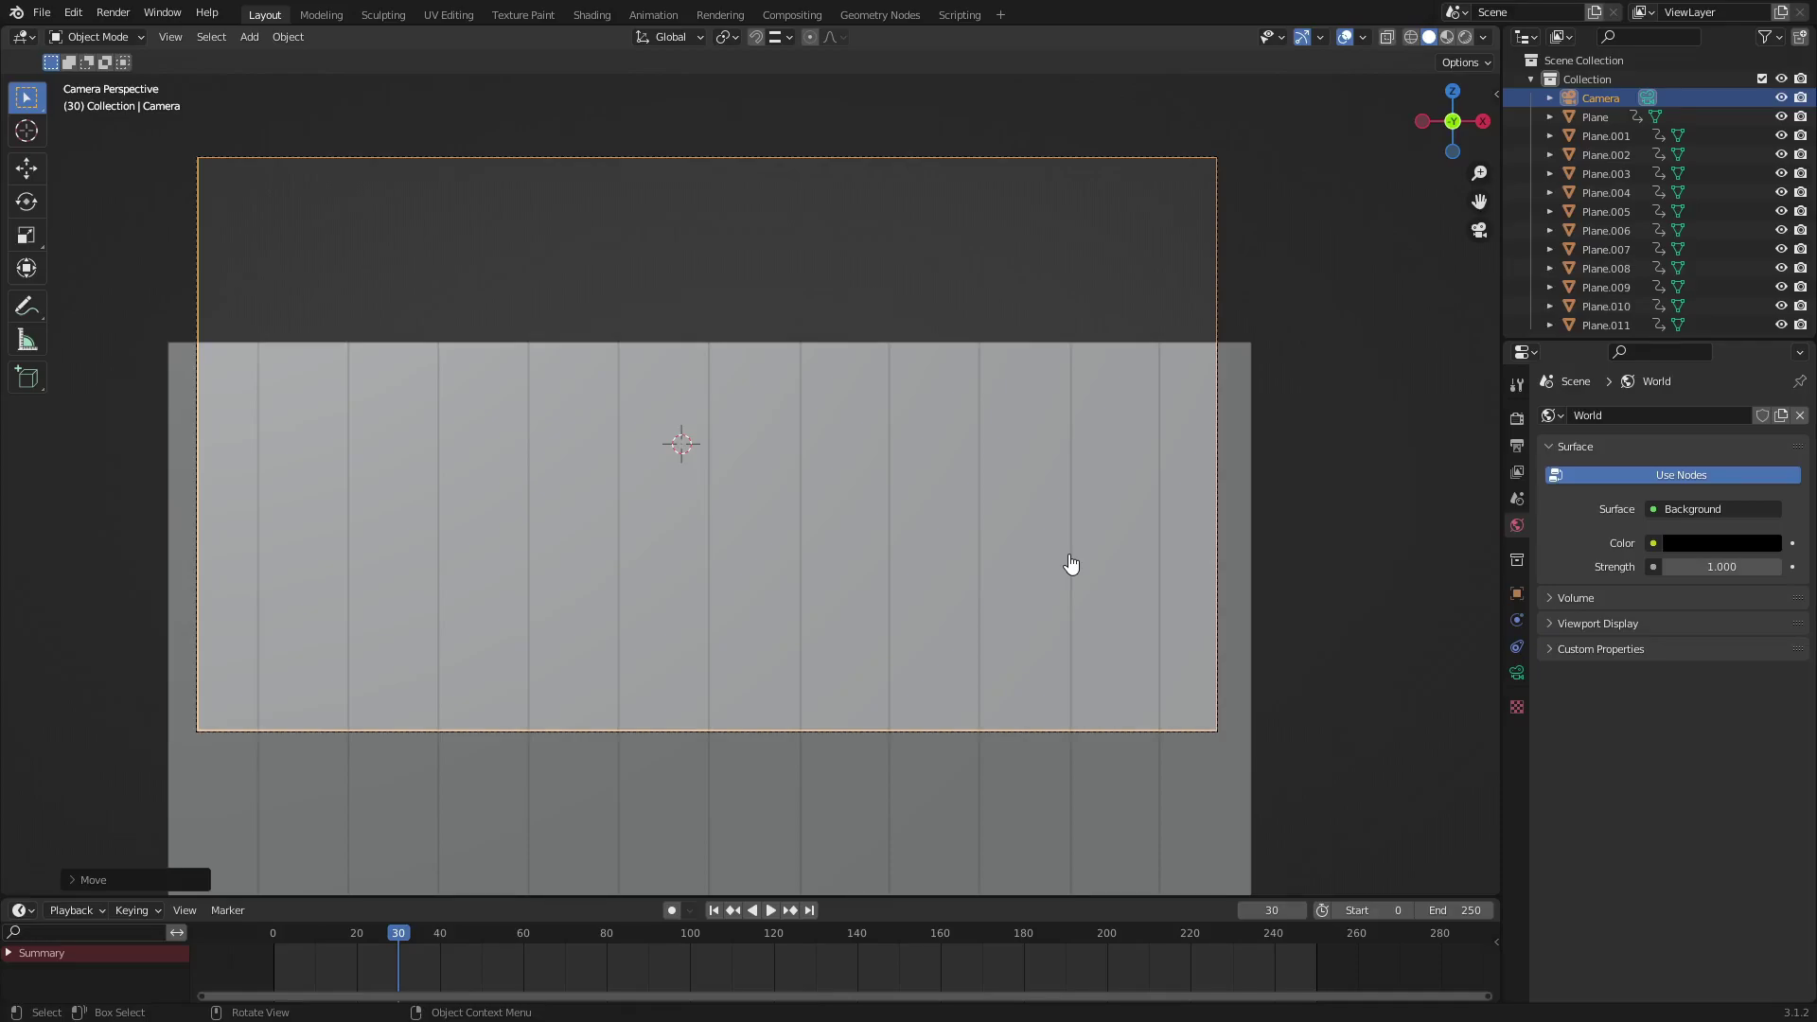
- Dolly the camera along its local Z axis, then scrub back to an earlier frame
key(g)
key(z)
key(z)
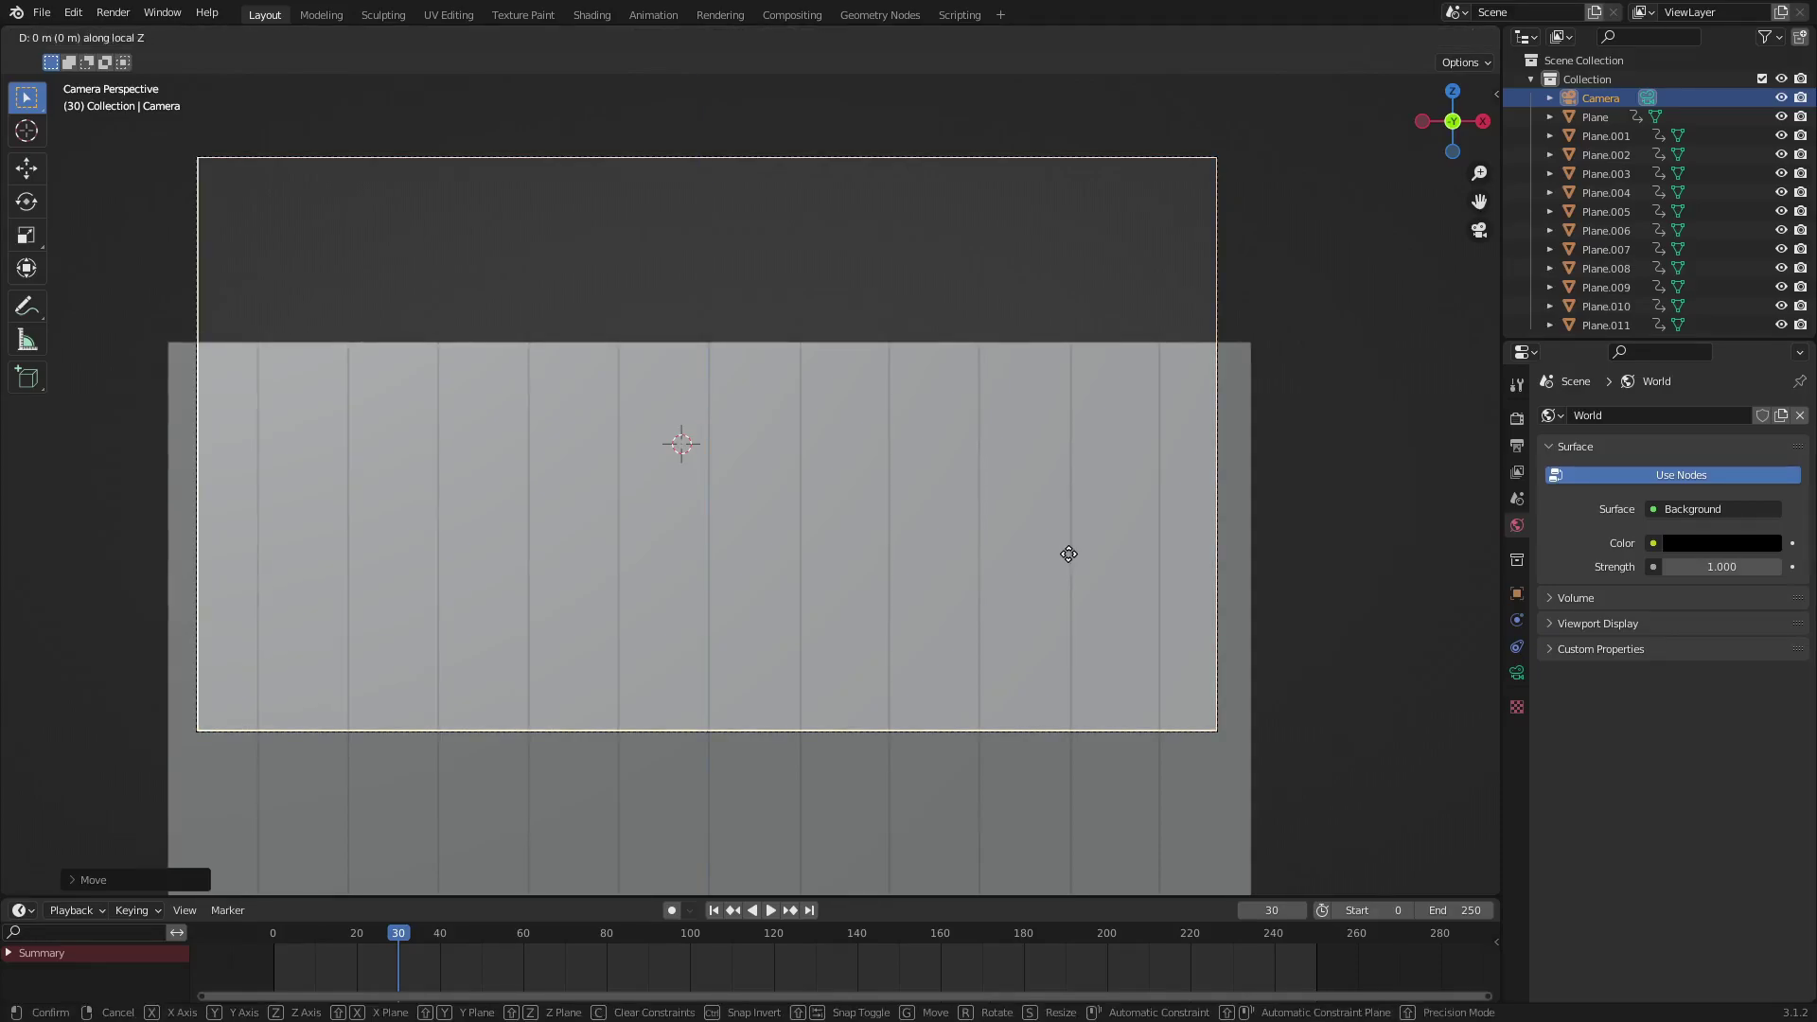
click(1078, 636)
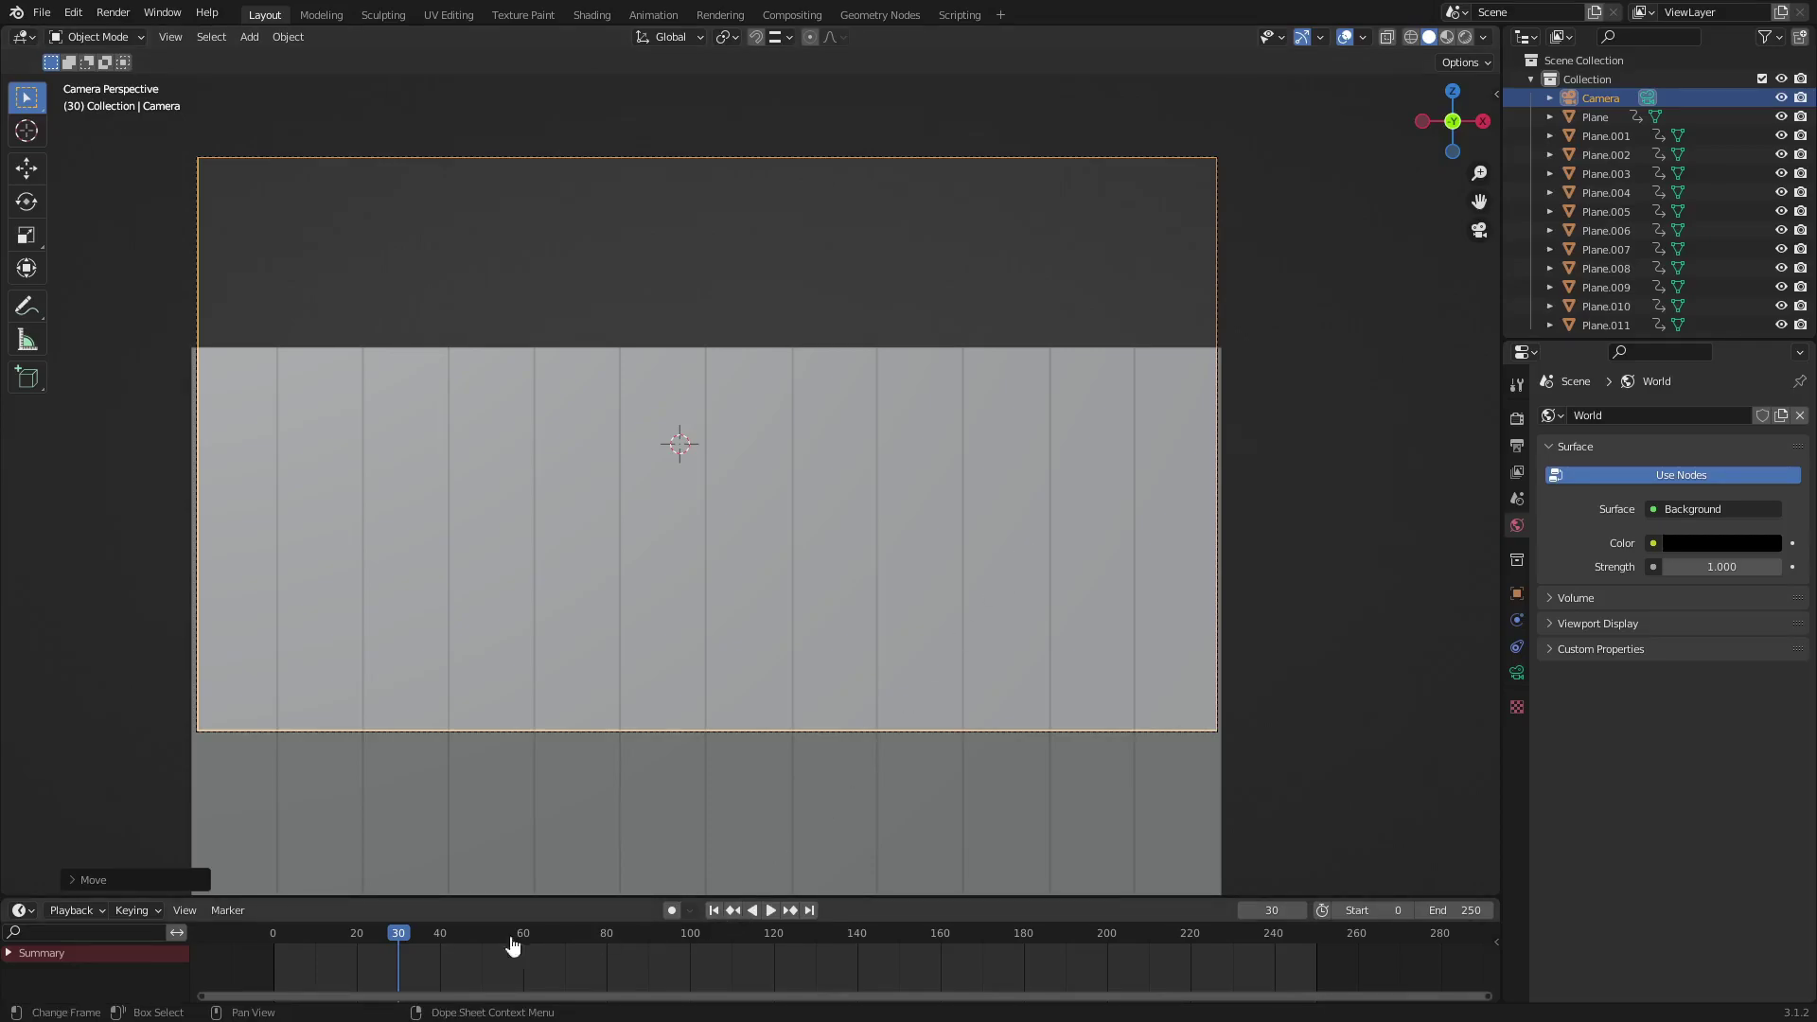
drag(379, 942, 362, 894)
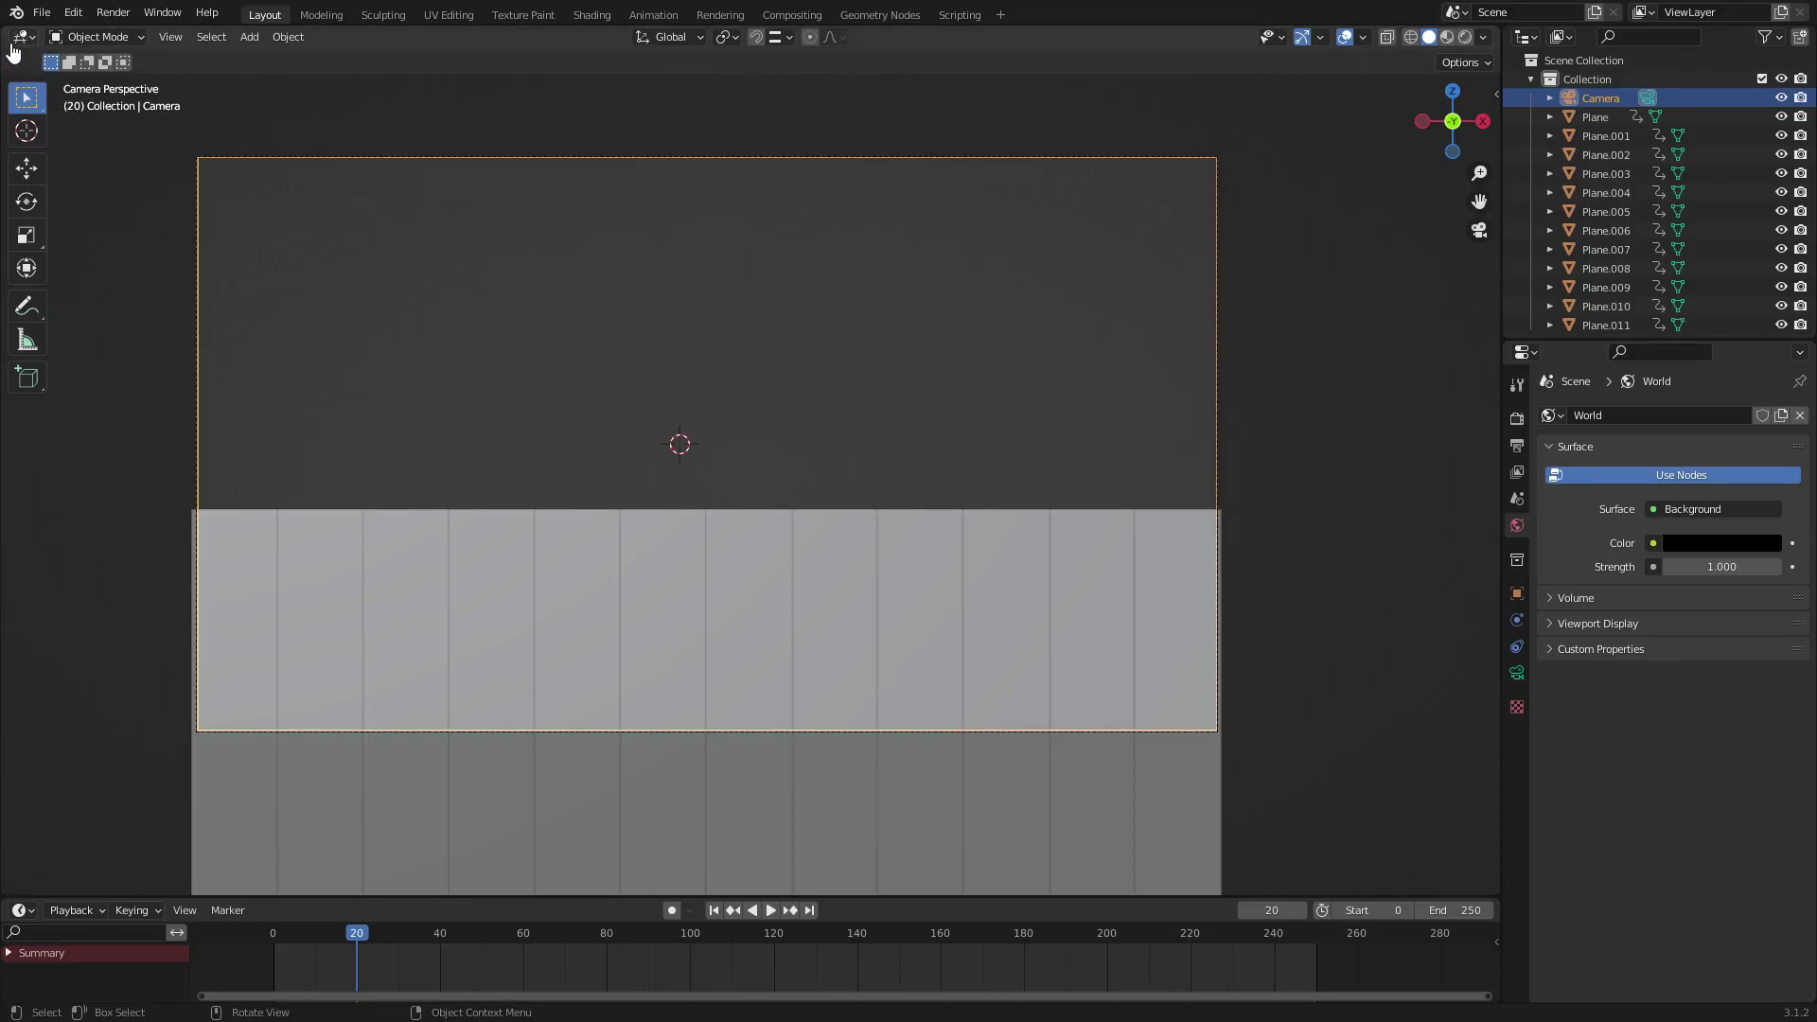
- Split the viewport in two and turn the left half into a Dope Sheet
drag(7, 35, 742, 100)
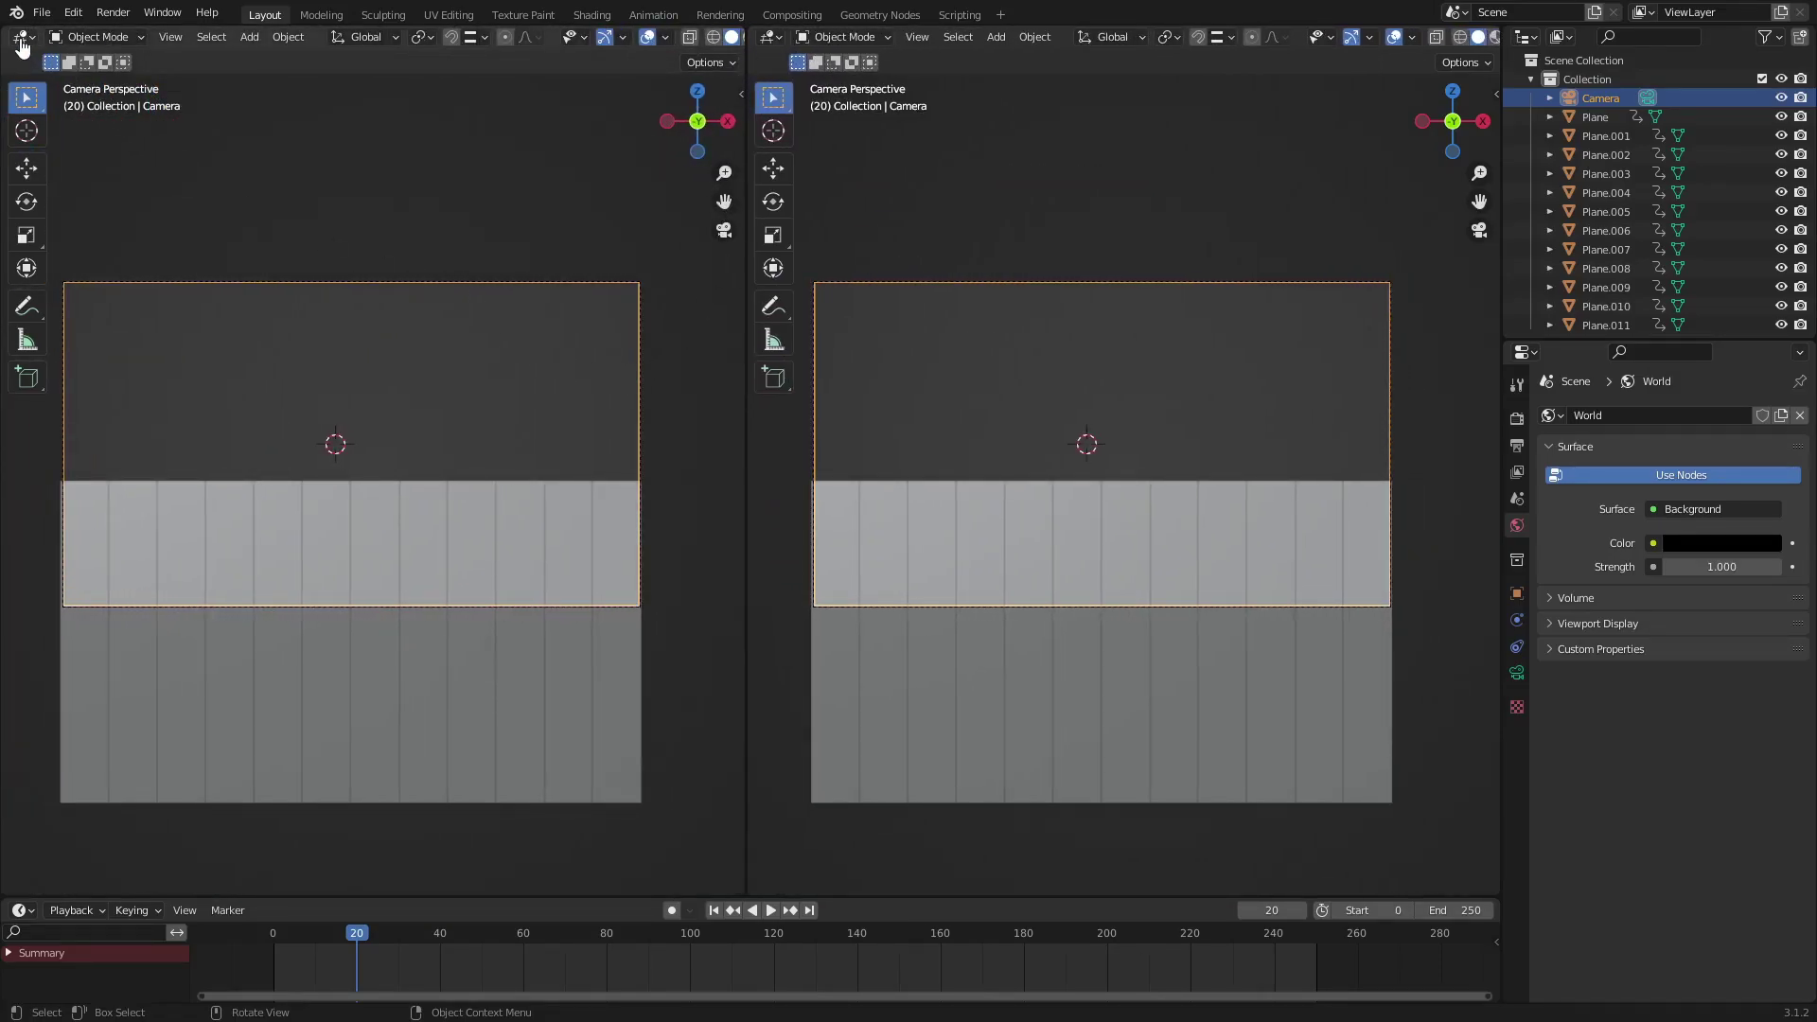
click(21, 39)
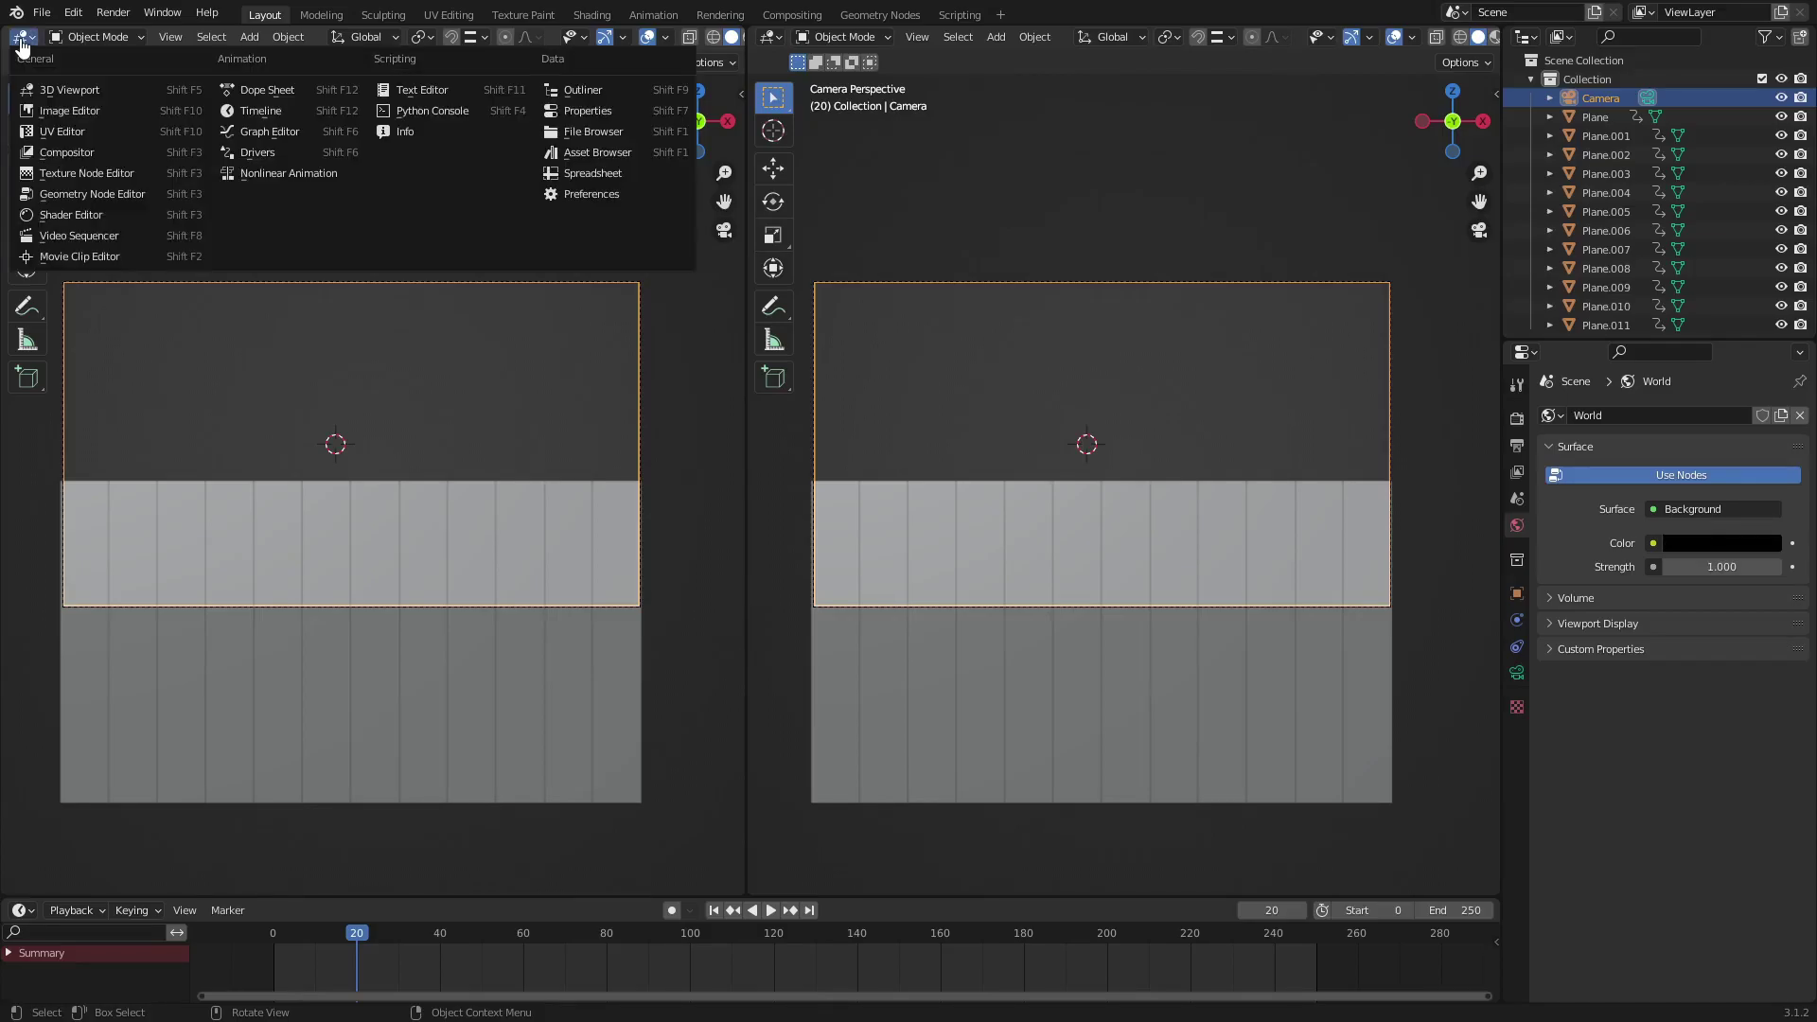
click(309, 133)
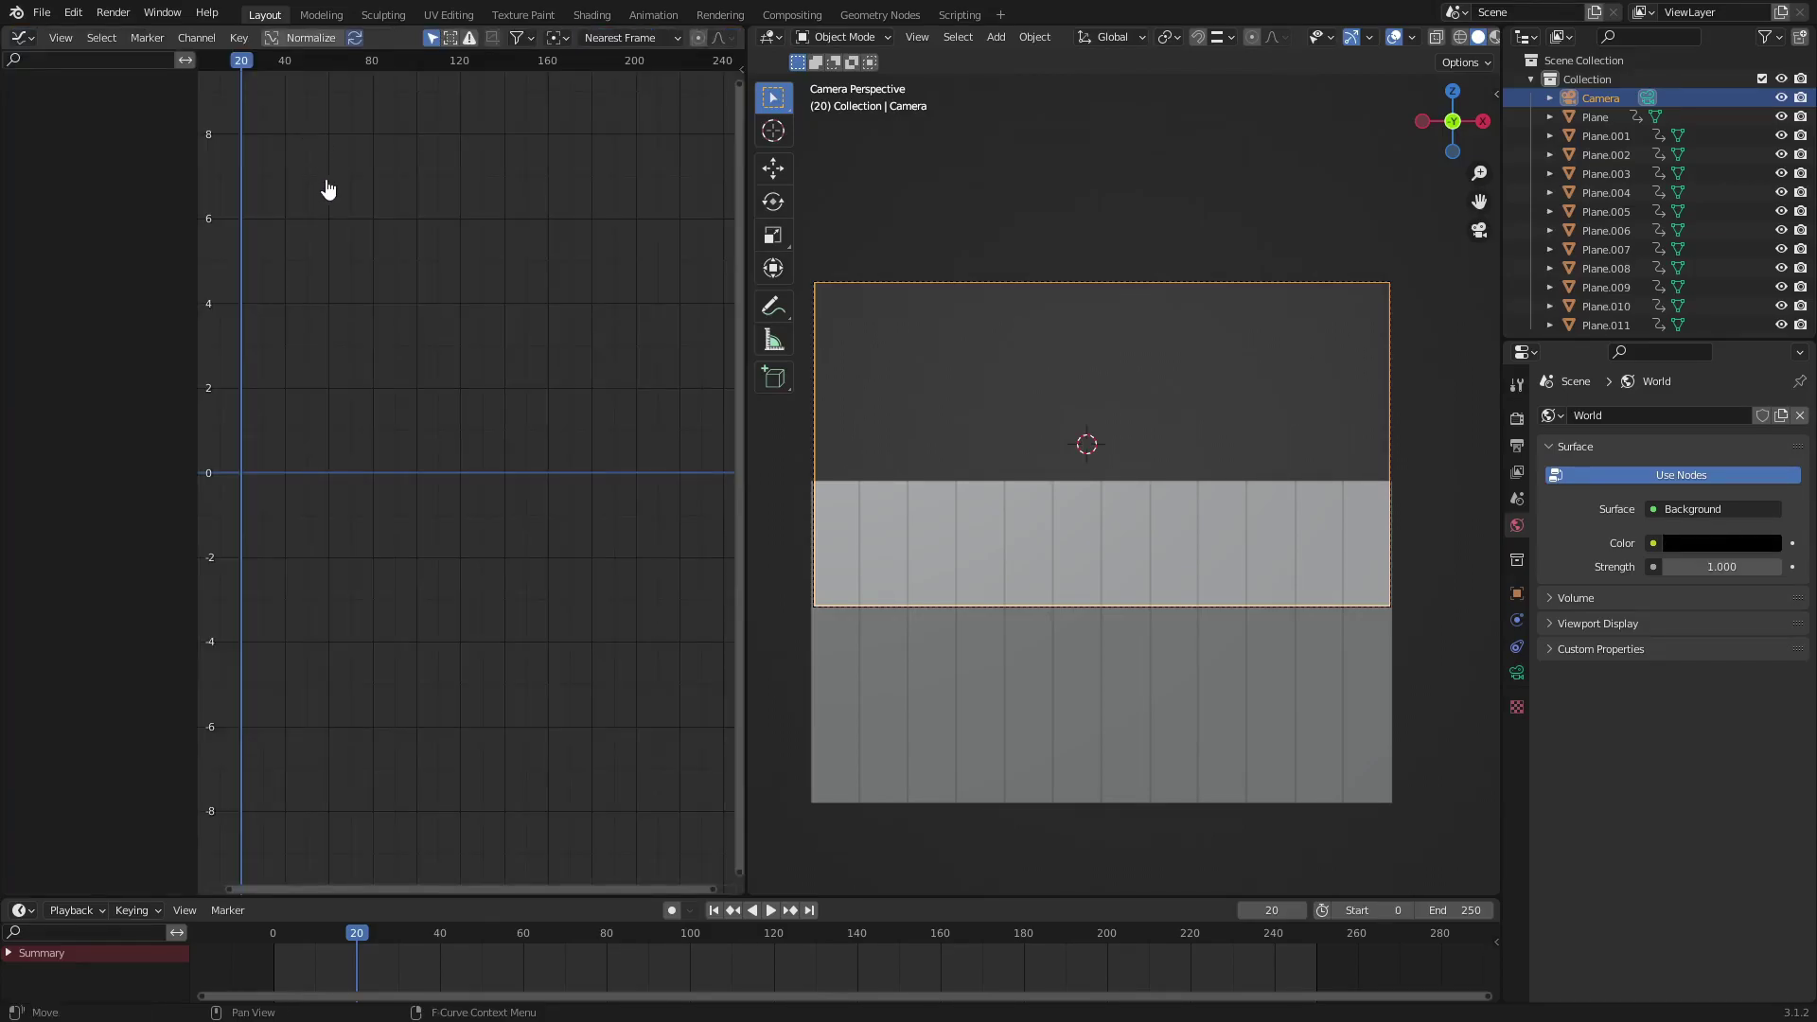
click(33, 43)
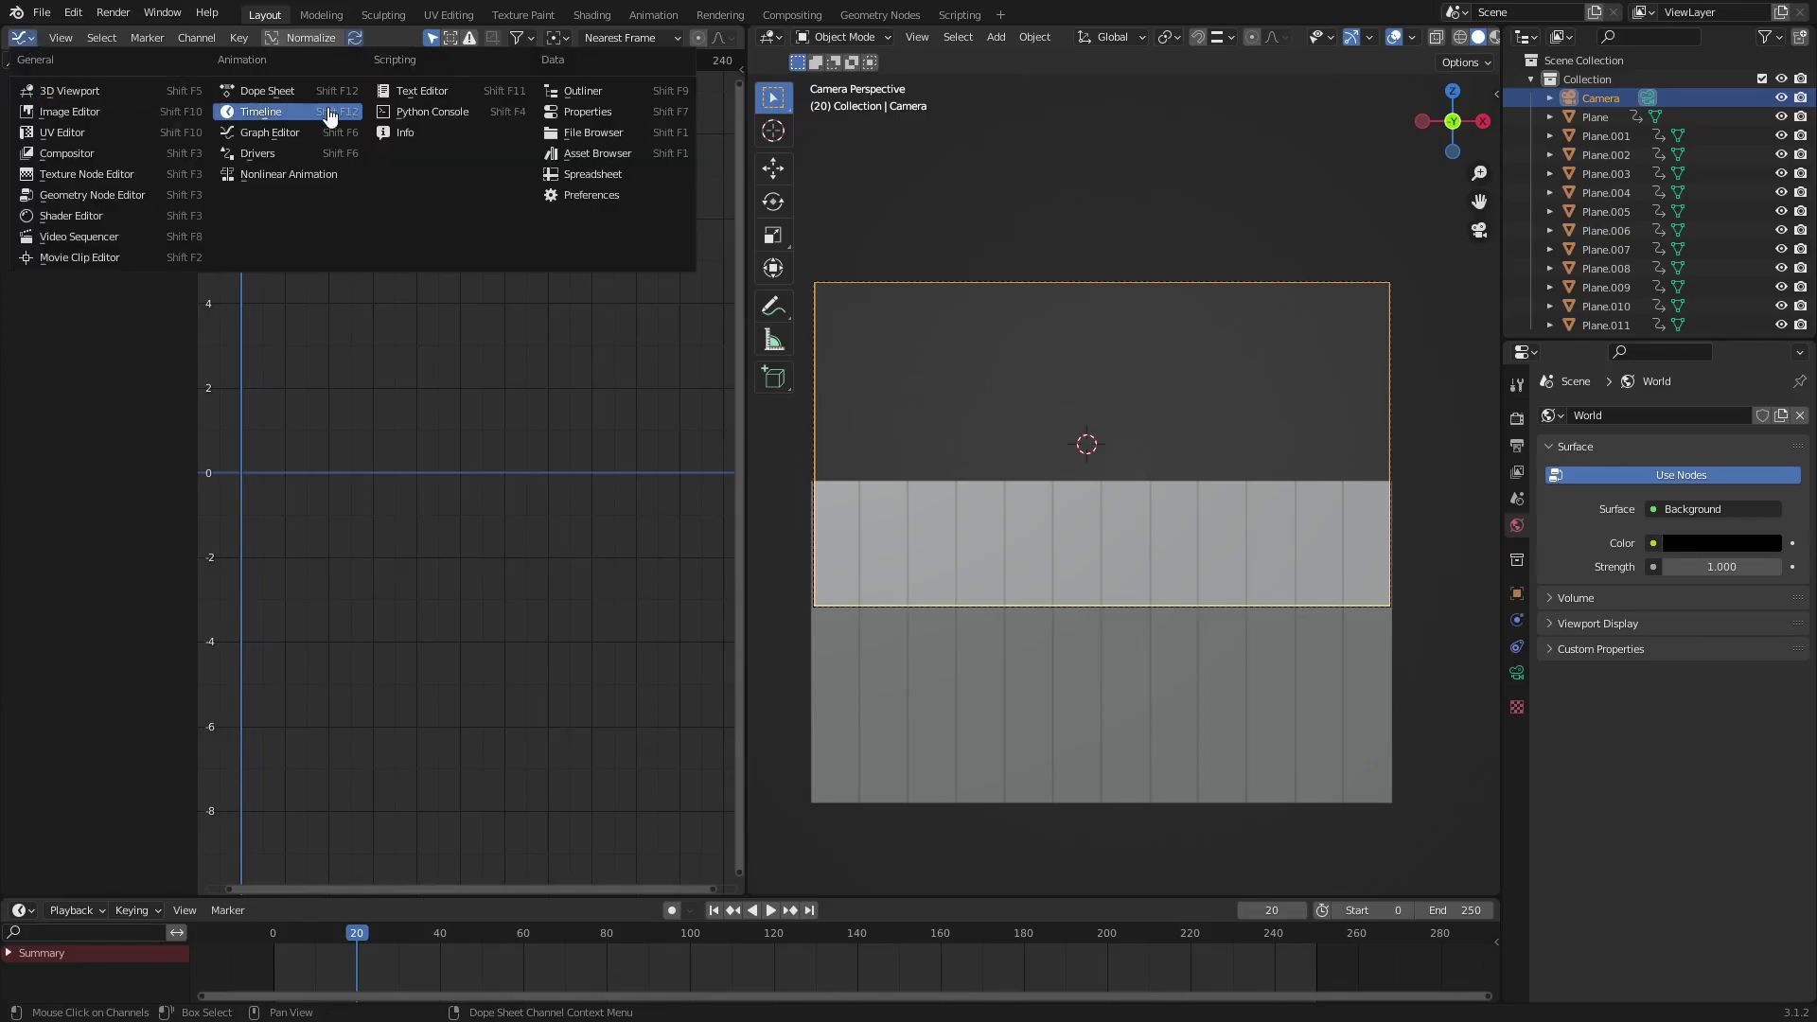
click(293, 94)
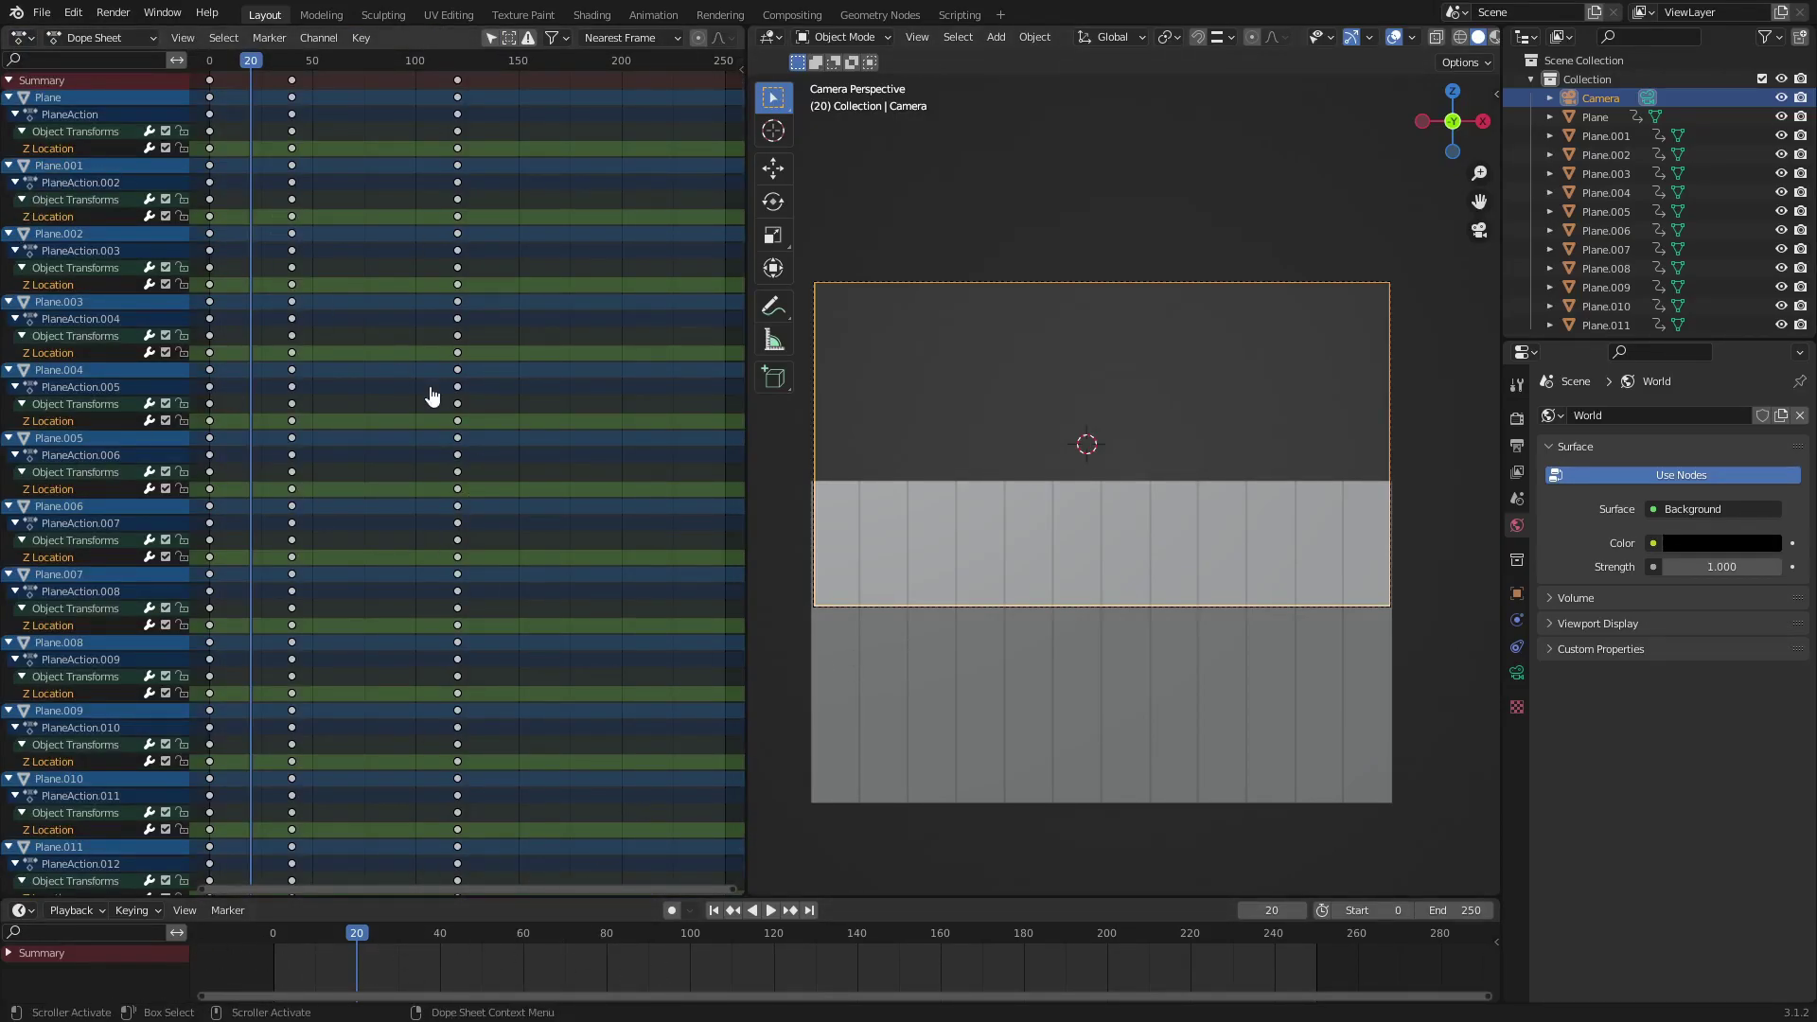
- Collapse Plane through Plane.011 into single rows and spread the keyframes wider
scroll(455, 502, down, 3)
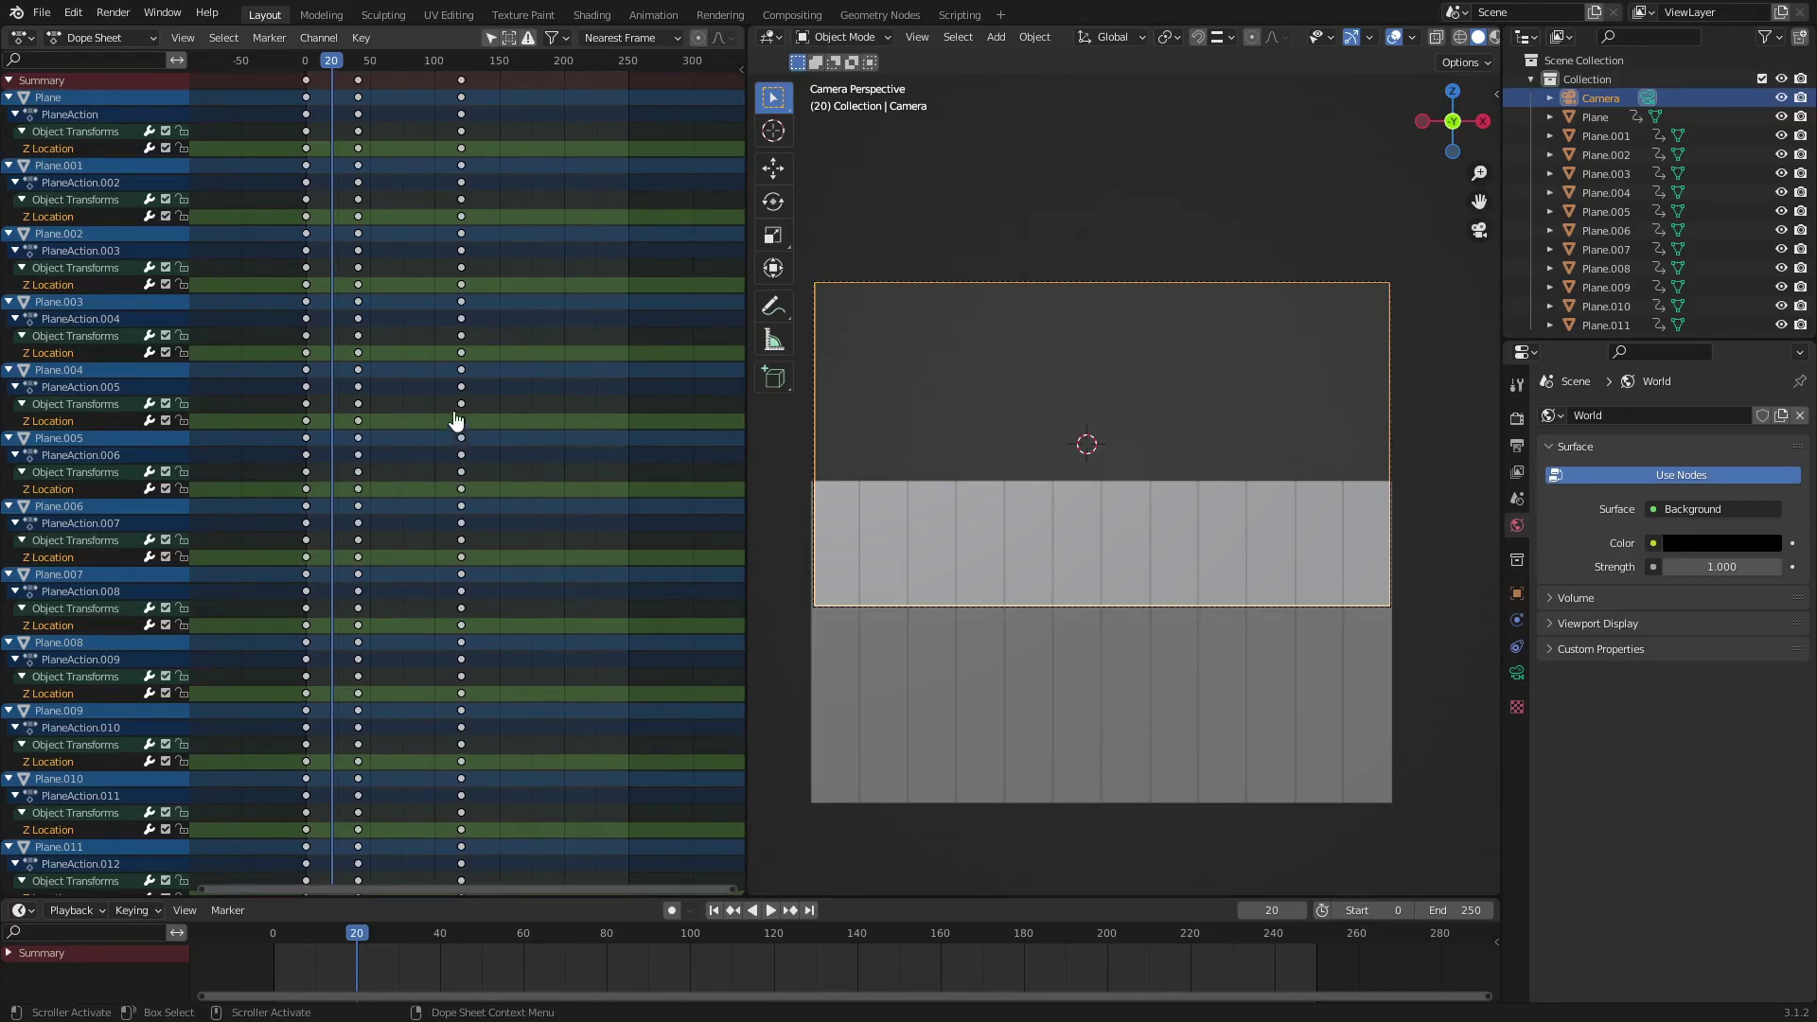
click(9, 97)
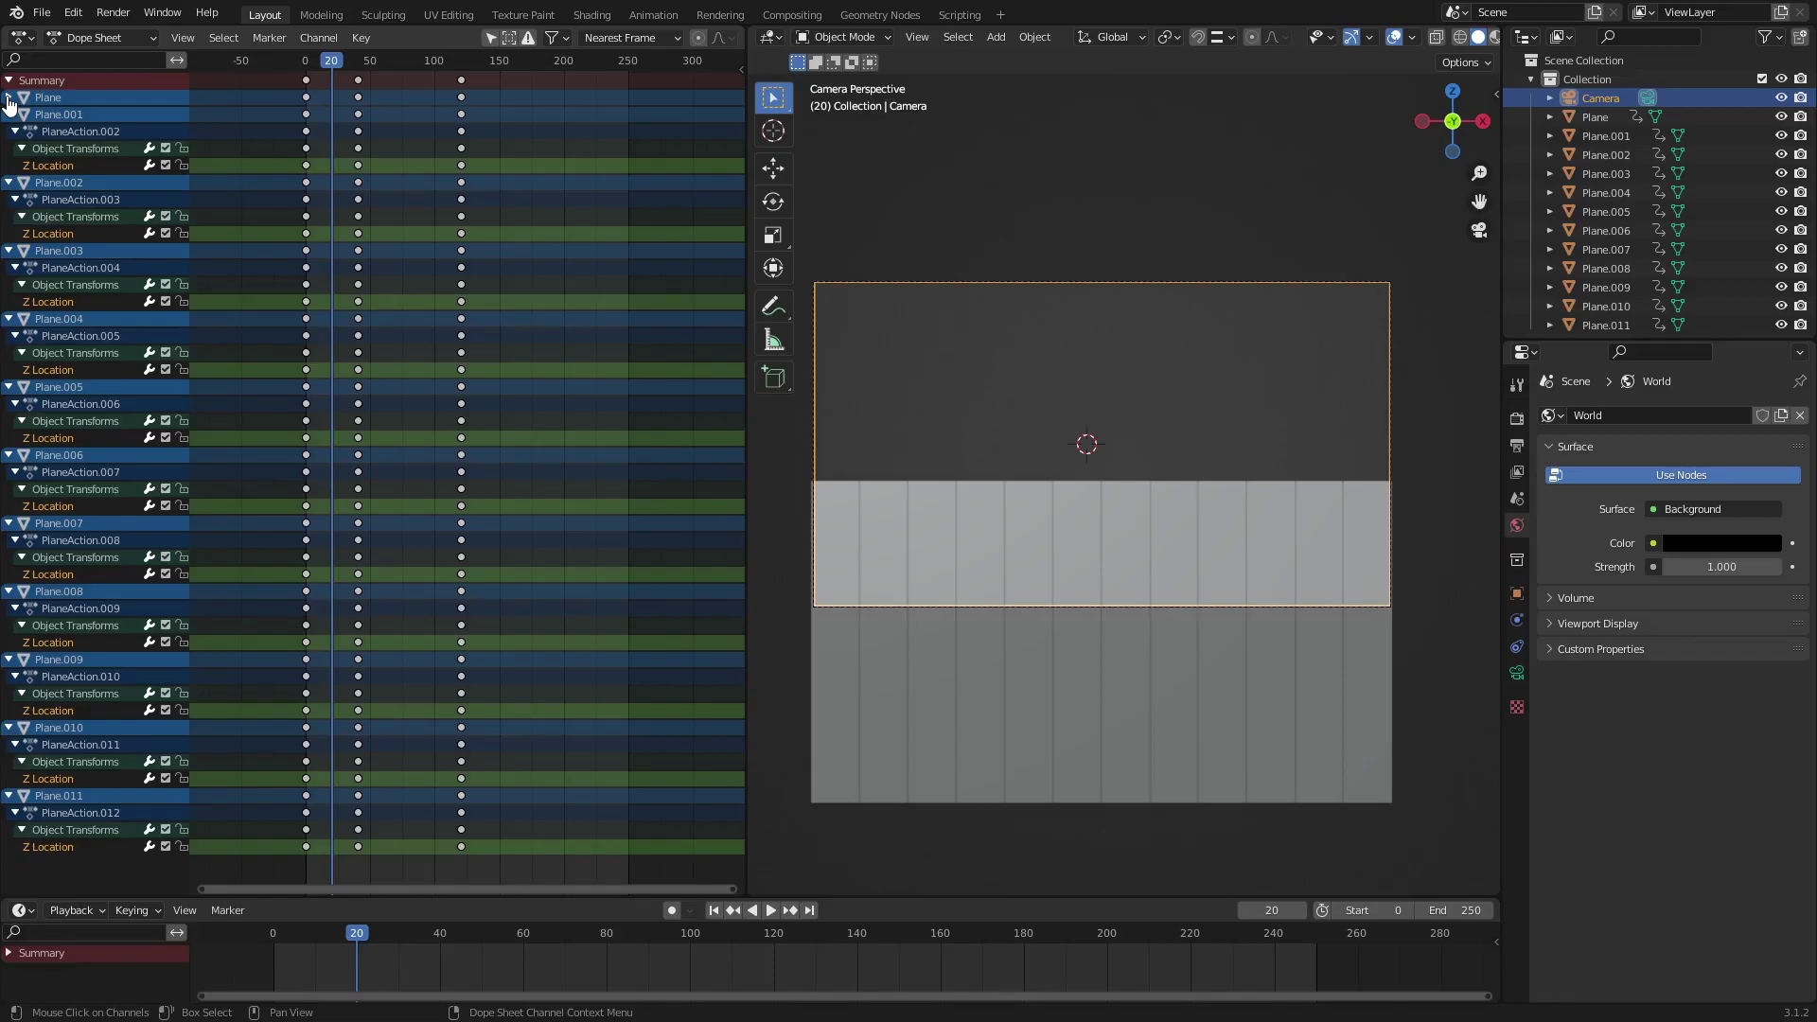
drag(8, 111, 17, 374)
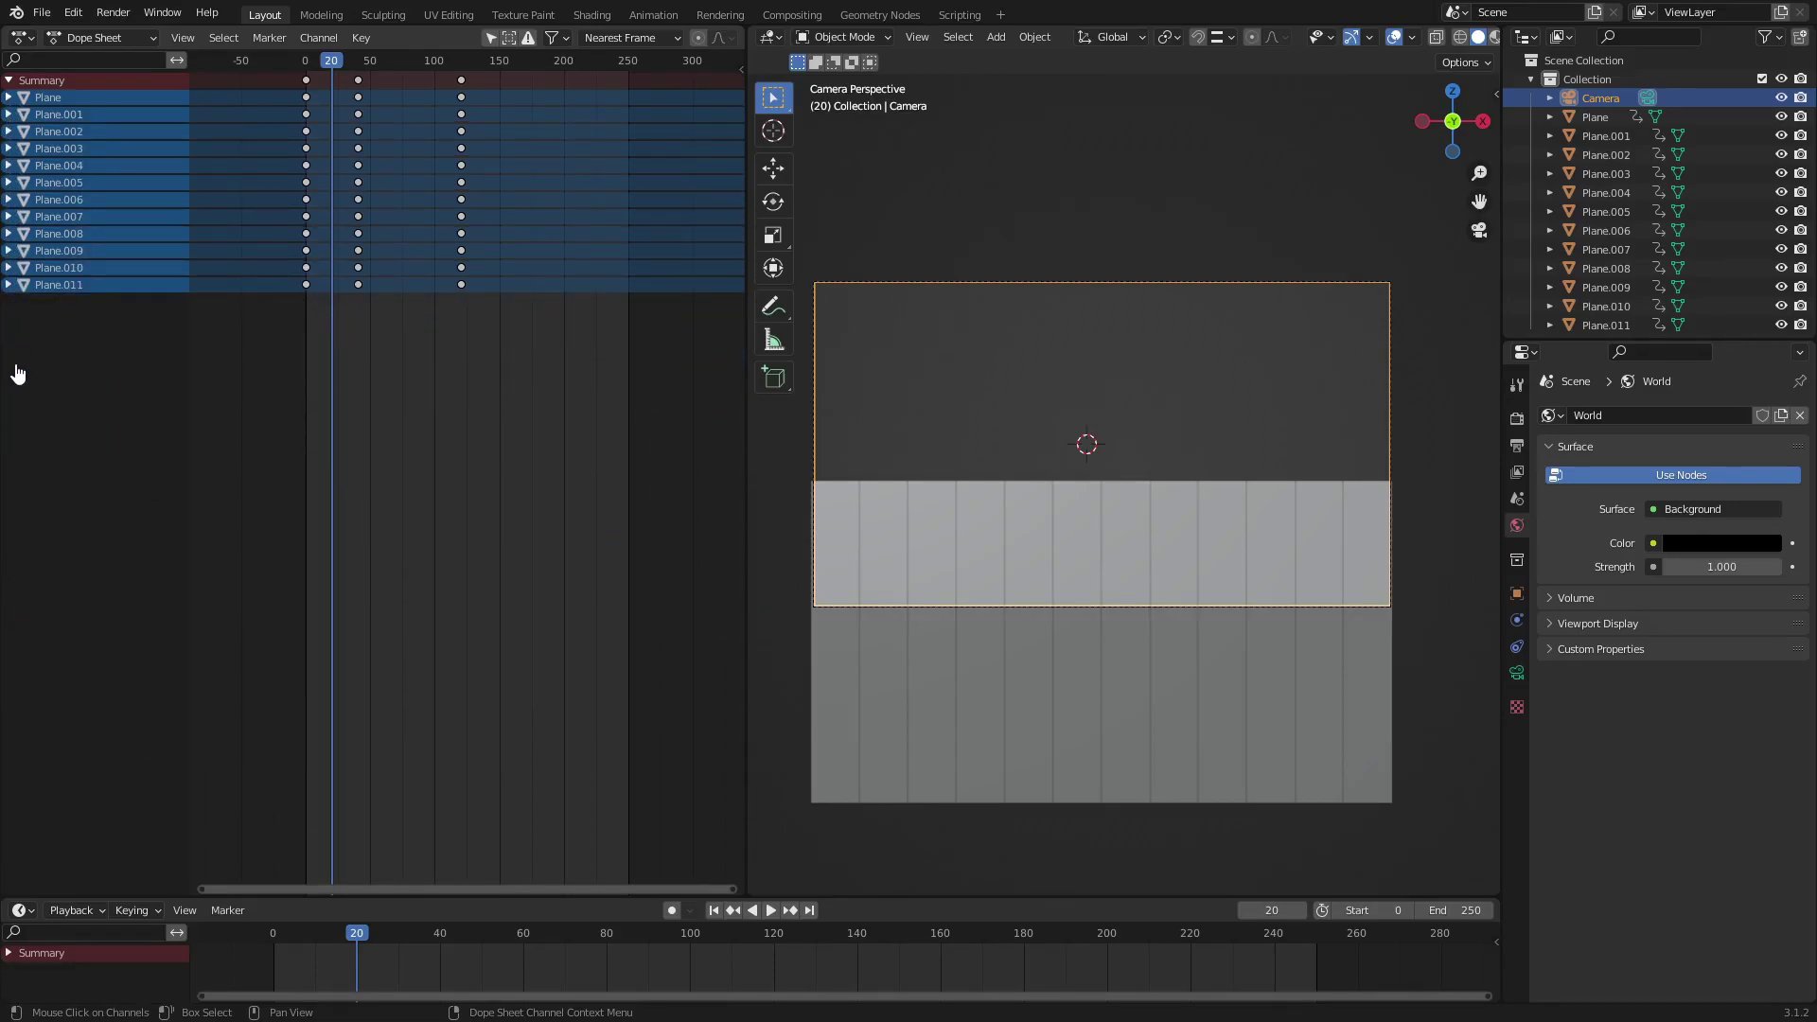
scroll(473, 365, up, 1)
middle_drag(316, 332, 381, 369)
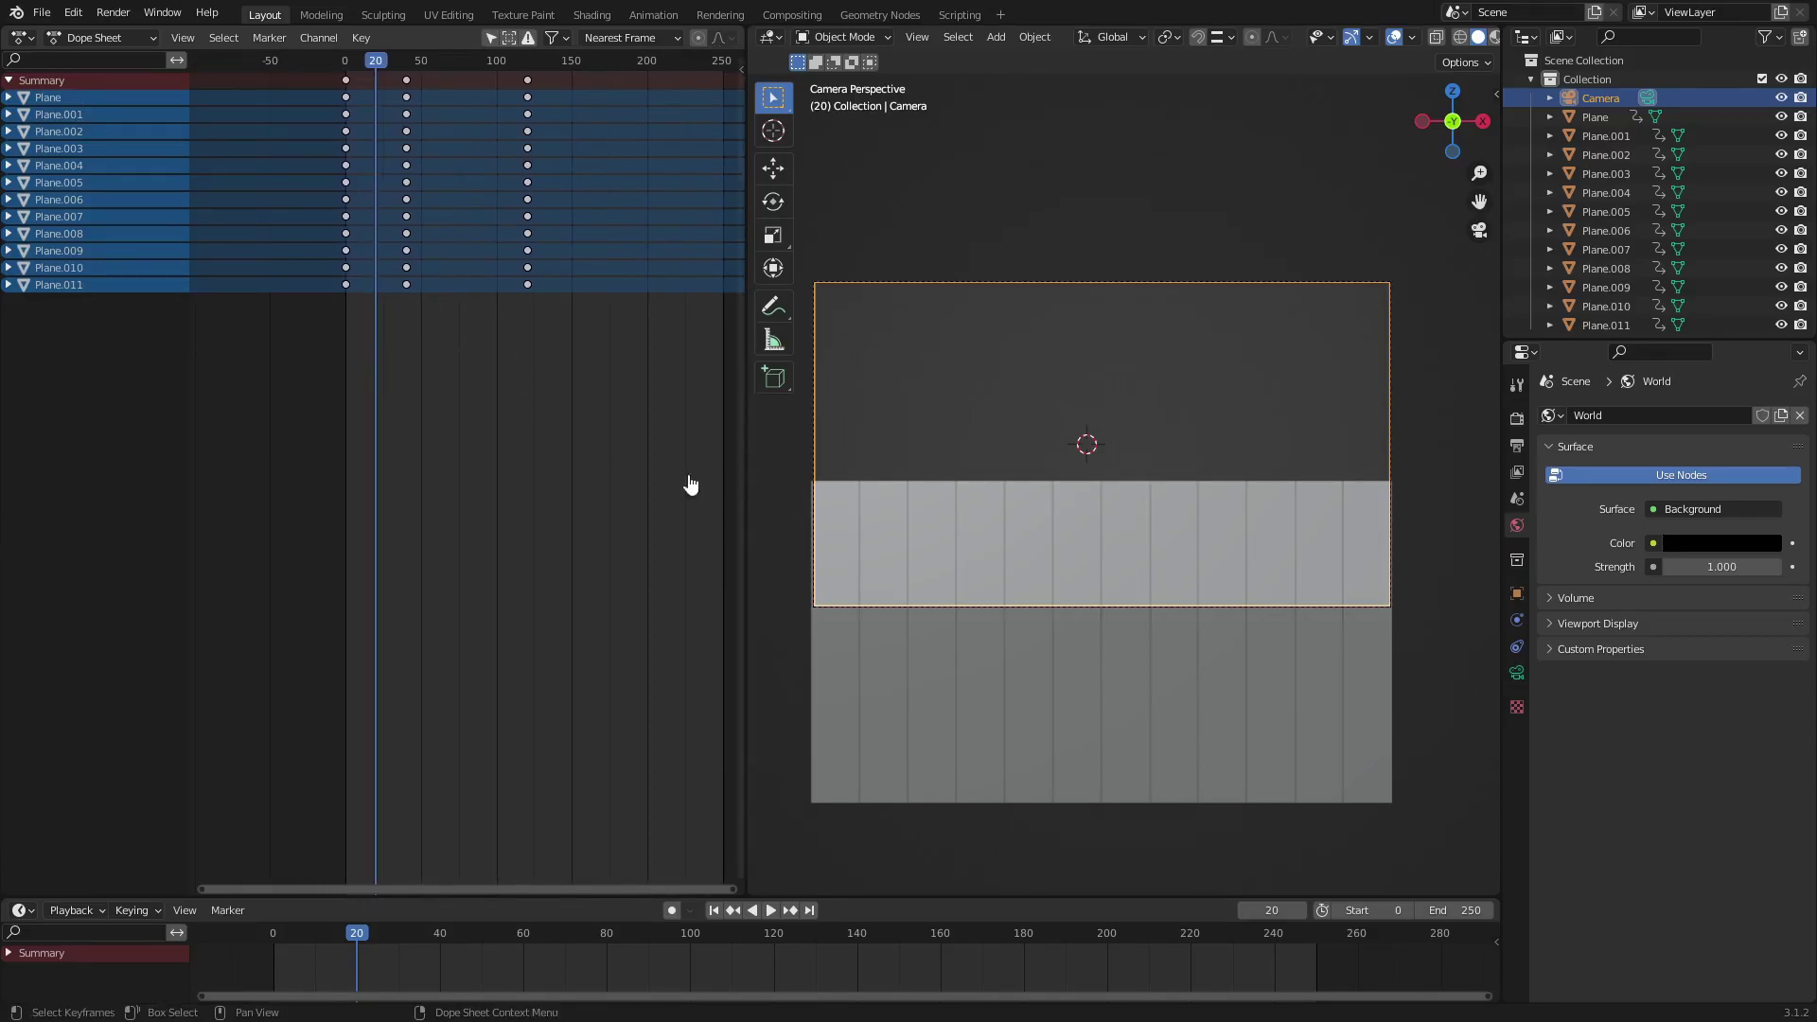
- Pick the bars one by one in the viewport to identify Plane, Plane.001, Plane.002 and others
click(950, 674)
click(1018, 674)
click(1121, 677)
click(1174, 683)
click(1270, 695)
click(1362, 705)
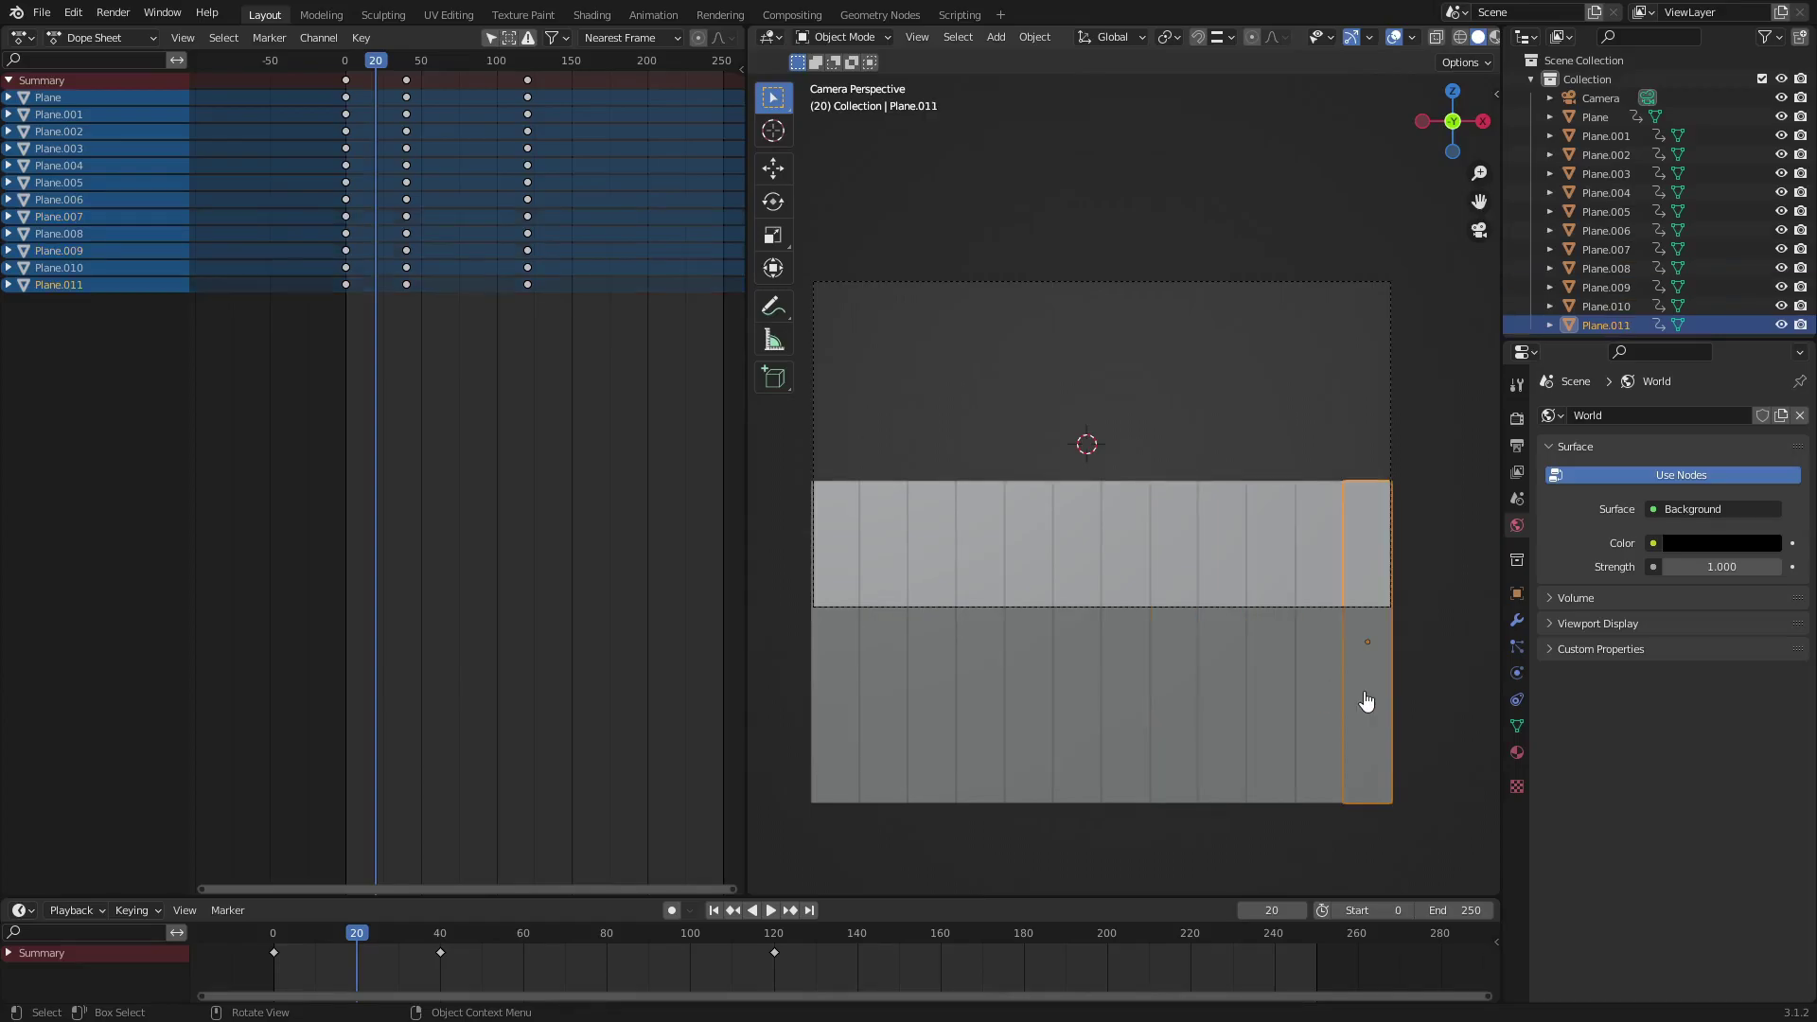
click(1221, 708)
click(1174, 705)
click(1079, 700)
click(932, 698)
click(836, 701)
click(885, 712)
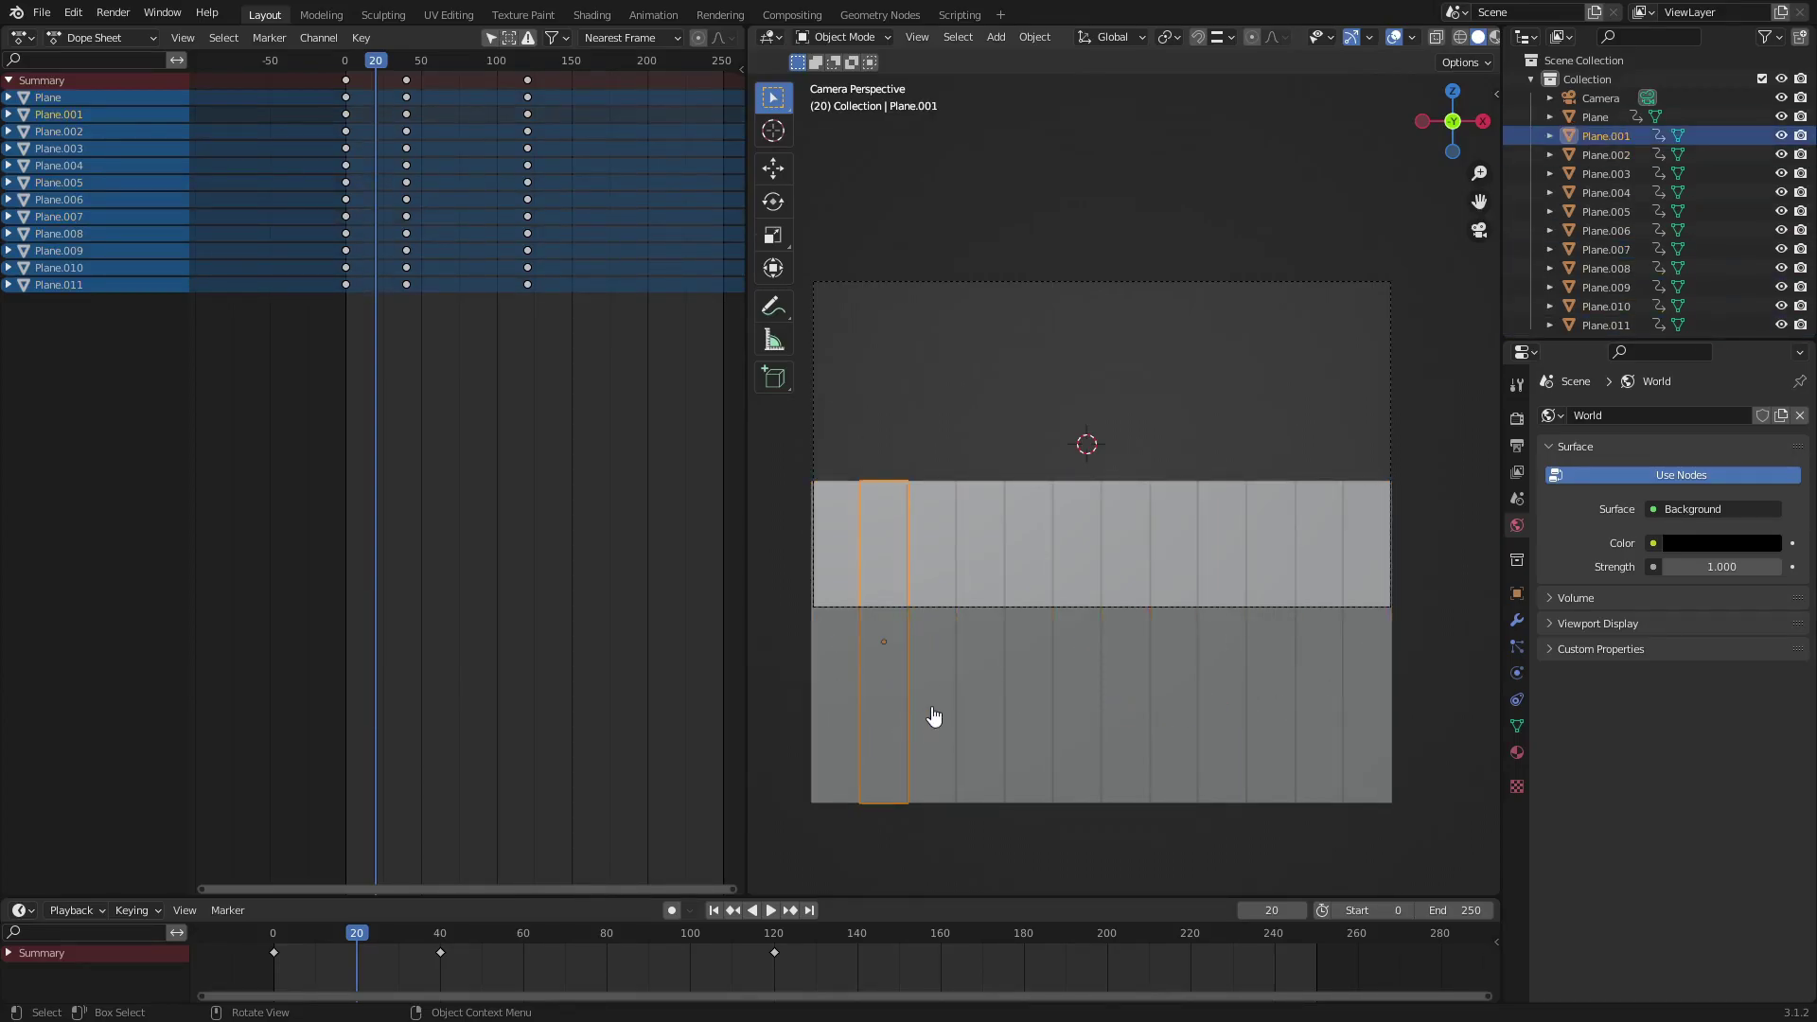
click(937, 722)
click(1081, 698)
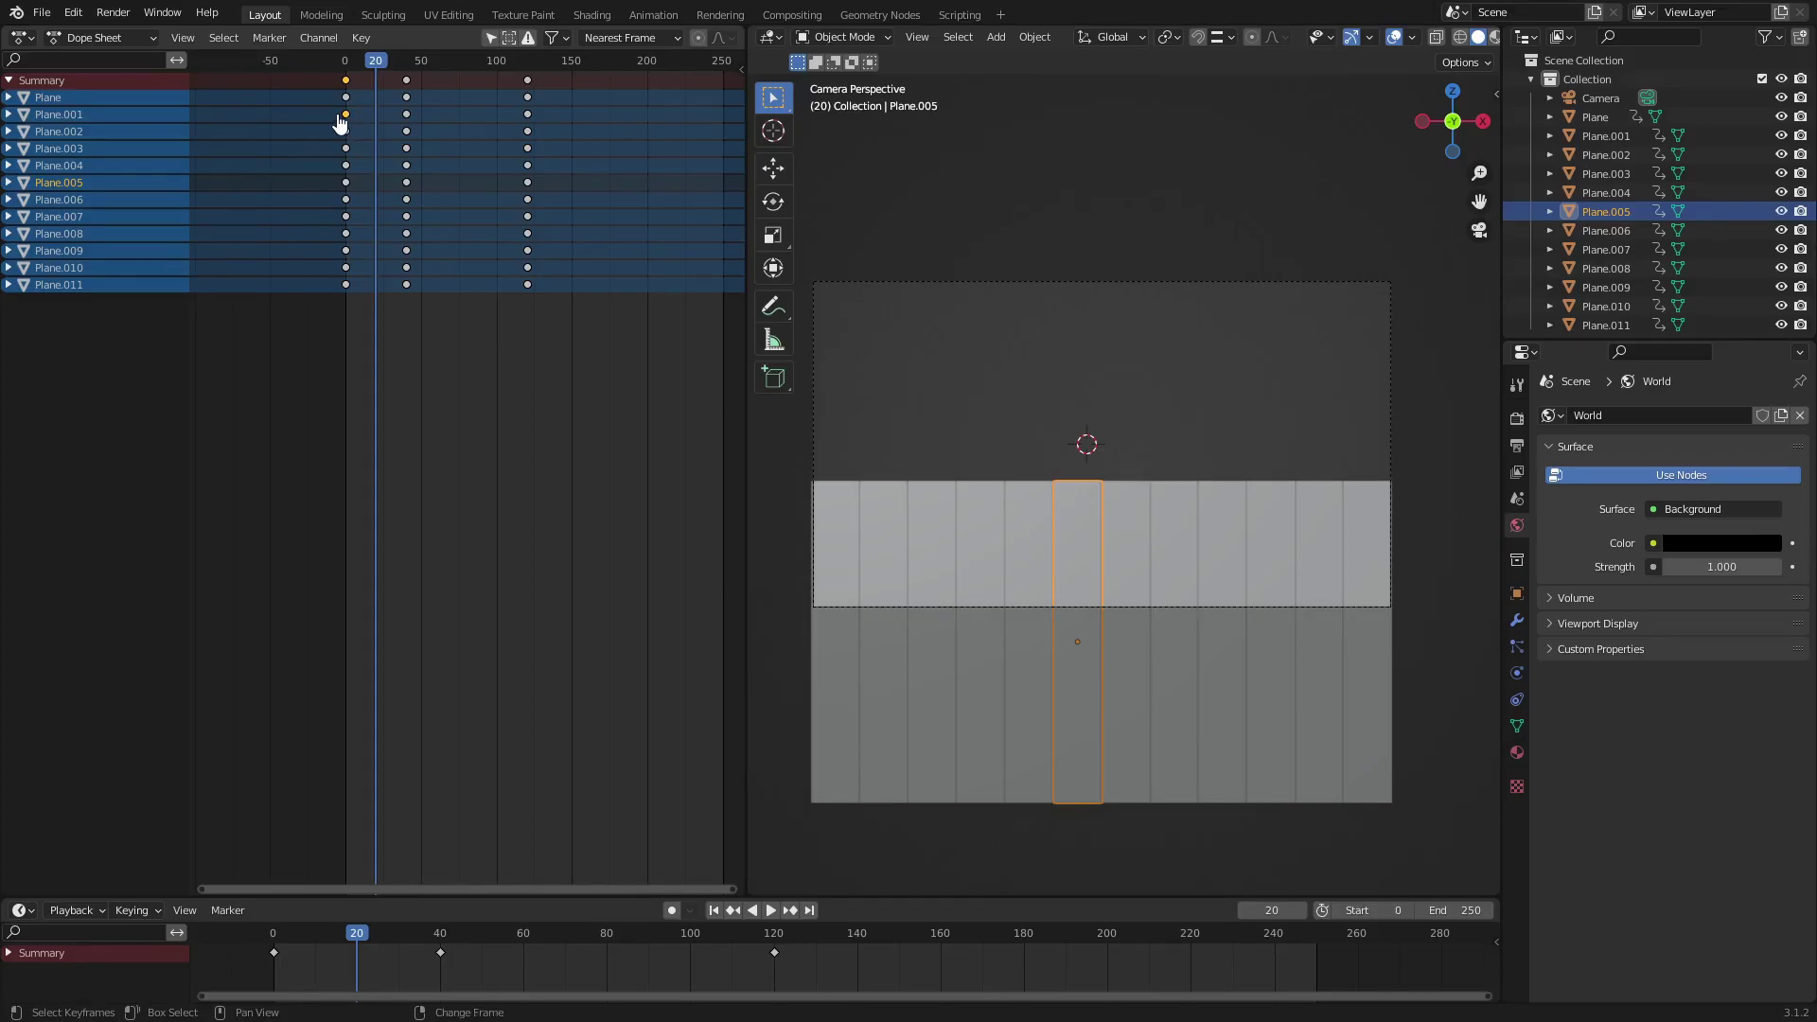
- Shift the keyframes of Plane.001 through Plane.011 from frame 0 to frame 5
drag(340, 123, 520, 343)
ctrl+middle_drag(388, 107, 557, 263)
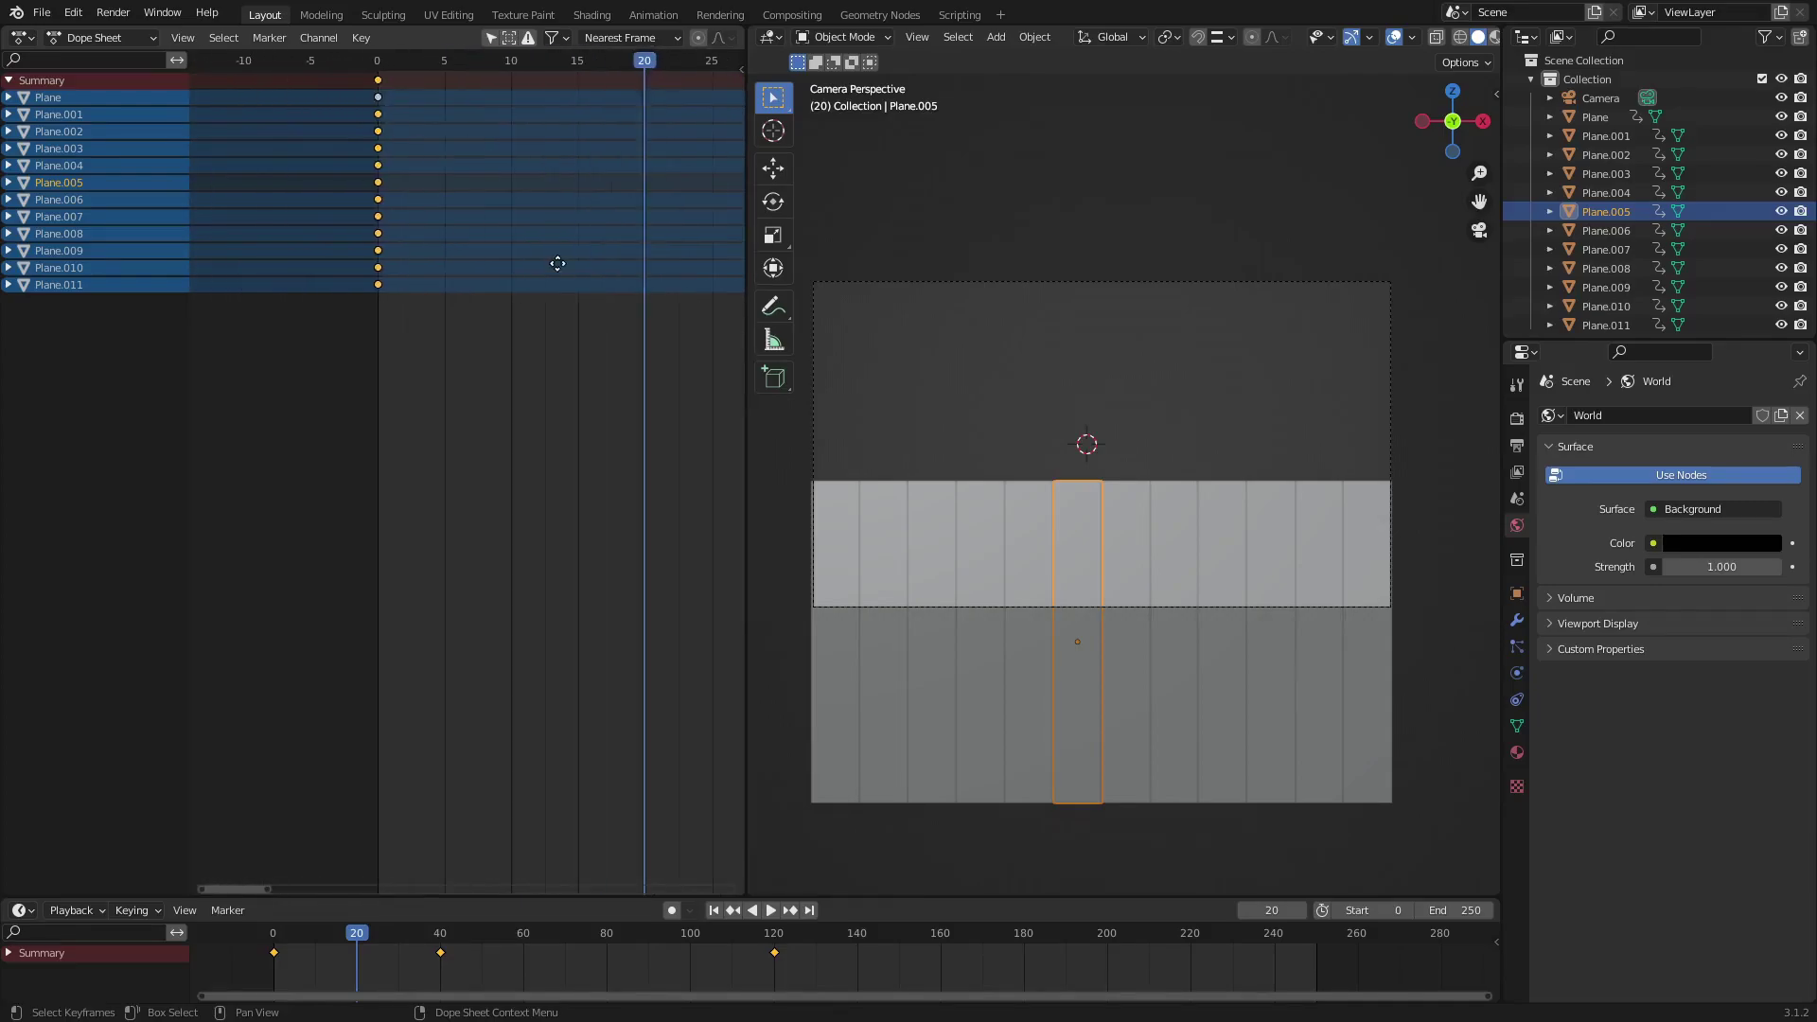
key(g)
click(554, 227)
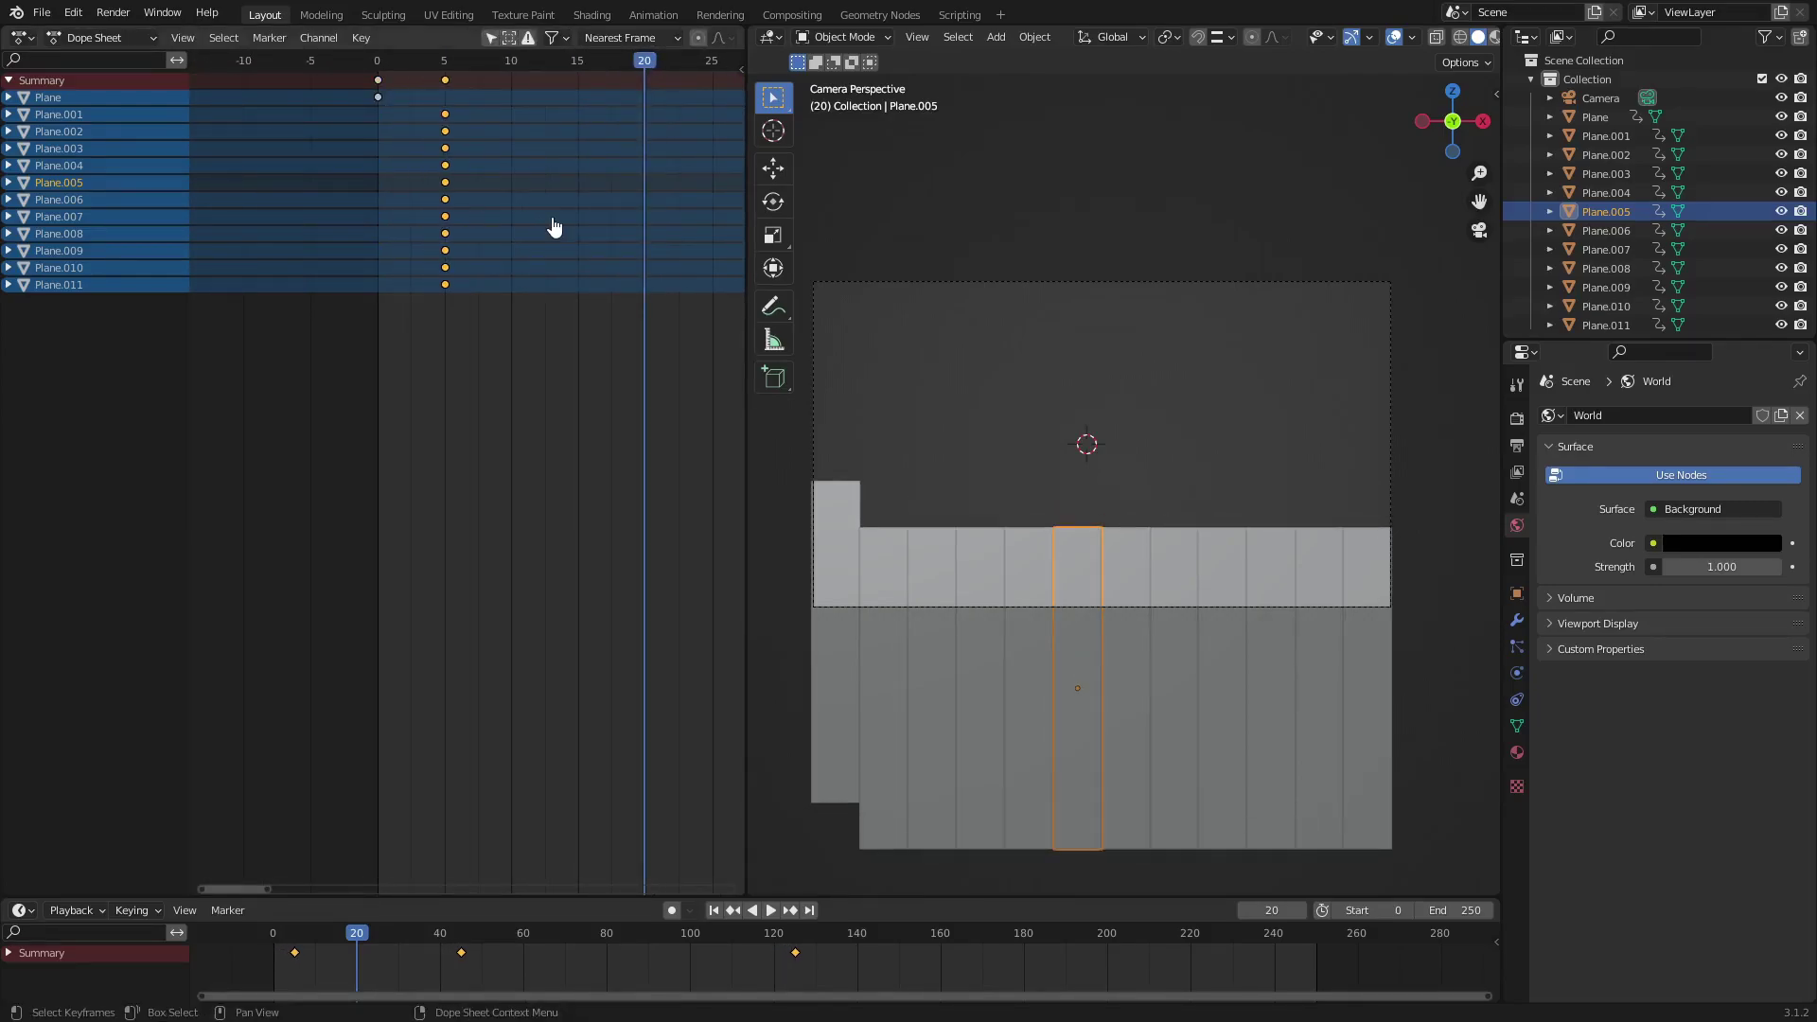
ctrl+middle_drag(553, 227, 463, 328)
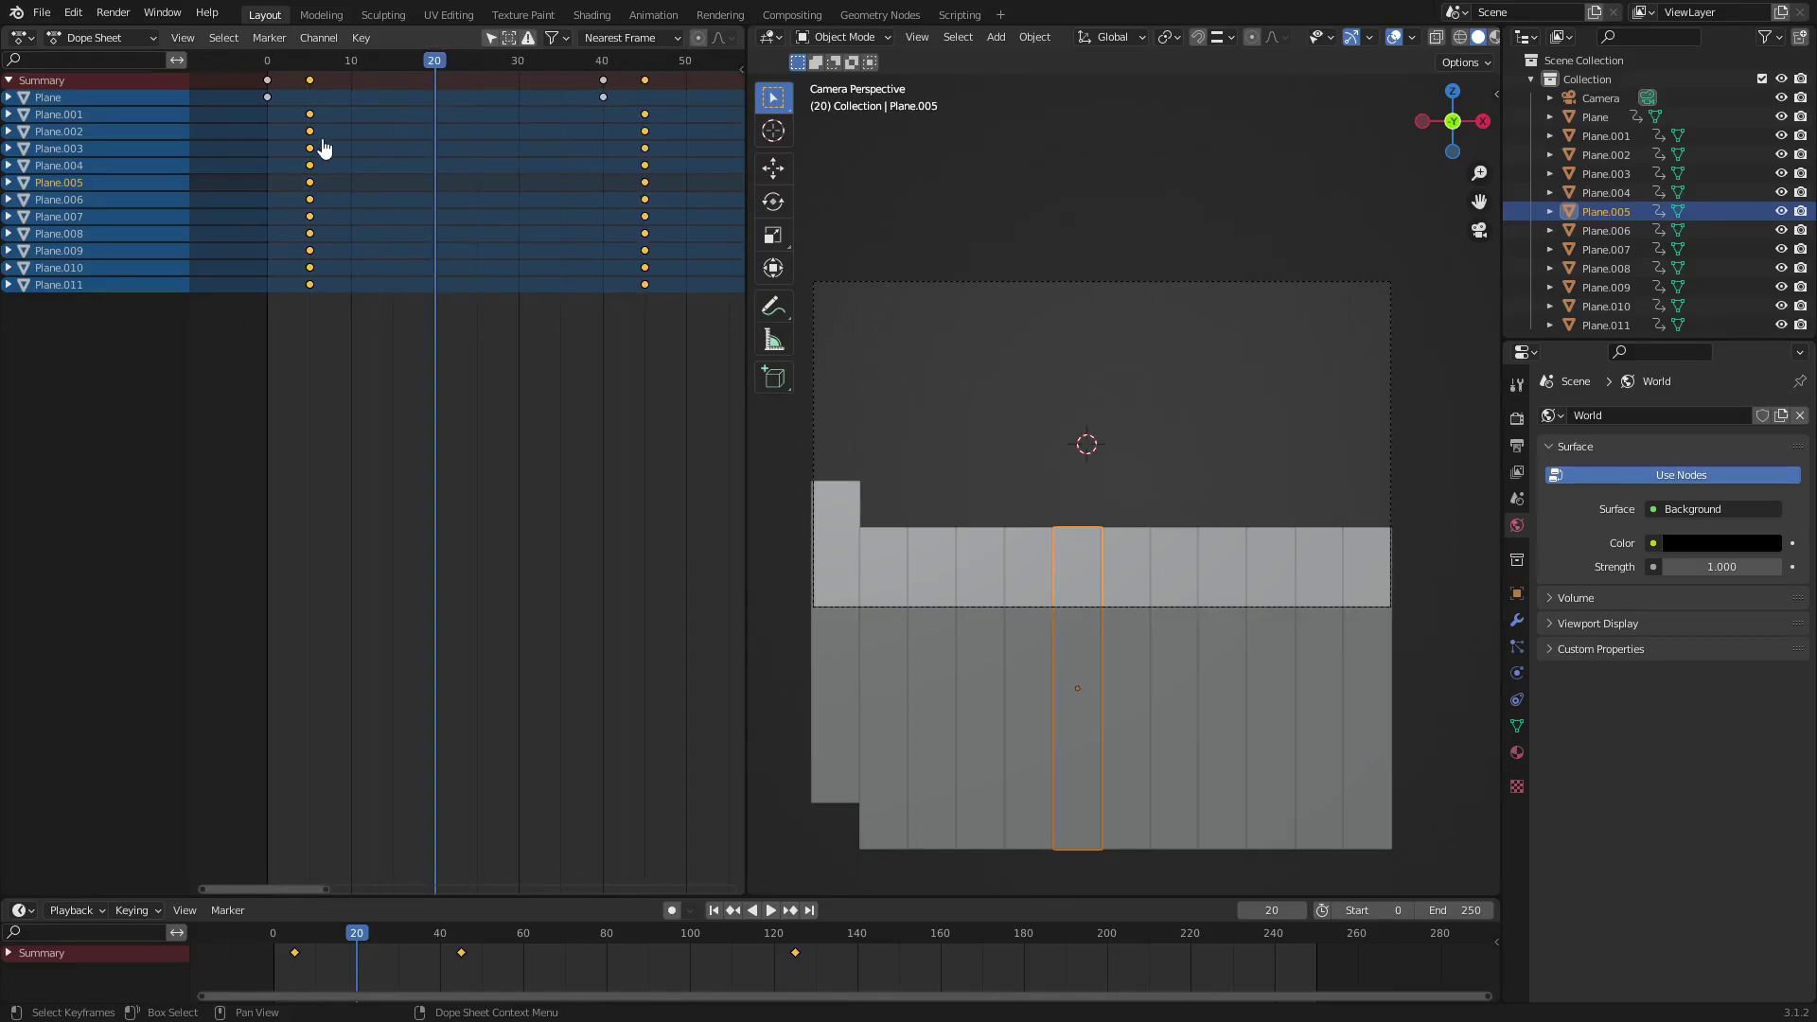
- Leave Plane.001, then Plane.002, in place while shifting the remaining rows 5 more frames each
key(b)
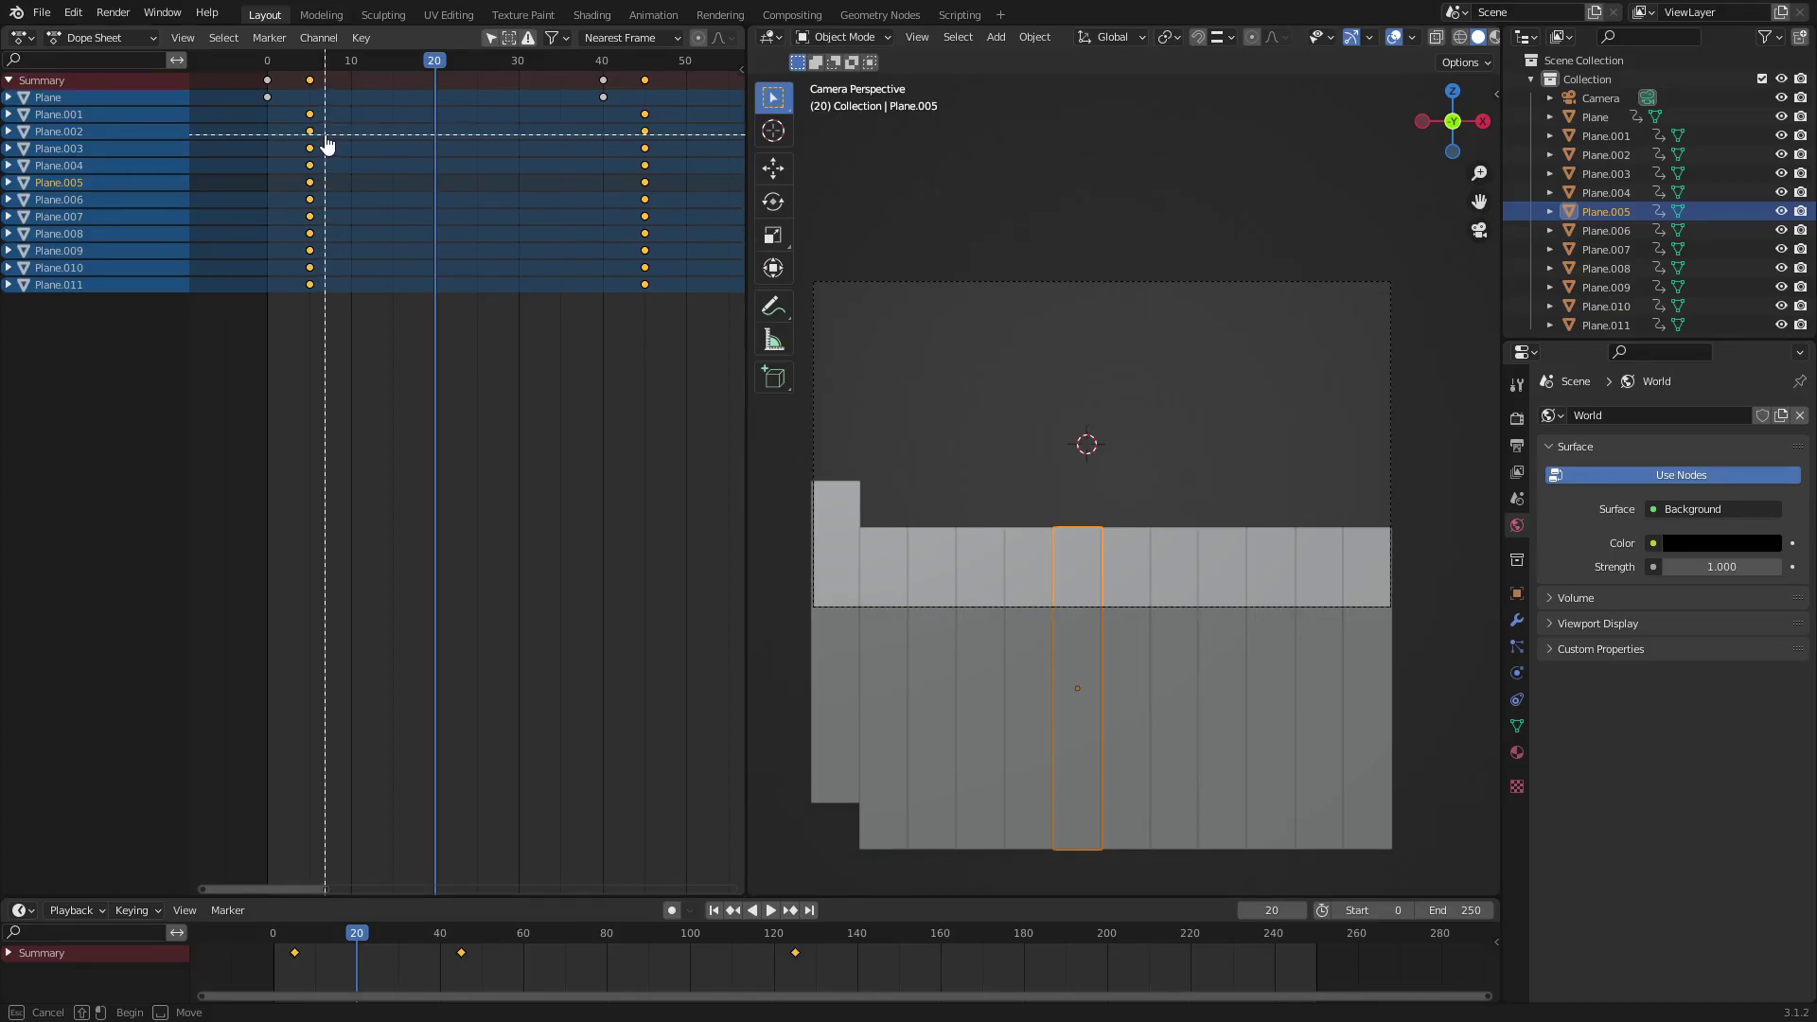
middle_drag(296, 101, 338, 129)
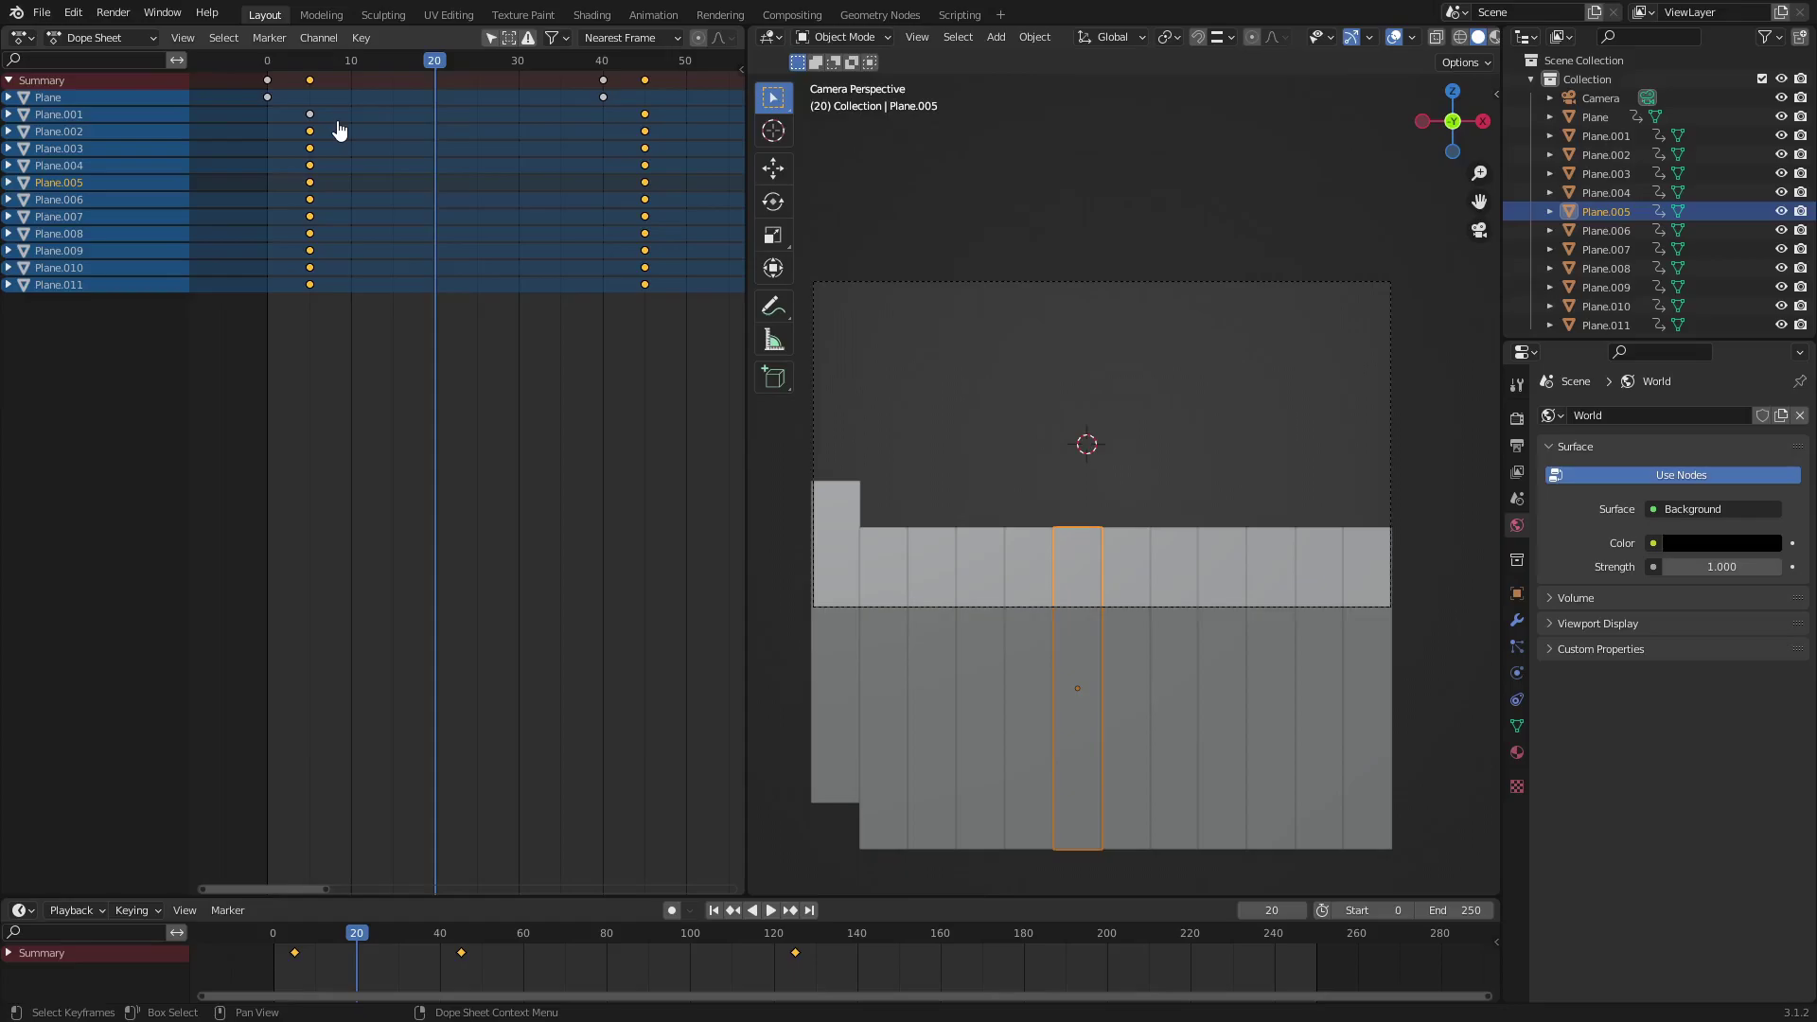
key(g)
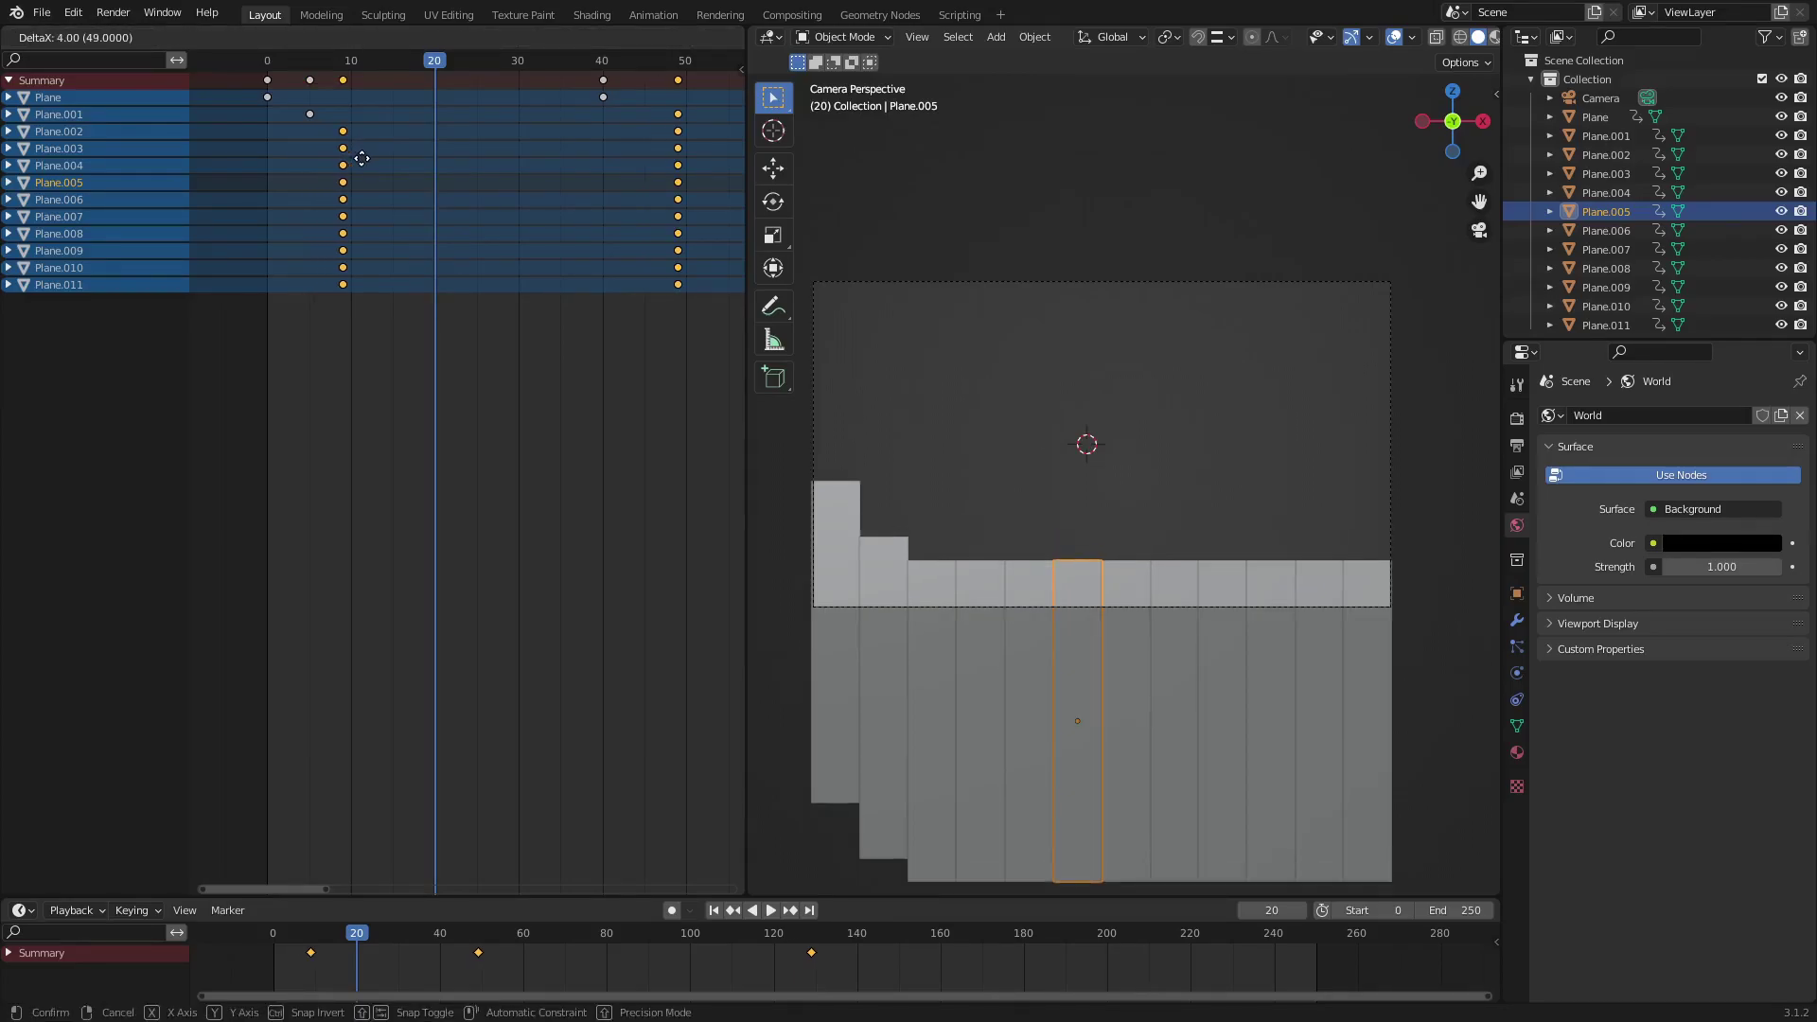
click(370, 168)
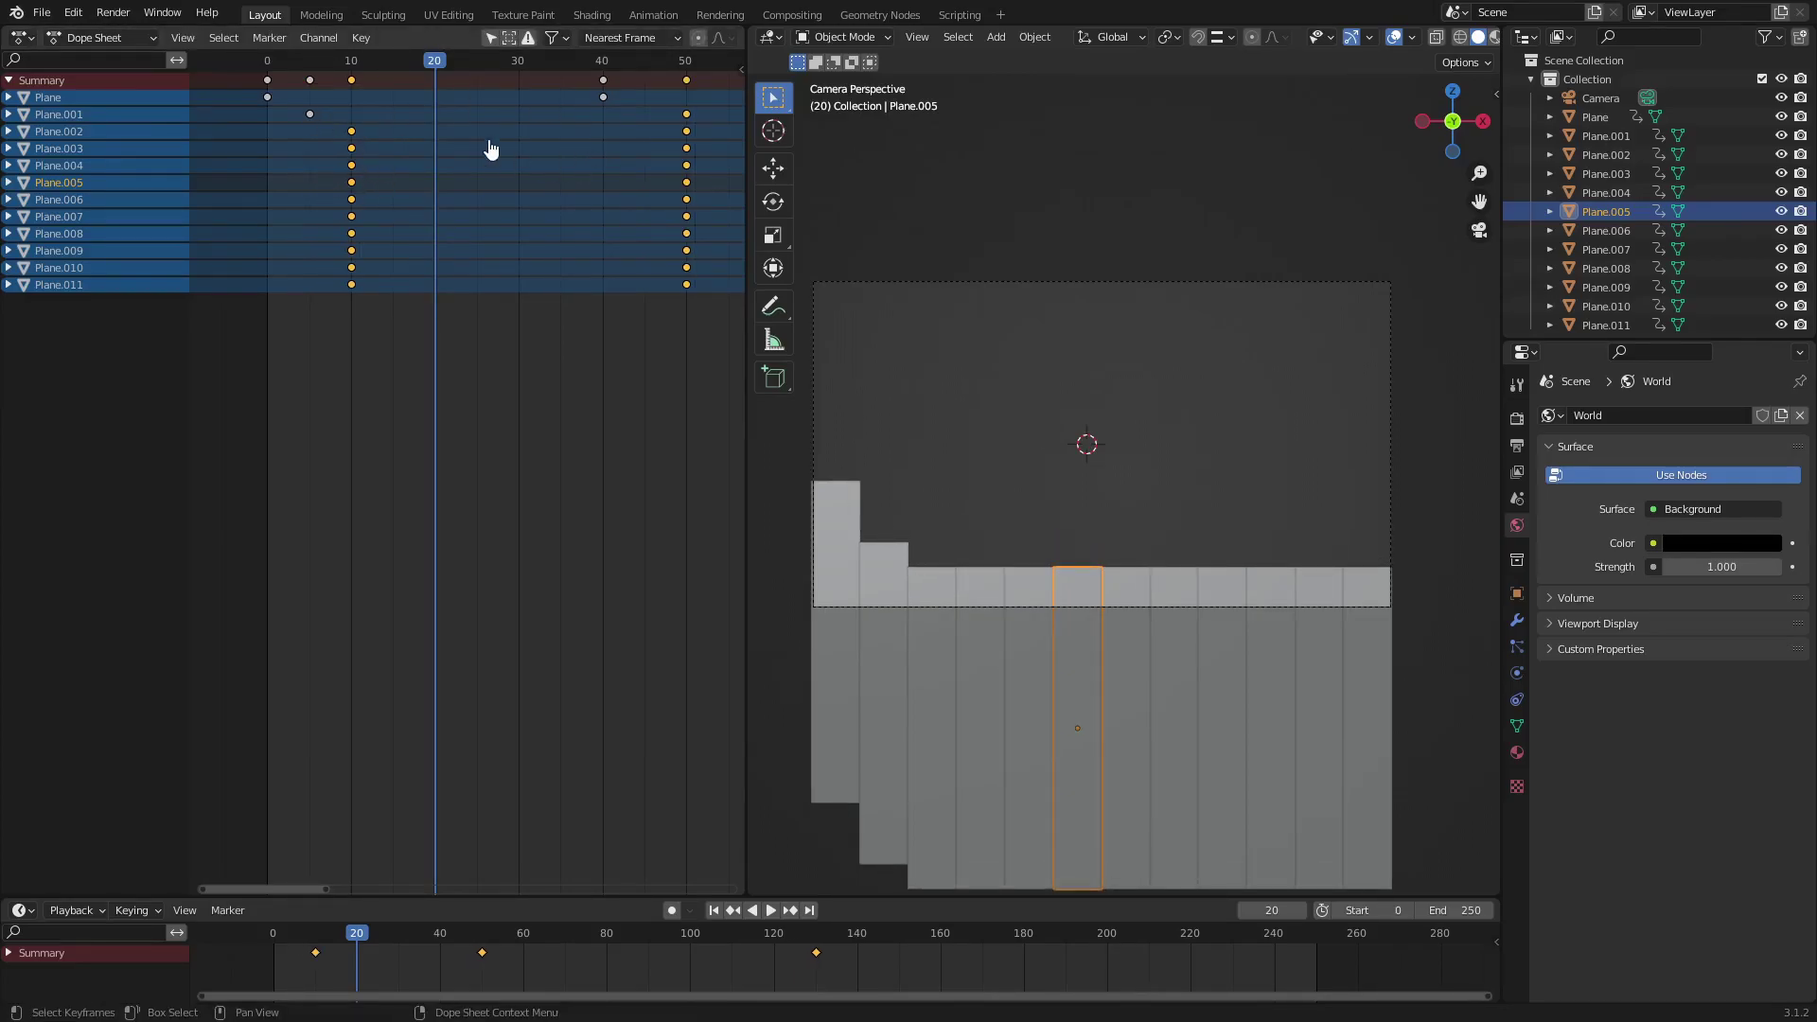
key(b)
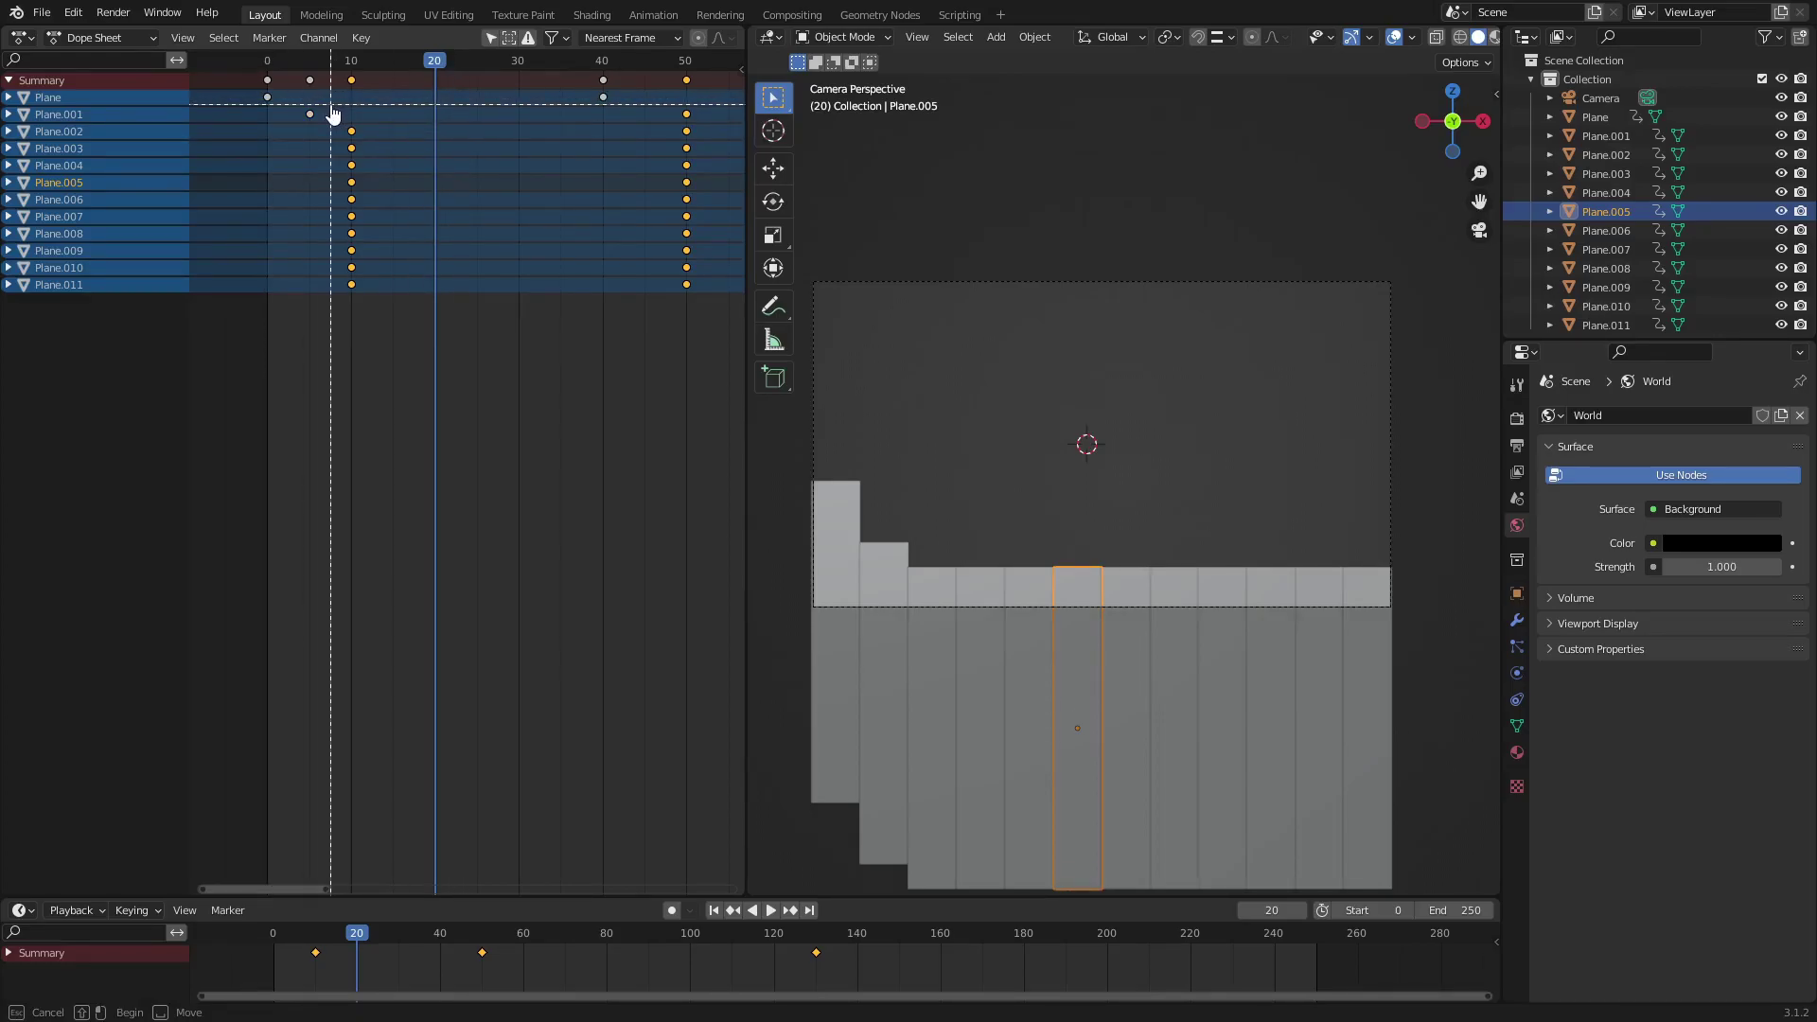
drag(330, 105, 383, 148)
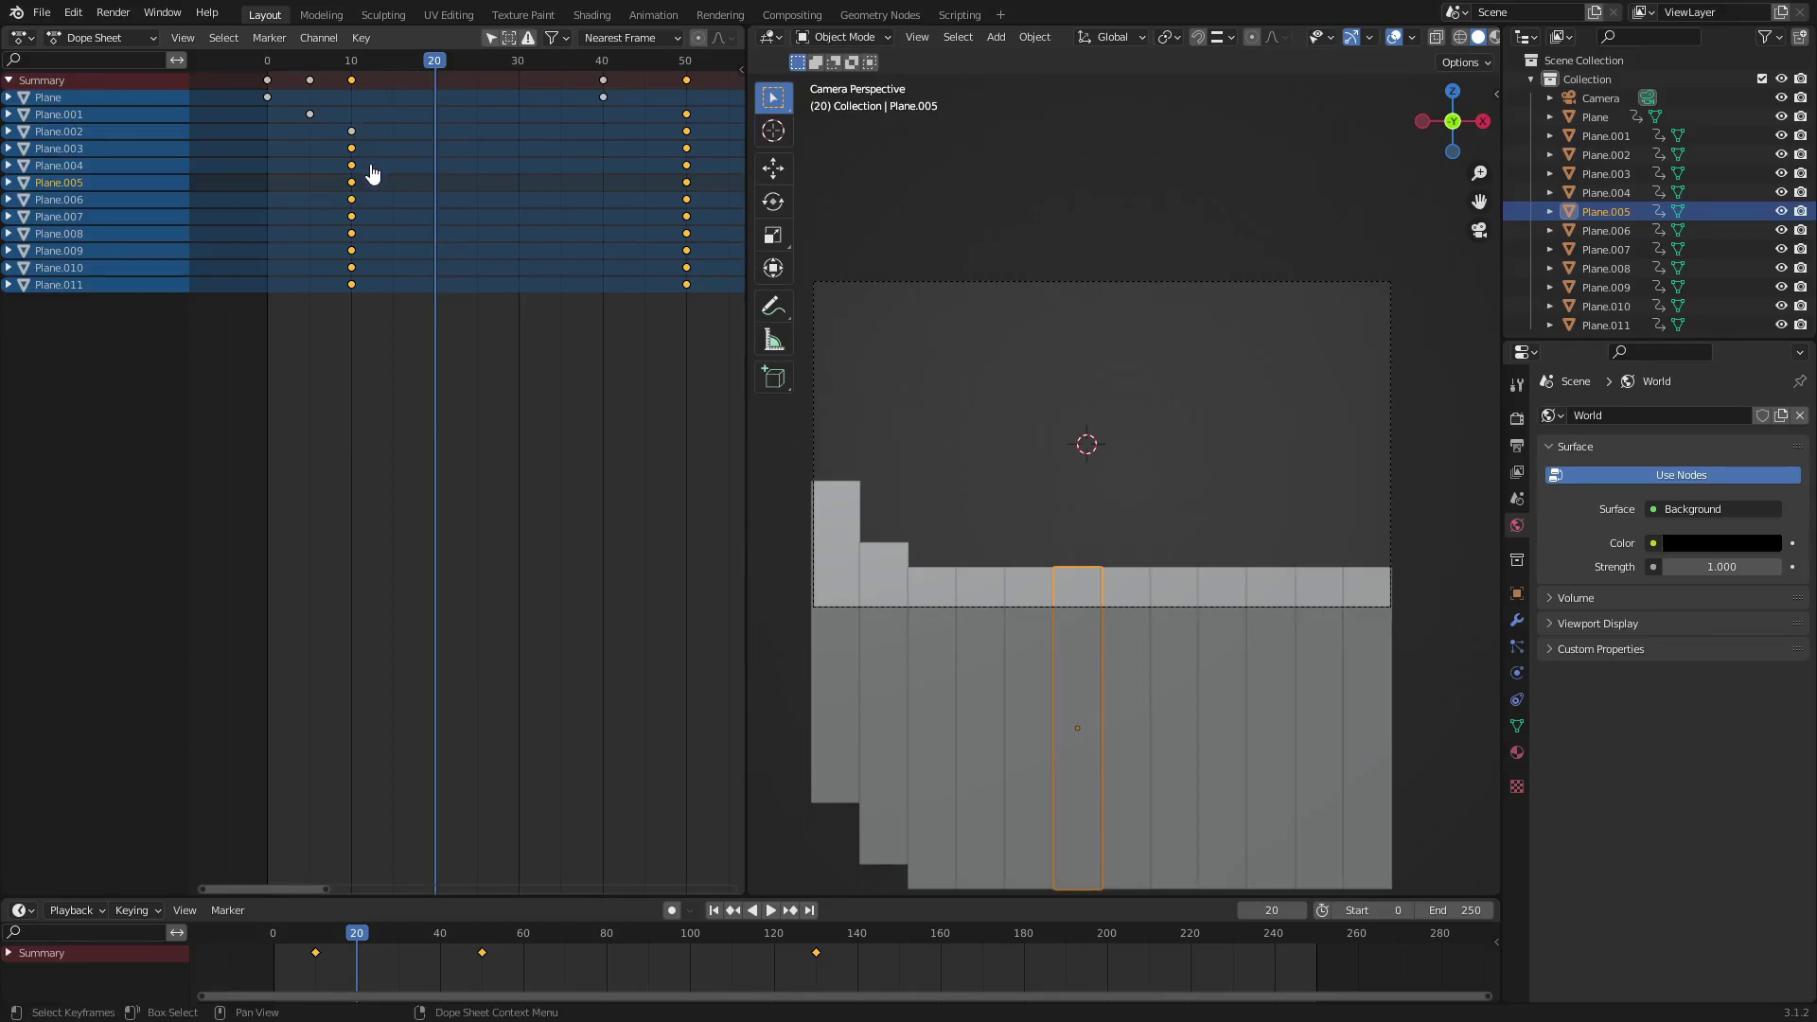
key(g)
click(426, 195)
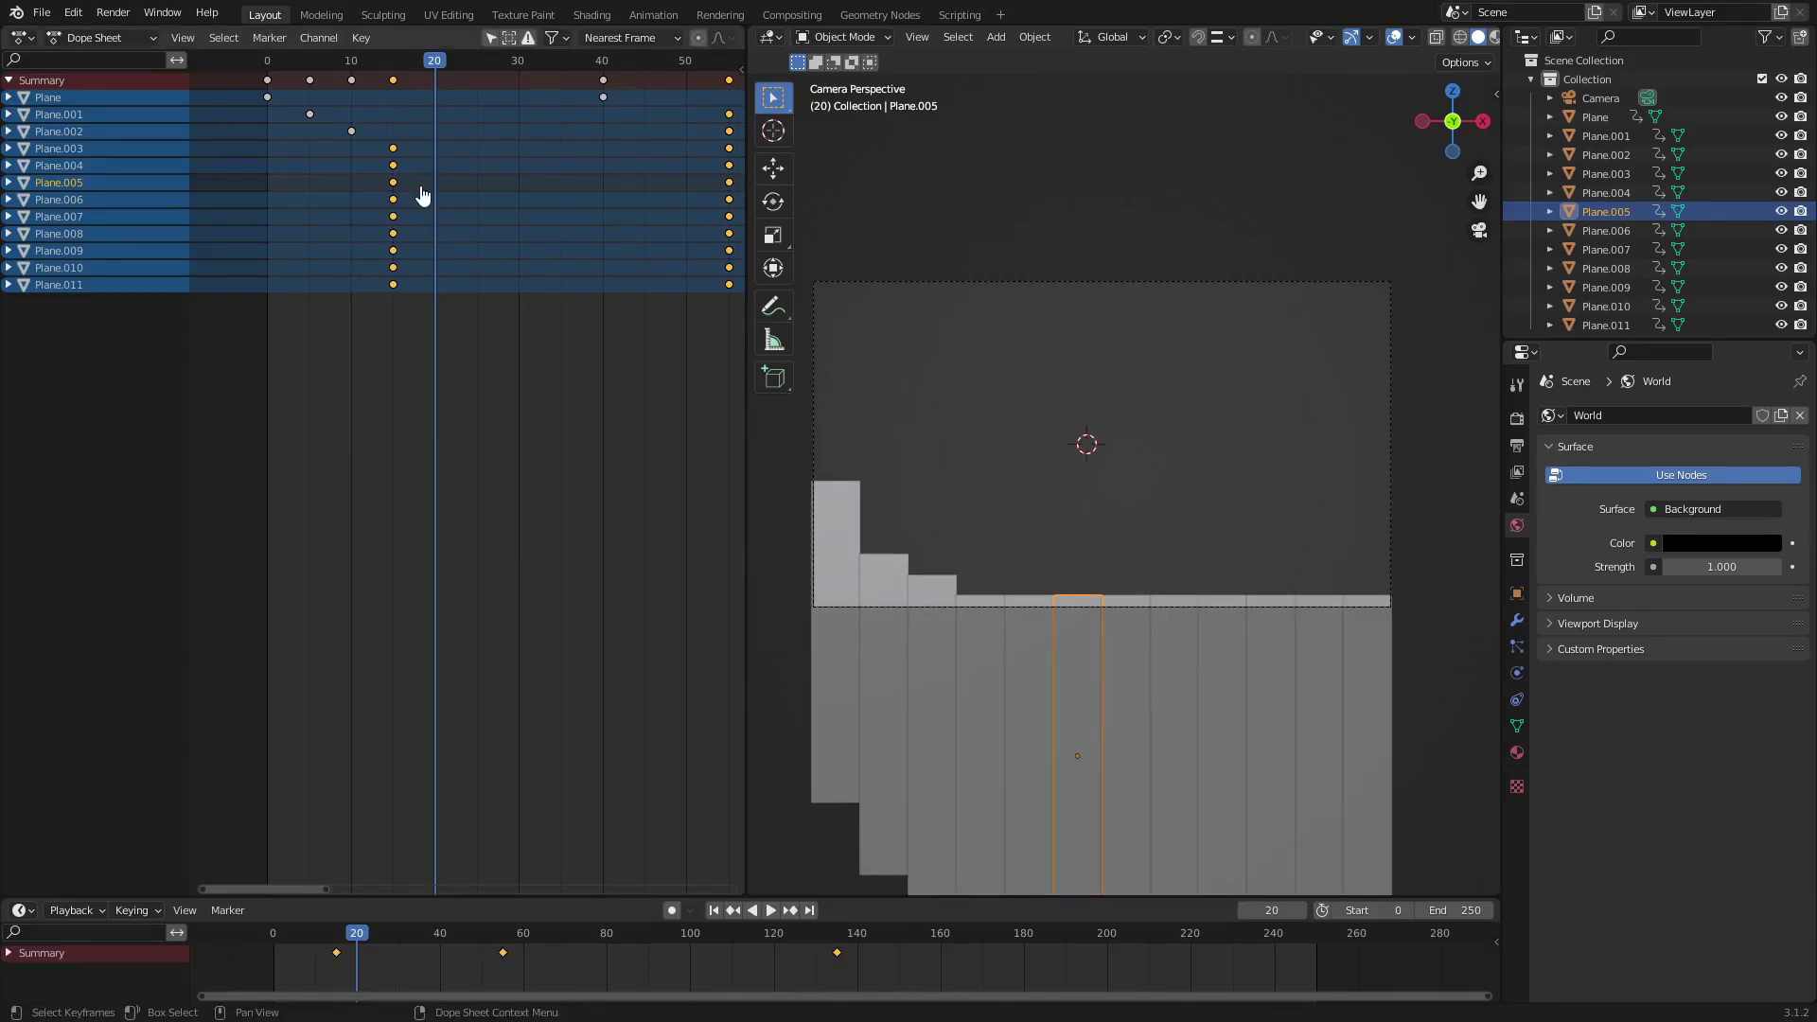
- Widen the Dope Sheet and move Plane.001 and Plane.002's later keys to frame 45
scroll(555, 198, down, 2)
scroll(555, 198, down, 5)
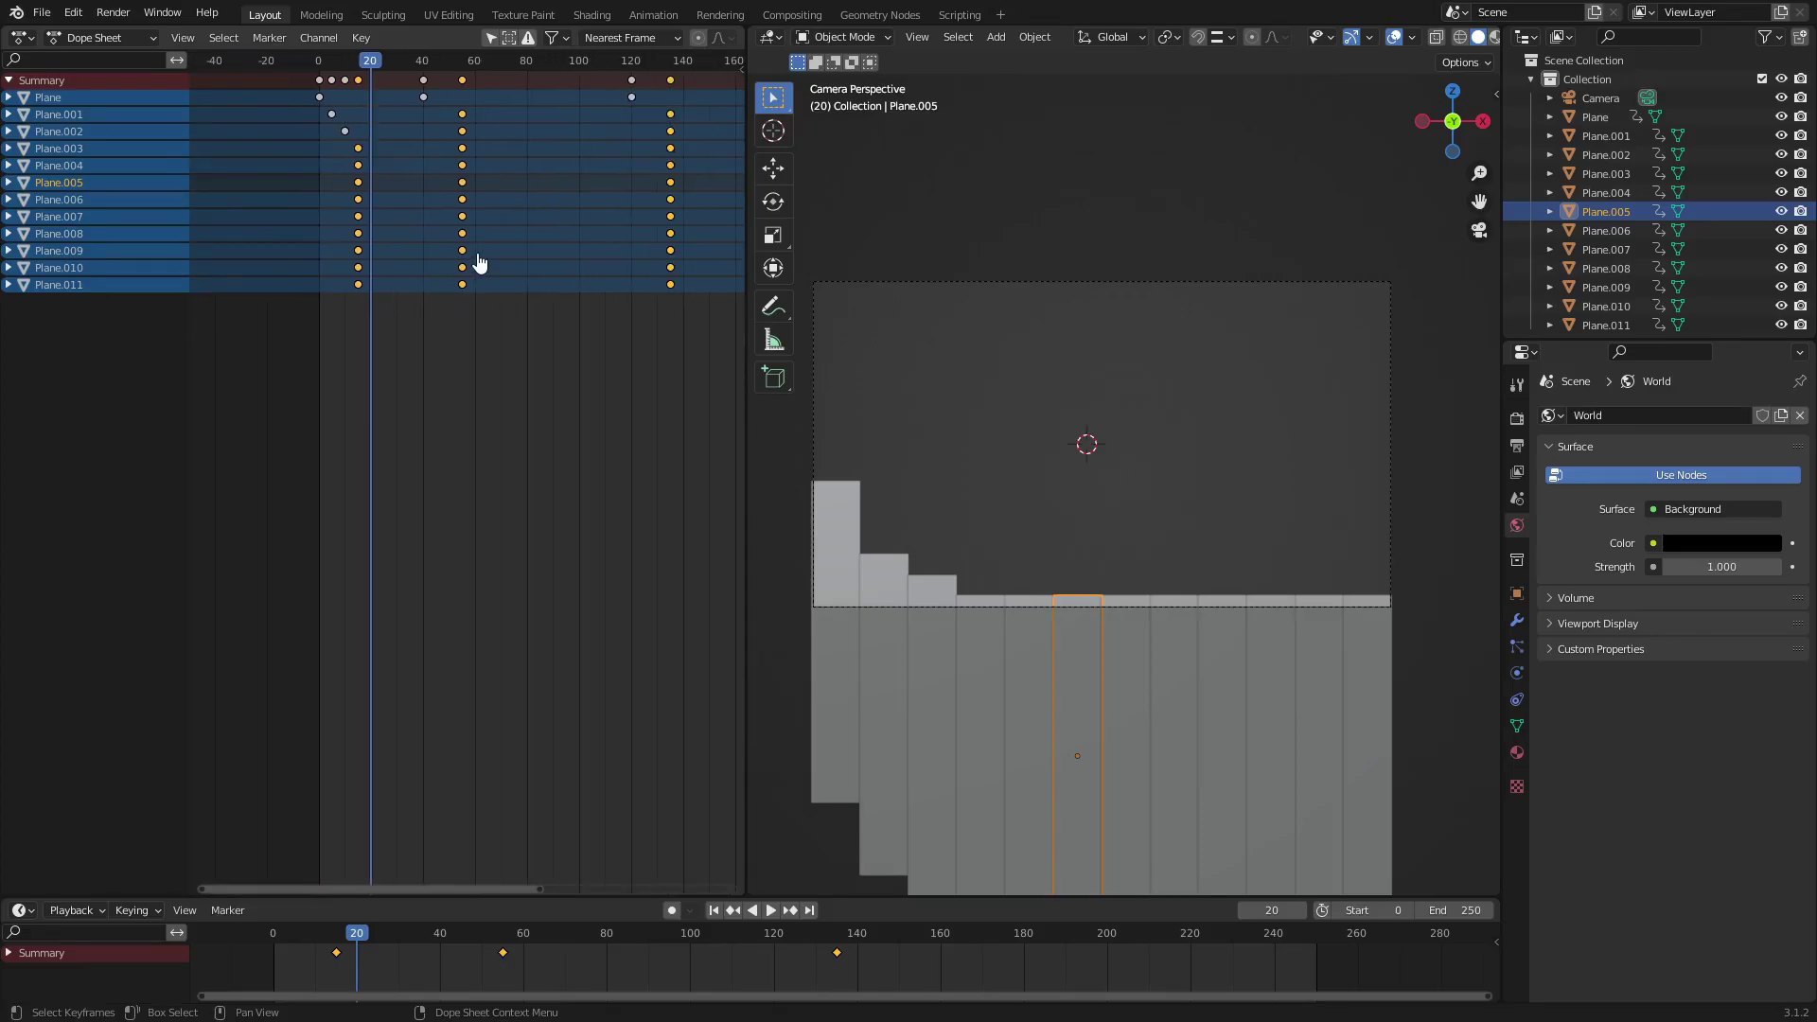
scroll(498, 257, up, 4)
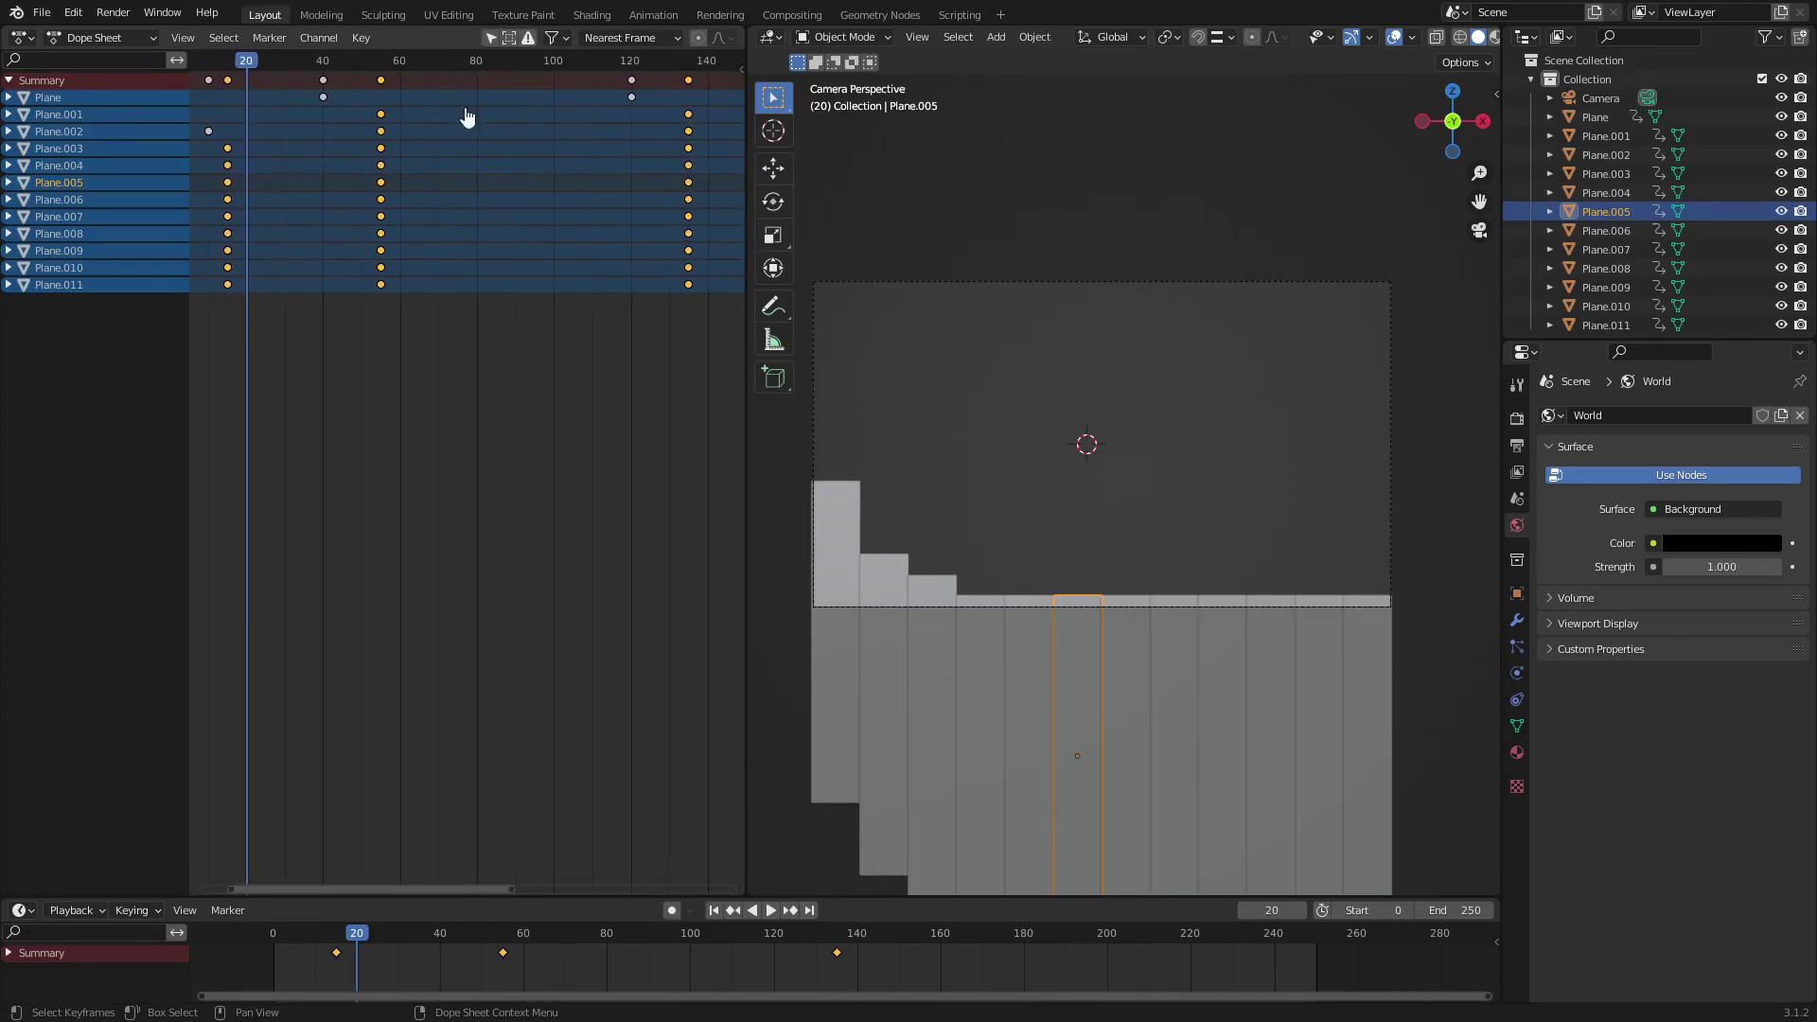
scroll(459, 191, down, 3)
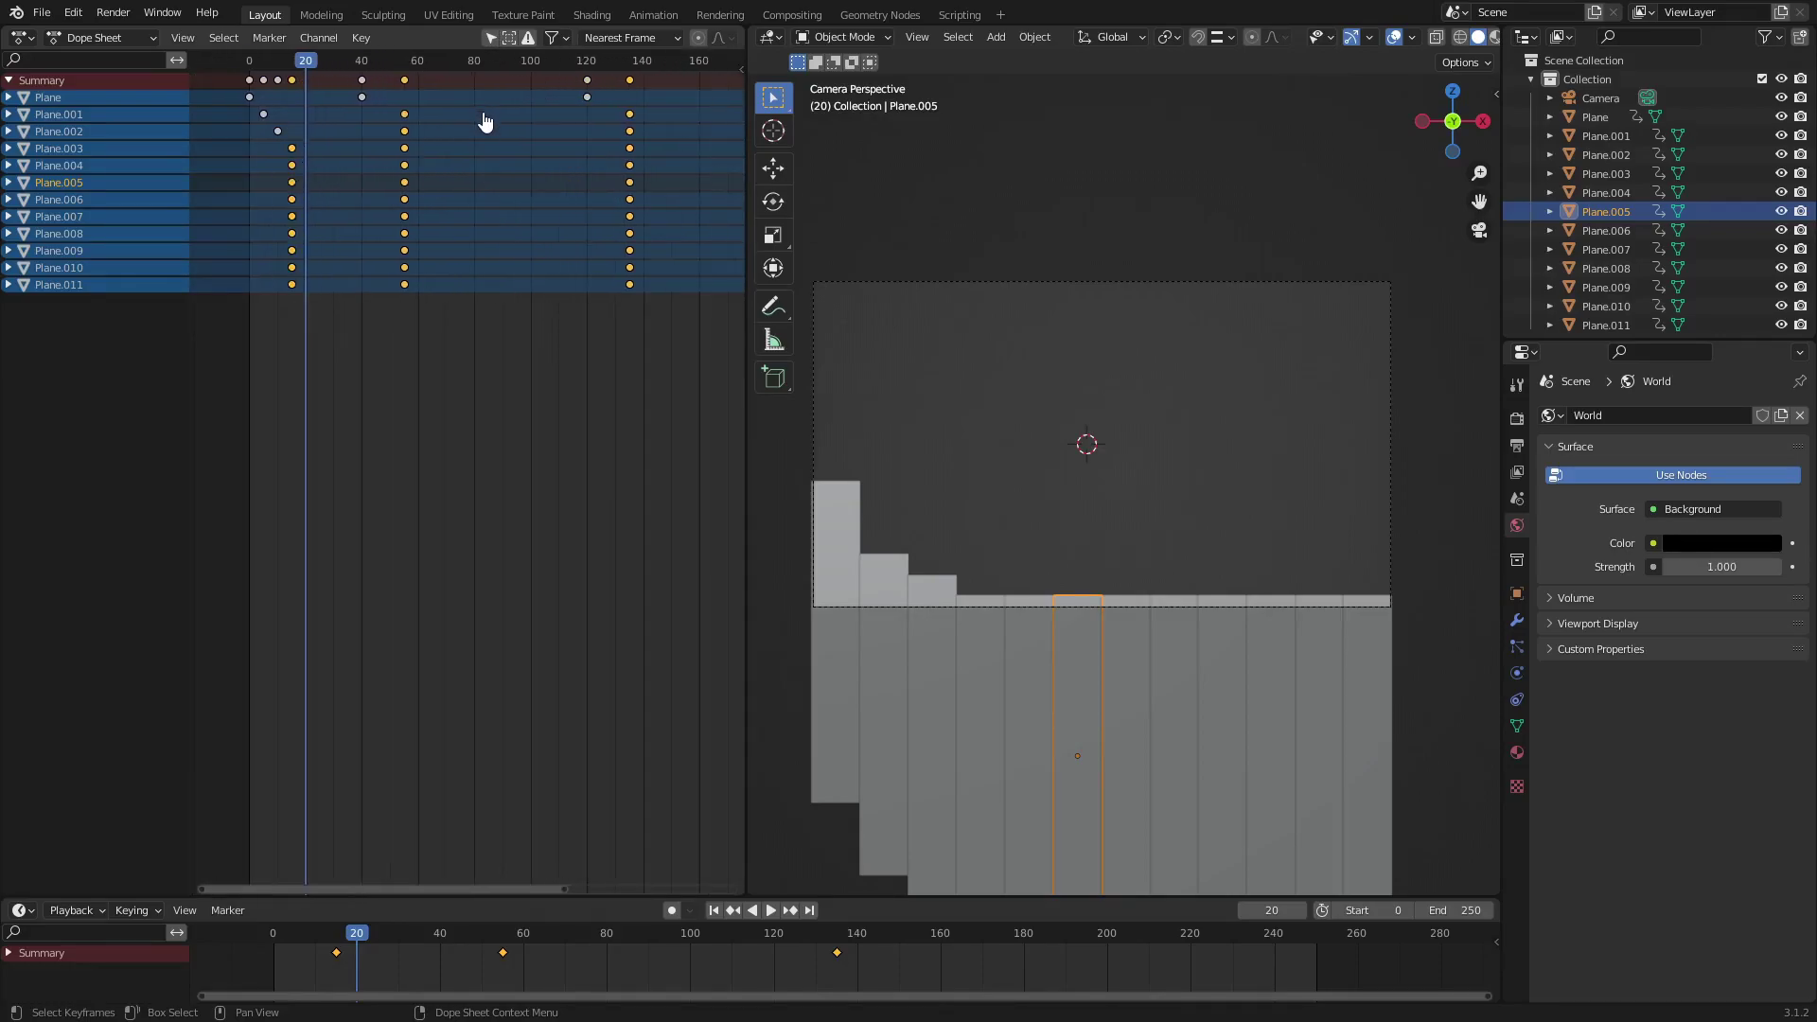
drag(748, 271, 769, 272)
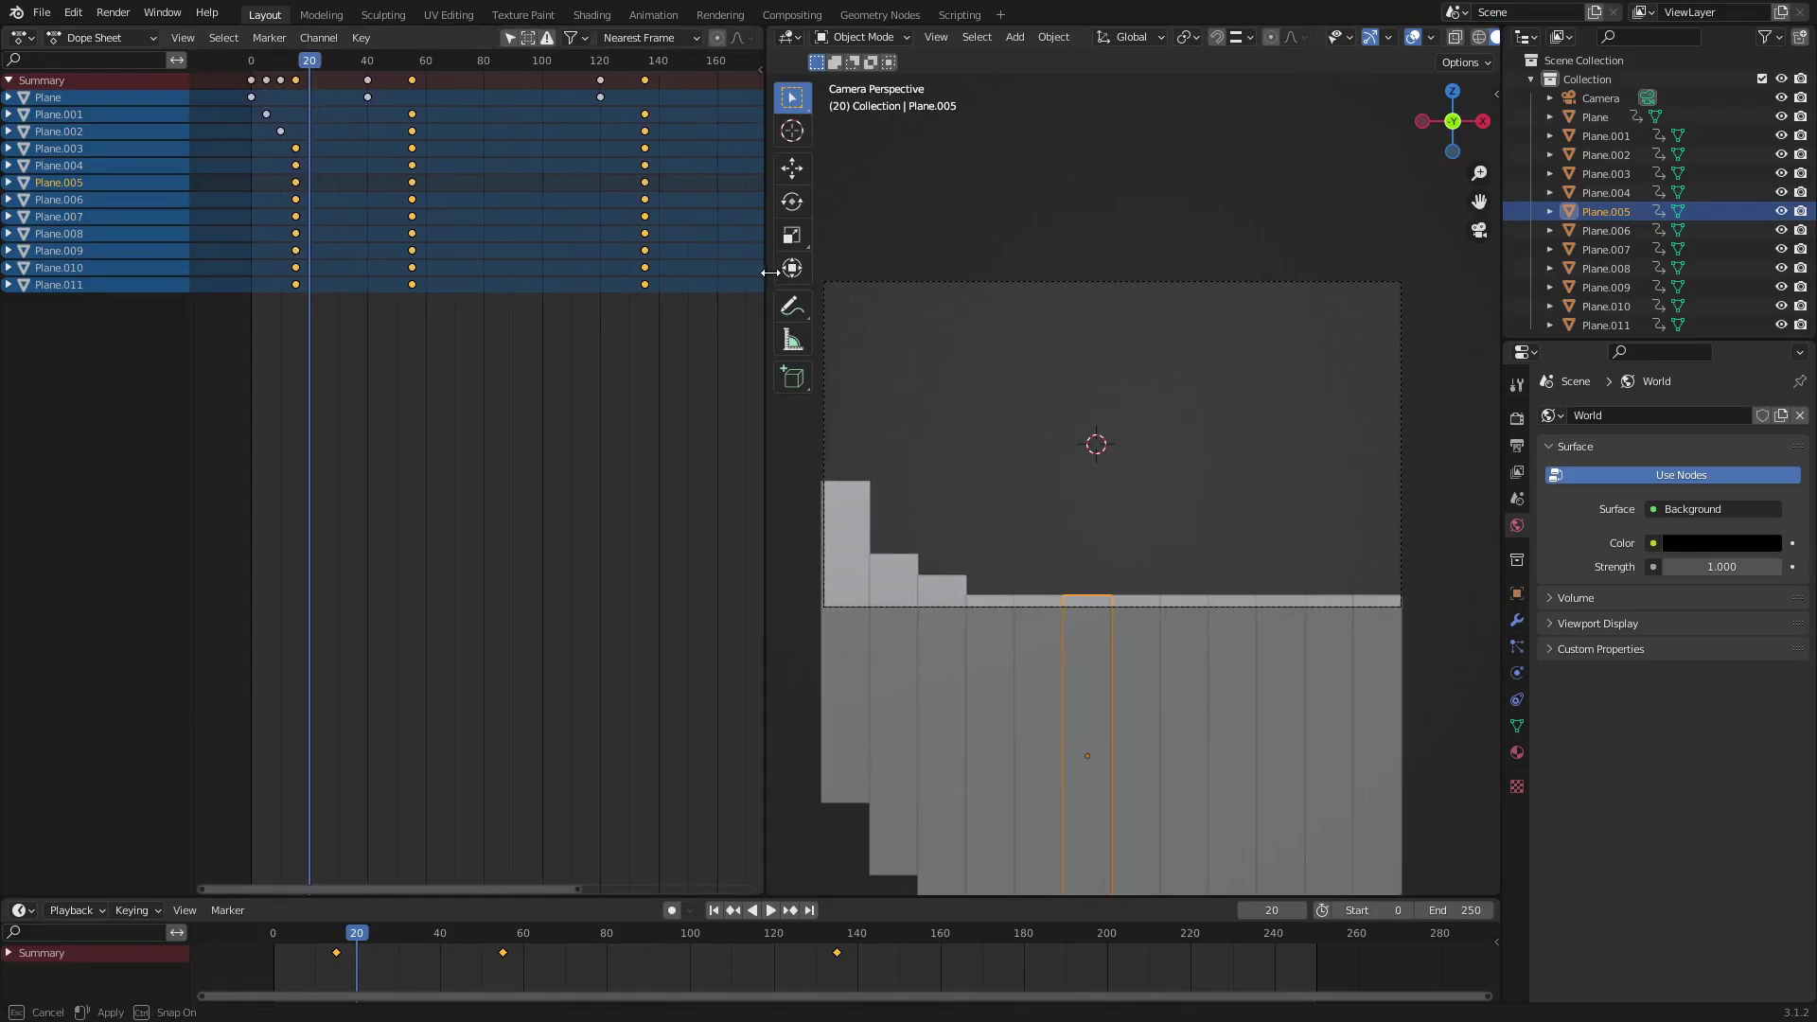
mouse_move(399, 106)
mouse_down()
mouse_move(692, 146)
mouse_move(386, 110)
mouse_up()
key(g)
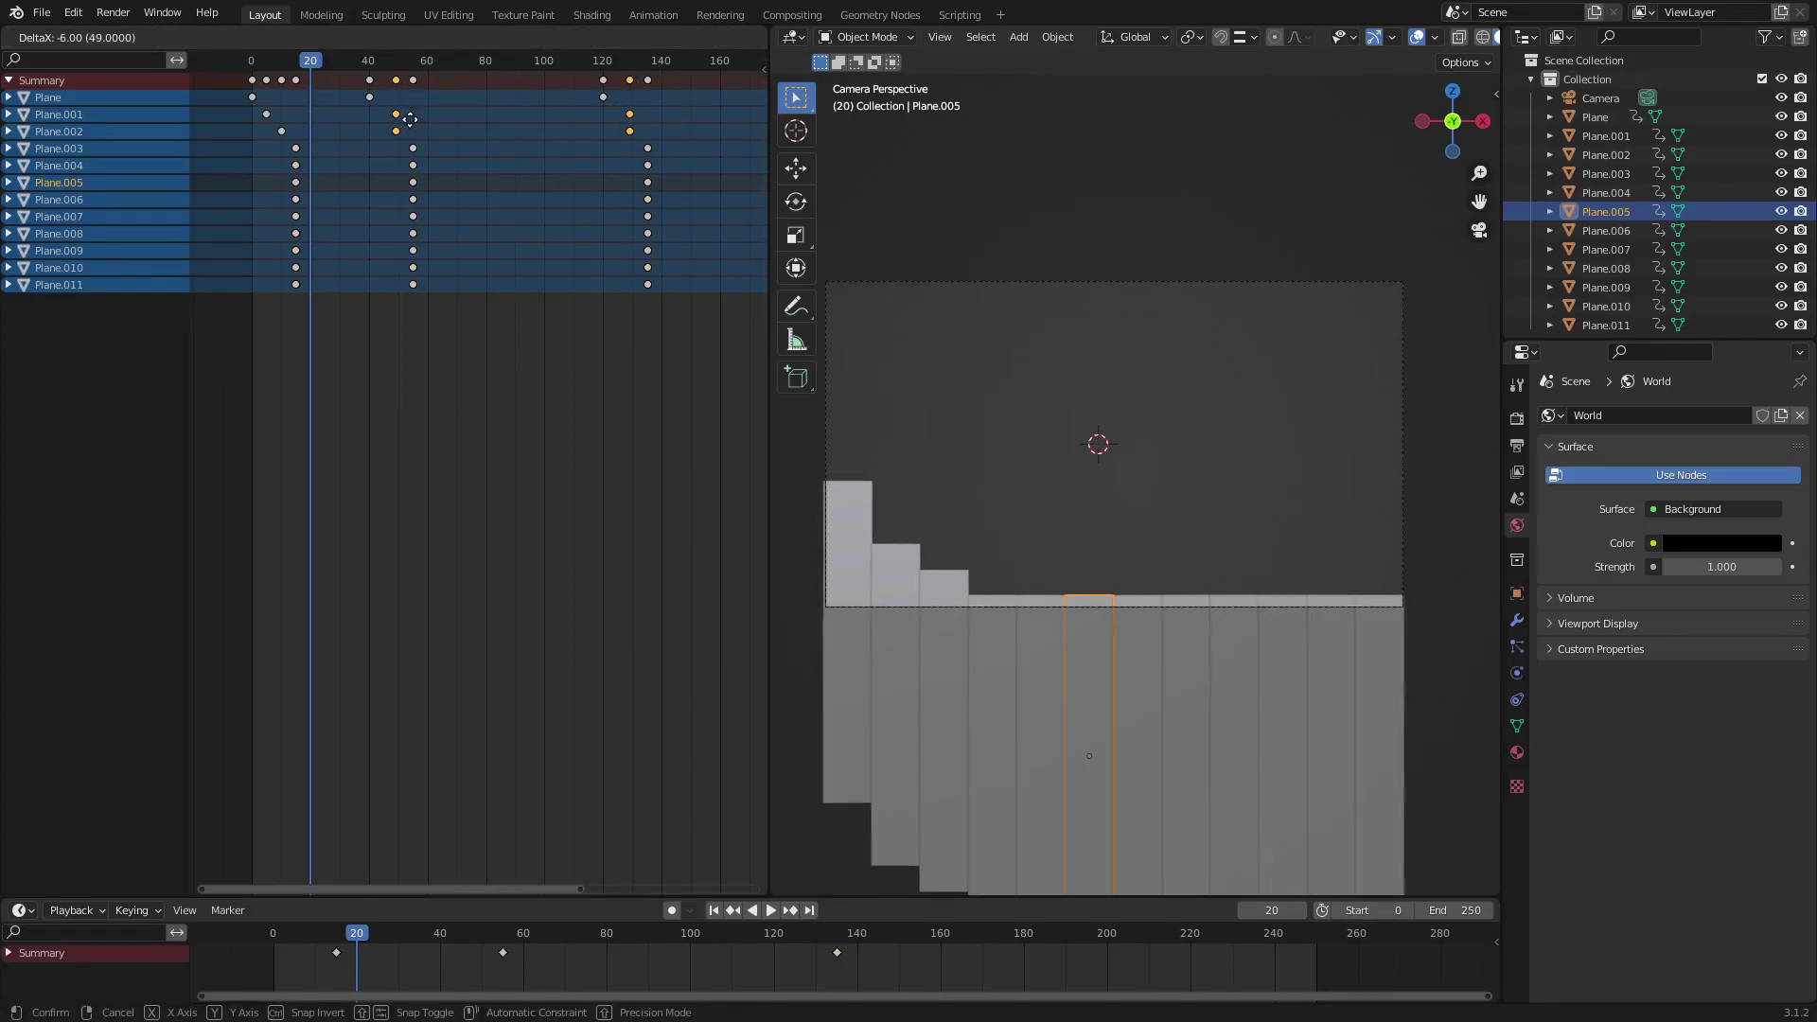
click(409, 128)
scroll(416, 133, up, 6)
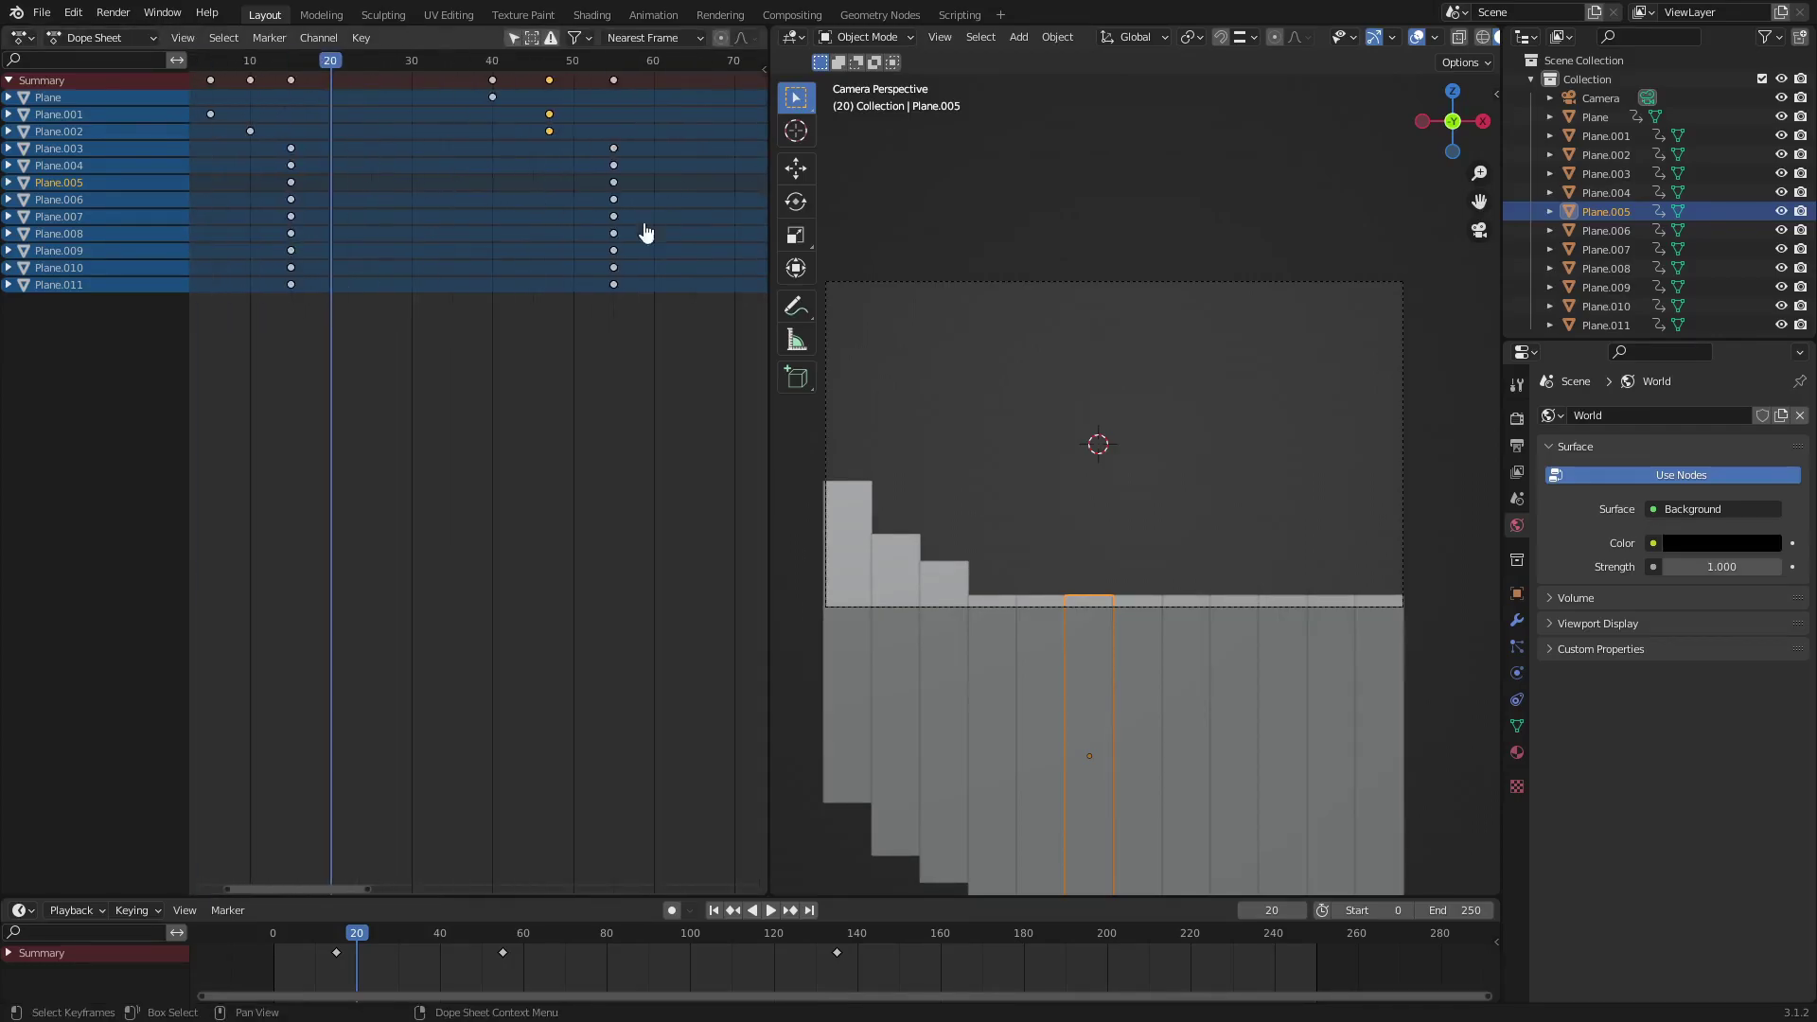
key(g)
click(542, 155)
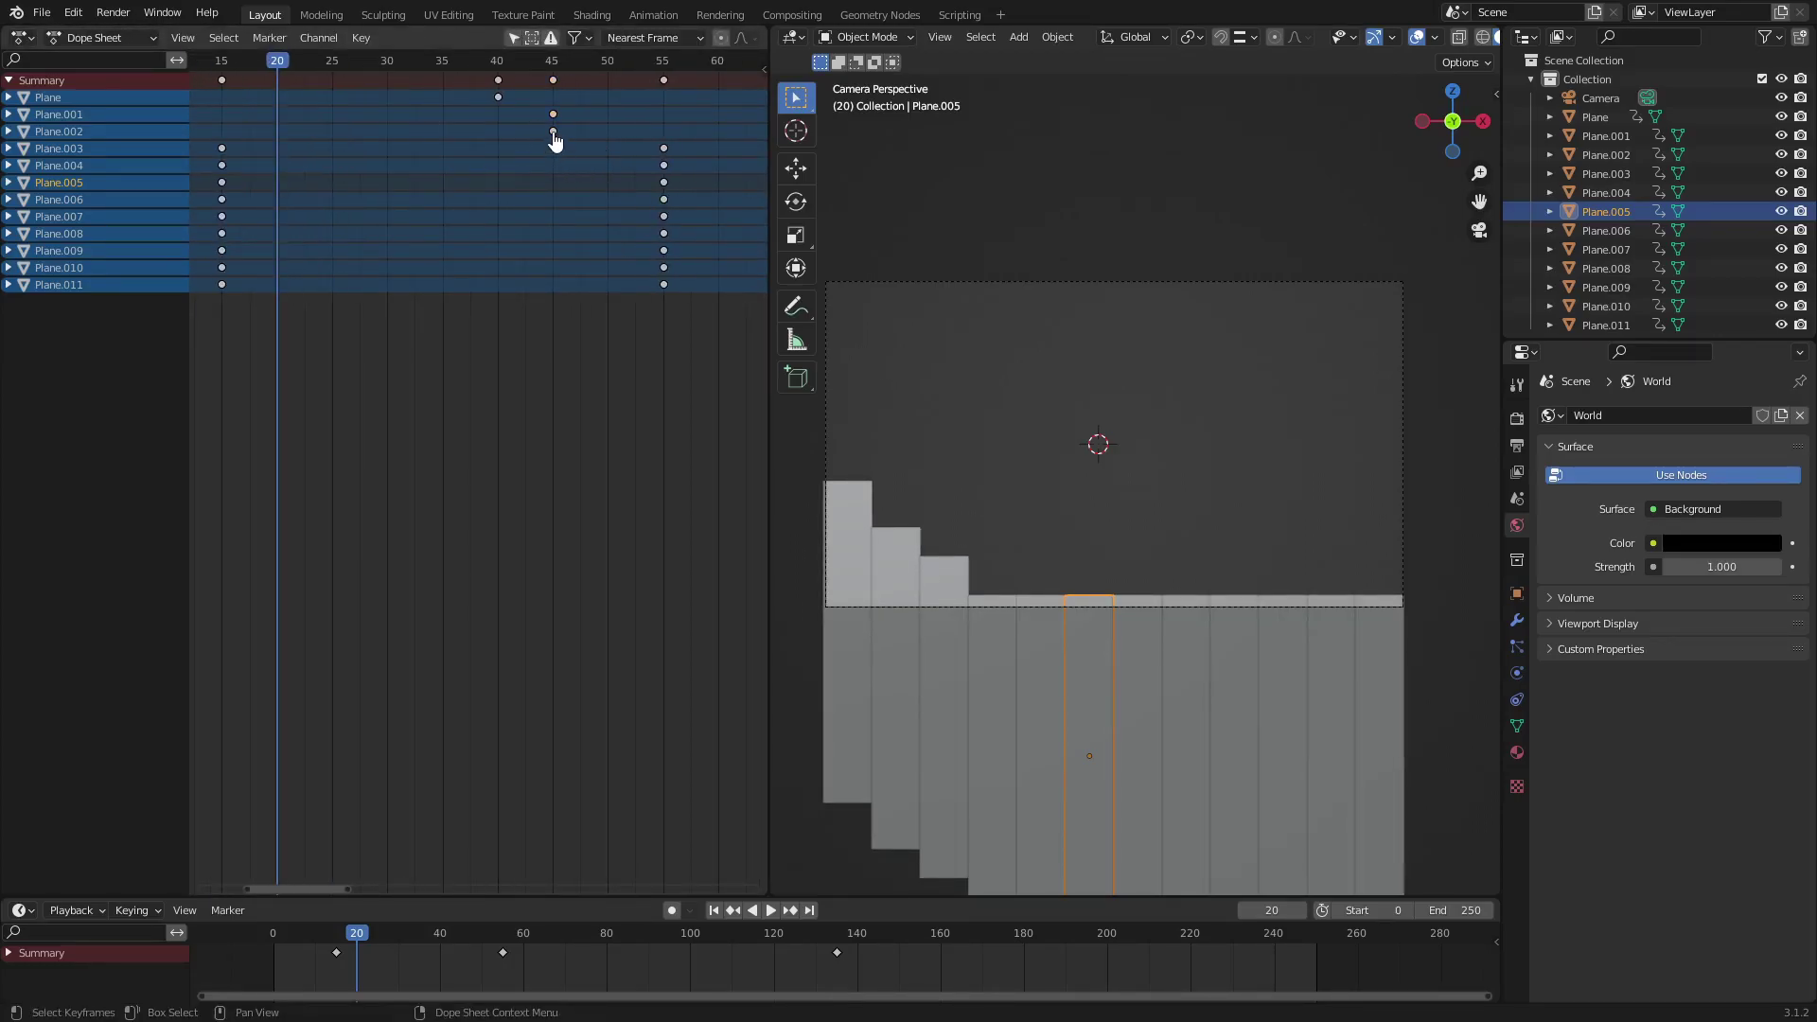
- Move Plane.002's end key from frame 125 to about frame 130
scroll(617, 166, down, 3)
middle_drag(669, 162, 476, 163)
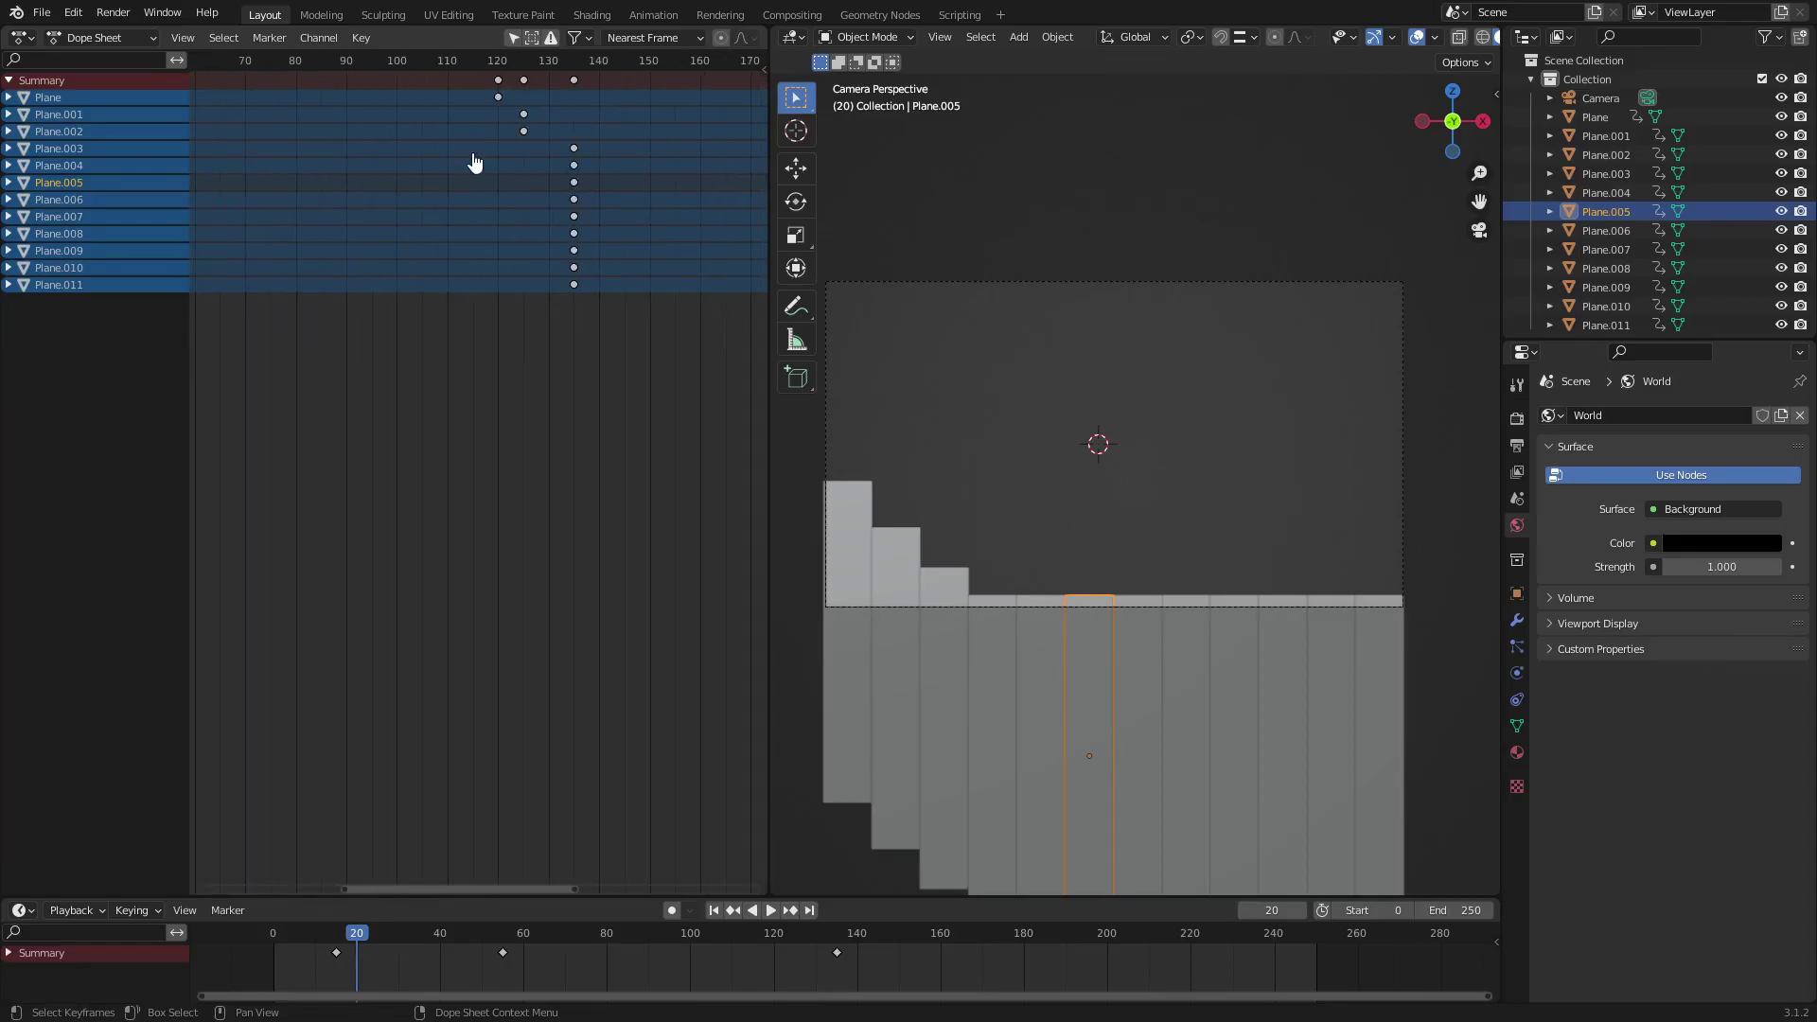
click(523, 132)
key(g)
click(549, 138)
- Slide the keyframes of Plane.004 through Plane.011 6 frames later
scroll(463, 232, down, 4)
middle_drag(452, 233, 587, 252)
drag(696, 310, 316, 172)
key(g)
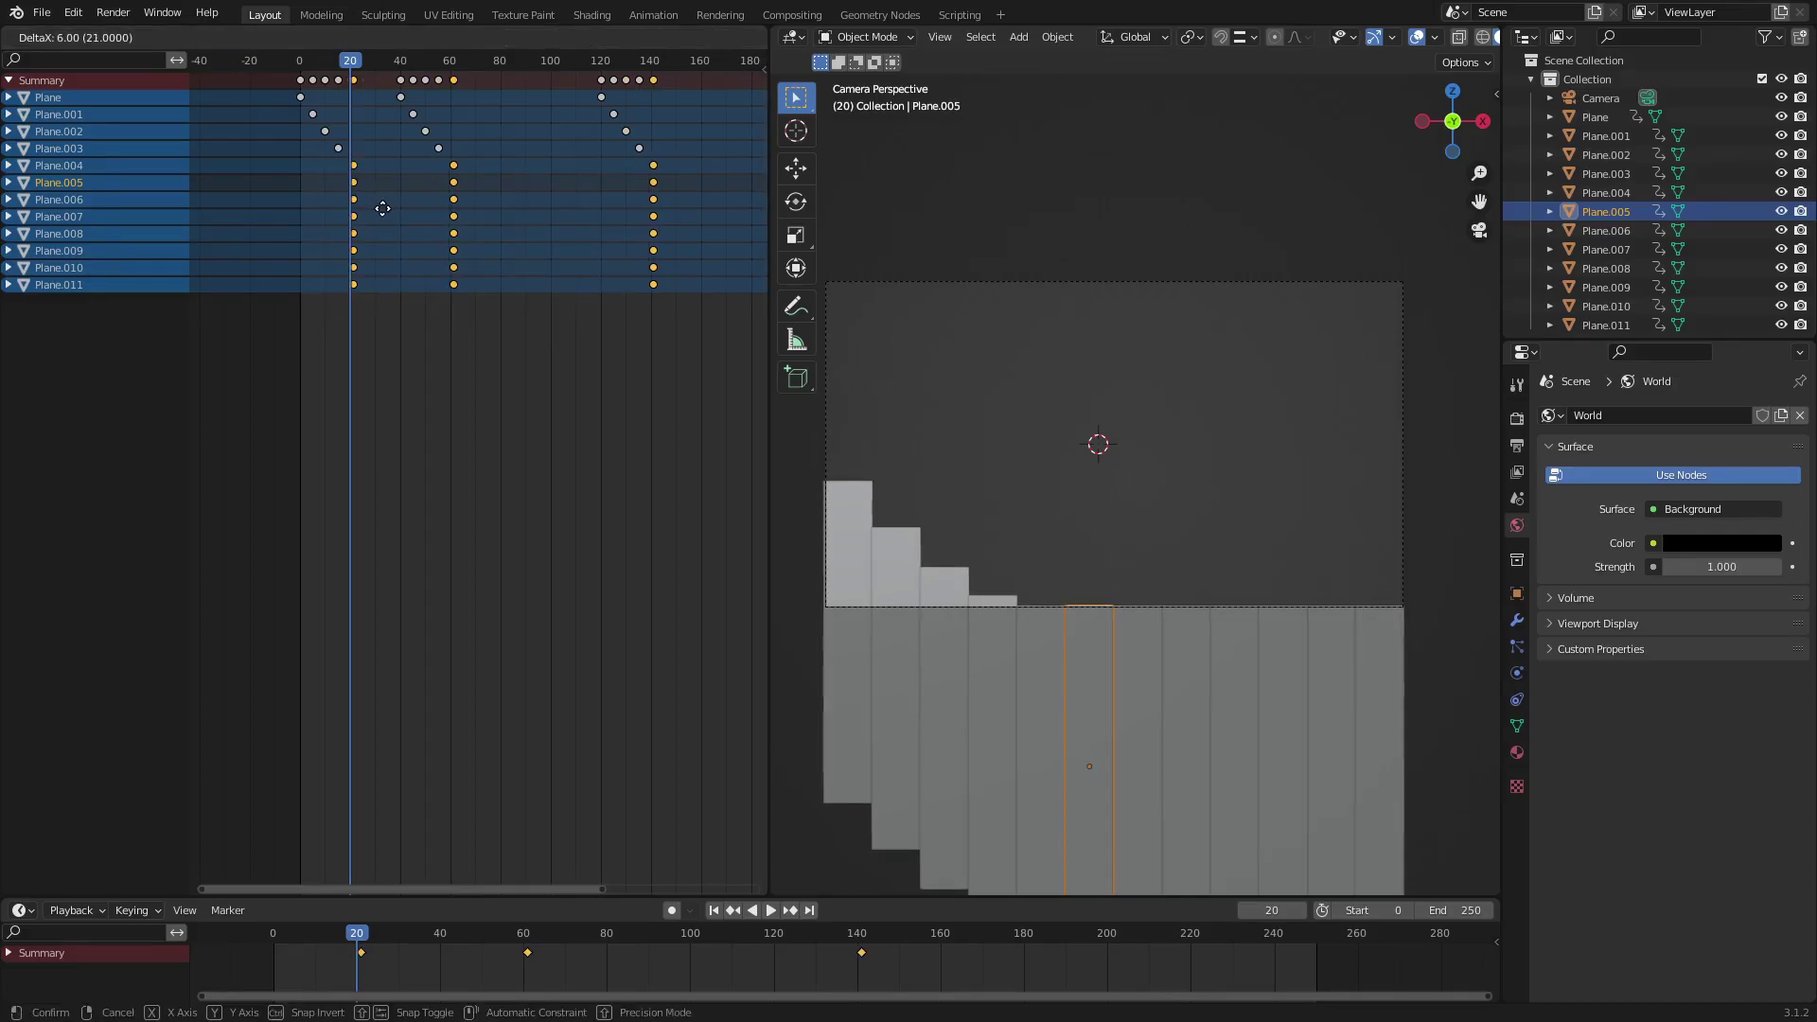
click(382, 209)
- Shift the Plane.002–Plane.004 rows' keys by 5 frames and view more of the timeline
scroll(386, 215, up, 4)
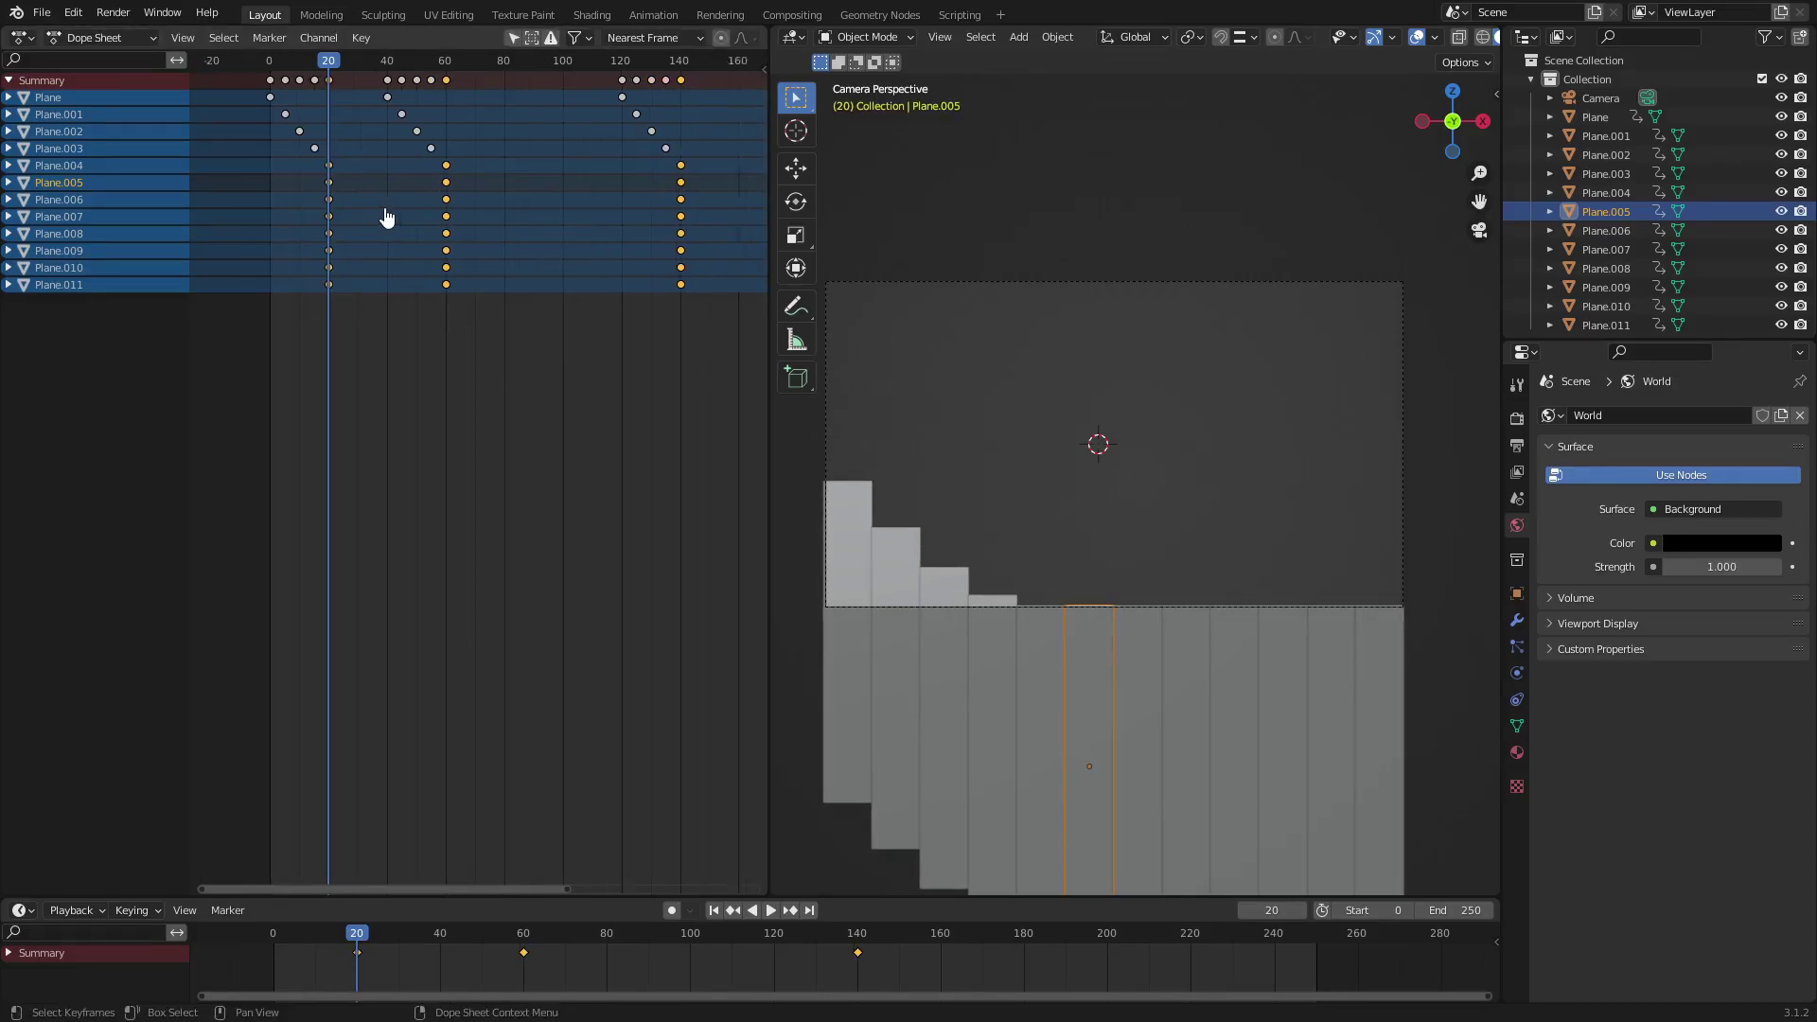
drag(232, 133, 737, 177)
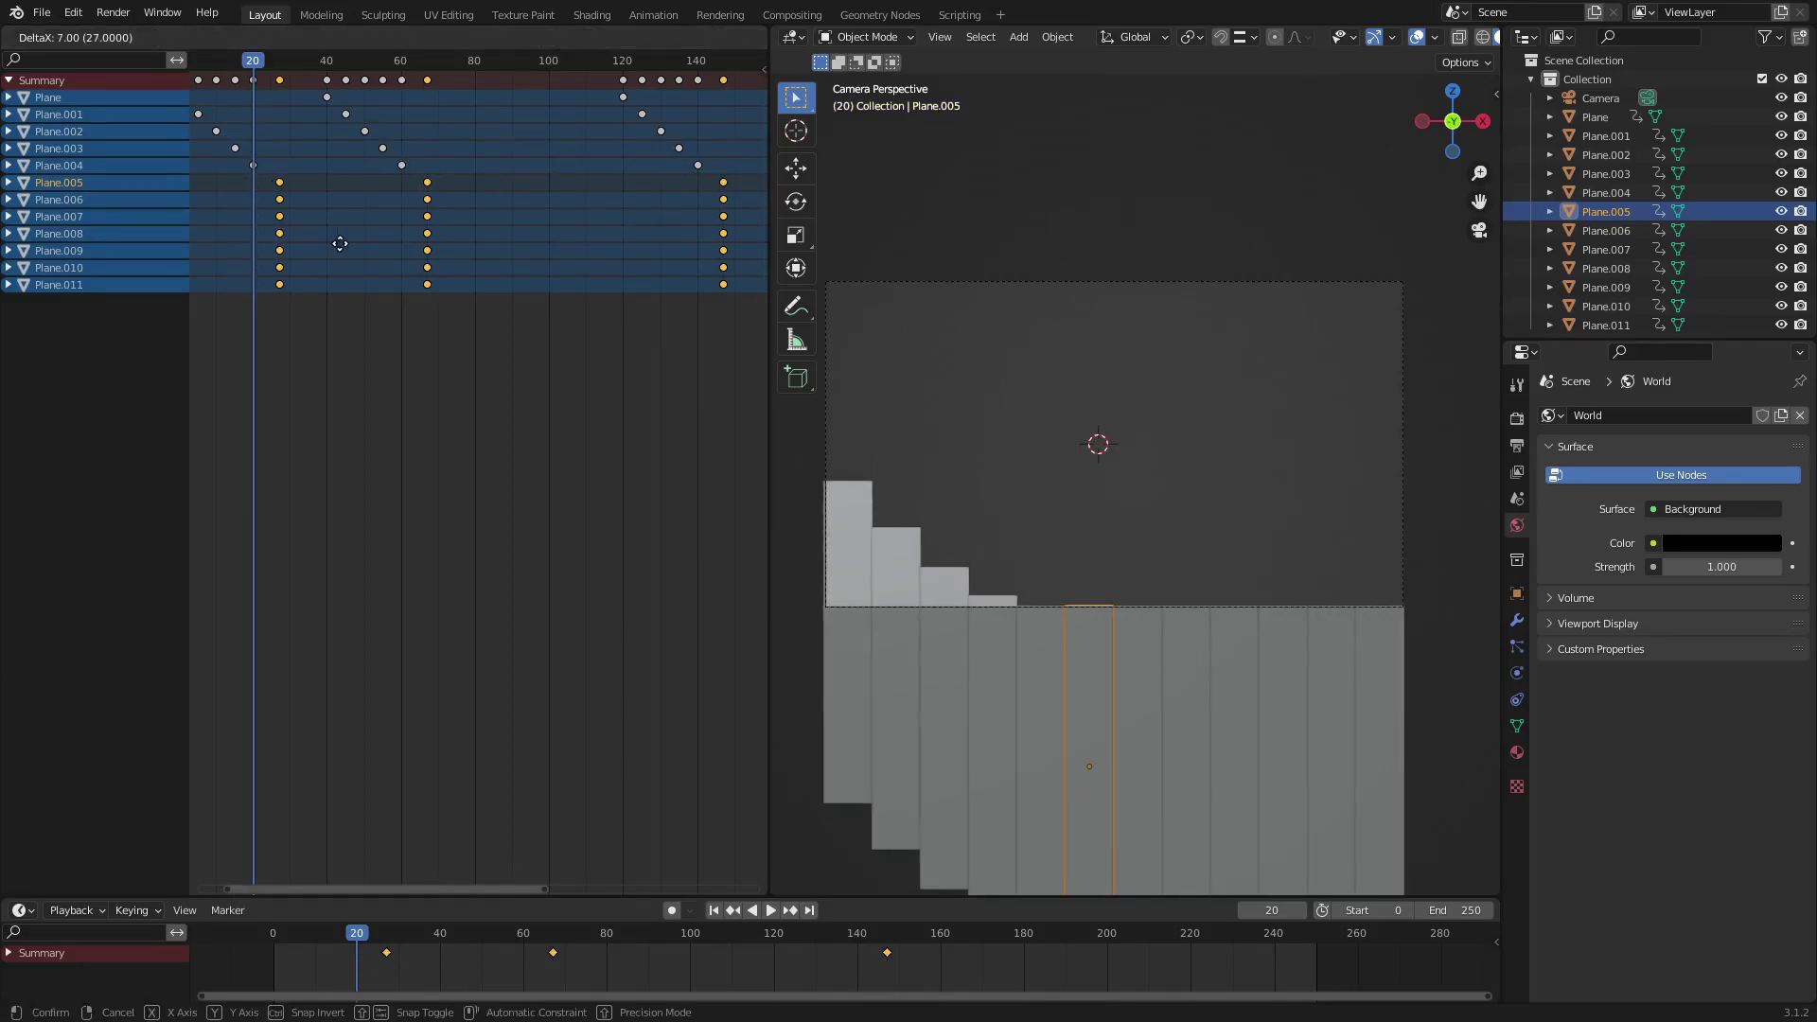
key(g)
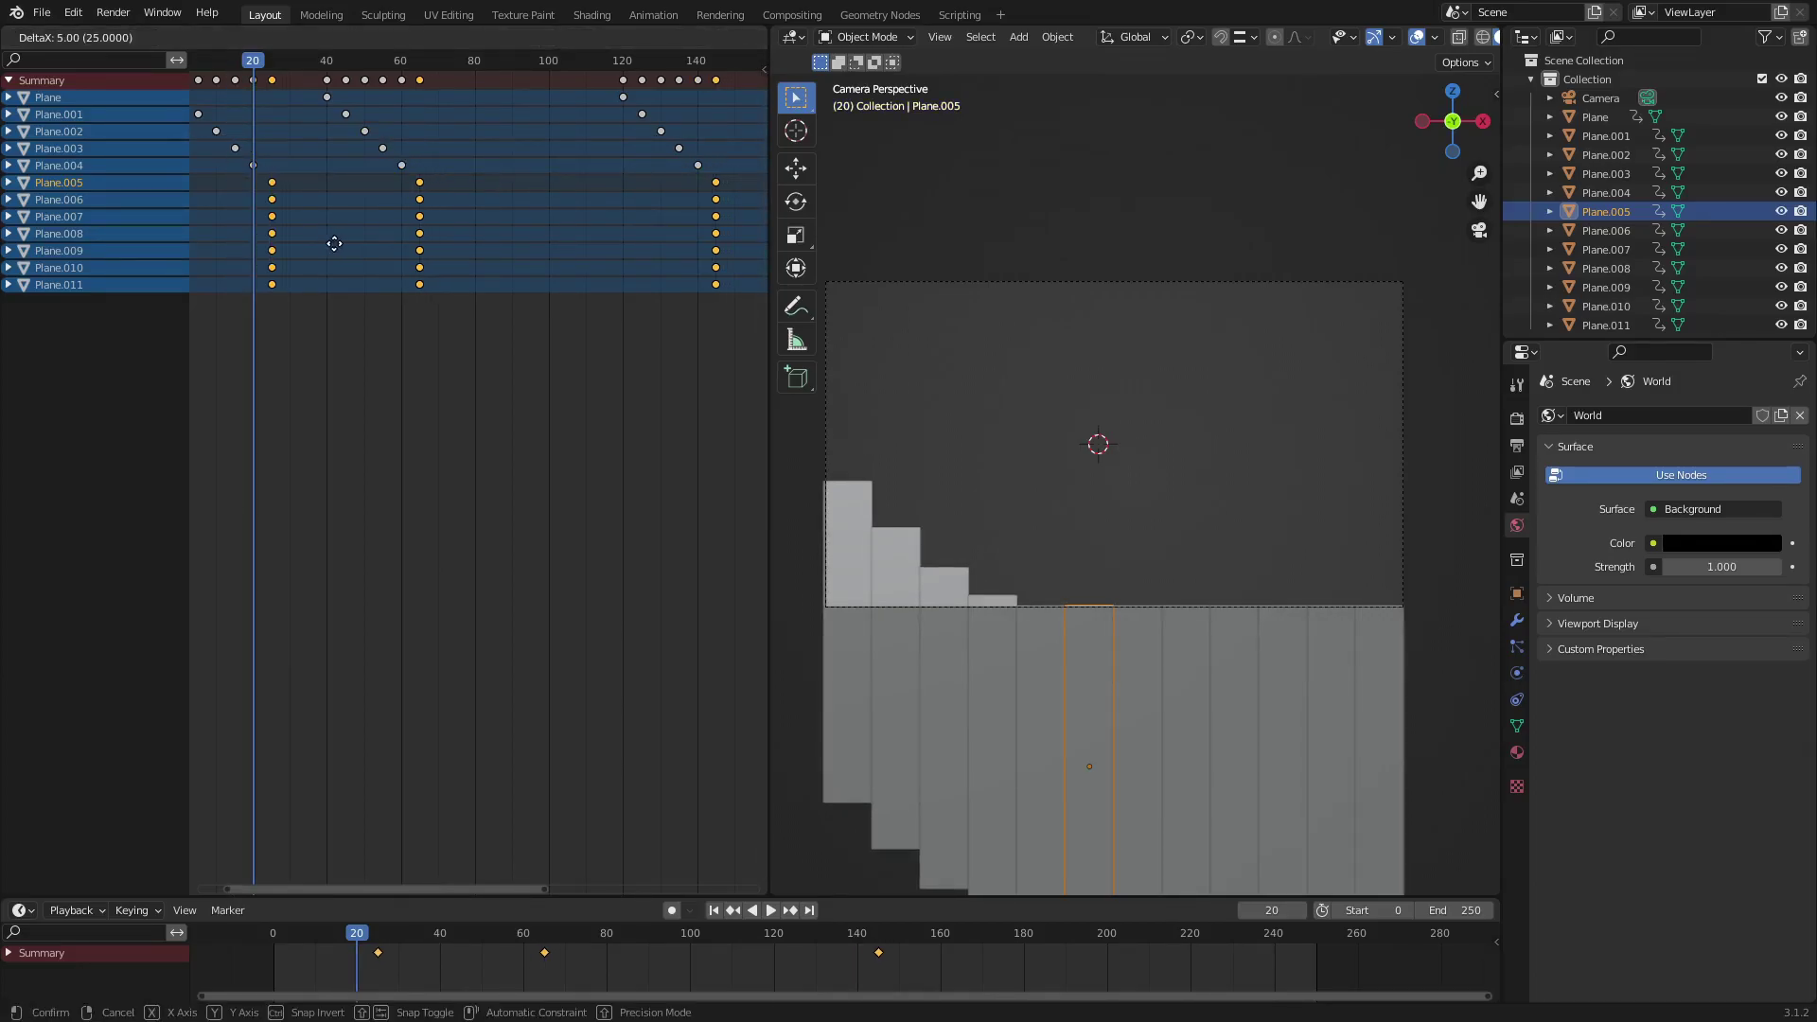
click(334, 243)
middle_drag(271, 203, 602, 230)
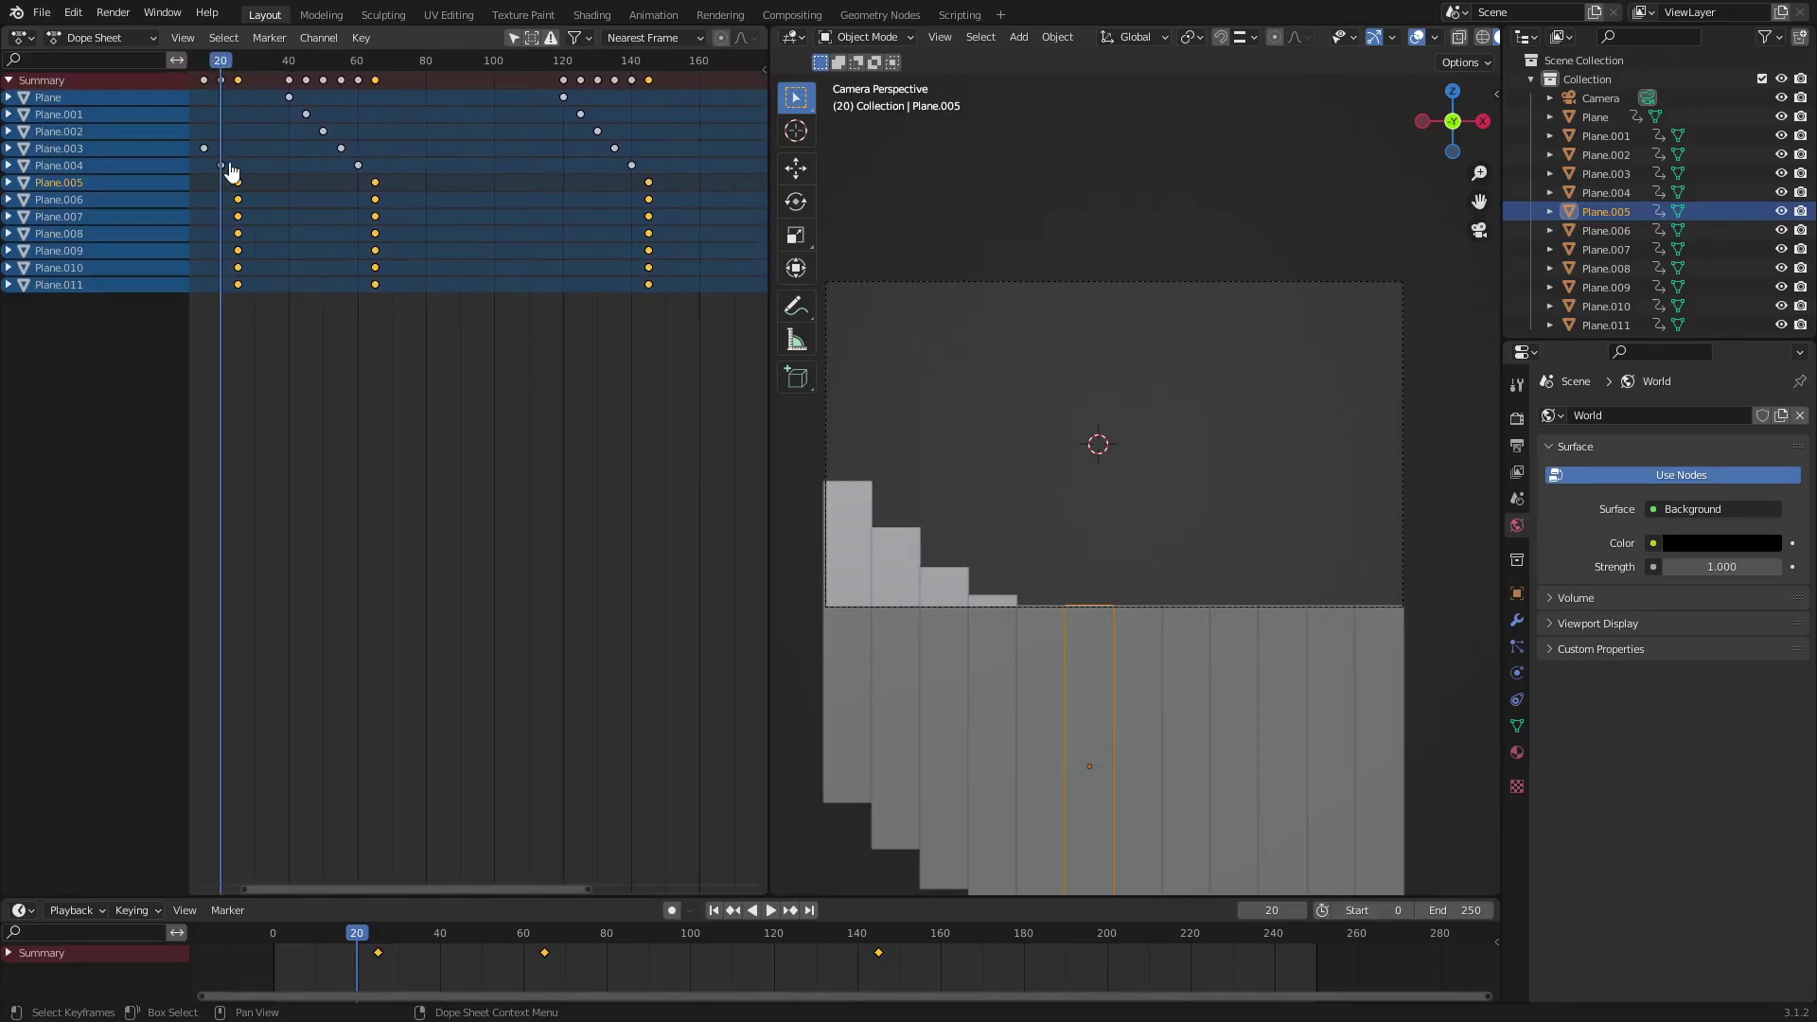
ctrl+scroll(337, 312, up, 3)
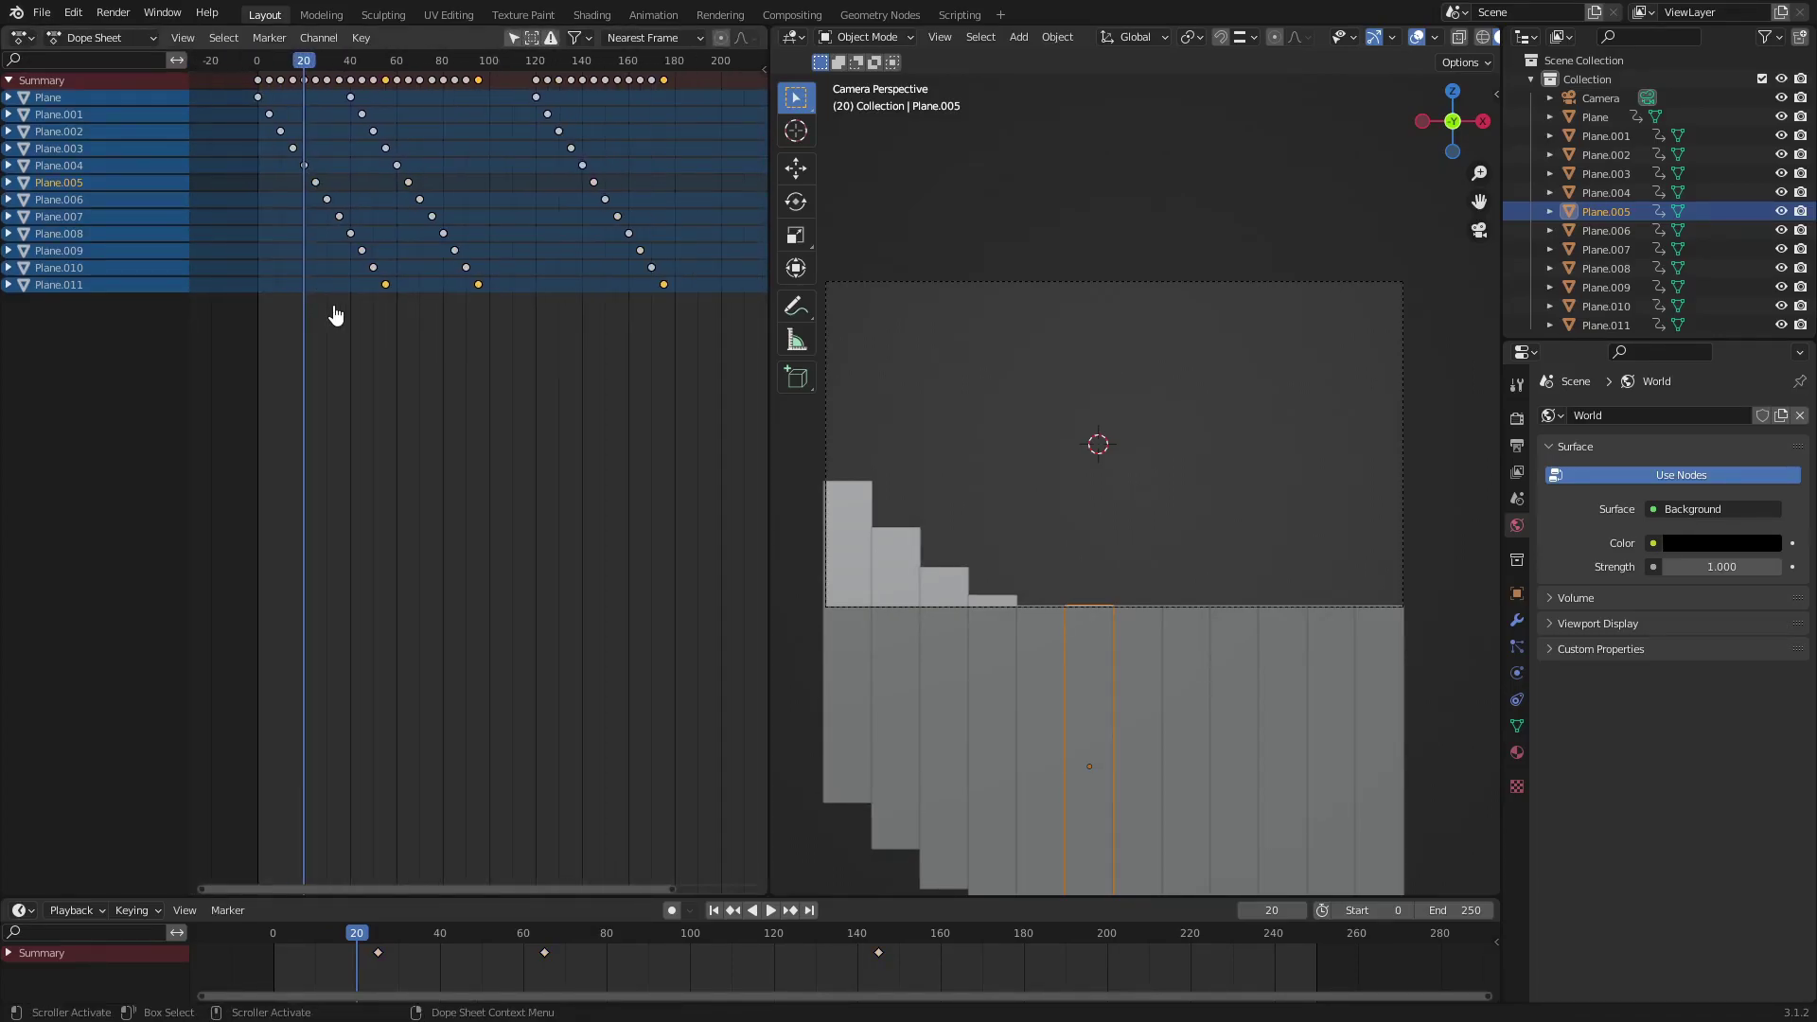
ctrl+scroll(339, 312, up, 2)
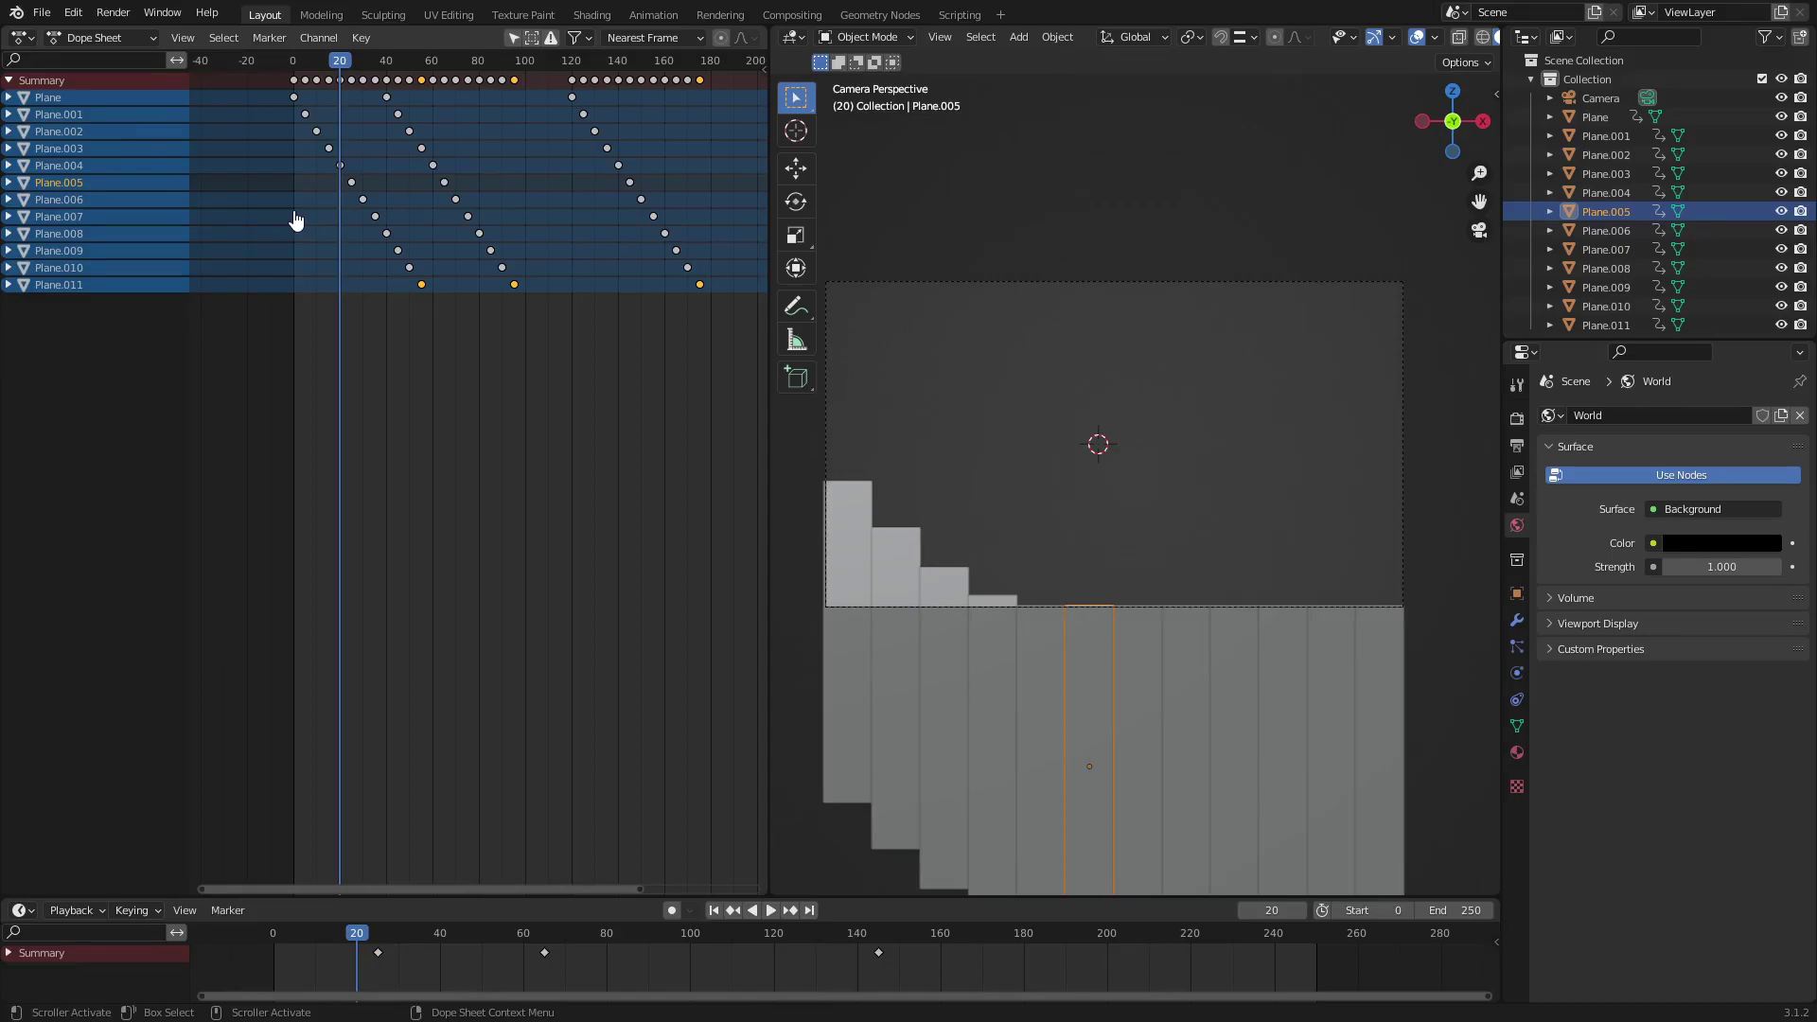
- Play the animation from frame 0 briefly, then stop it
click(293, 63)
key(space)
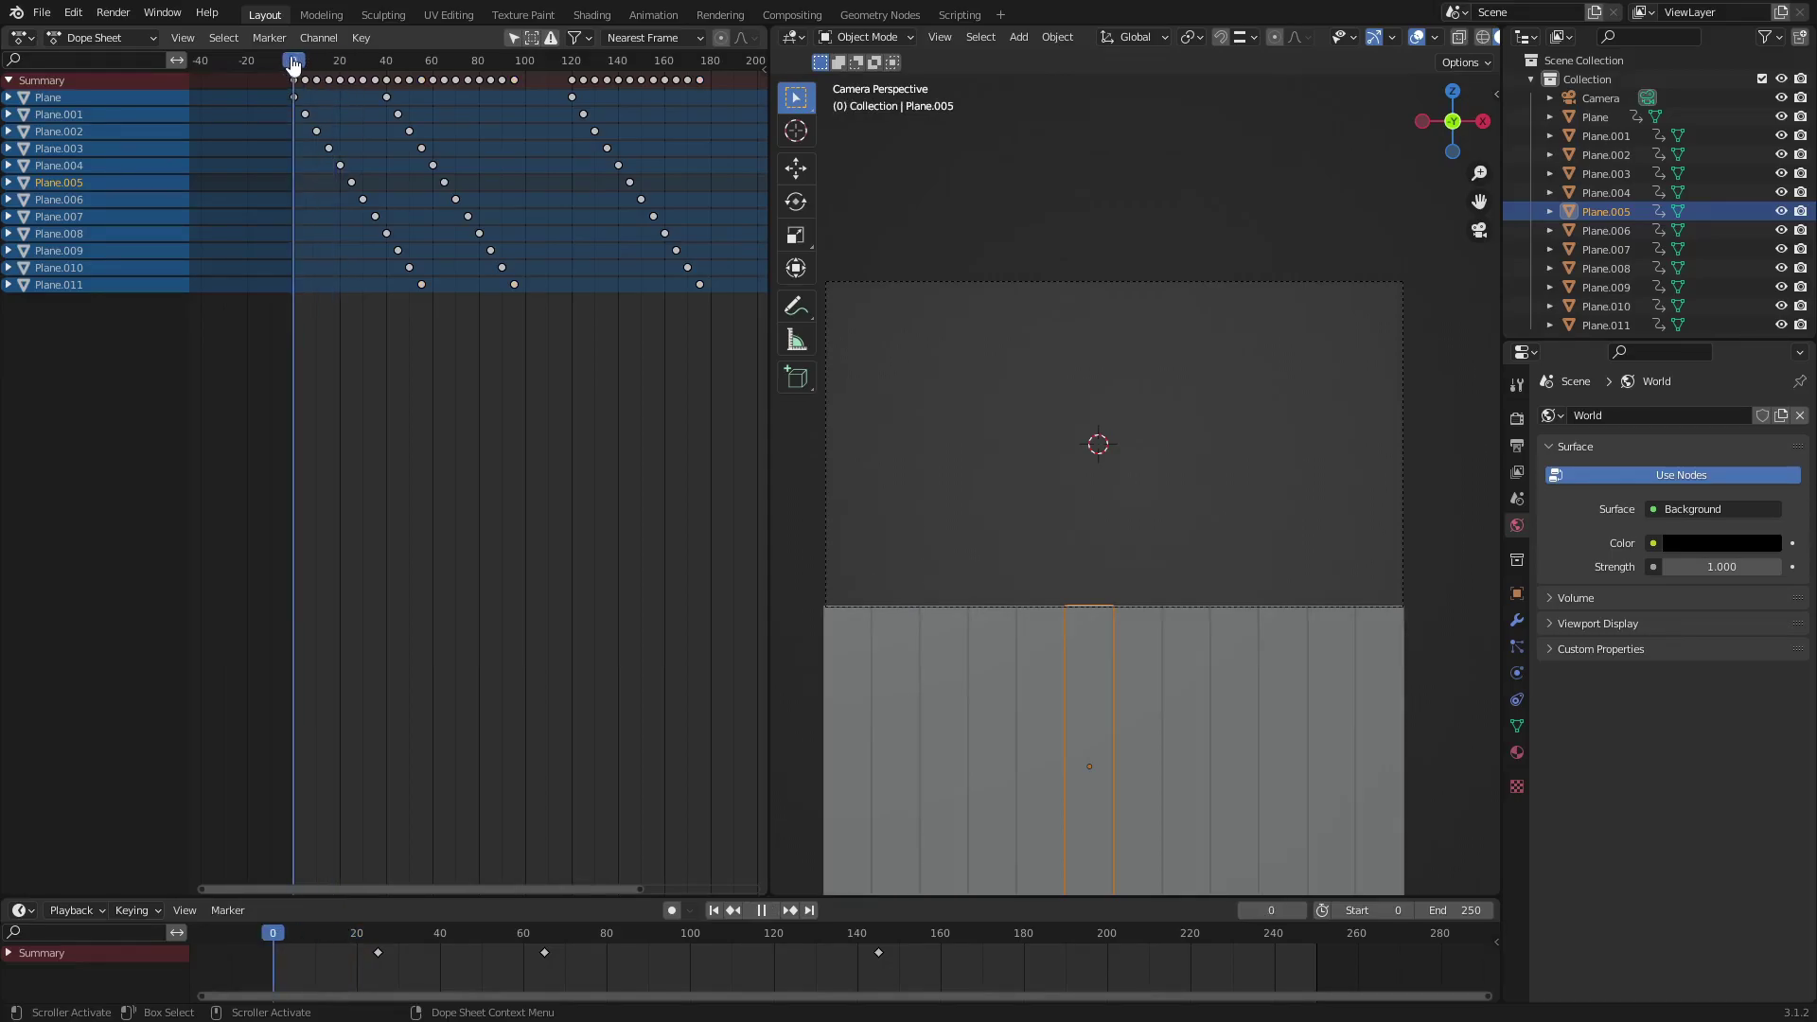
key(Escape)
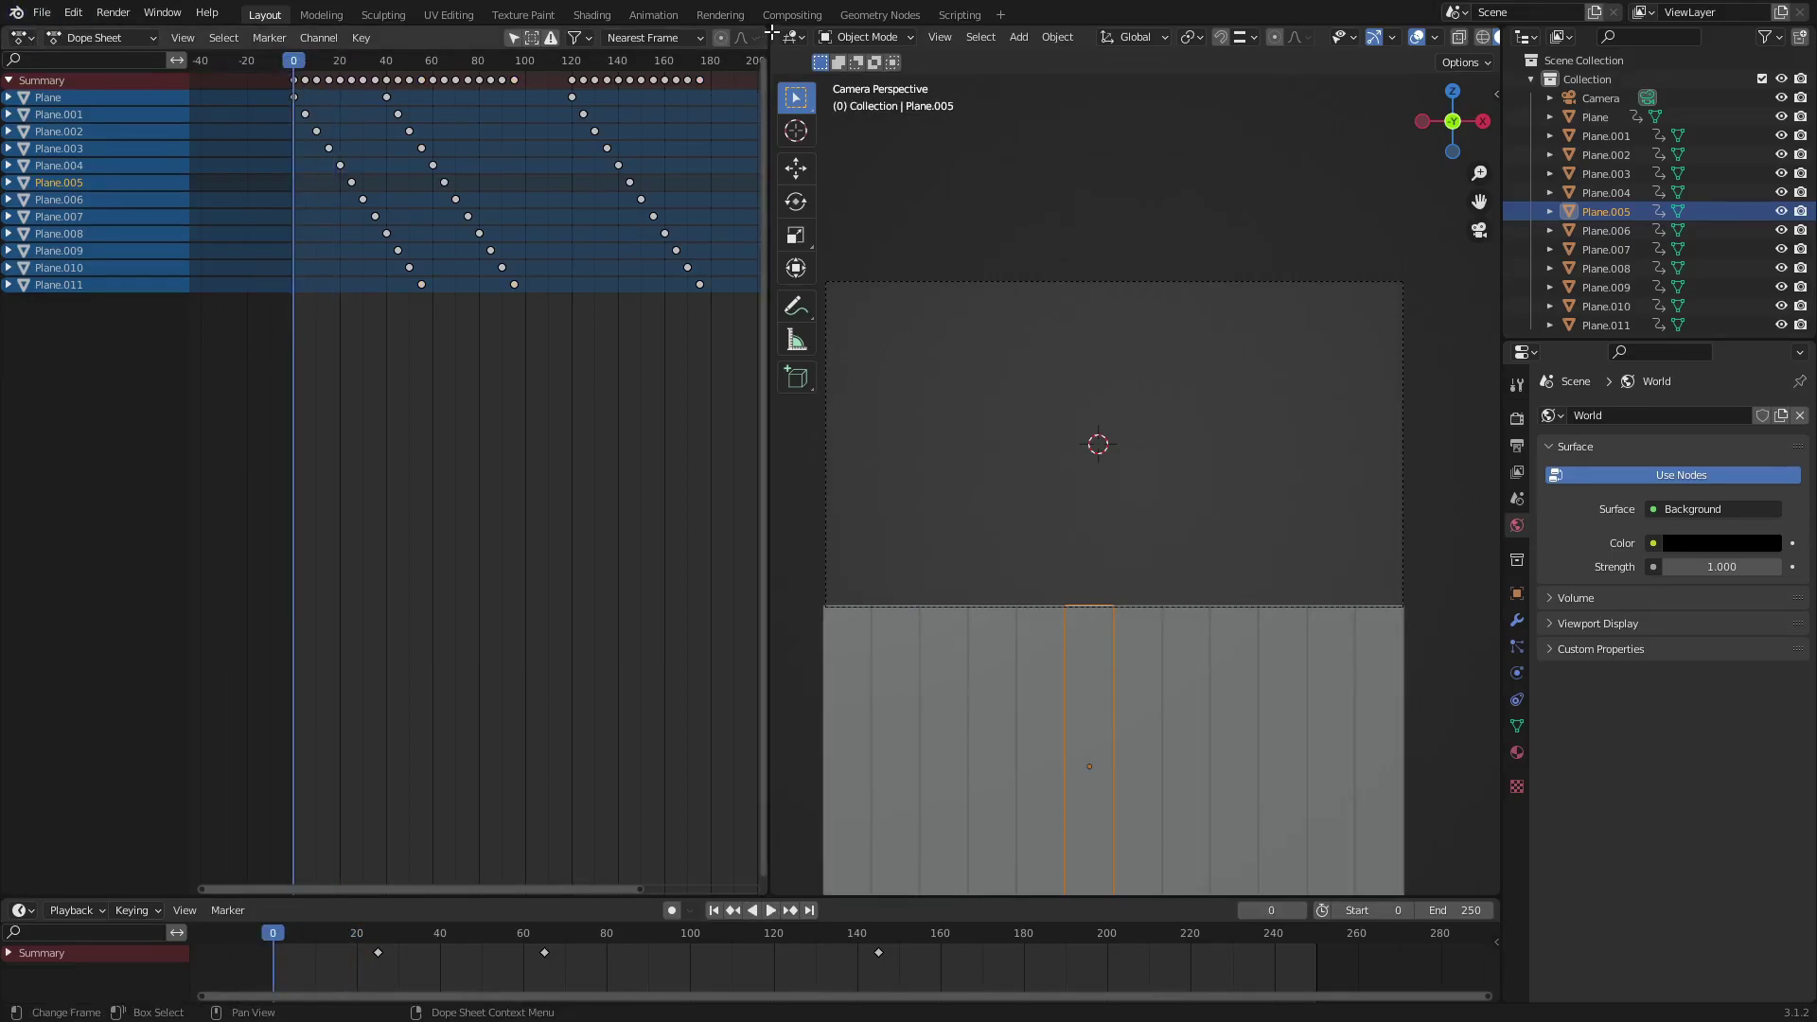
- Merge the Dope Sheet into the 3D Viewport, zoom out, play and scrub to frame 38
drag(772, 33, 758, 36)
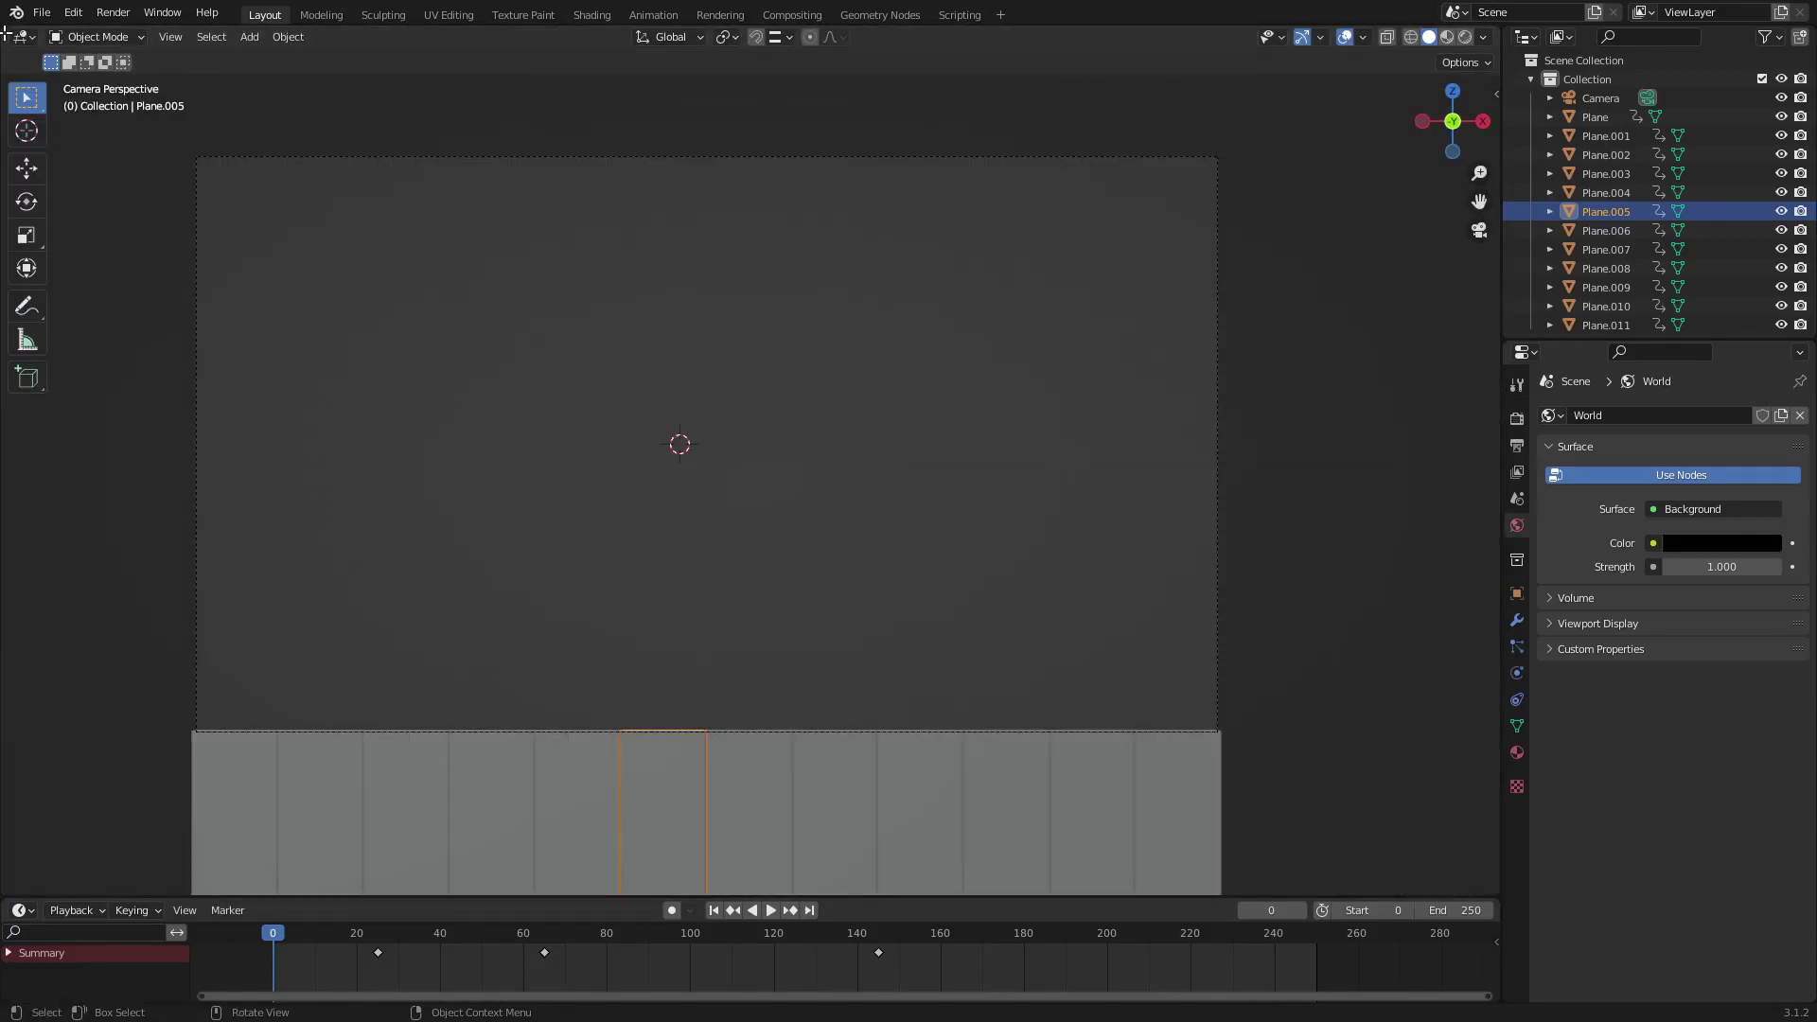
drag(6, 34, 765, 33)
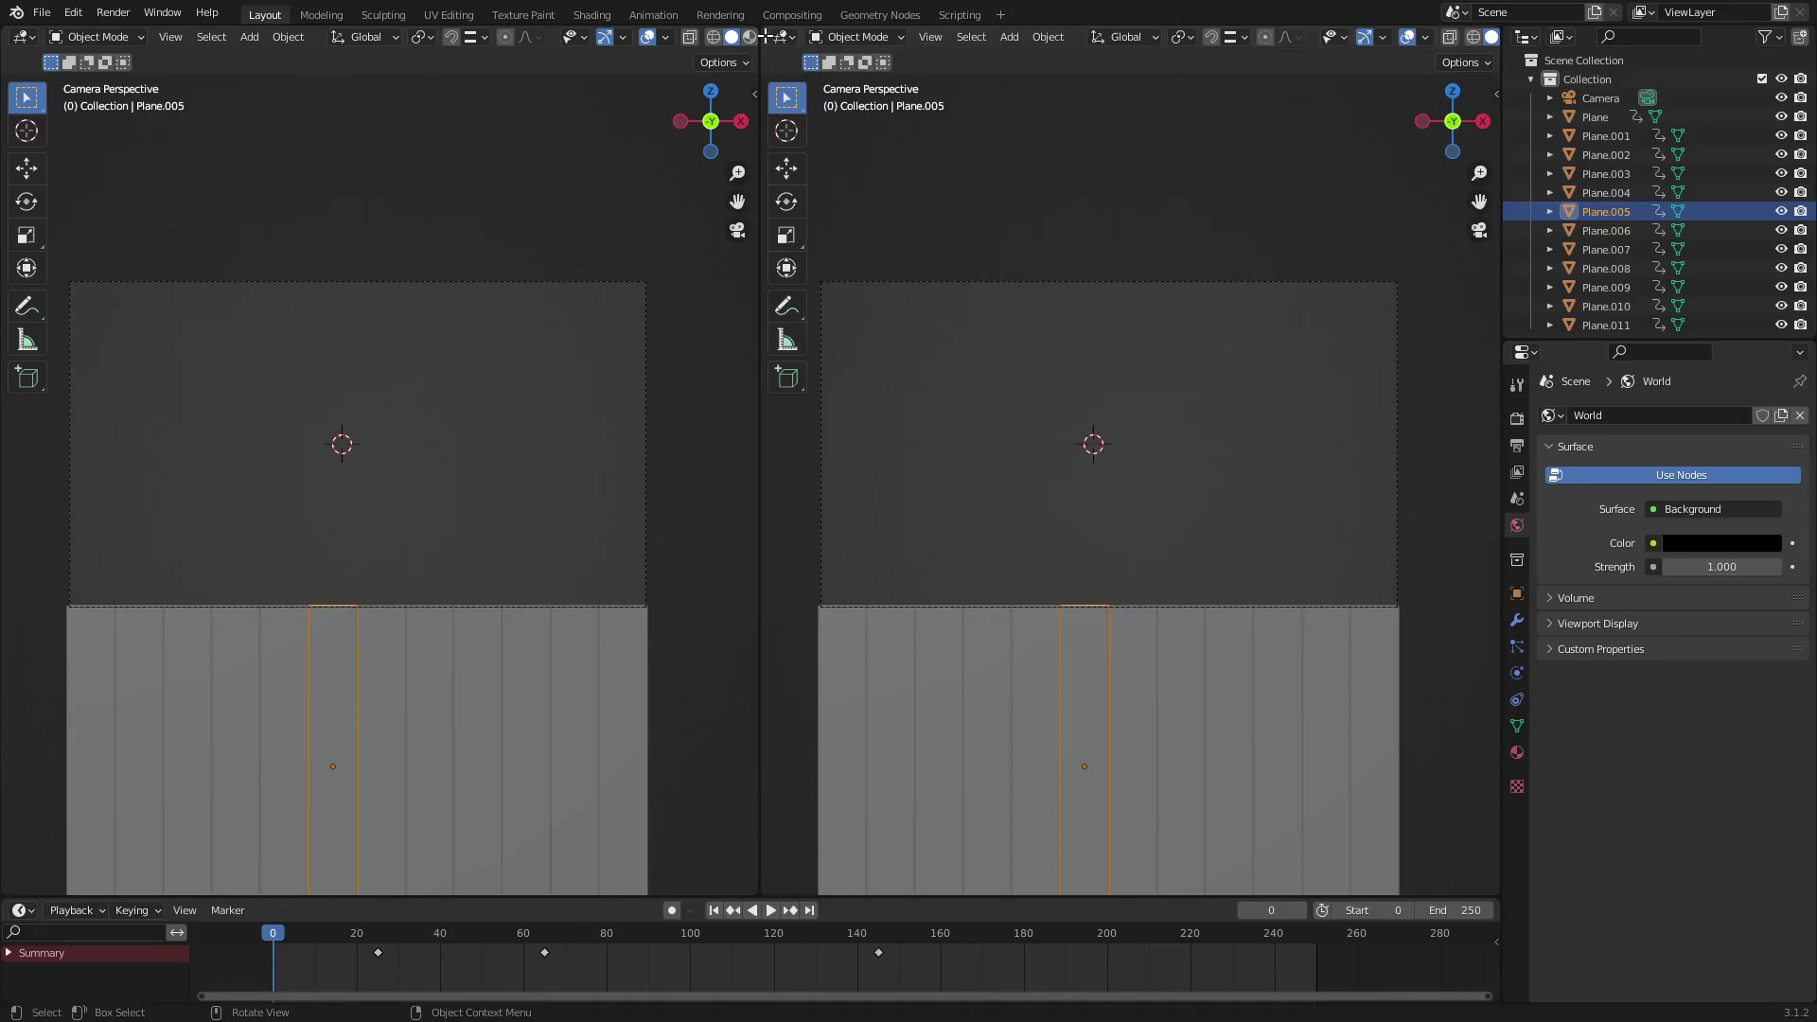
drag(763, 31, 895, 267)
scroll(755, 608, down, 1)
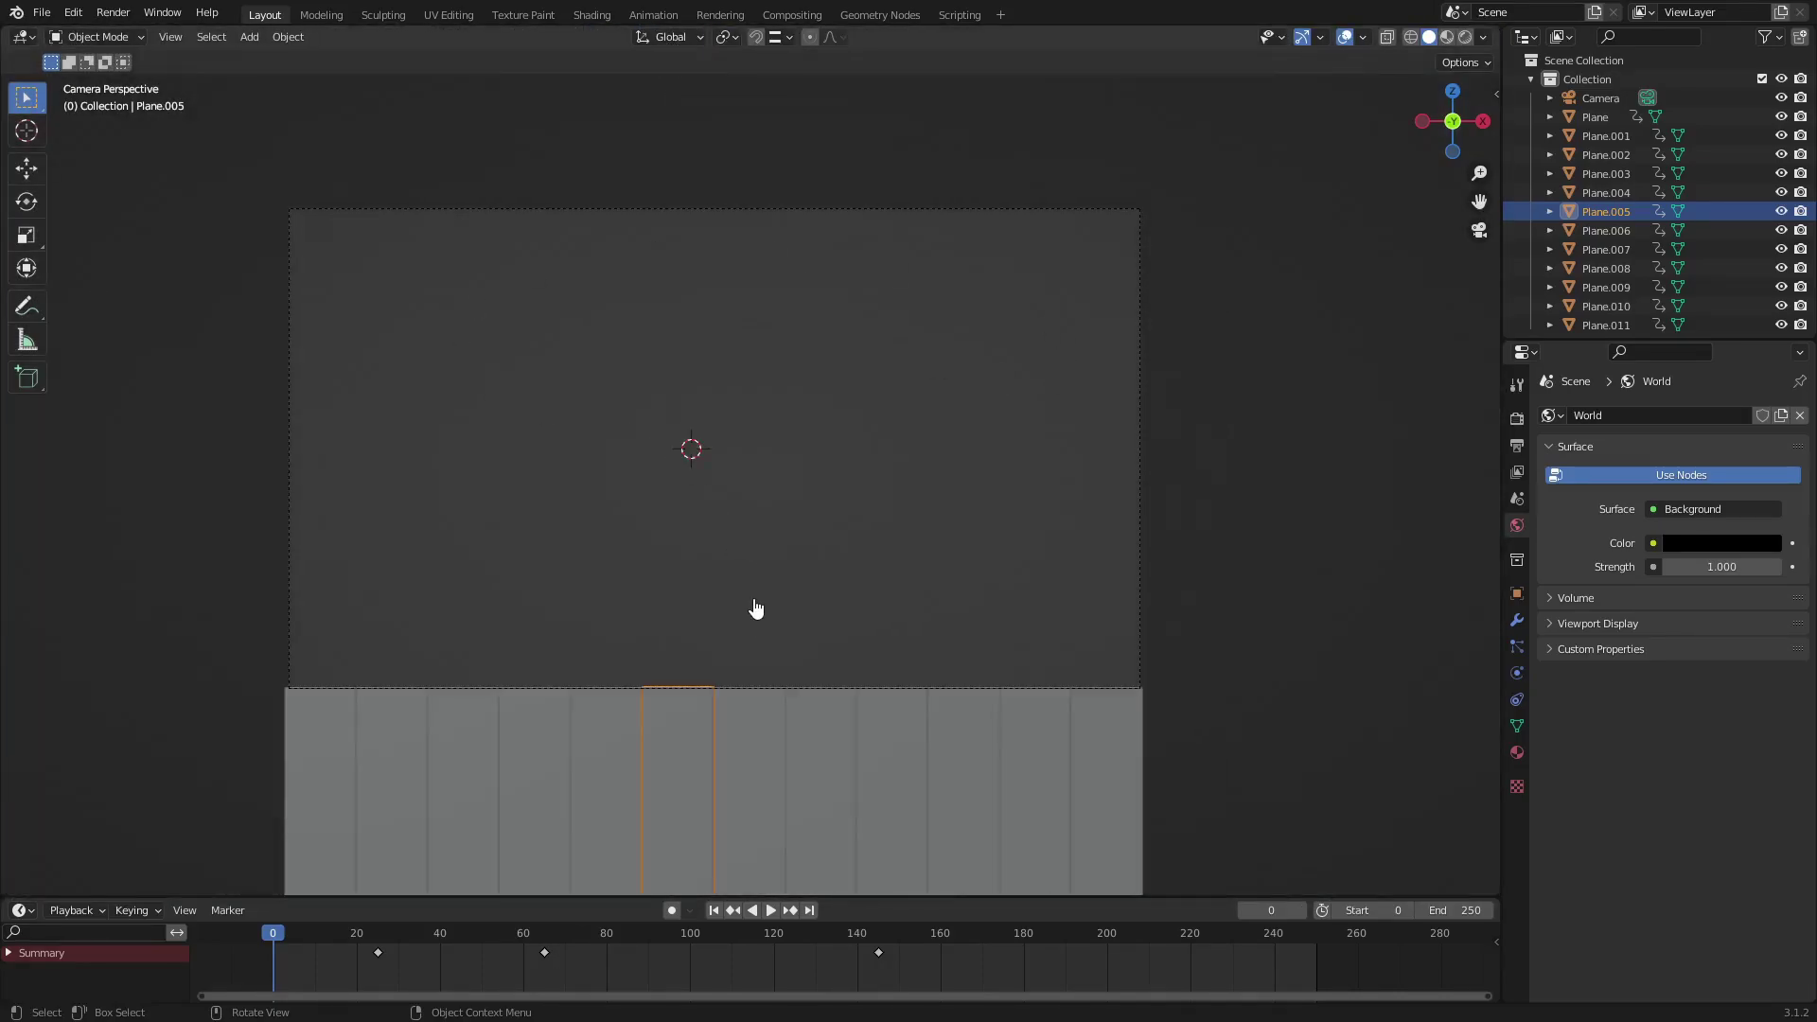
click(776, 913)
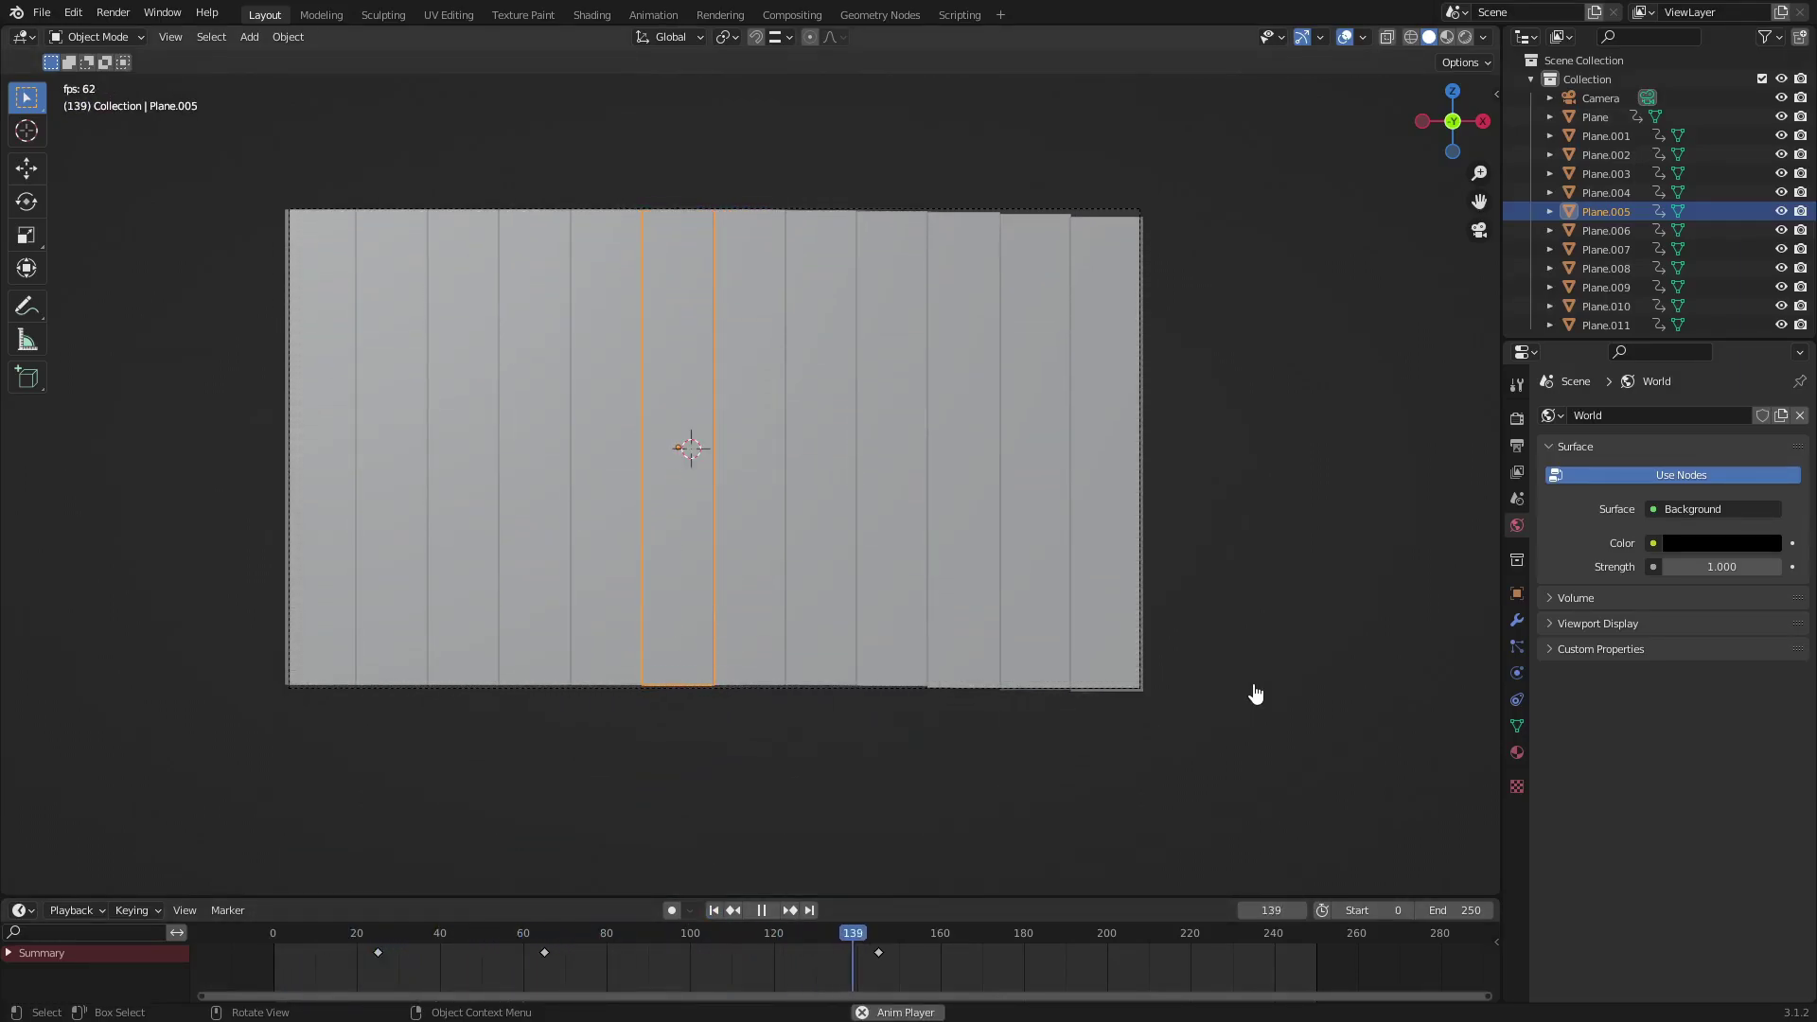
drag(515, 940, 336, 899)
- Set the Camera's Viewport Display Passepartout to 1.0 to black out the surroundings
key(space)
click(716, 911)
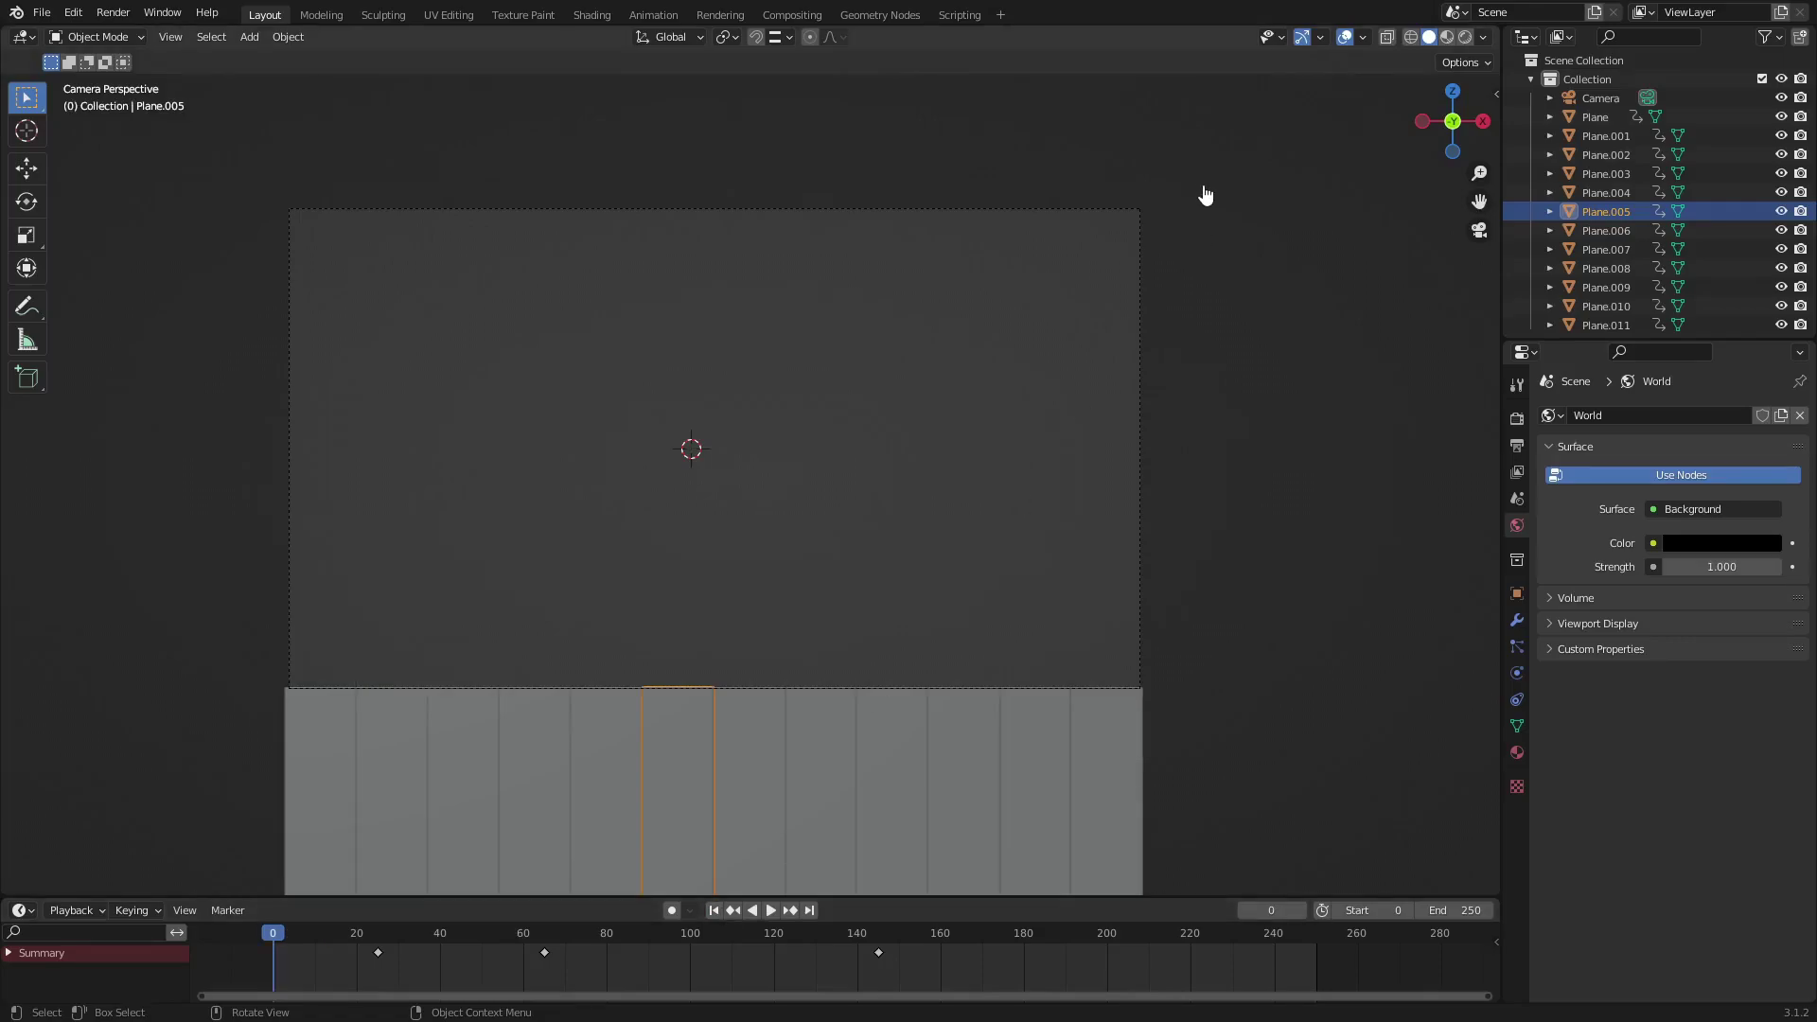
click(1145, 261)
click(1518, 676)
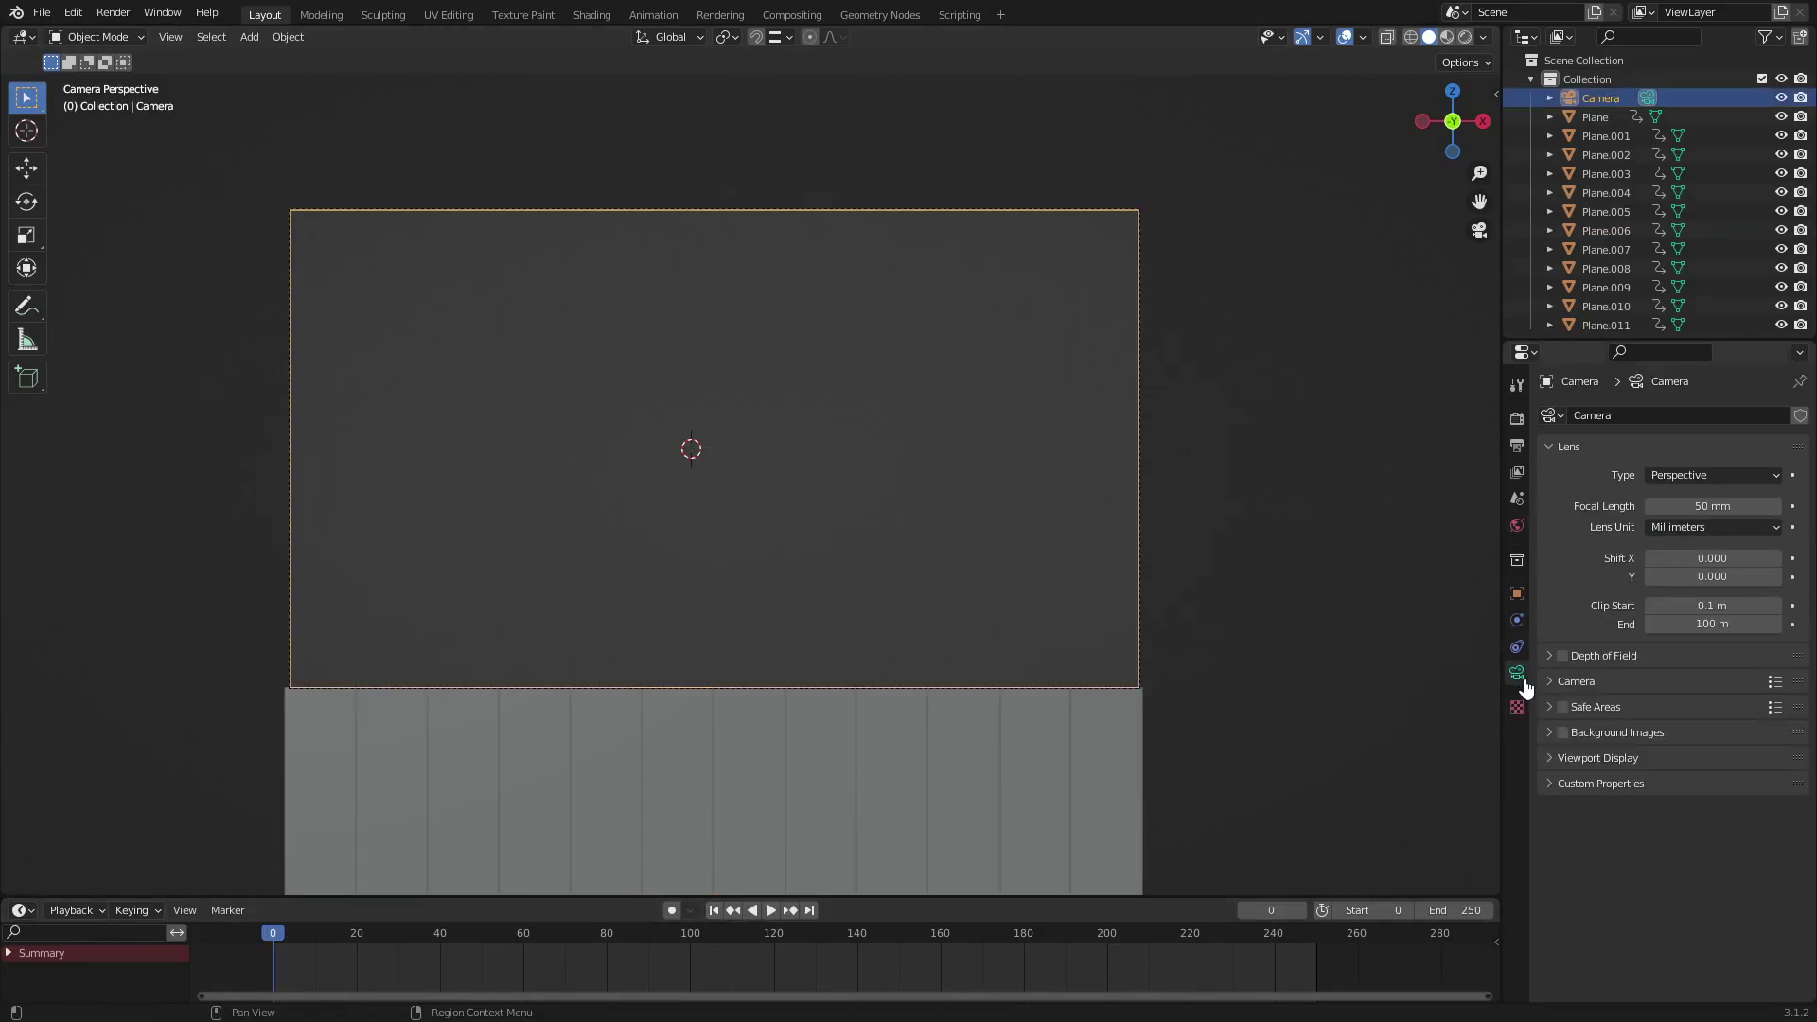
click(1601, 759)
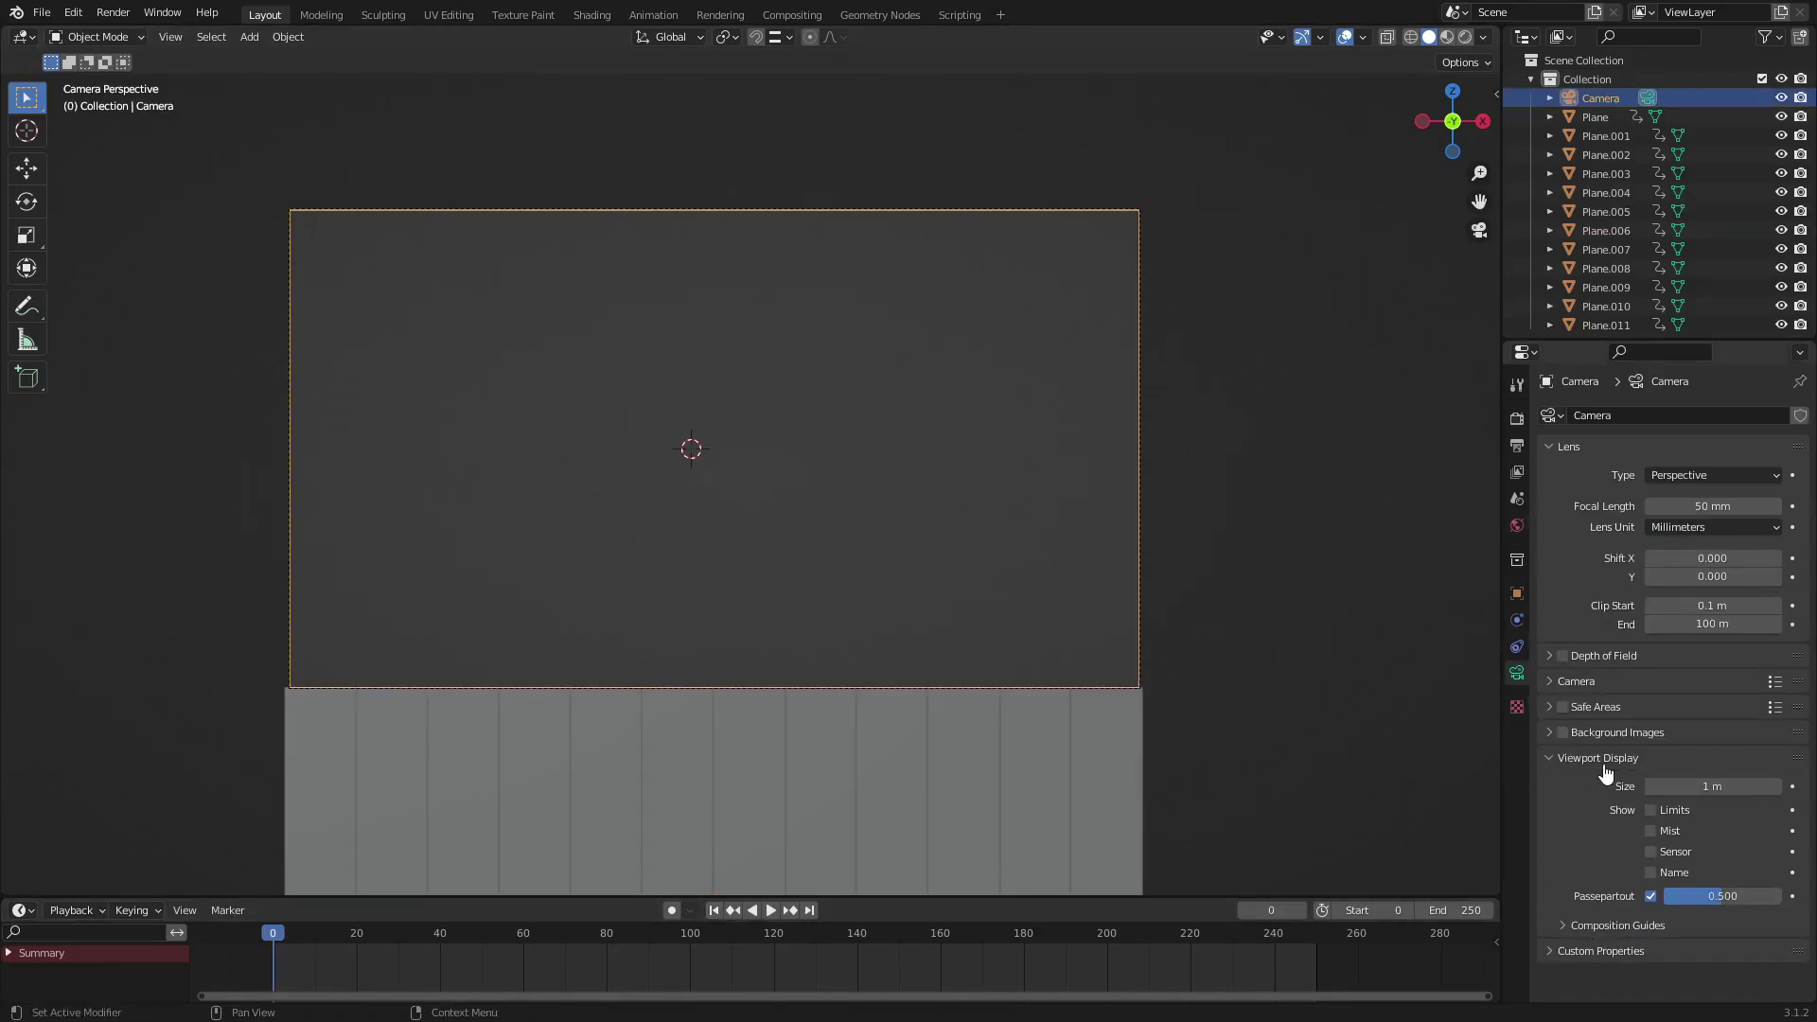
drag(1717, 896, 1779, 897)
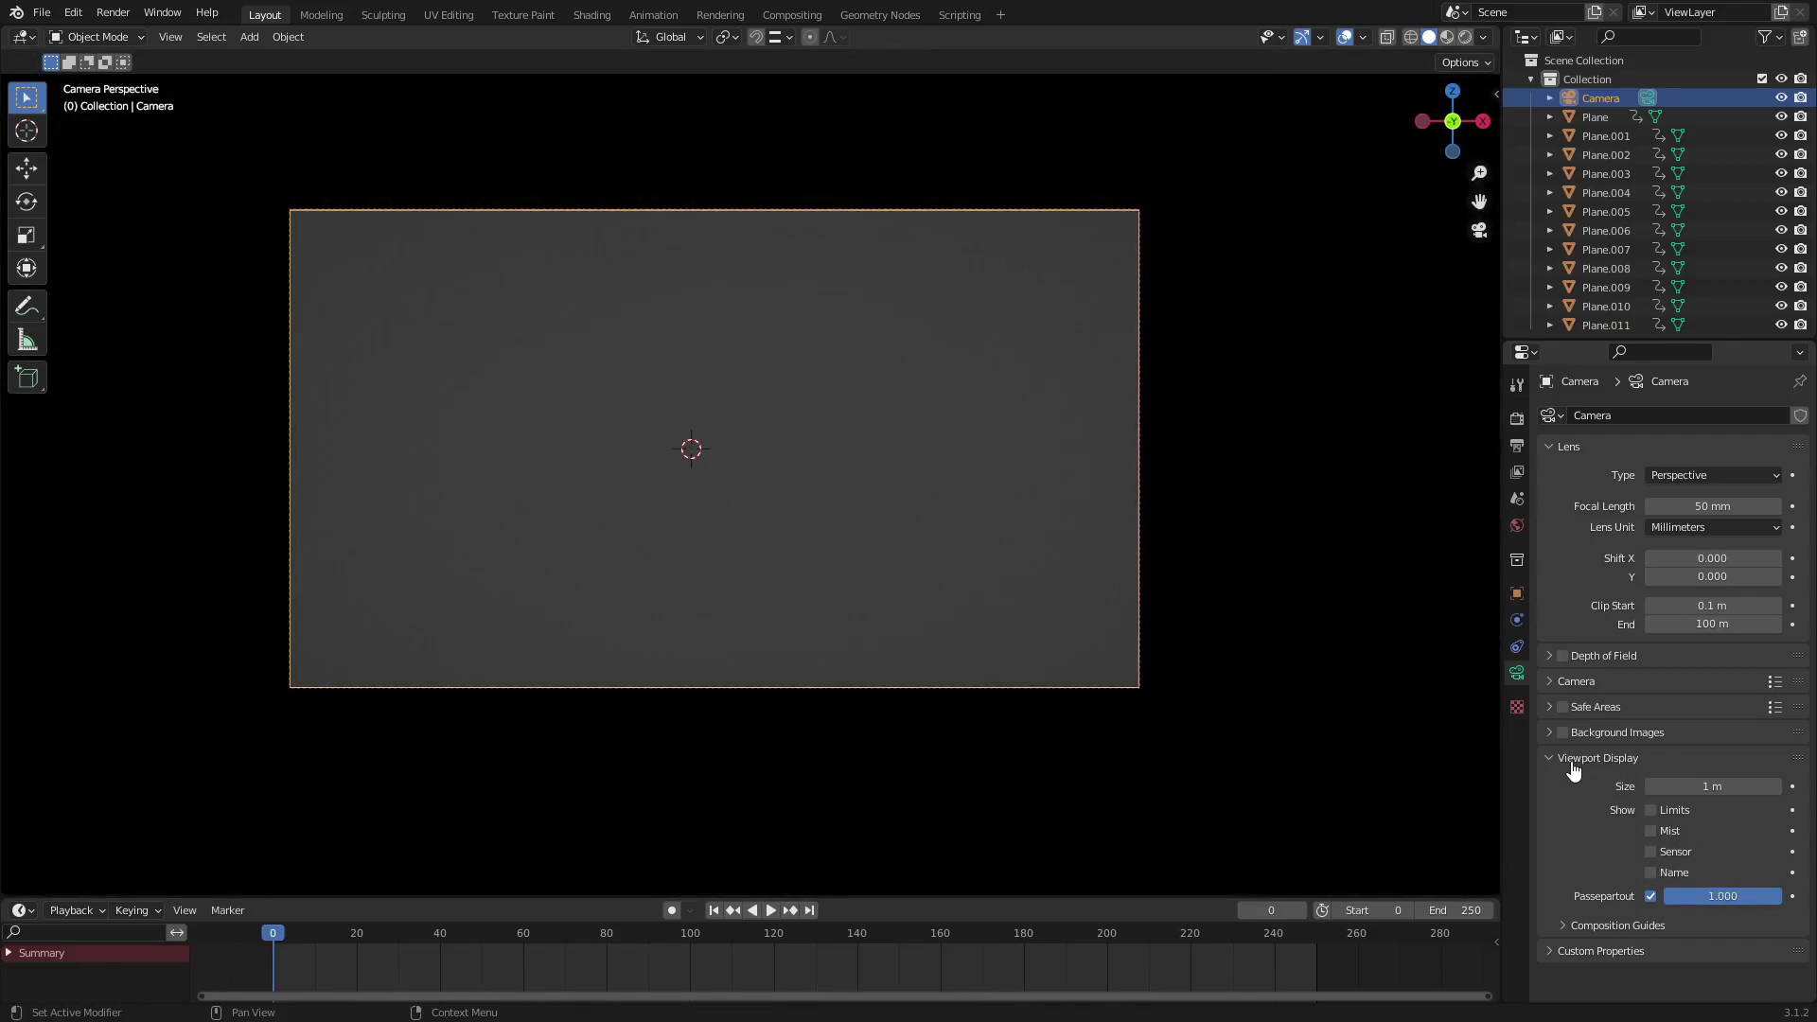
click(1590, 759)
- Play to frame 188 and fit the whole camera frame to the view
click(771, 911)
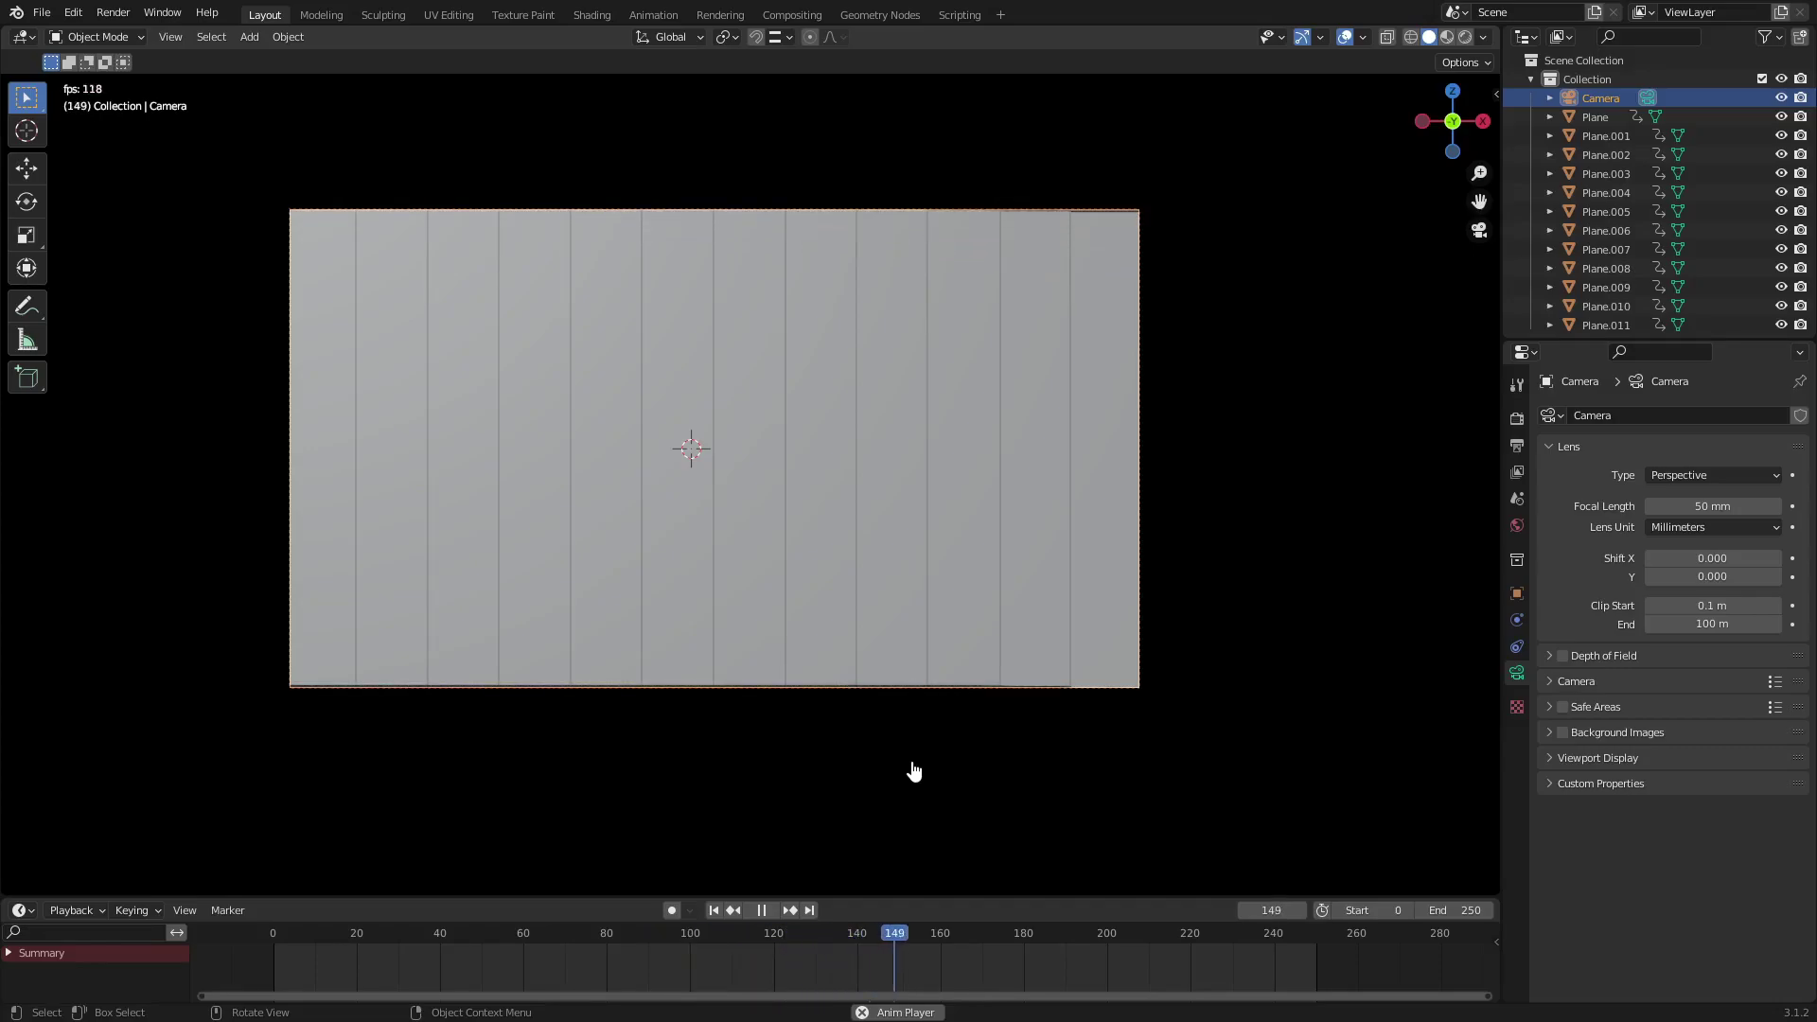
click(762, 910)
scroll(767, 730, up, 2)
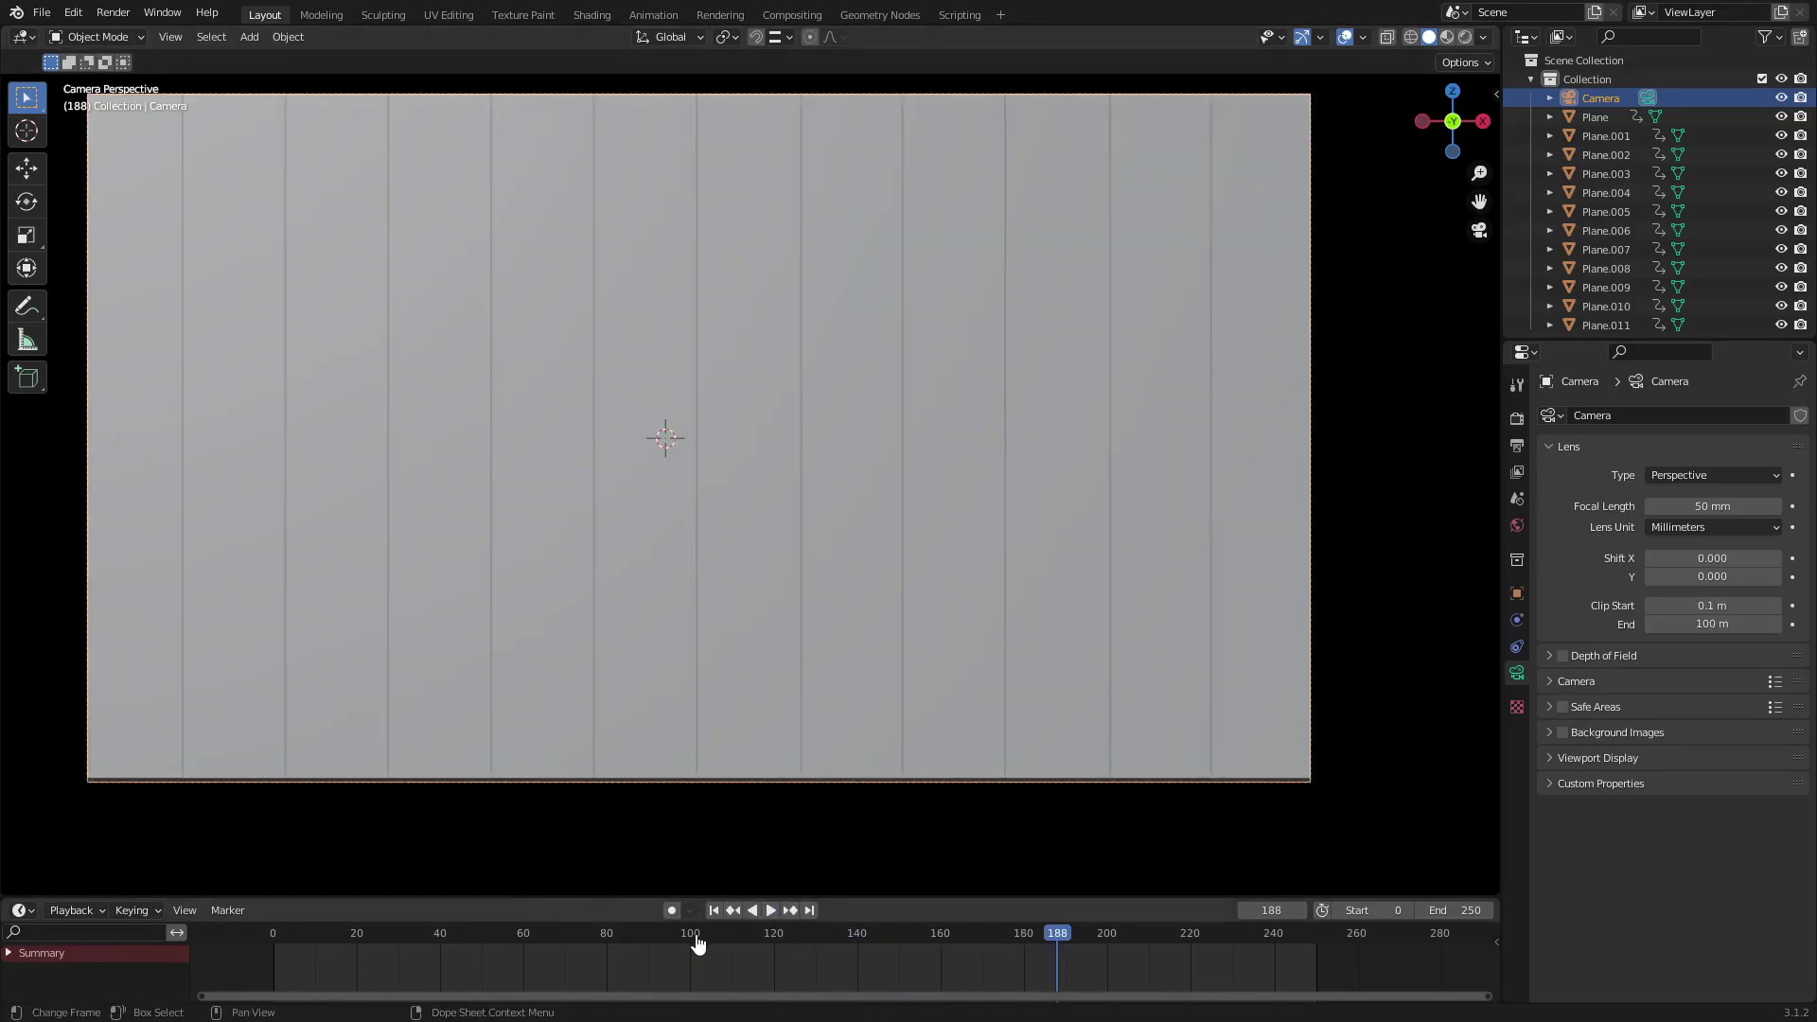
scroll(654, 824, up, 2)
shift+middle_drag(663, 817, 693, 737)
key(Home)
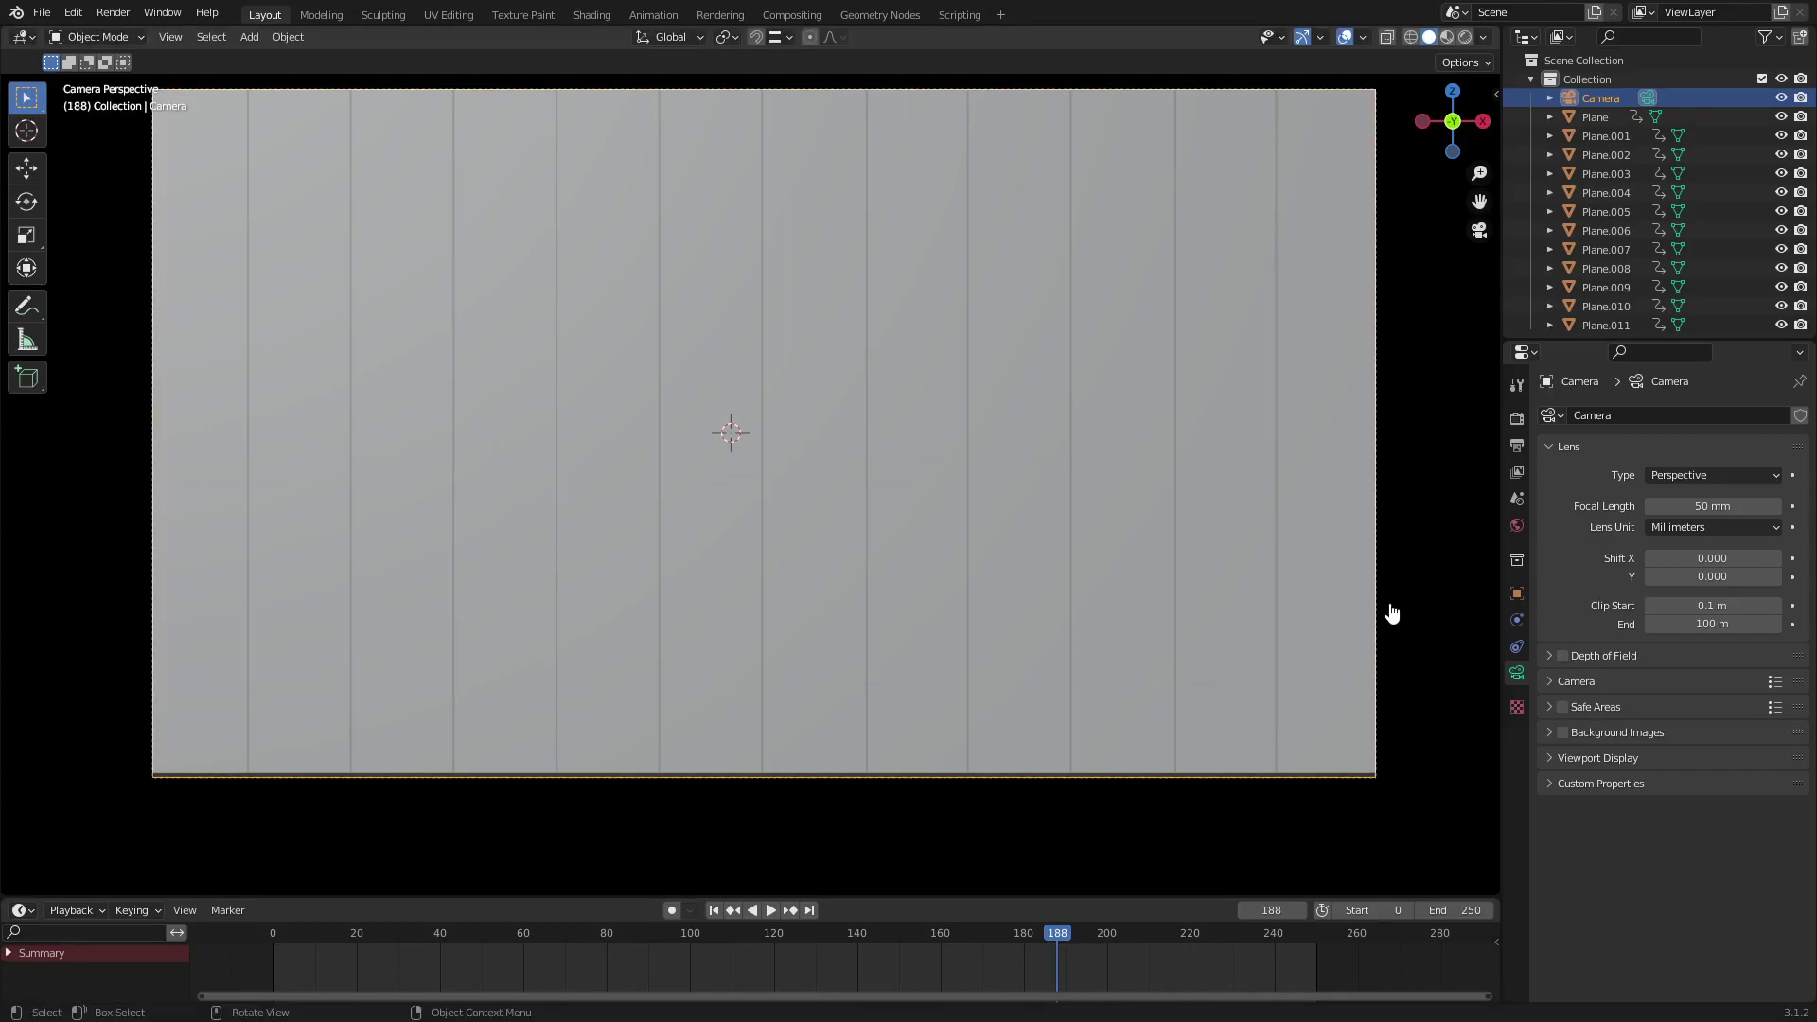
- Raise the camera 0.0334 m along Z, recentre the frame, and scrub the wave from frame 0
key(g)
key(z)
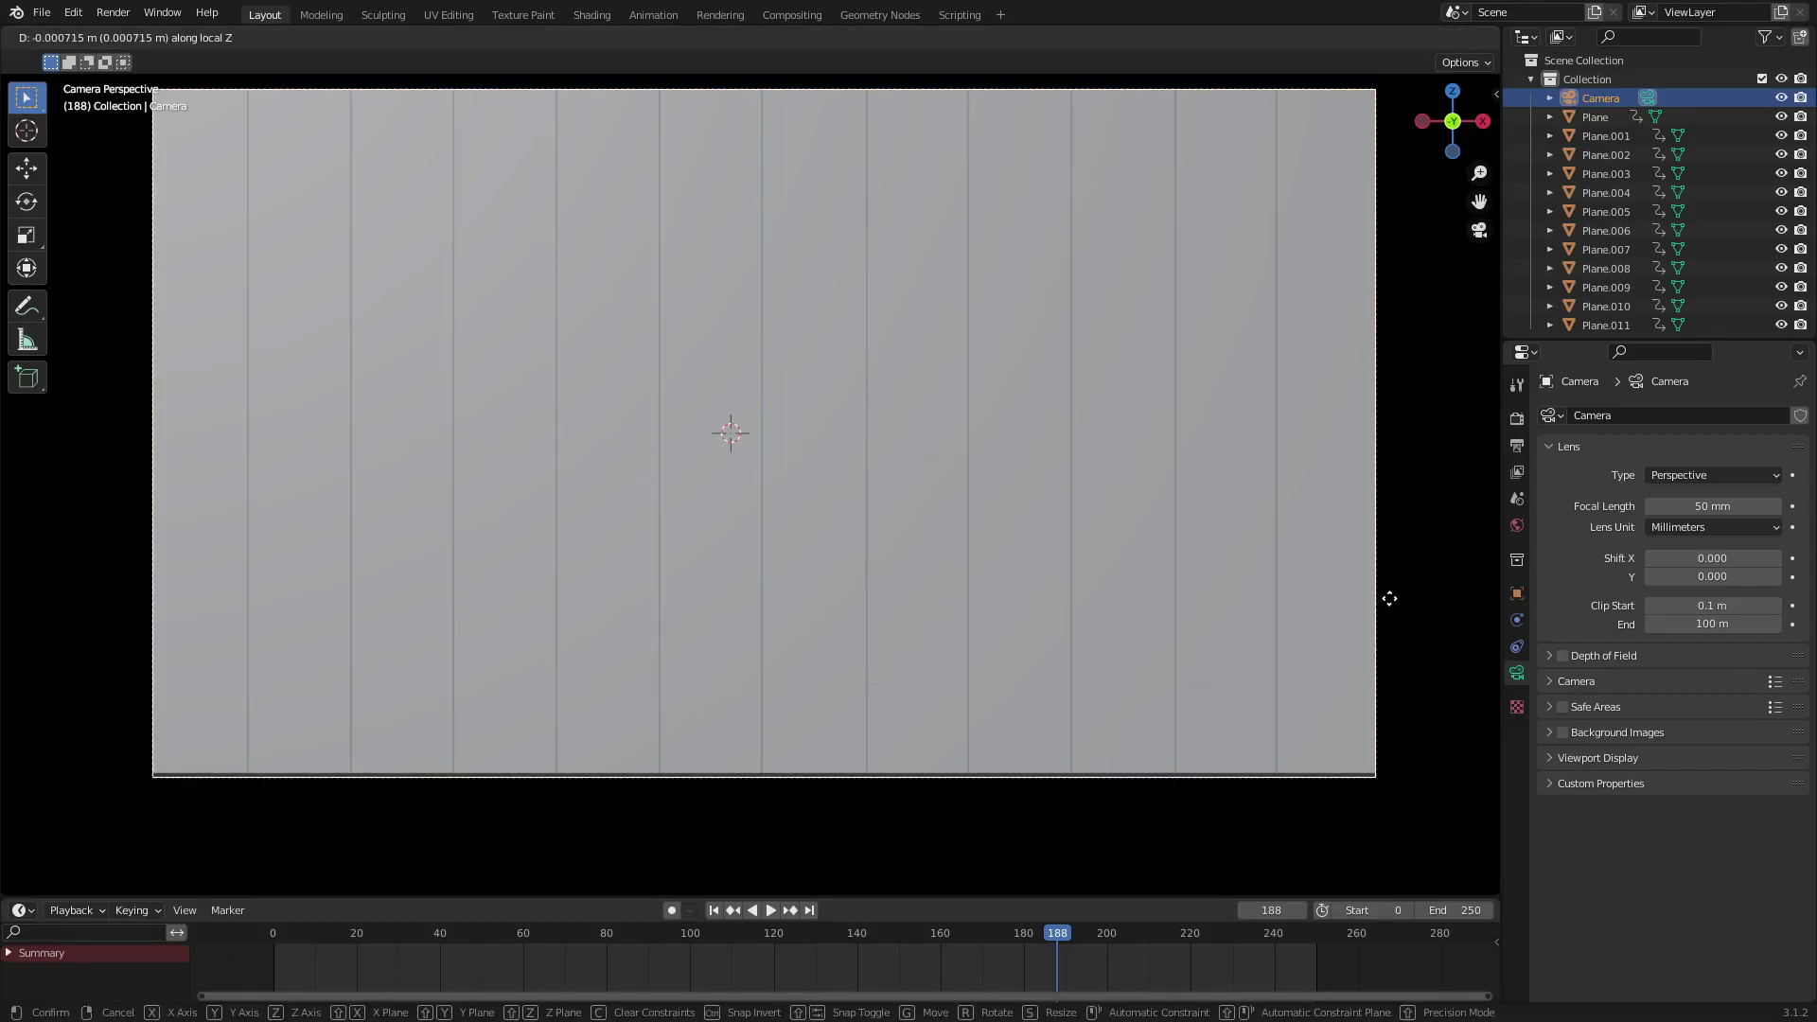
click(1403, 544)
scroll(1100, 252, up, 2)
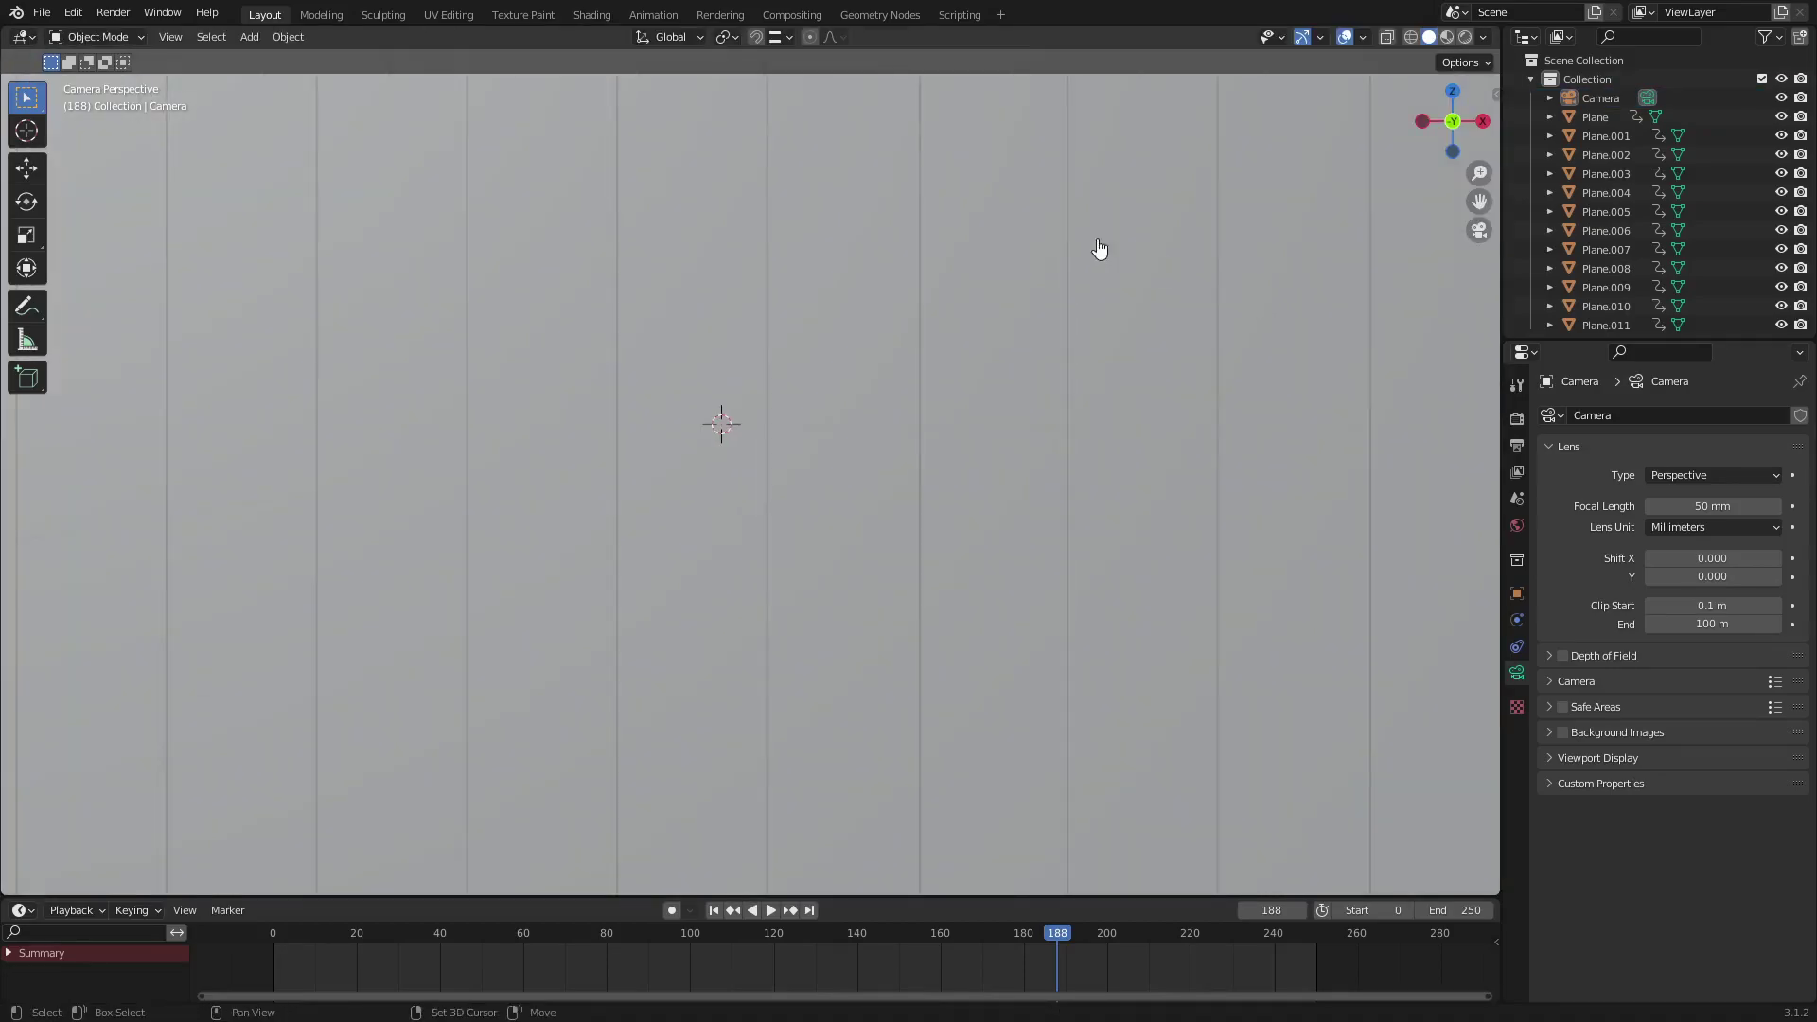
shift+middle_drag(1100, 252, 872, 677)
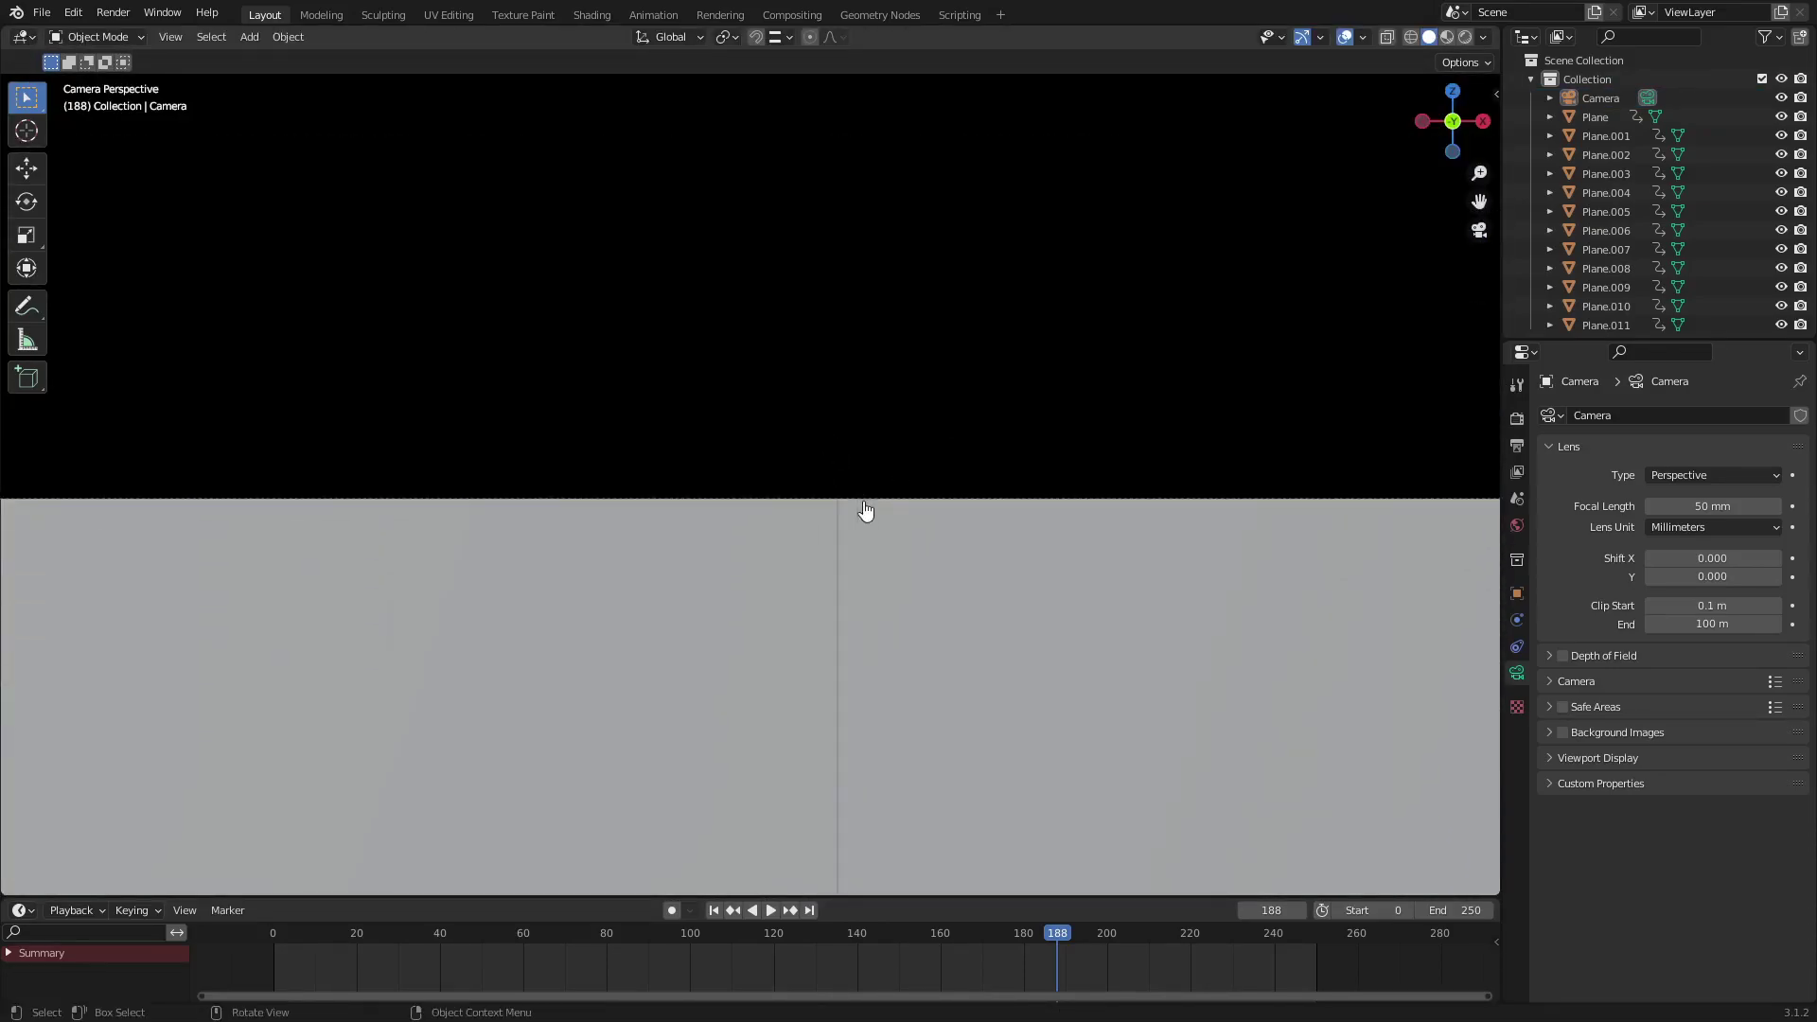
scroll(868, 543, down, 2)
scroll(854, 573, up, 4)
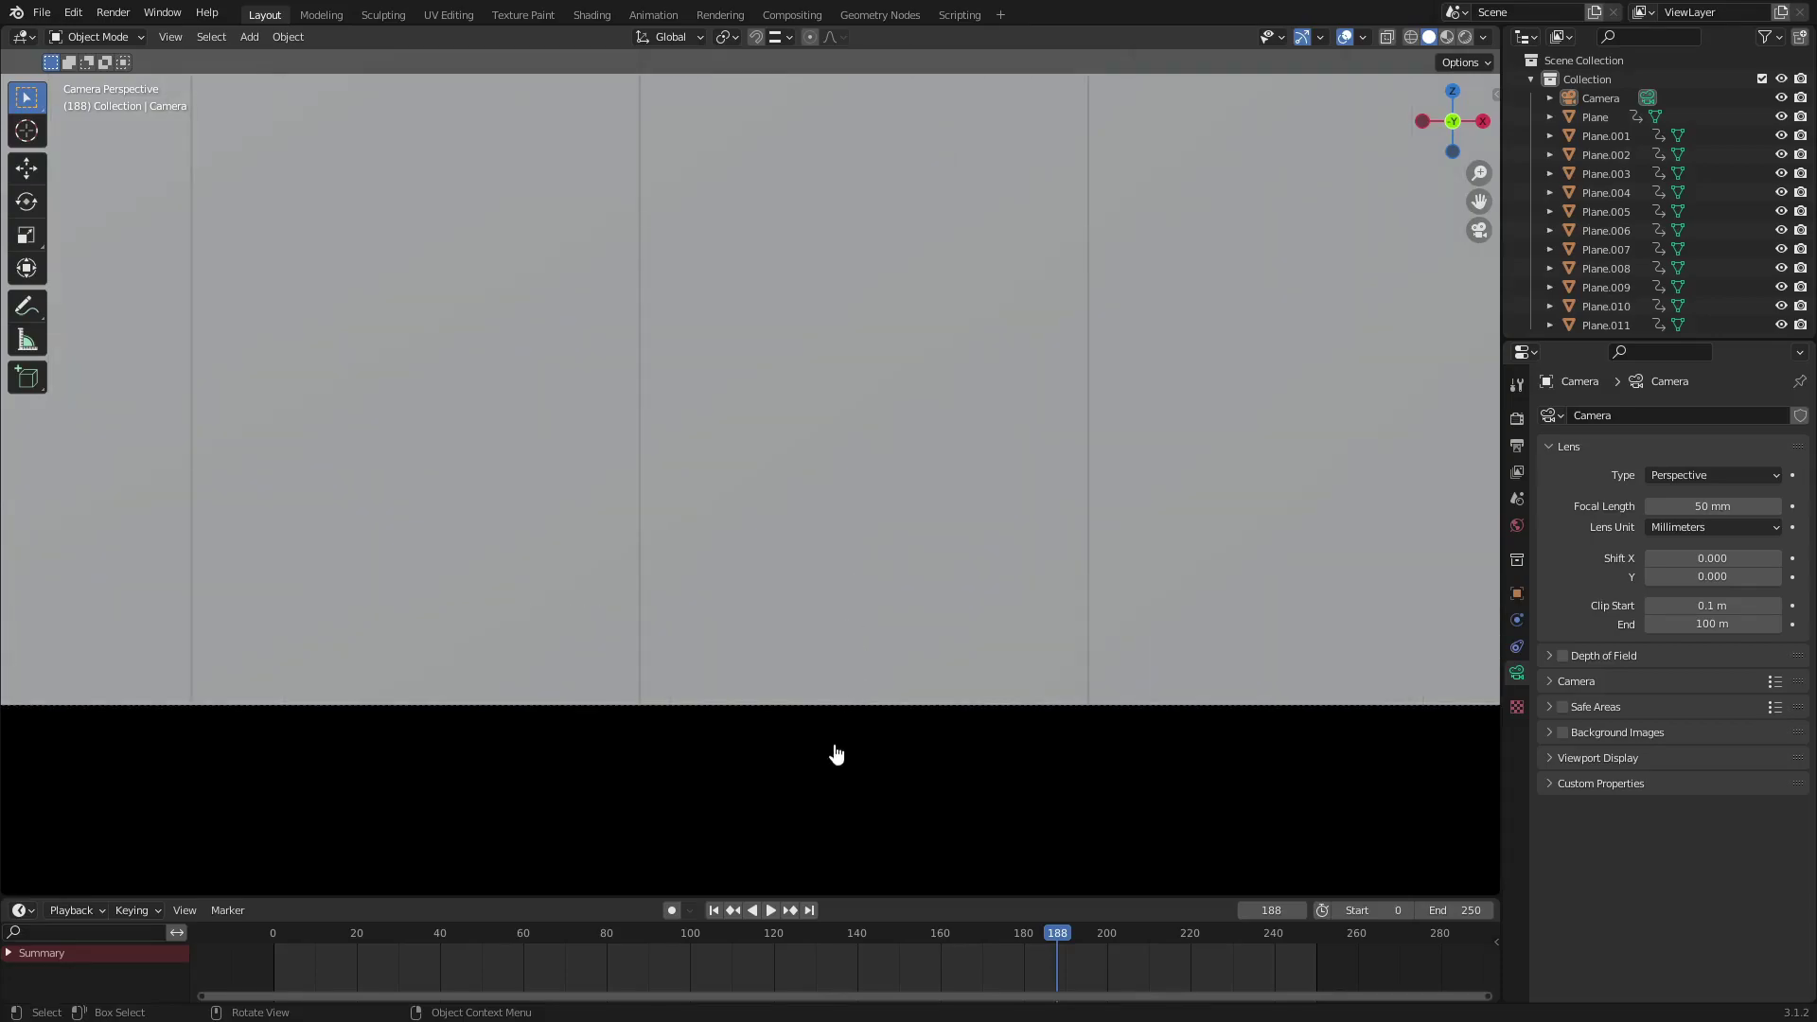
scroll(836, 754, down, 4)
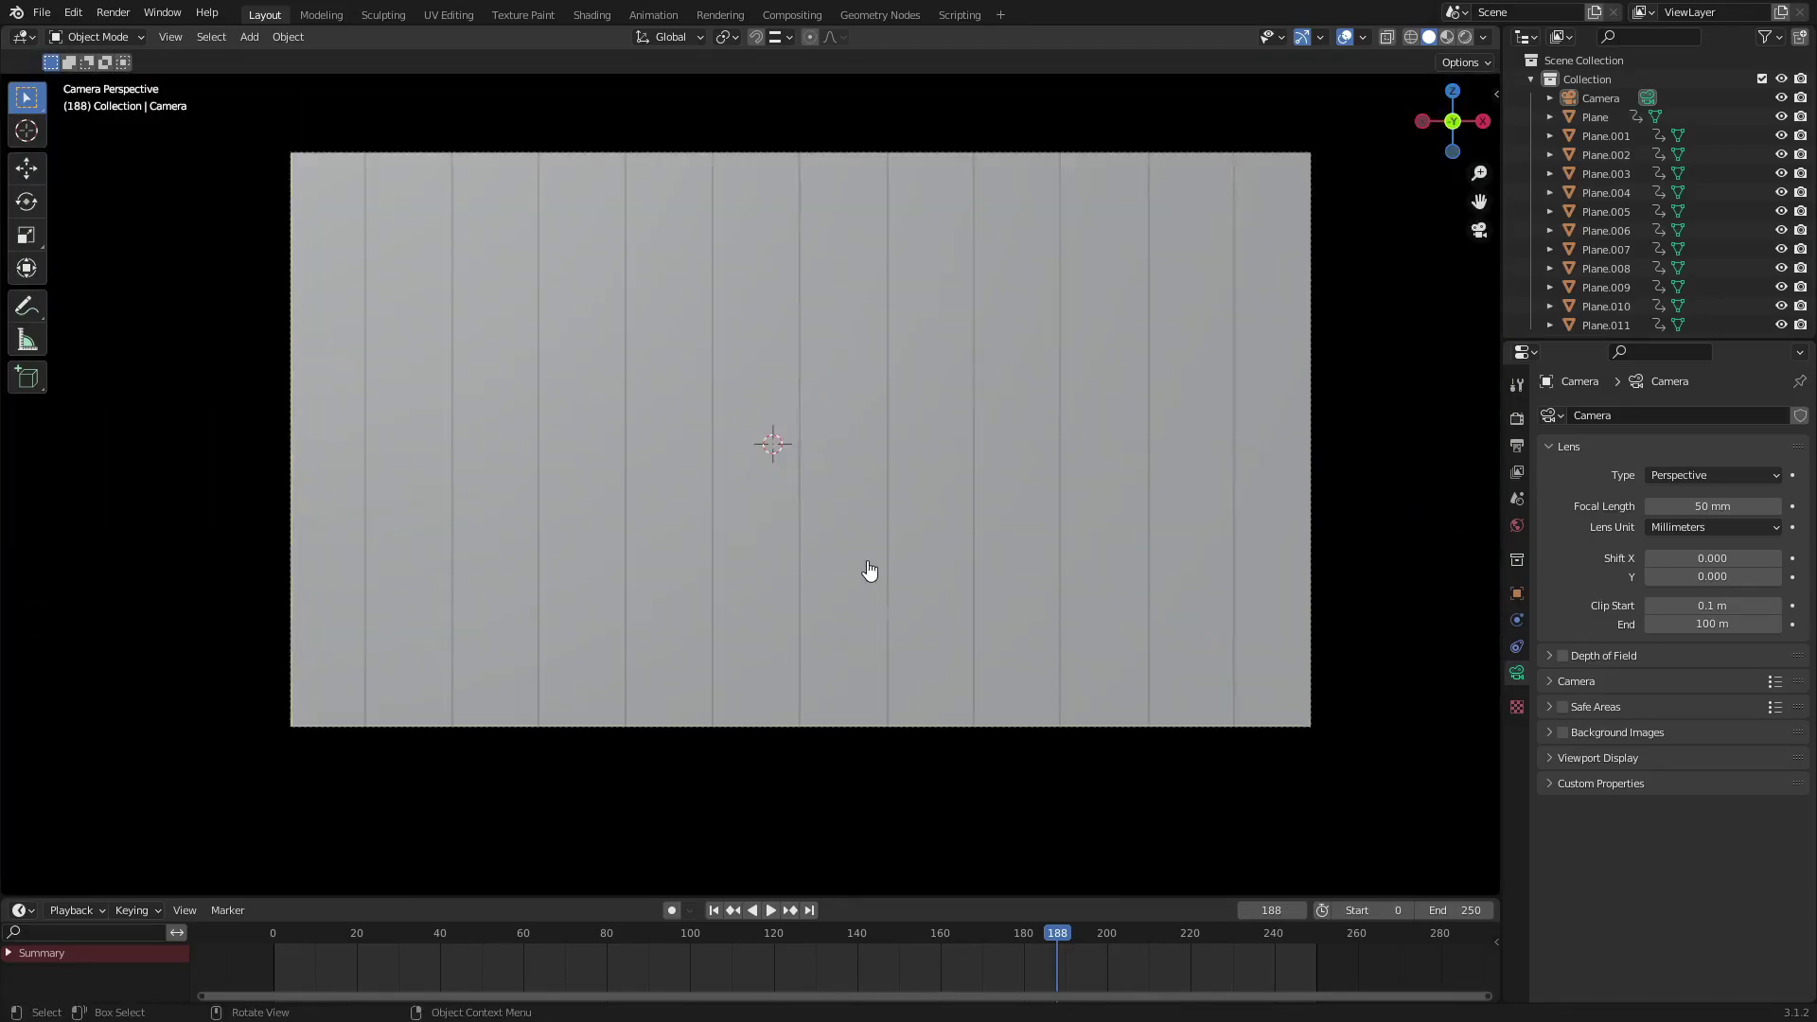
shift+middle_drag(868, 570, 795, 629)
key(shift+Left)
drag(484, 963, 563, 925)
- Switch the viewport to Rendered shading and play the cyan wave from frame 0
click(1467, 37)
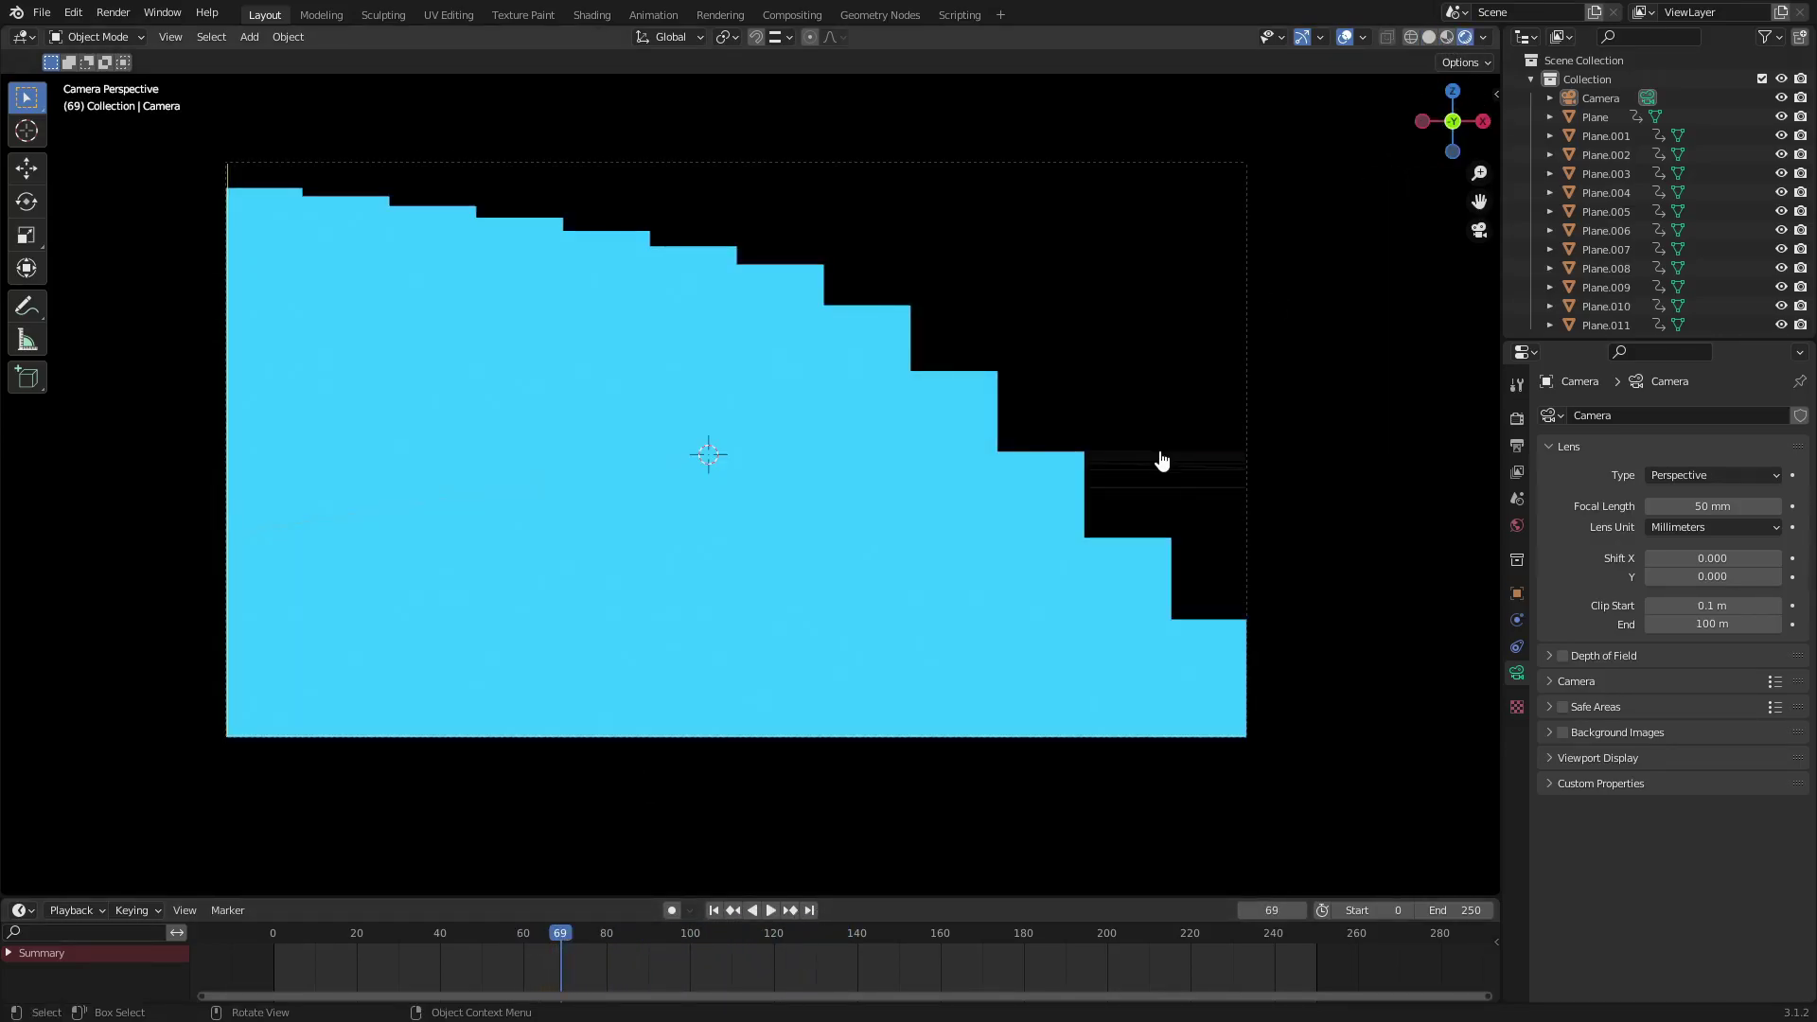
click(441, 935)
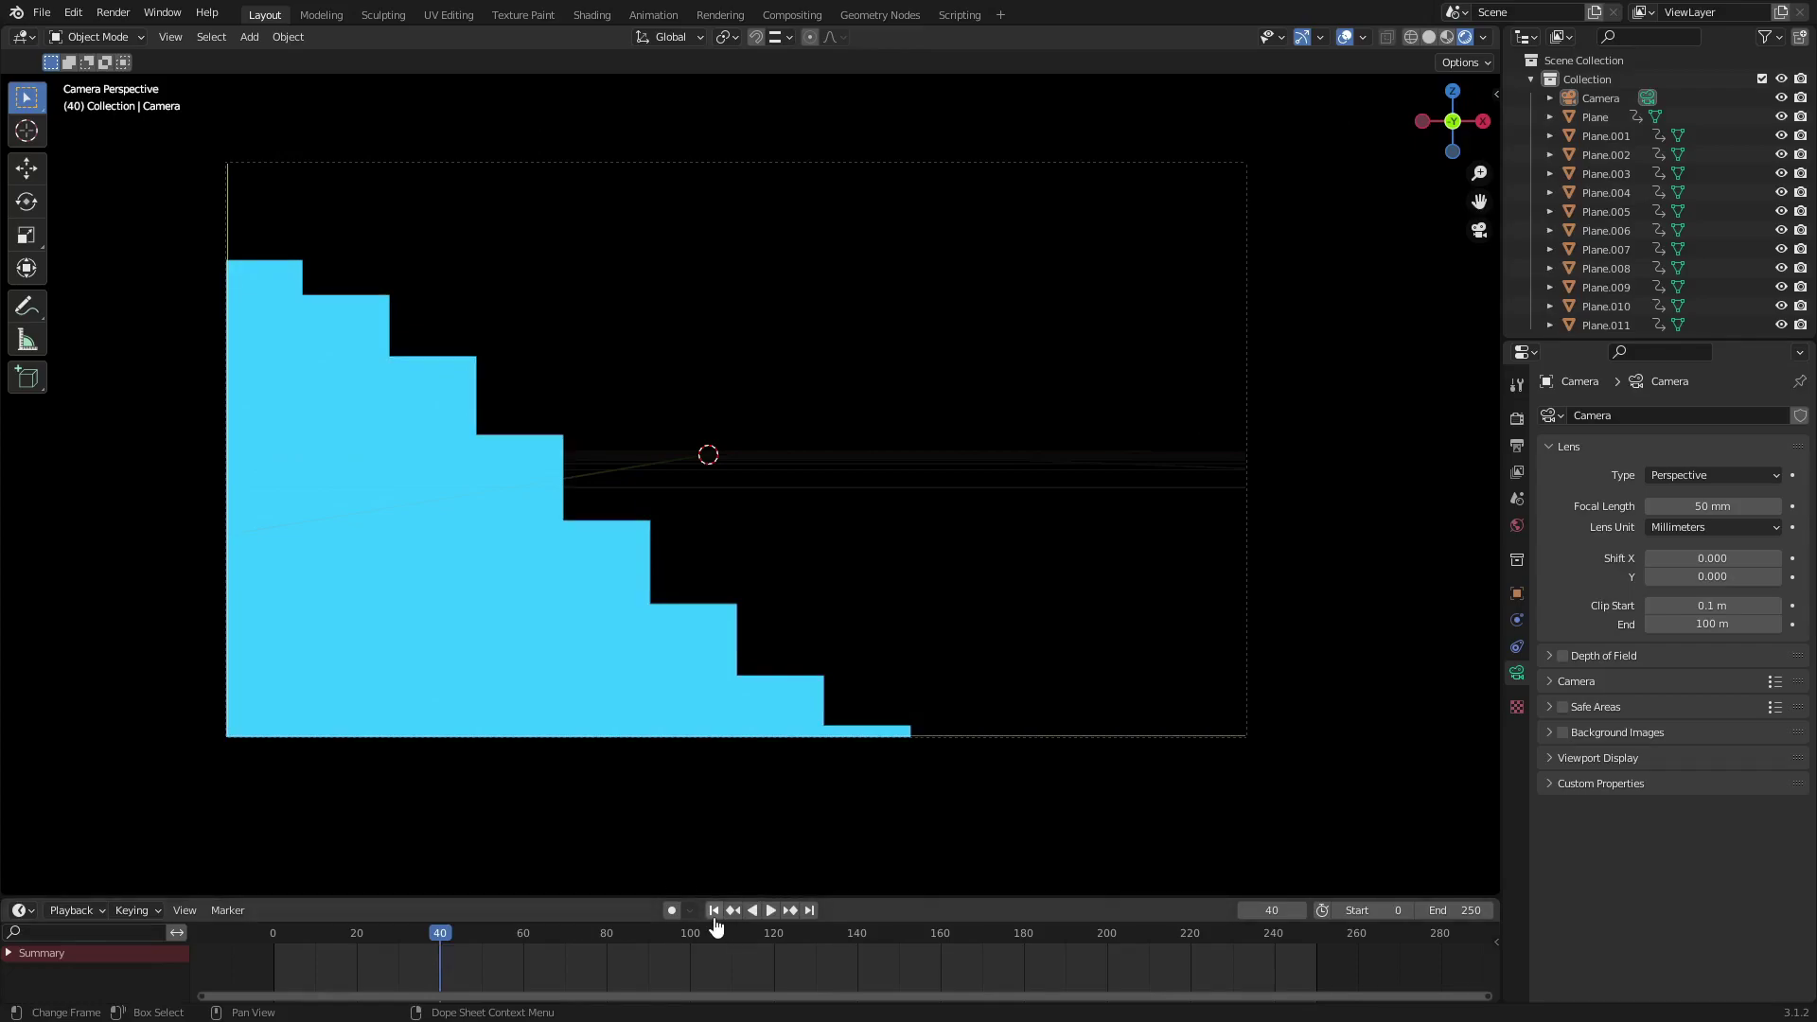
click(714, 912)
click(773, 910)
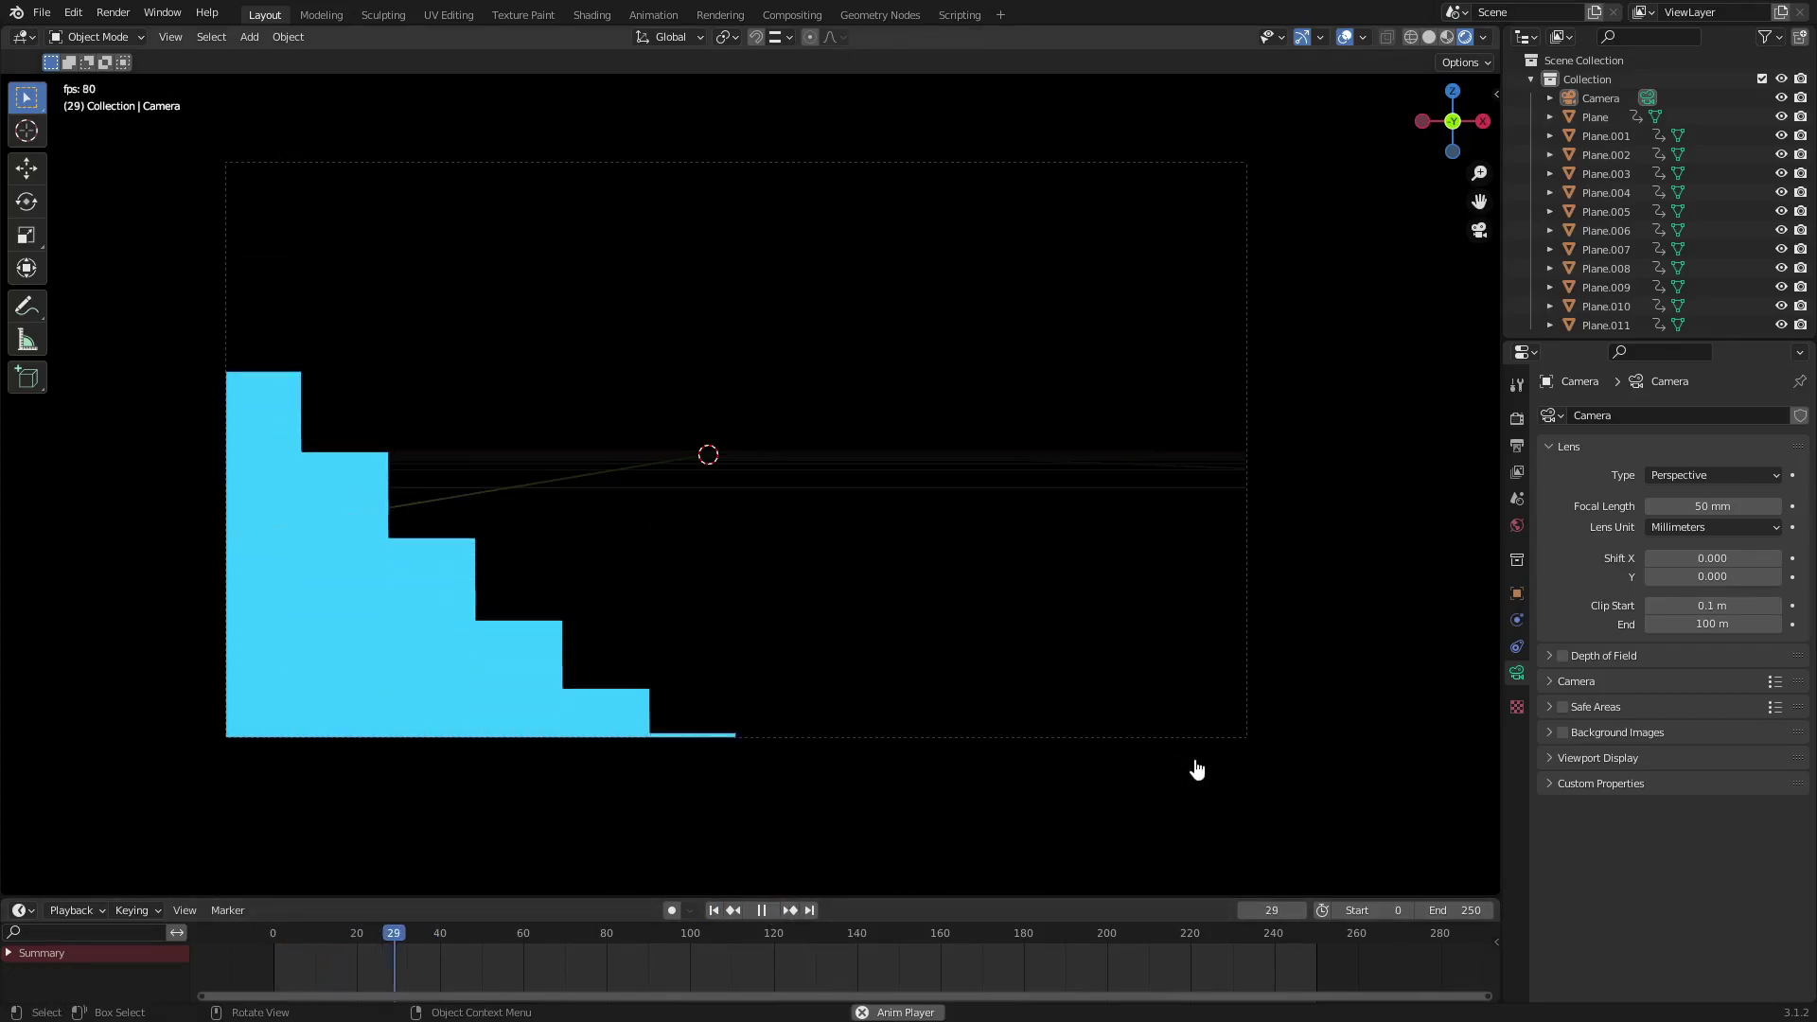
click(715, 911)
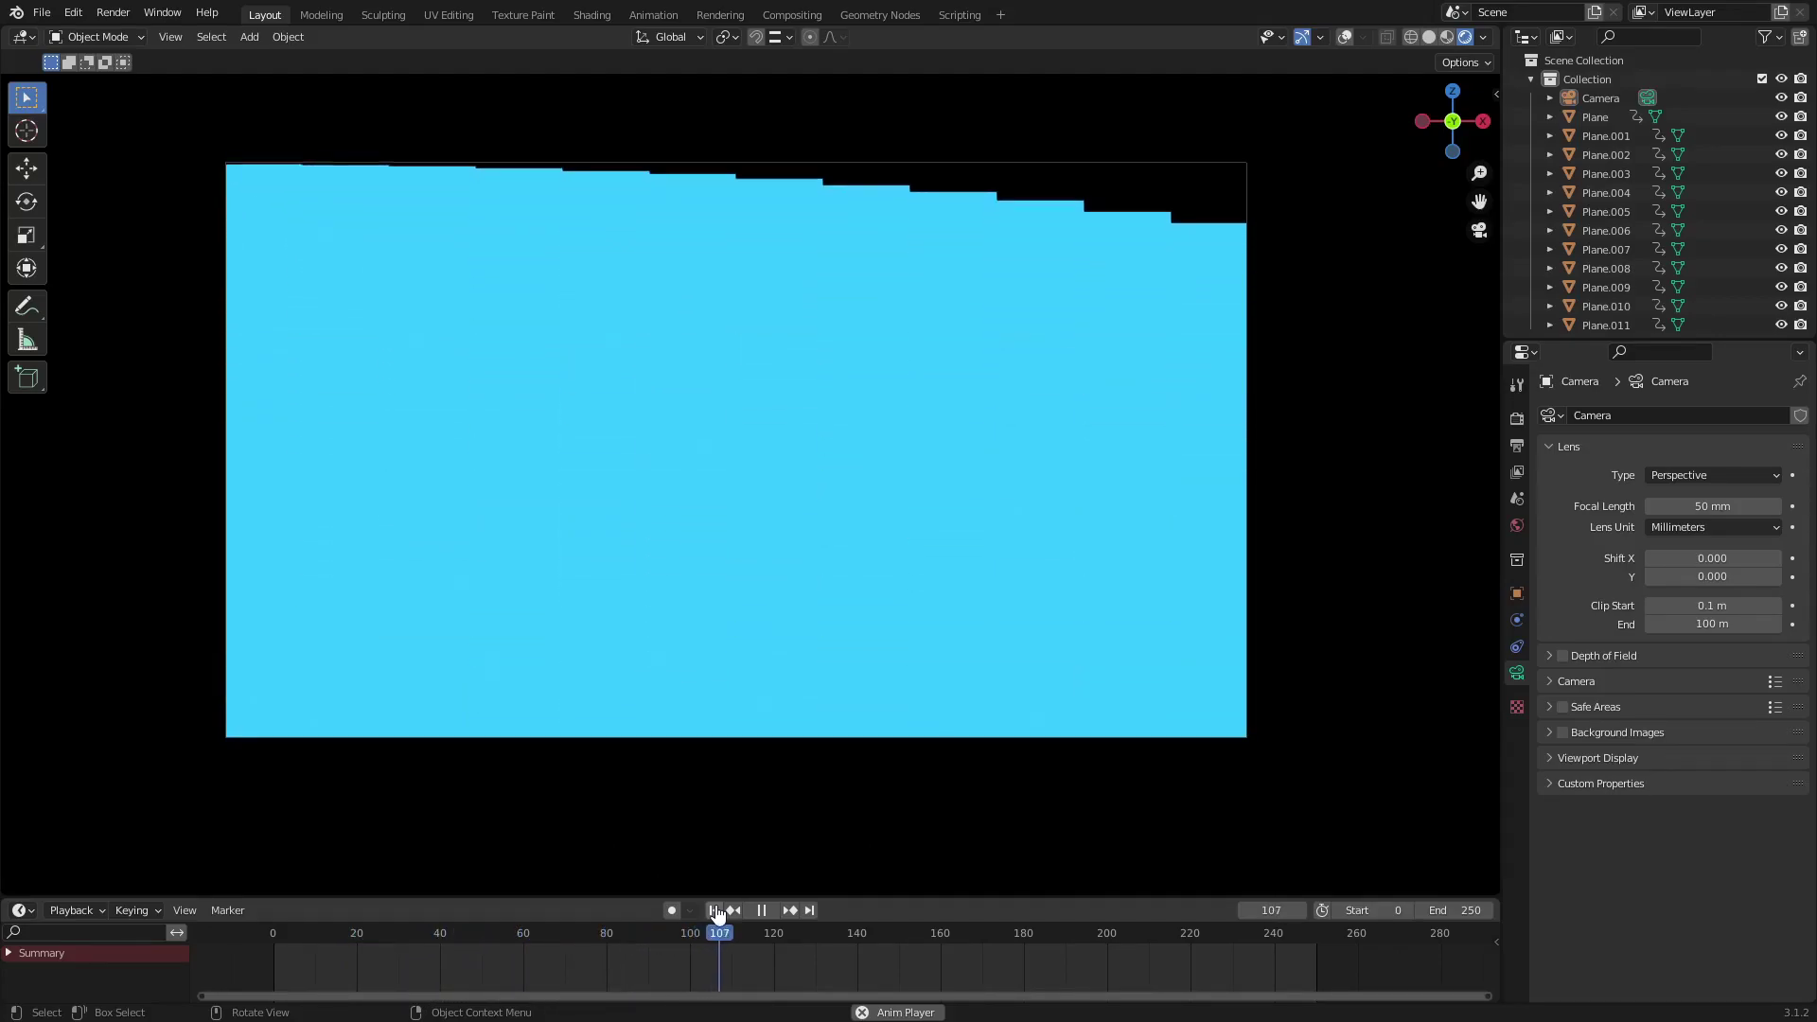
click(714, 911)
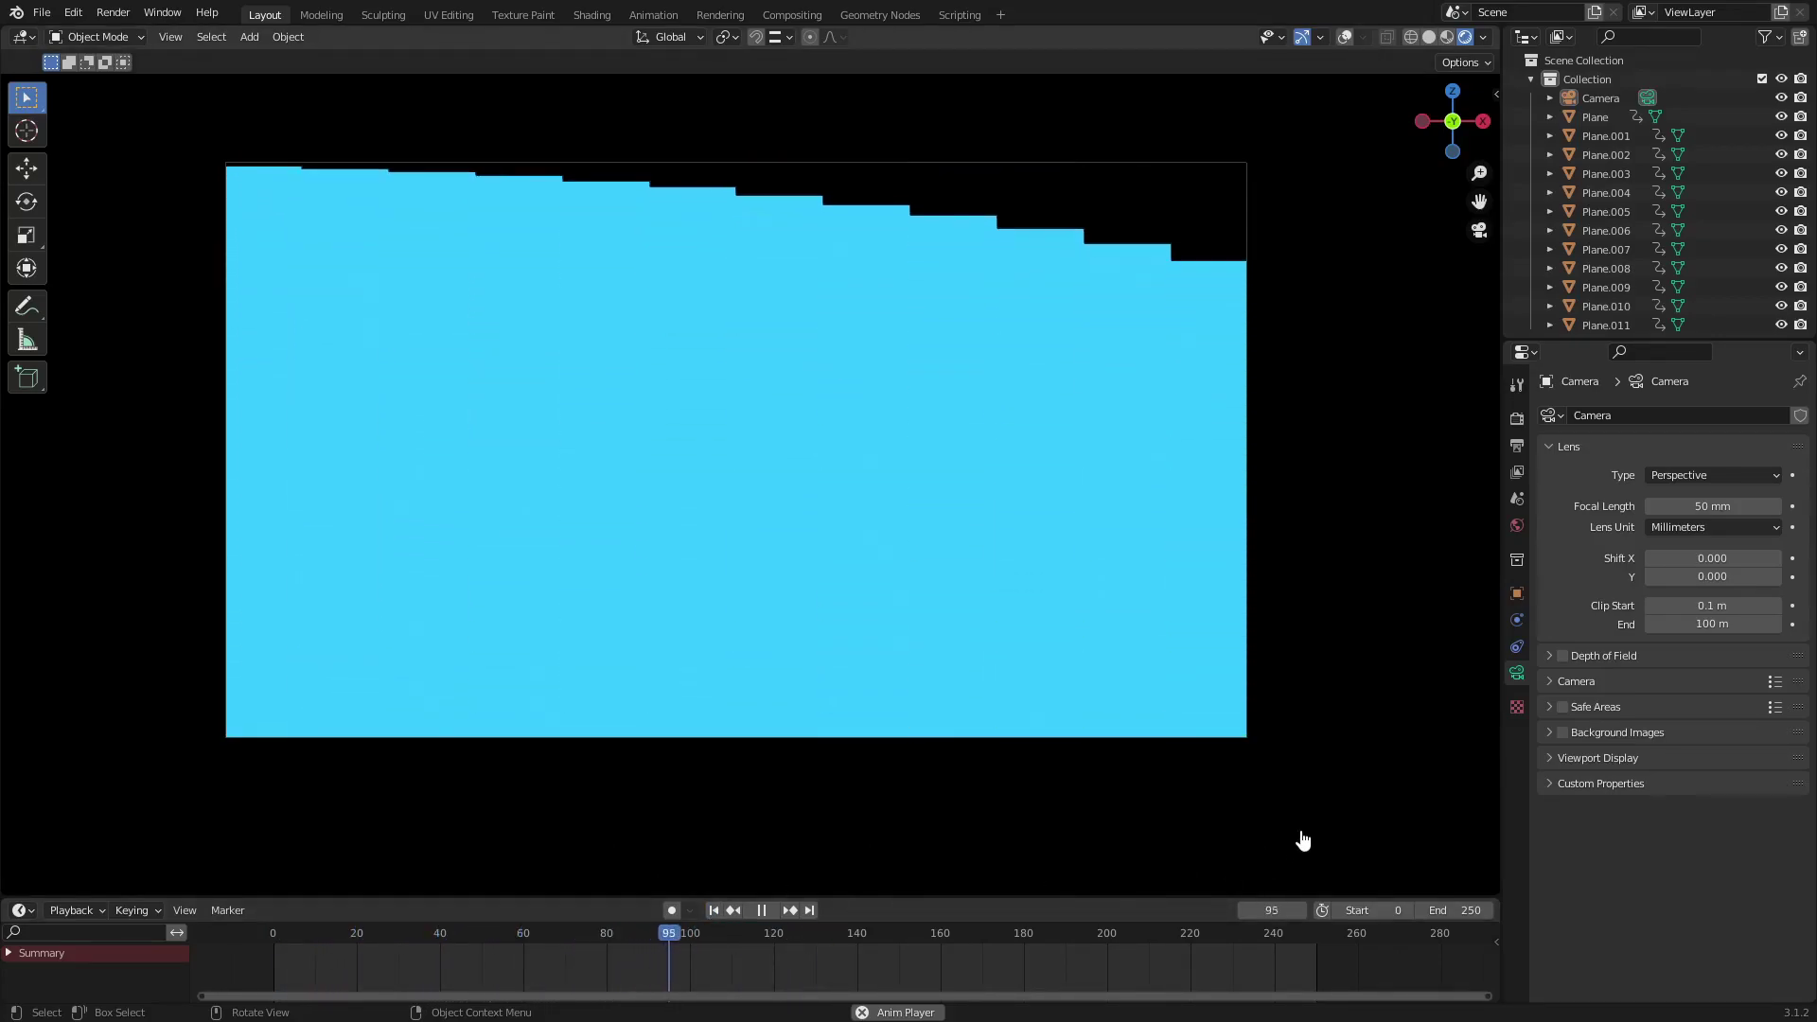